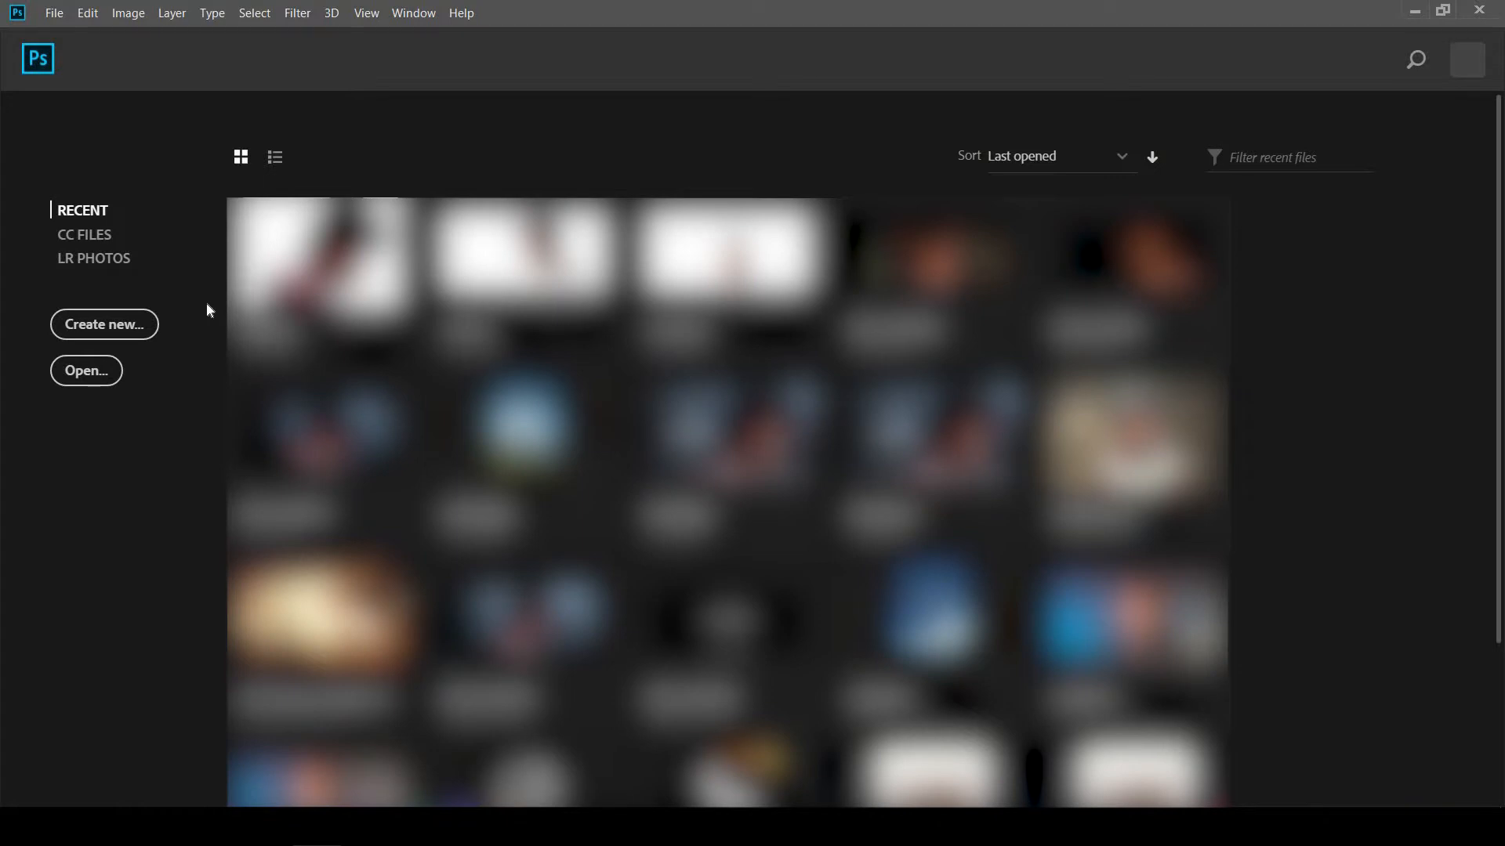
Create a new 1920 x 1080 px document named Photoshop at 300 pixels/inch with RGB color and a white background
{"action": "left_click", "coordinate": [122, 323]}
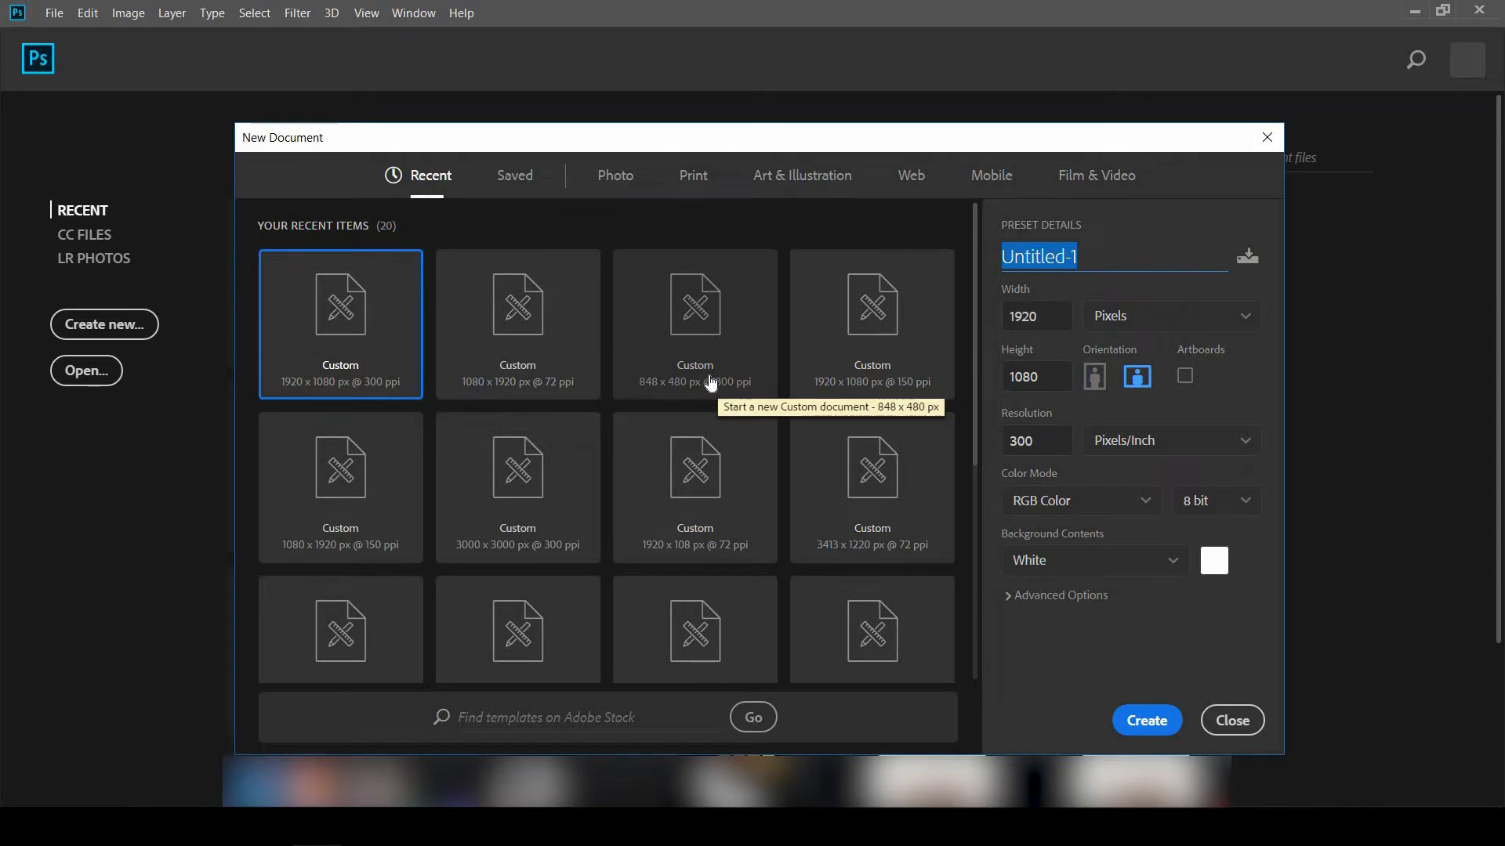
{"action": "type", "text": "Photoshop"}
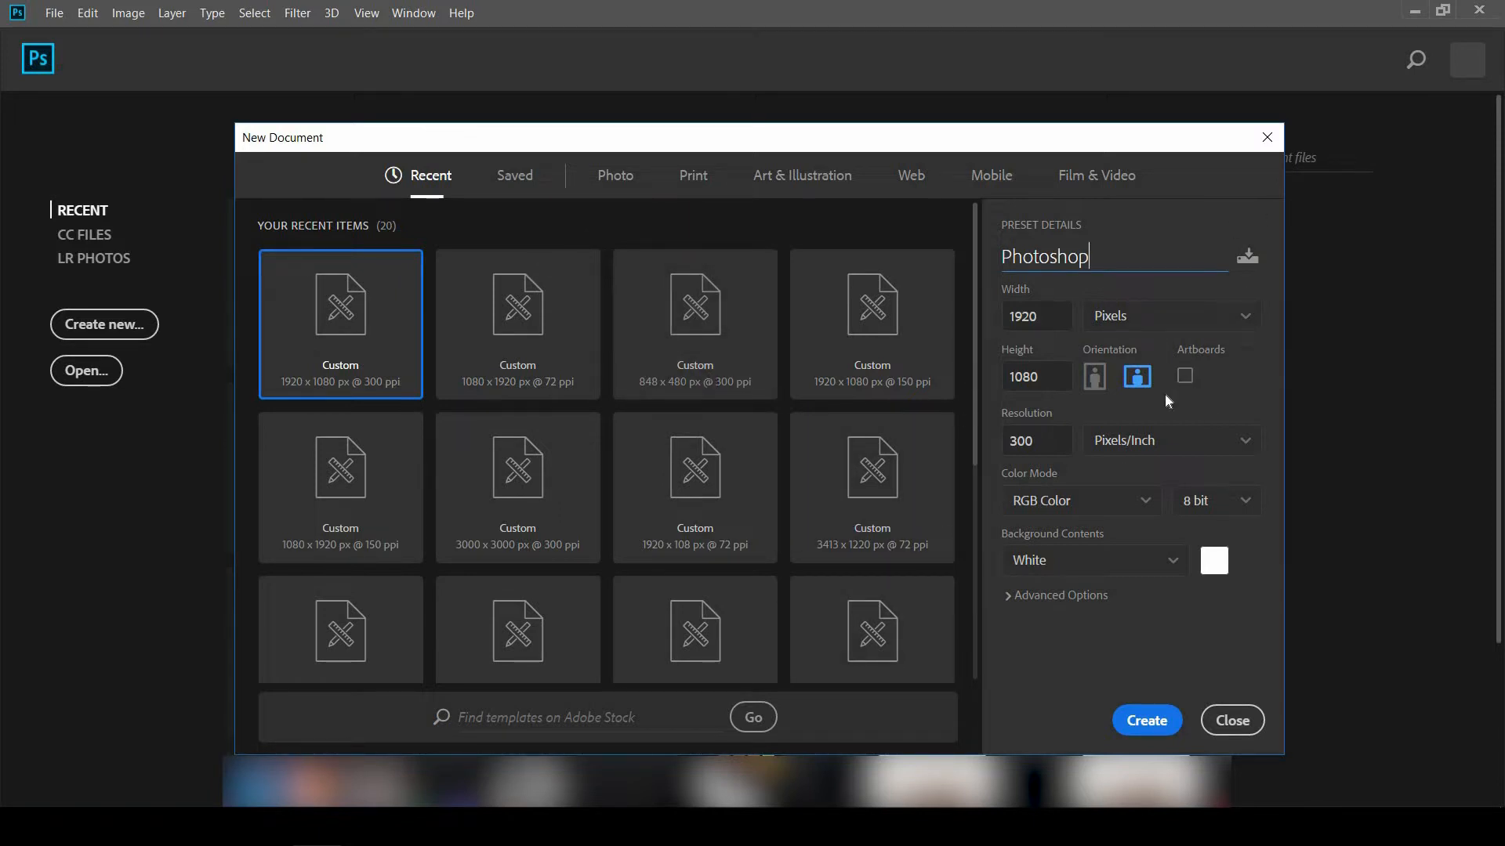
{"action": "left_click", "coordinate": [1157, 730]}
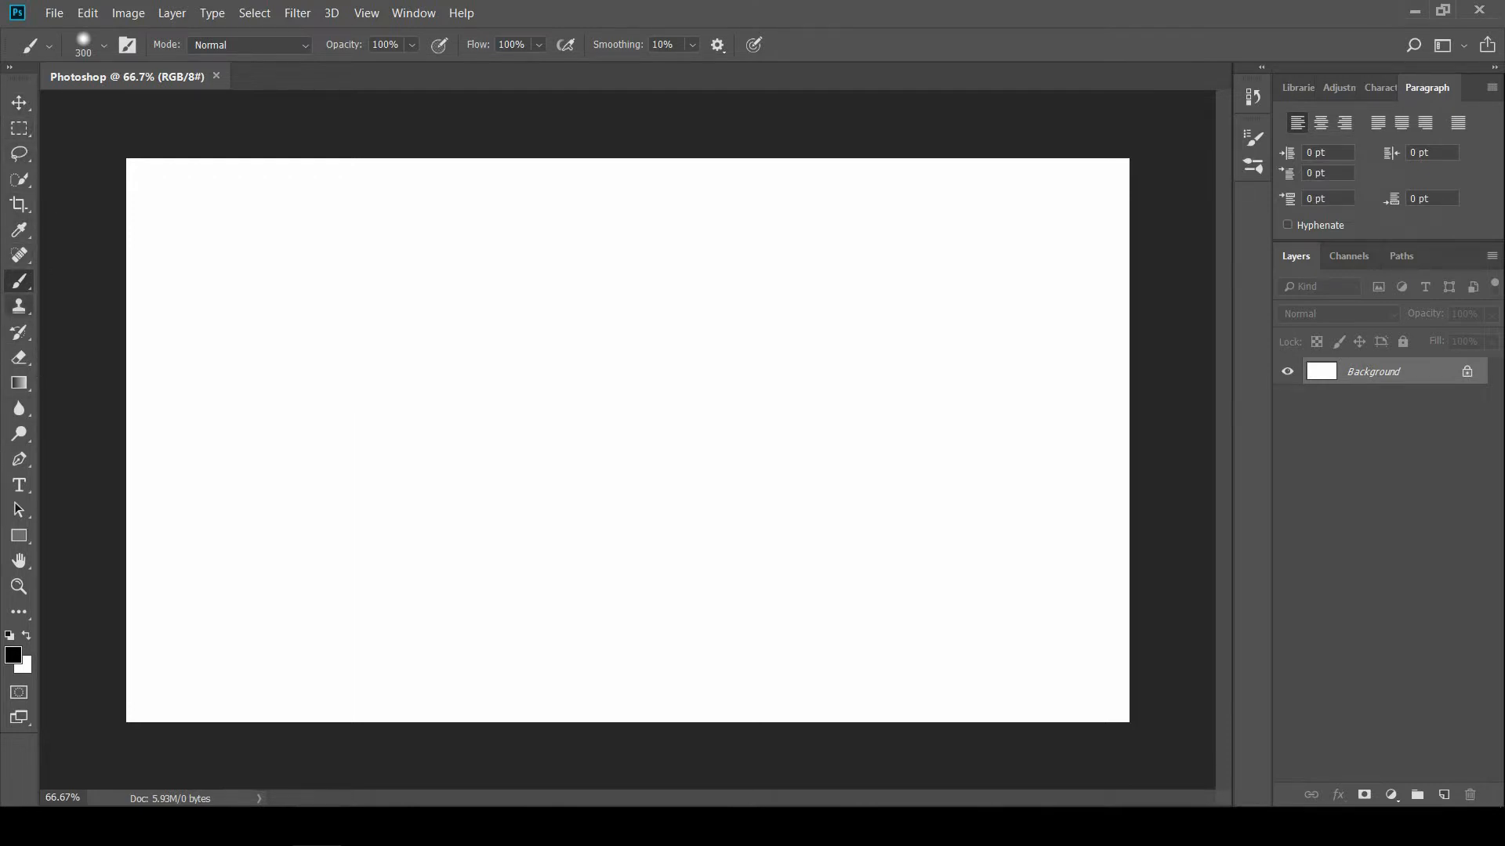
Toggle the toolbar between two-column and single-column layout, and try undocking and re-docking it in the workspace
{"action": "left_click", "coordinate": [22, 132]}
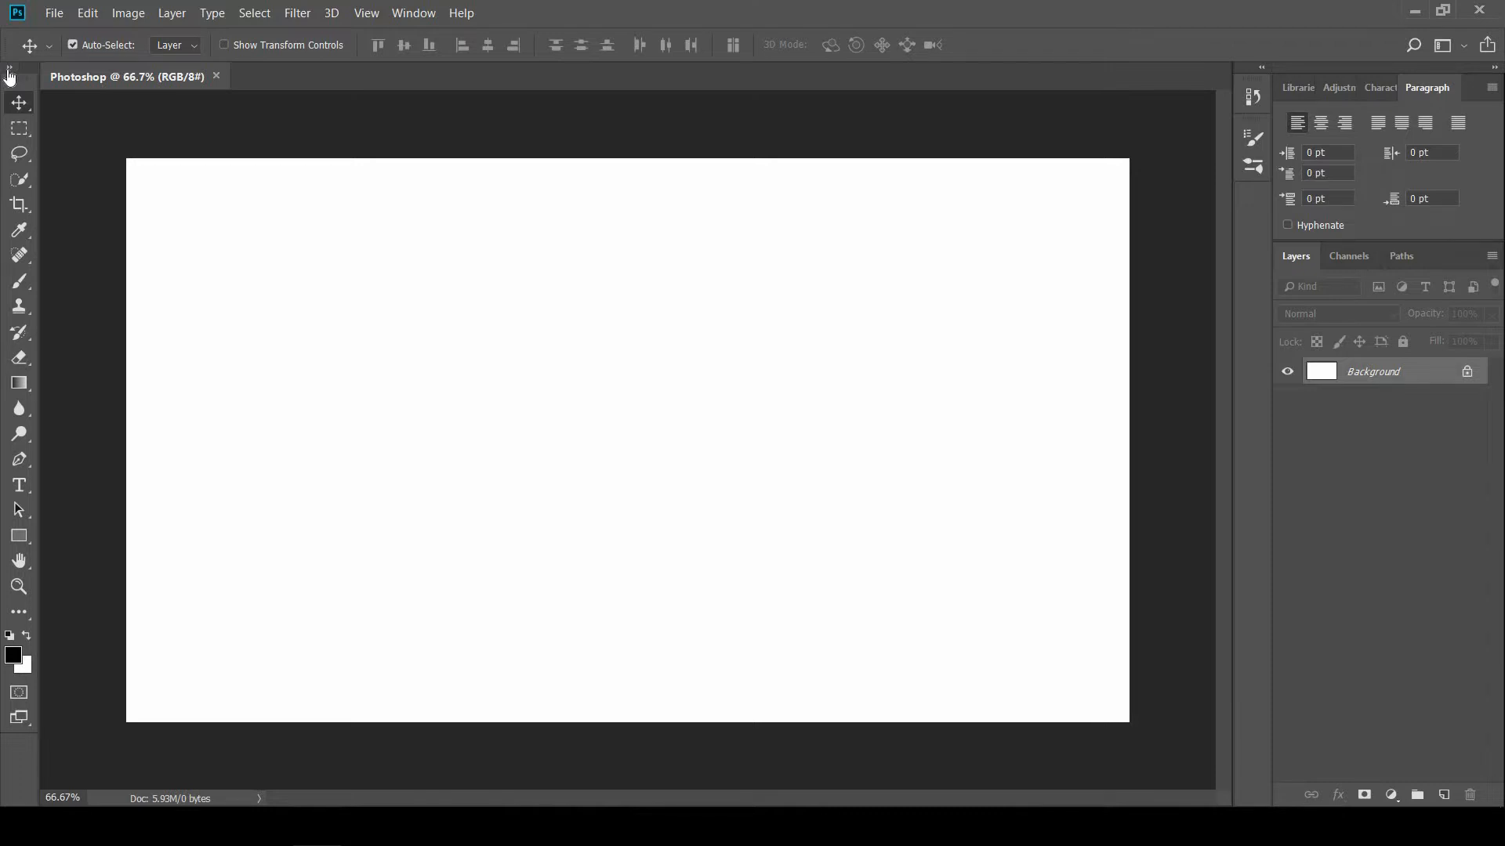
{"action": "left_click", "coordinate": [10, 69]}
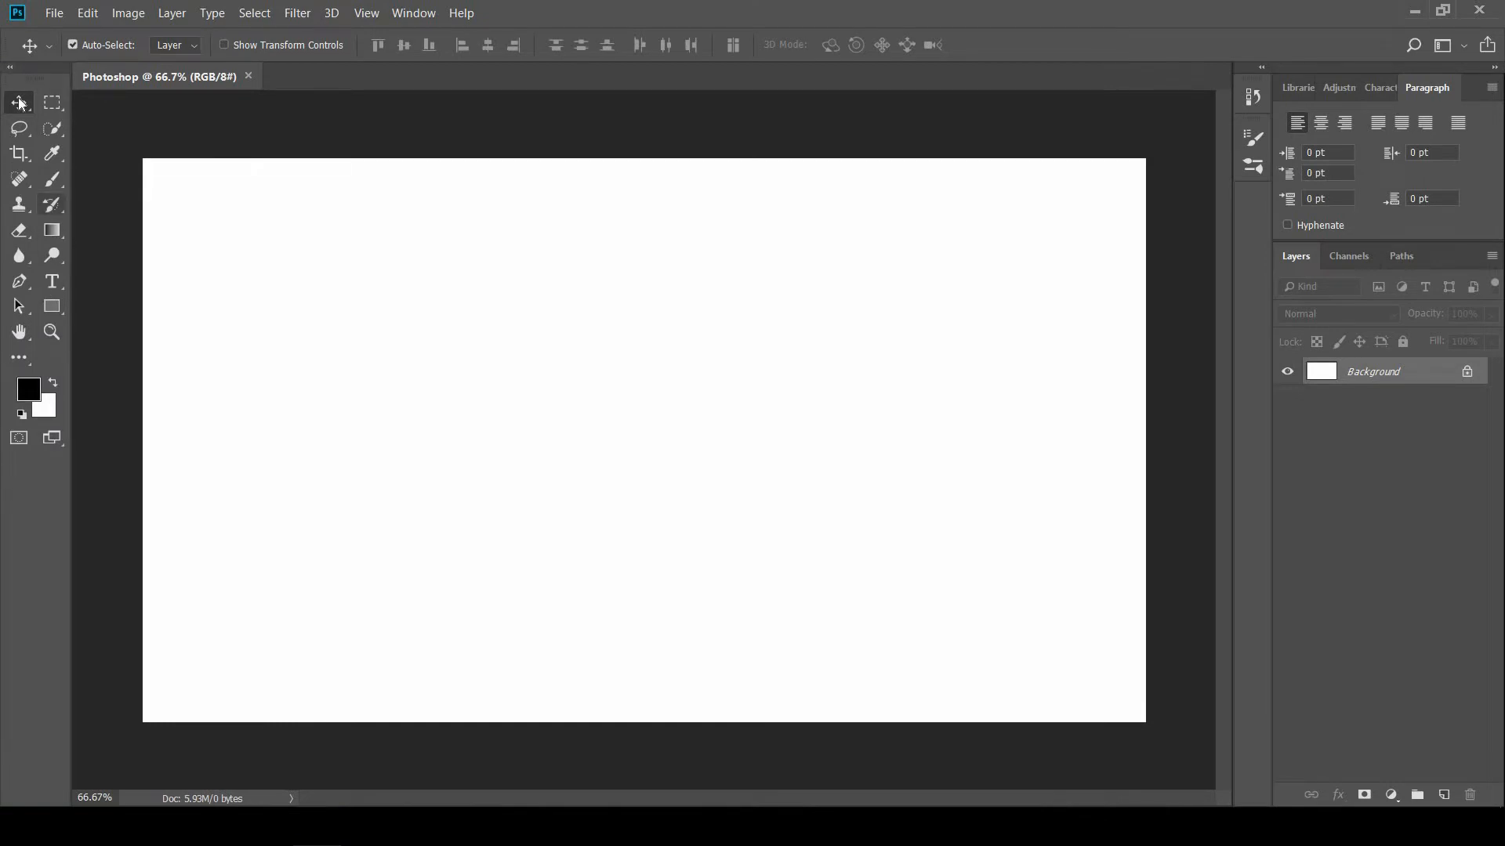
{"action": "left_click", "coordinate": [10, 69]}
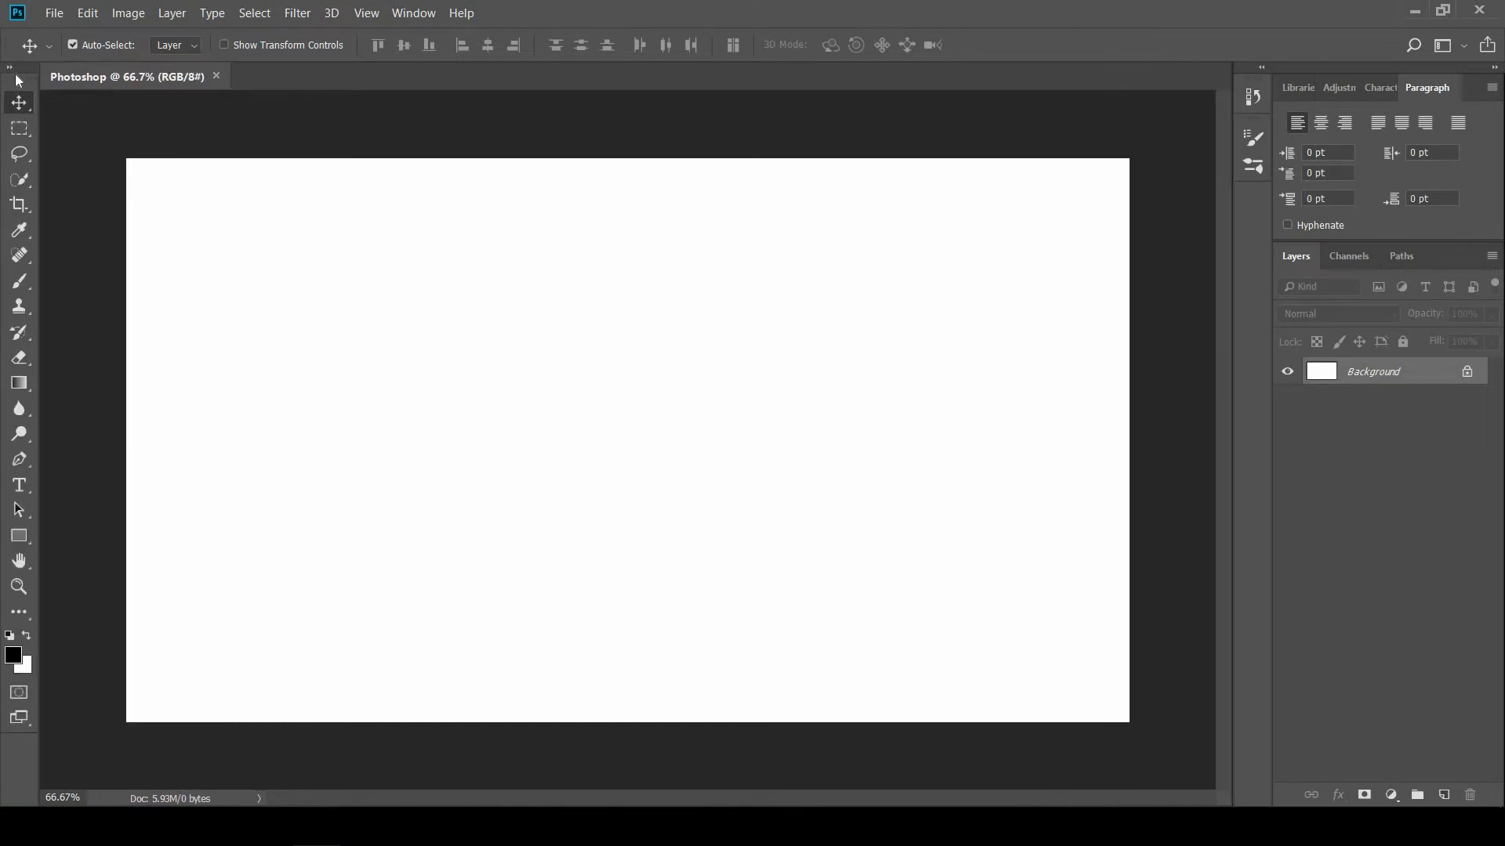
{"action": "left_click_drag", "start_coordinate": [26, 74], "coordinate": [1222, 141]}
{"action": "left_click_drag", "start_coordinate": [1341, 1], "coordinate": [67, 410]}
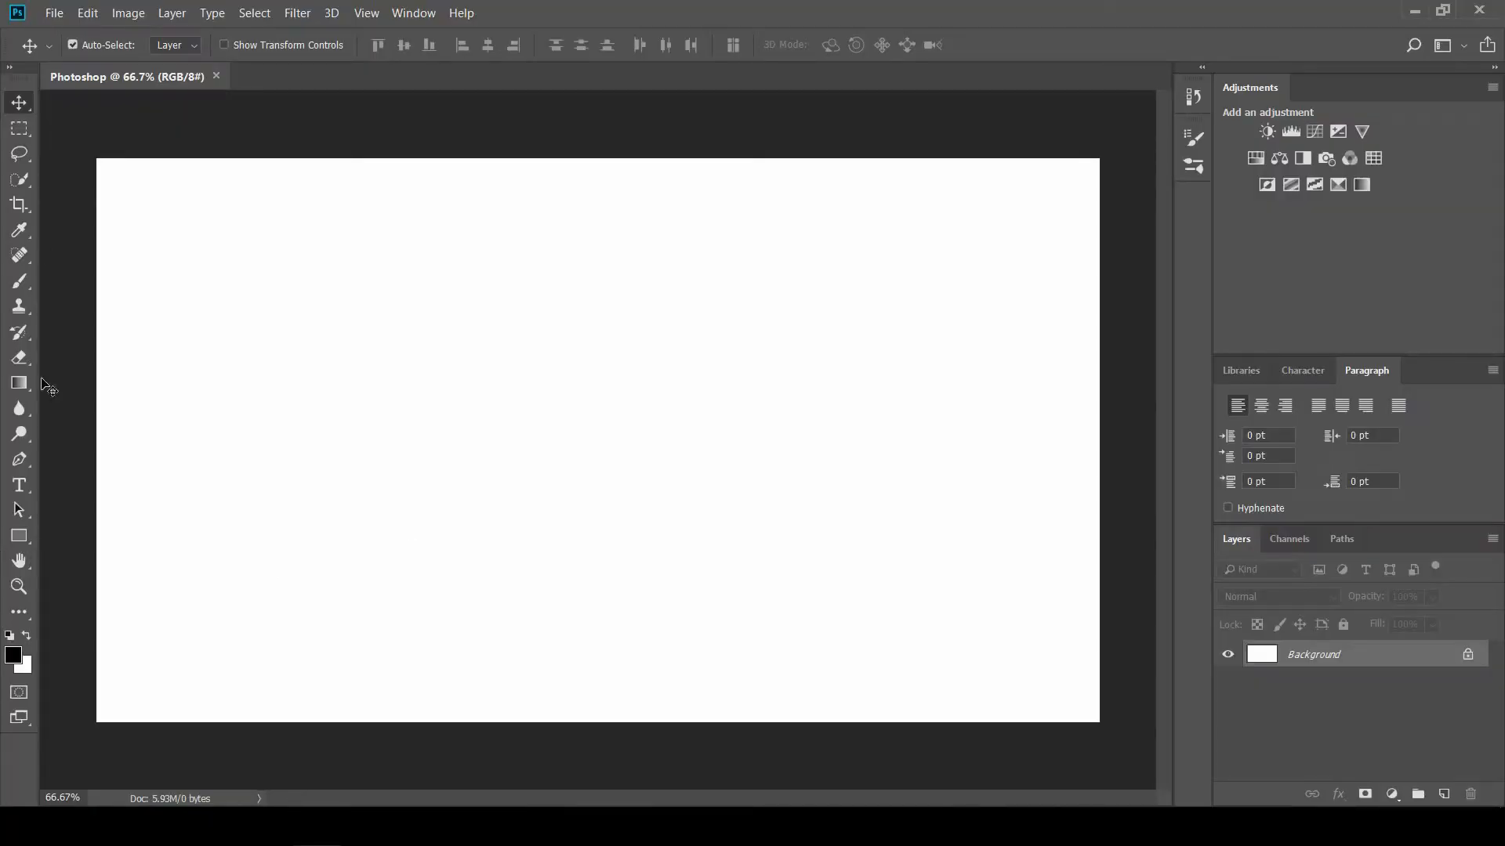
{"action": "right_click", "coordinate": [21, 104]}
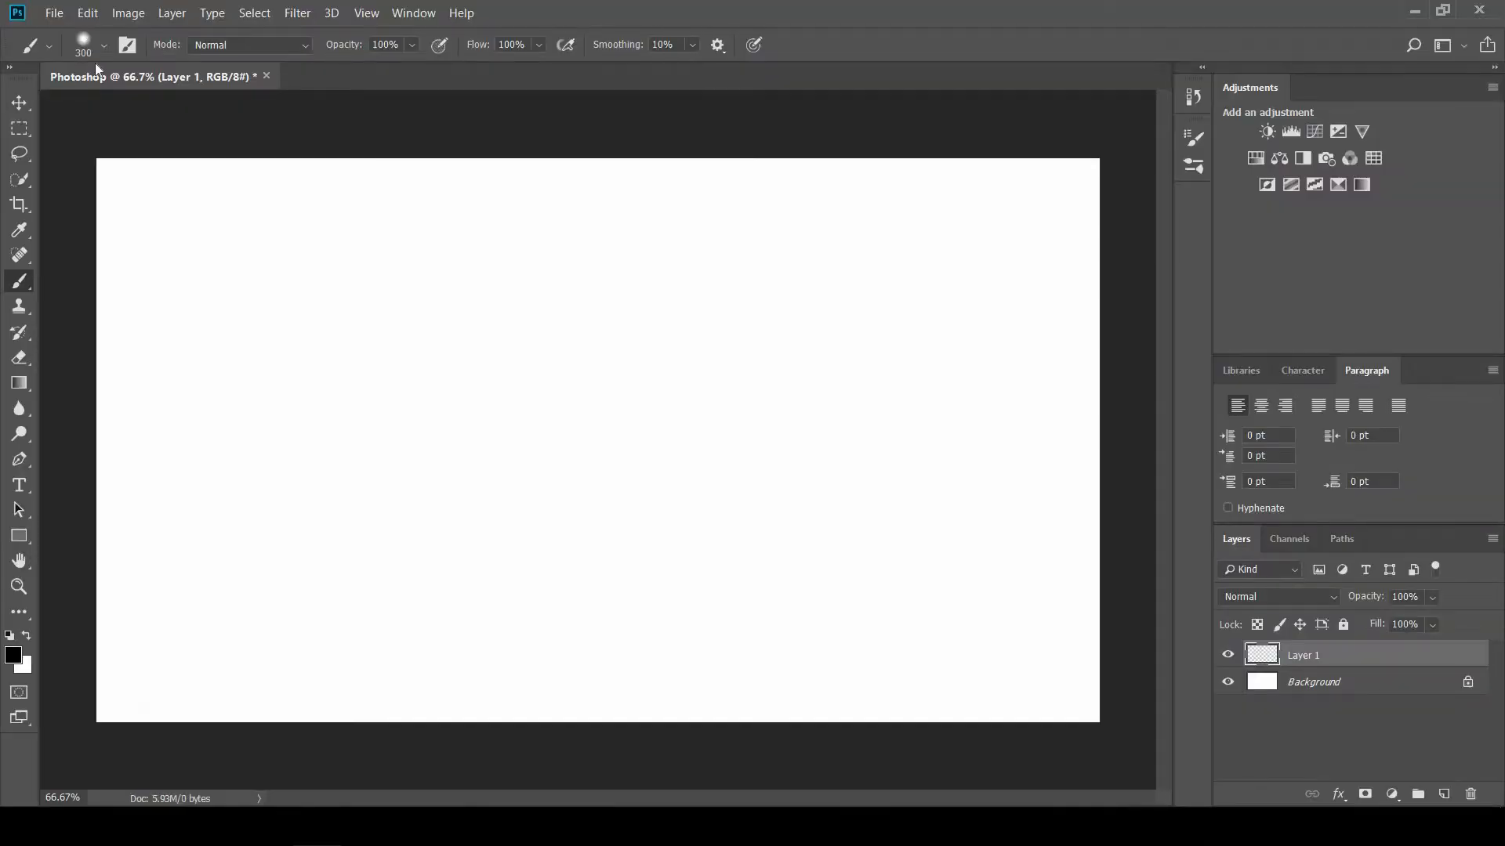
Paint one black dot on Layer 1 with a 300 px hard round brush, in the canvas's upper left area
{"action": "left_click", "coordinate": [103, 44]}
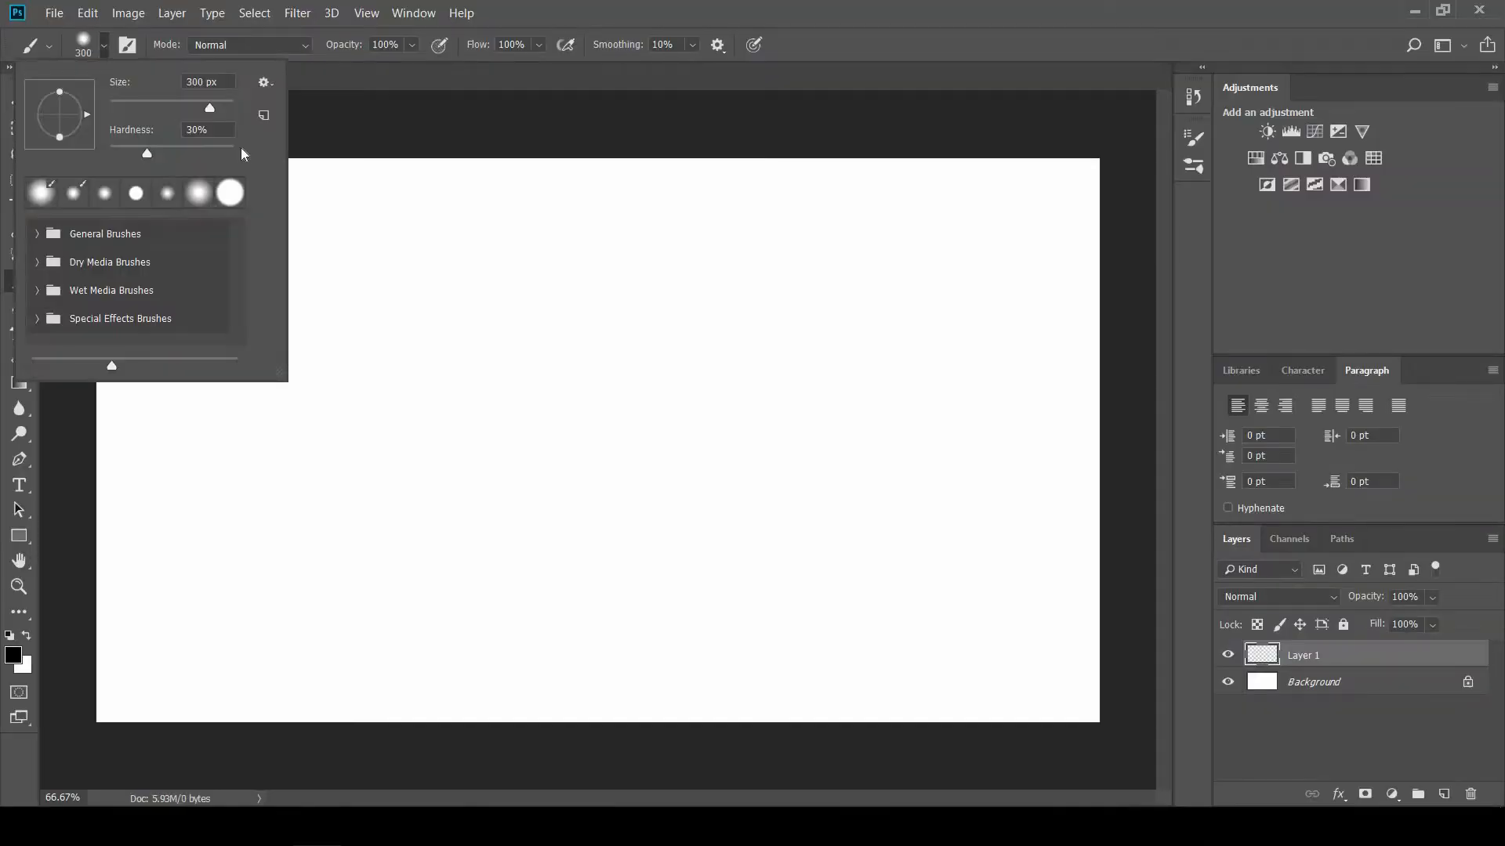
{"action": "left_click", "coordinate": [230, 193]}
{"action": "left_click", "coordinate": [386, 346]}
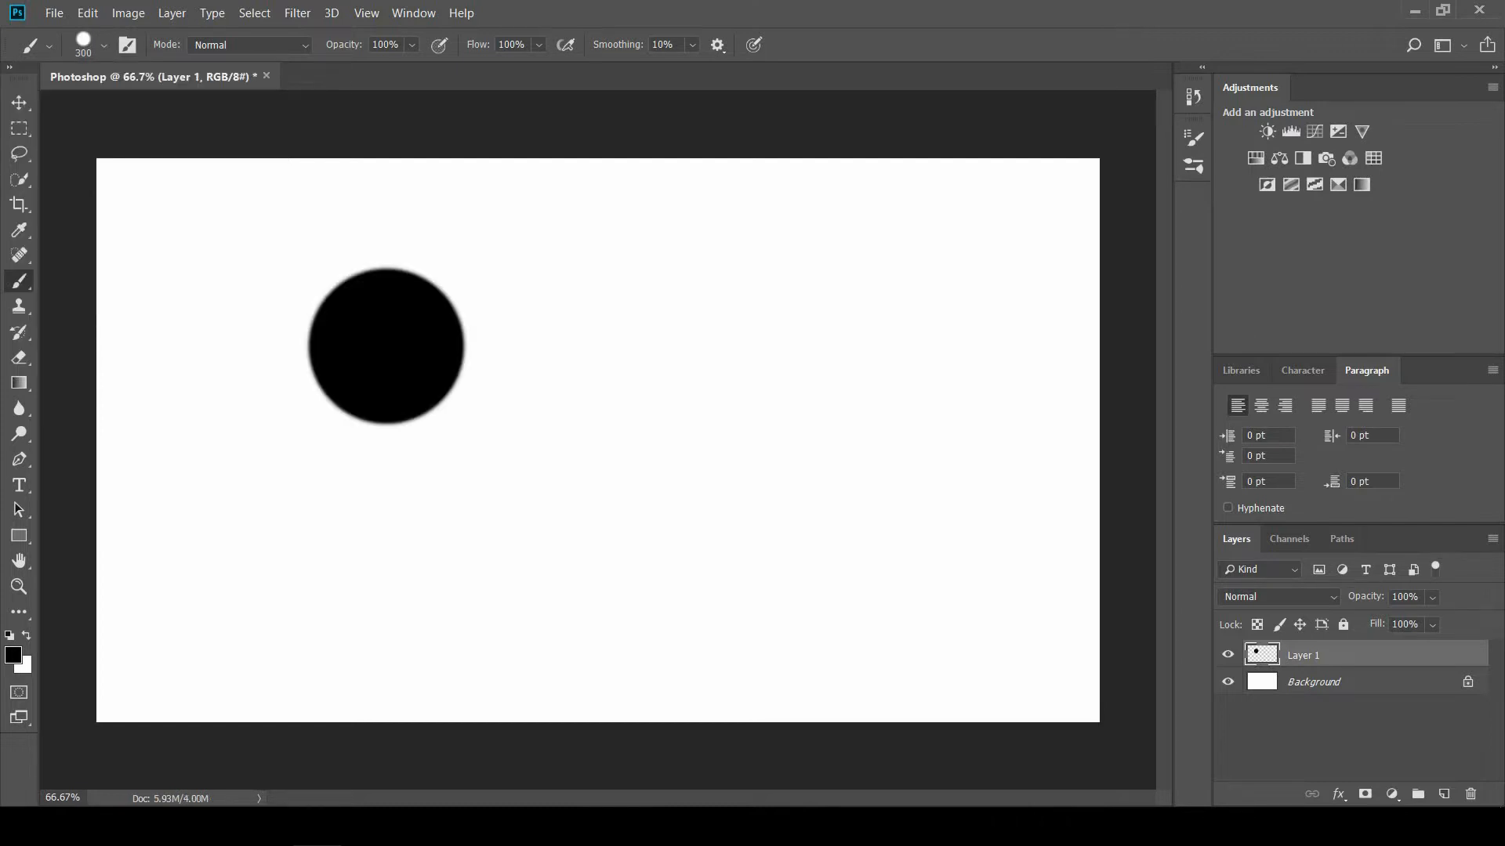
Move the black dot down with the Move tool, and delete its layer
{"action": "left_click", "coordinate": [19, 103]}
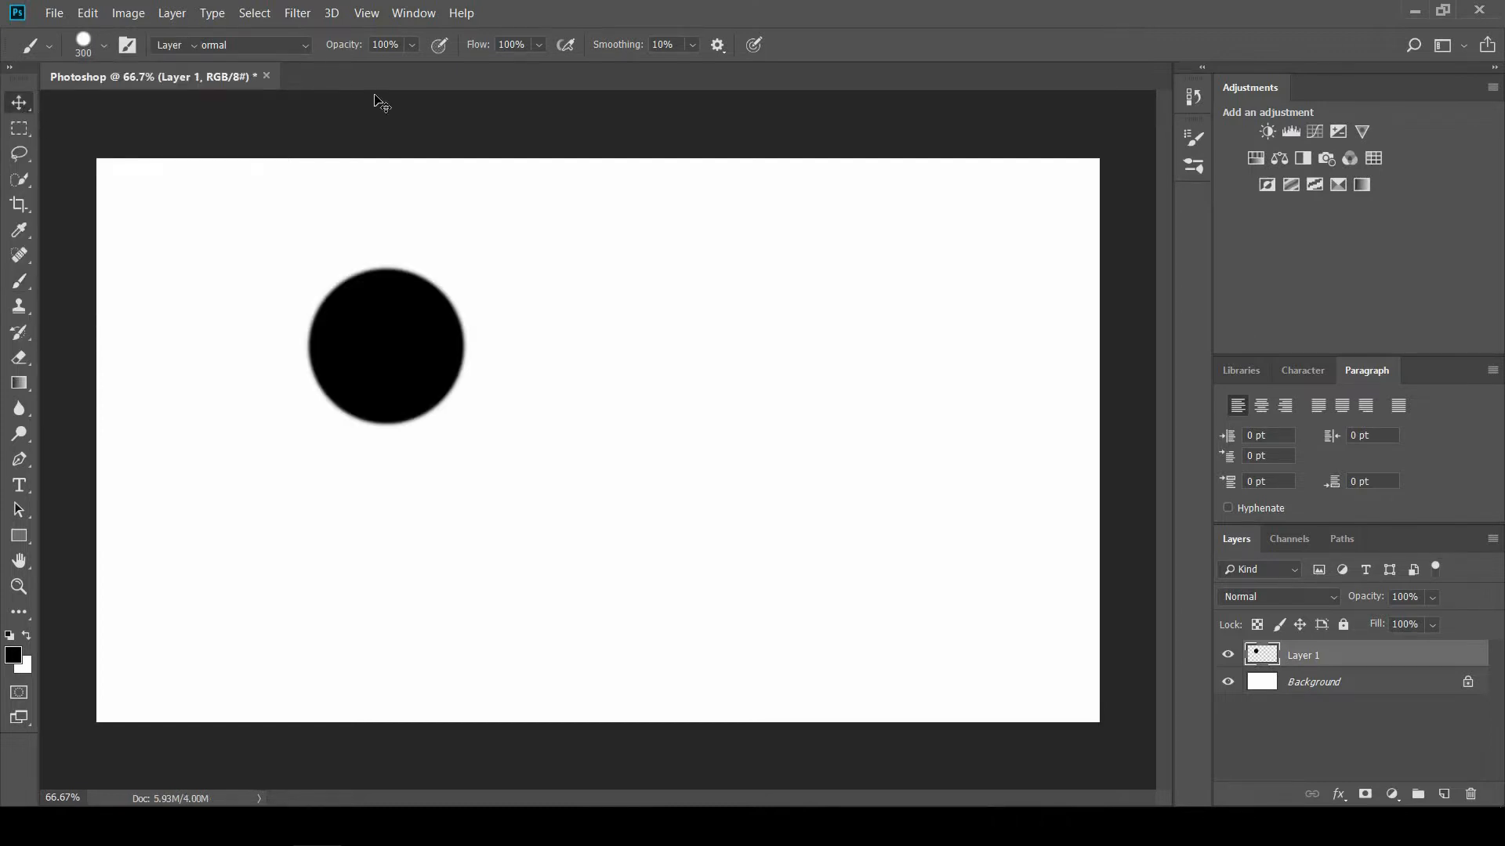
{"action": "left_click_drag", "start_coordinate": [362, 342], "coordinate": [328, 507]}
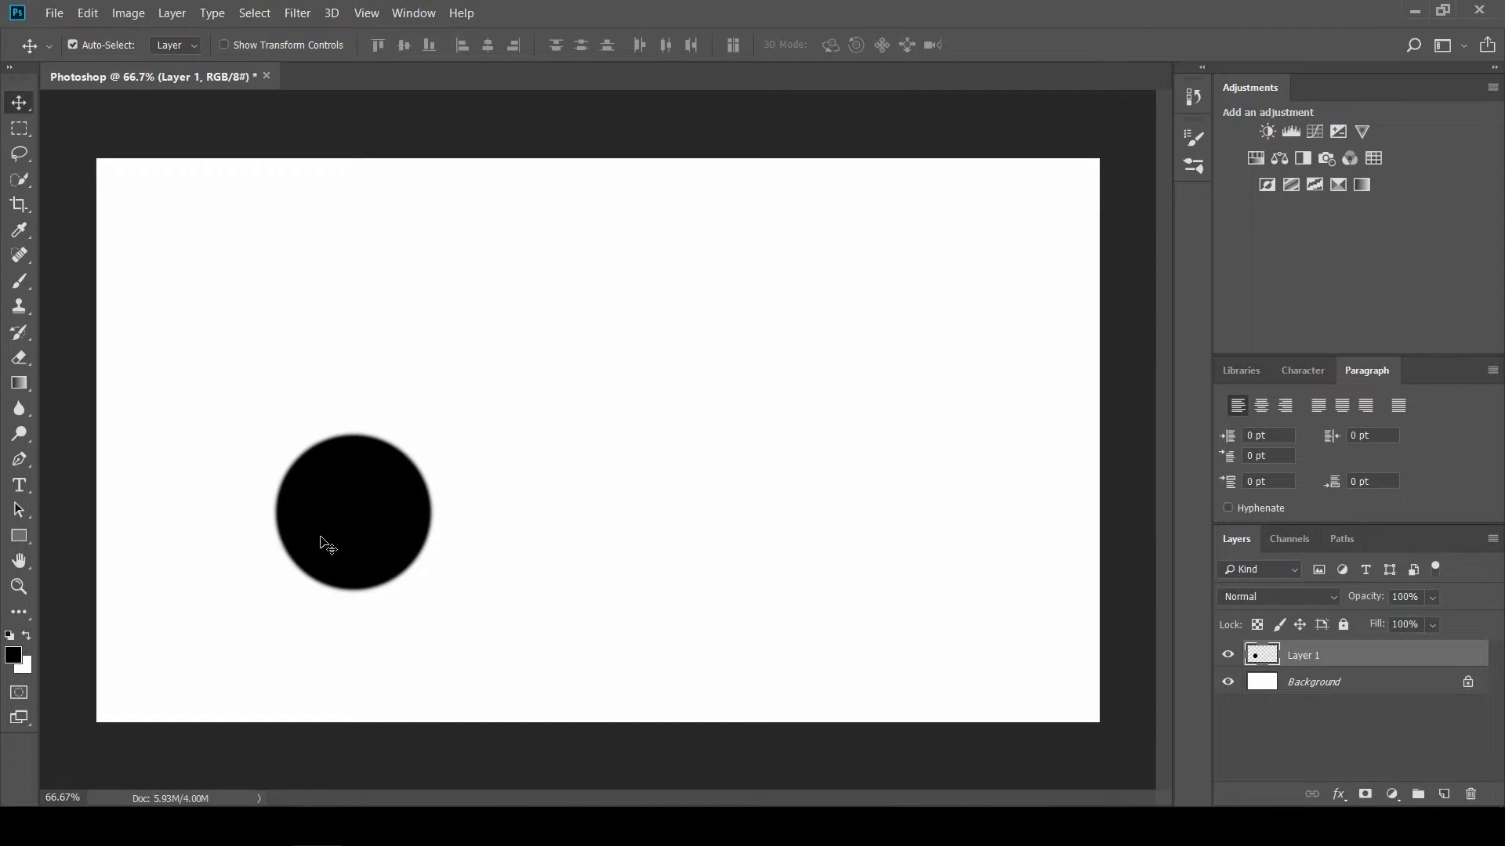
{"action": "key", "text": "Delete"}
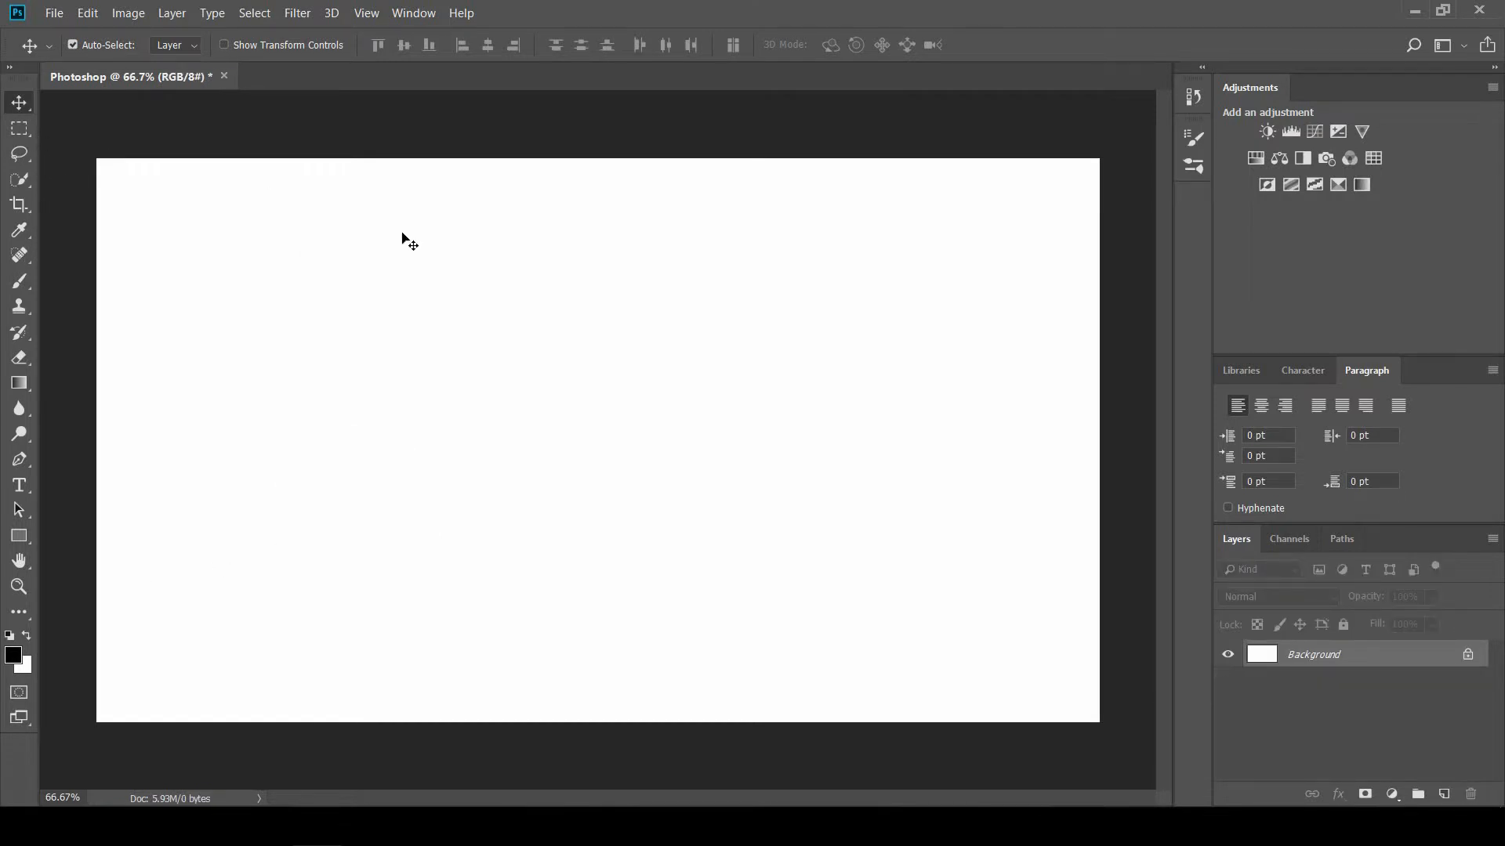
Draw a large rectangular selection across the middle of the canvas with the Rectangular Marquee Tool
{"action": "left_click", "coordinate": [20, 133]}
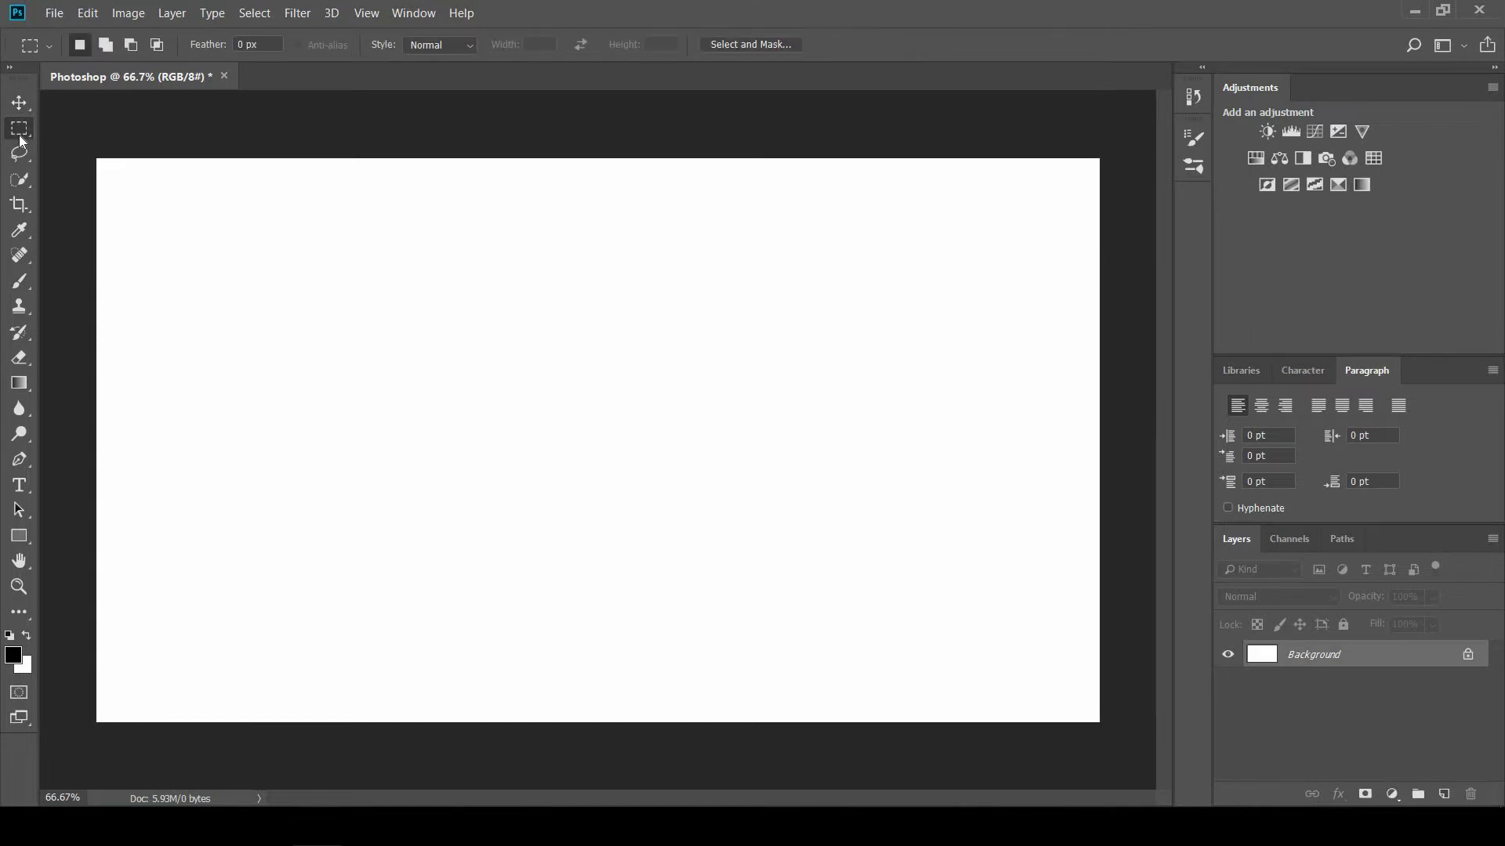
{"action": "right_click", "coordinate": [22, 141]}
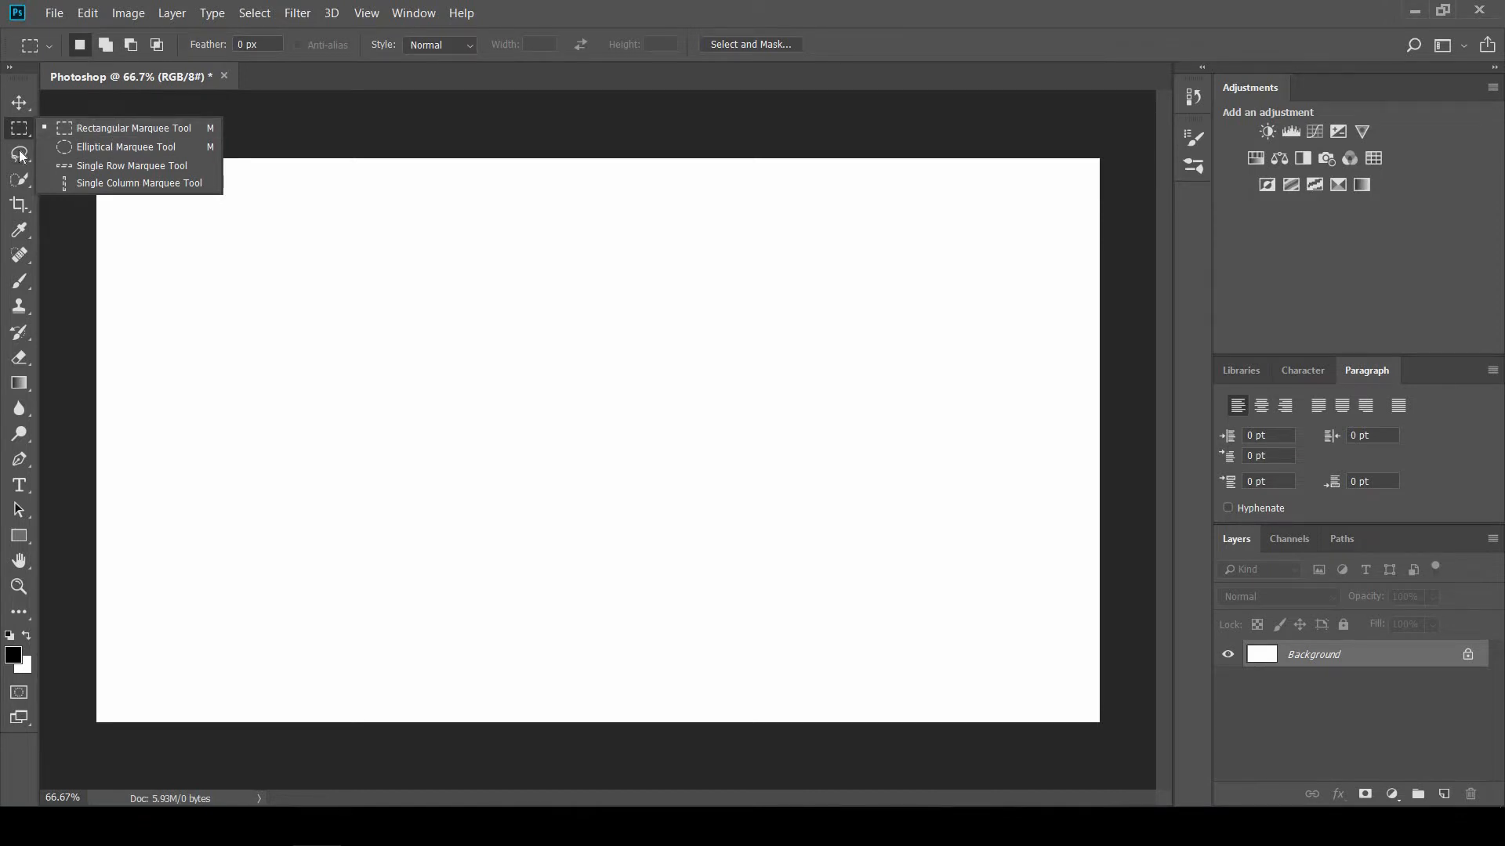
{"action": "left_click", "coordinate": [200, 129]}
{"action": "left_click_drag", "start_coordinate": [260, 220], "coordinate": [612, 399]}
{"action": "left_click_drag", "start_coordinate": [778, 479], "coordinate": [851, 552]}
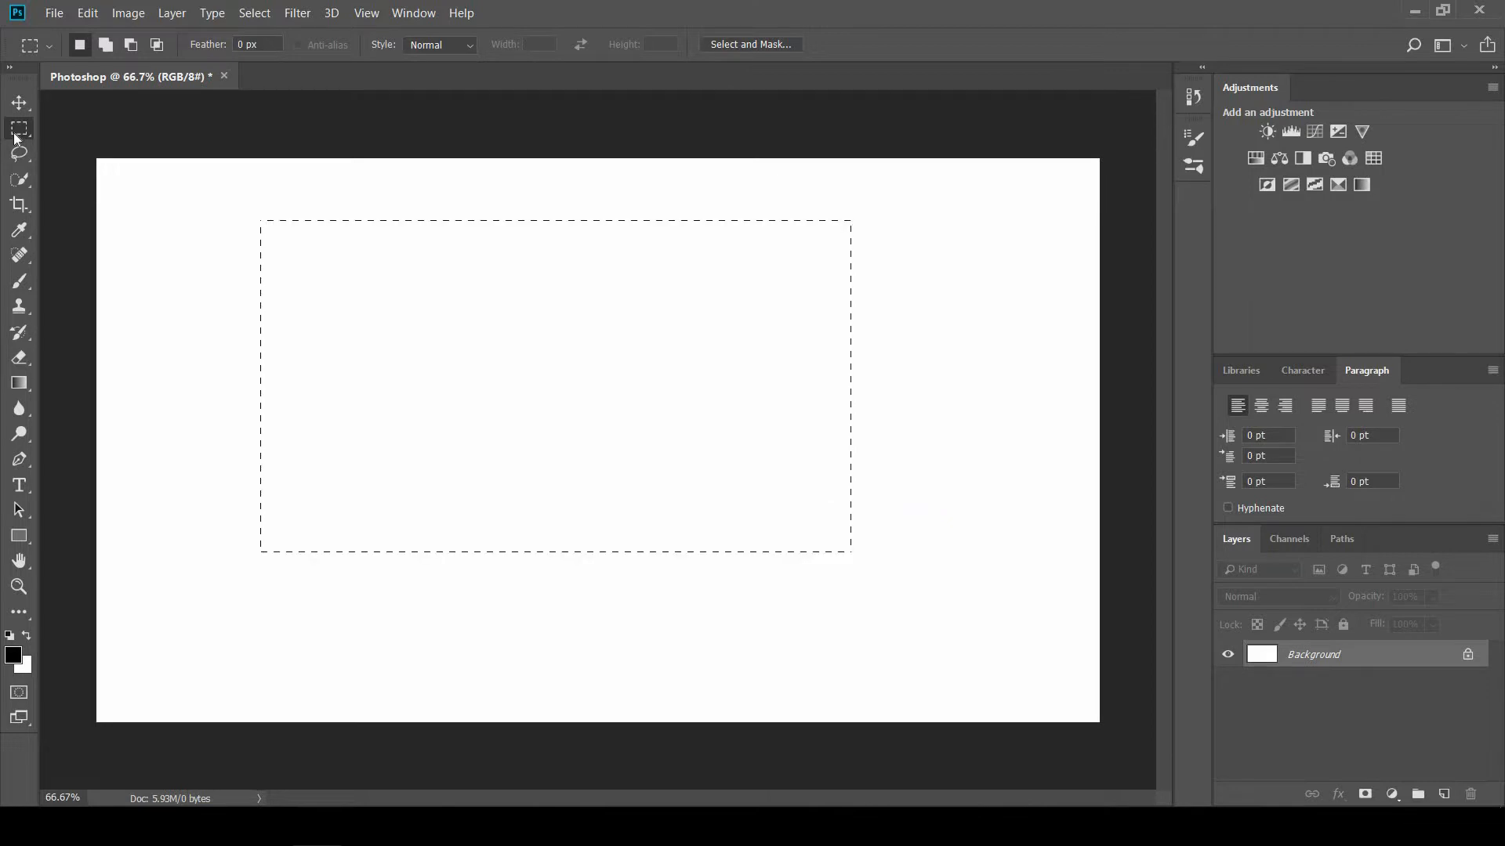
Replace the rectangular selection with a wide oval one in the canvas's upper left using the Elliptical Marquee Tool
{"action": "right_click", "coordinate": [14, 133]}
{"action": "left_click", "coordinate": [63, 145]}
{"action": "left_click_drag", "start_coordinate": [216, 189], "coordinate": [754, 468]}
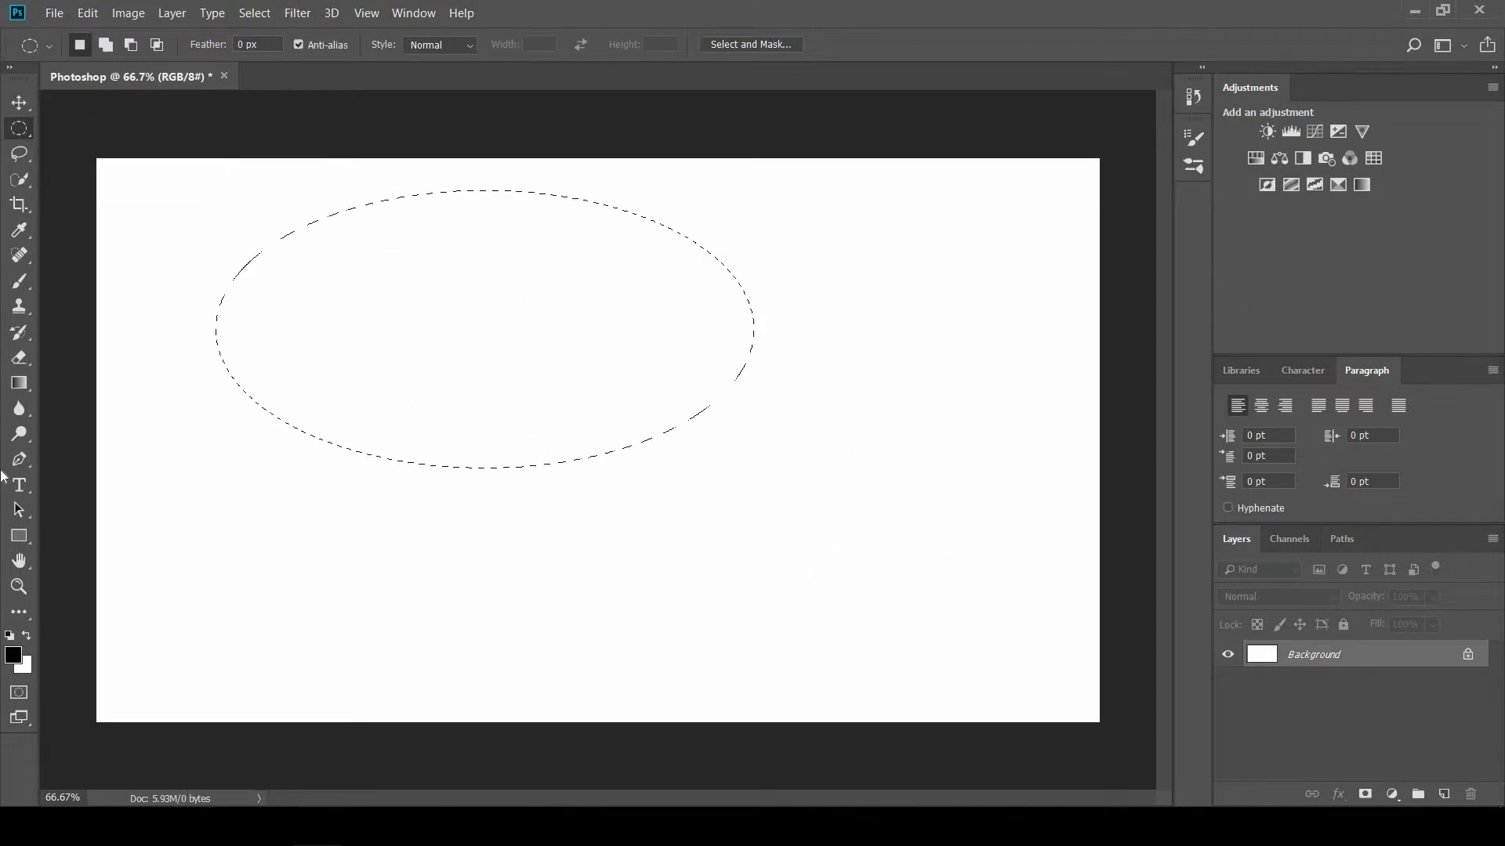
Clear the oval selection and draw a square selection about 1.9 in wide with the Rectangular Marquee Tool
{"action": "right_click", "coordinate": [26, 129]}
{"action": "left_click", "coordinate": [100, 163]}
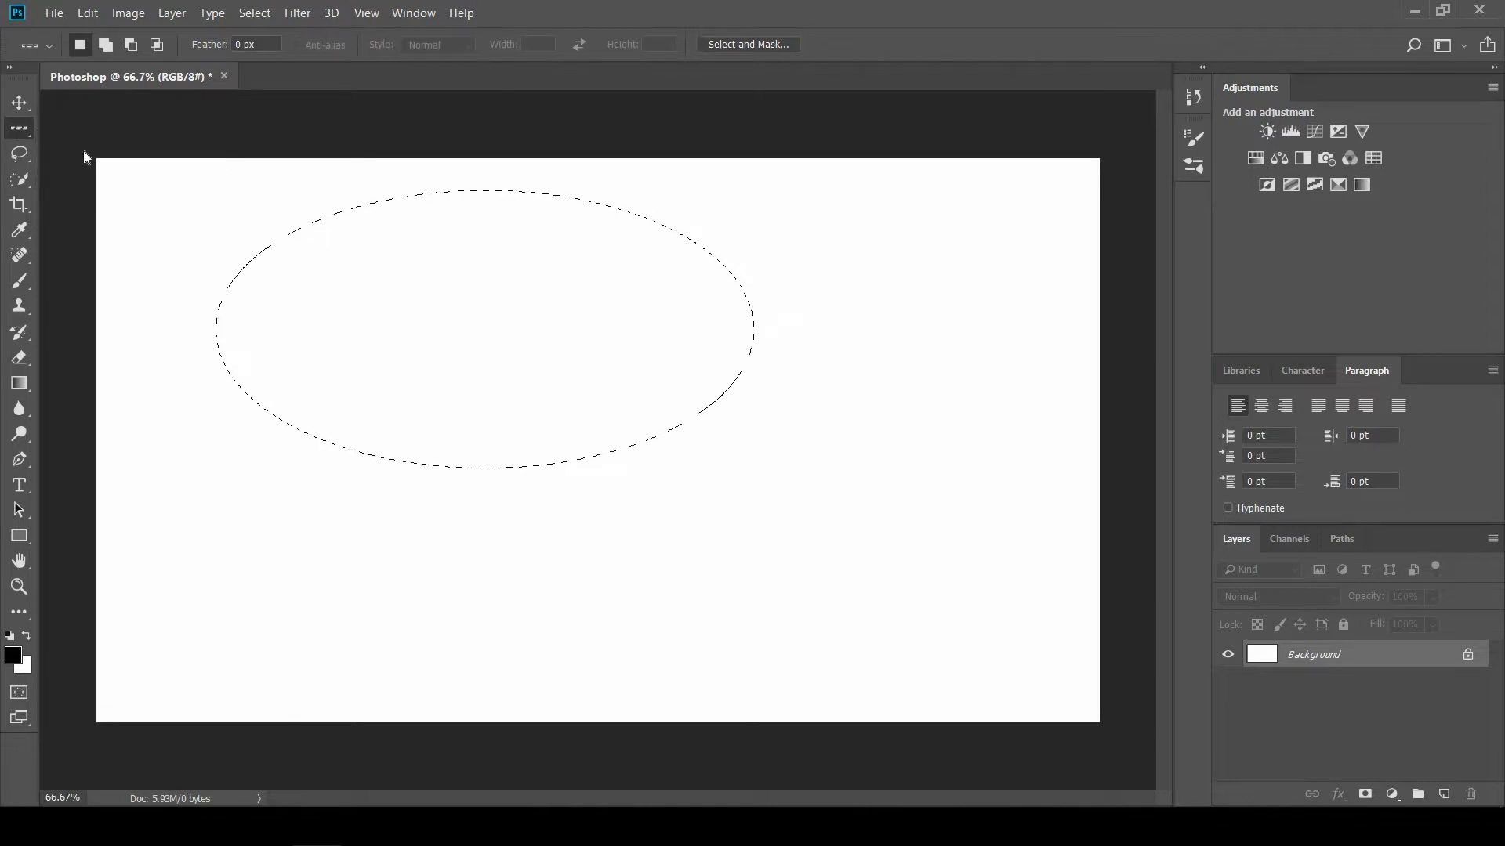
{"action": "right_click", "coordinate": [19, 128]}
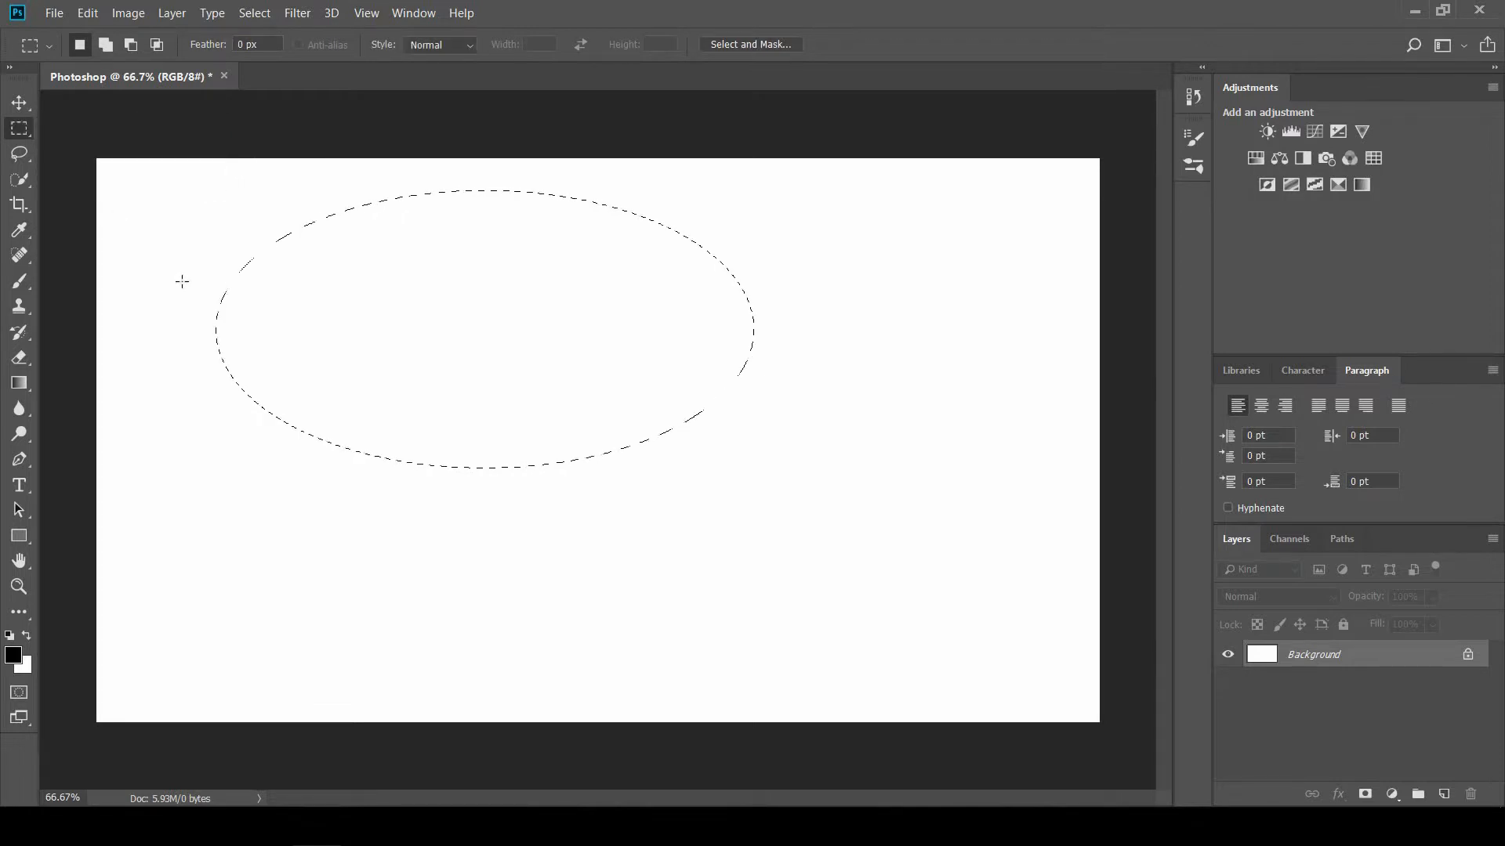
{"action": "key", "text": "ctrl+d"}
{"action": "left_click_drag", "start_coordinate": [330, 226], "coordinate": [839, 524]}
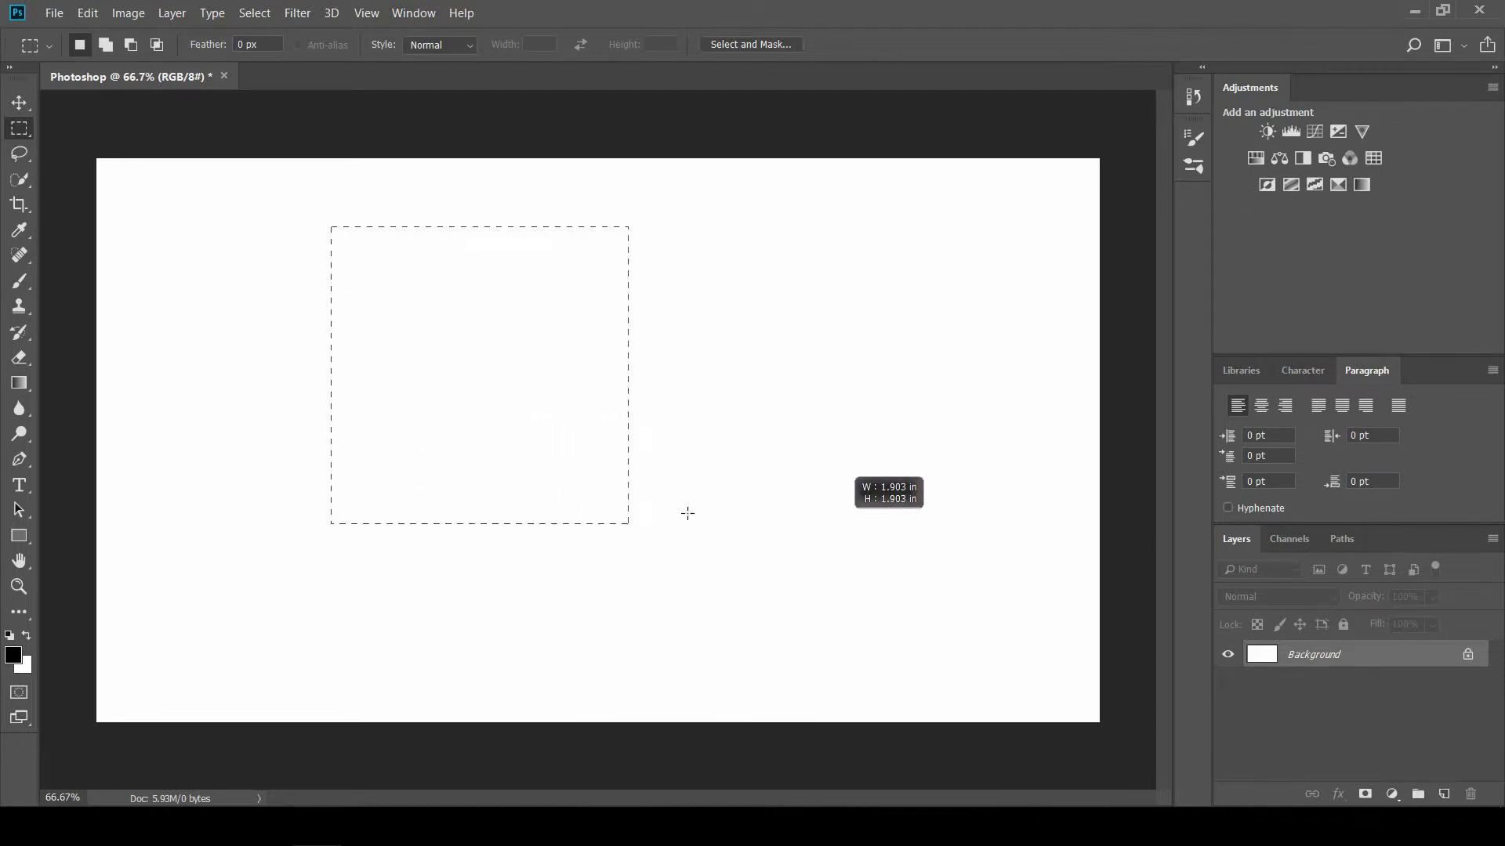
{"action": "left_click_drag", "start_coordinate": [688, 513], "coordinate": [686, 513]}
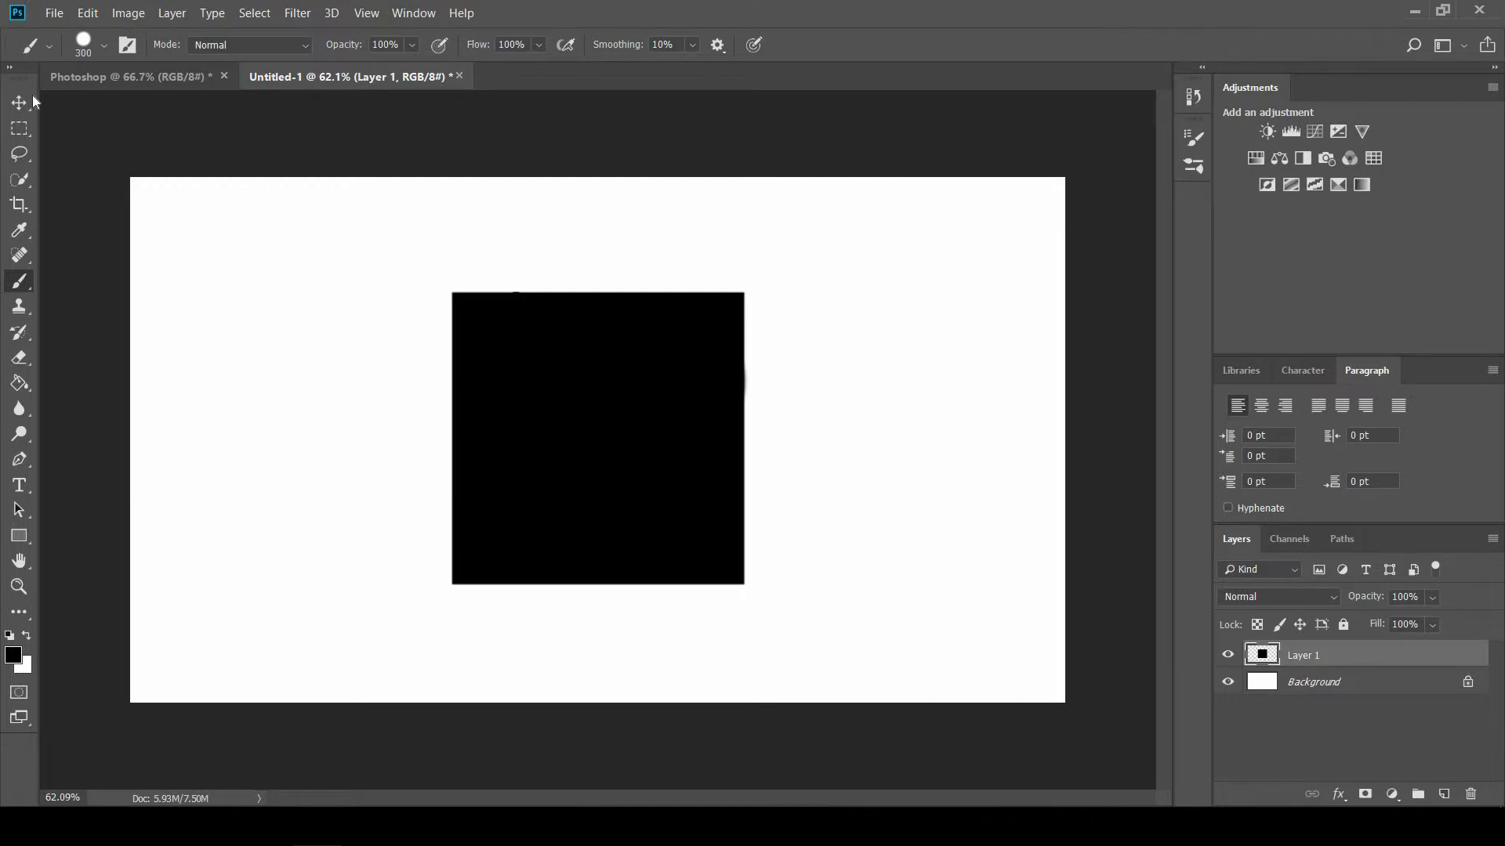
Delete the thin pixel strip protruding above the black square's top edge in Untitled-1, using a Single Row Marquee selection
{"action": "key", "text": "v"}
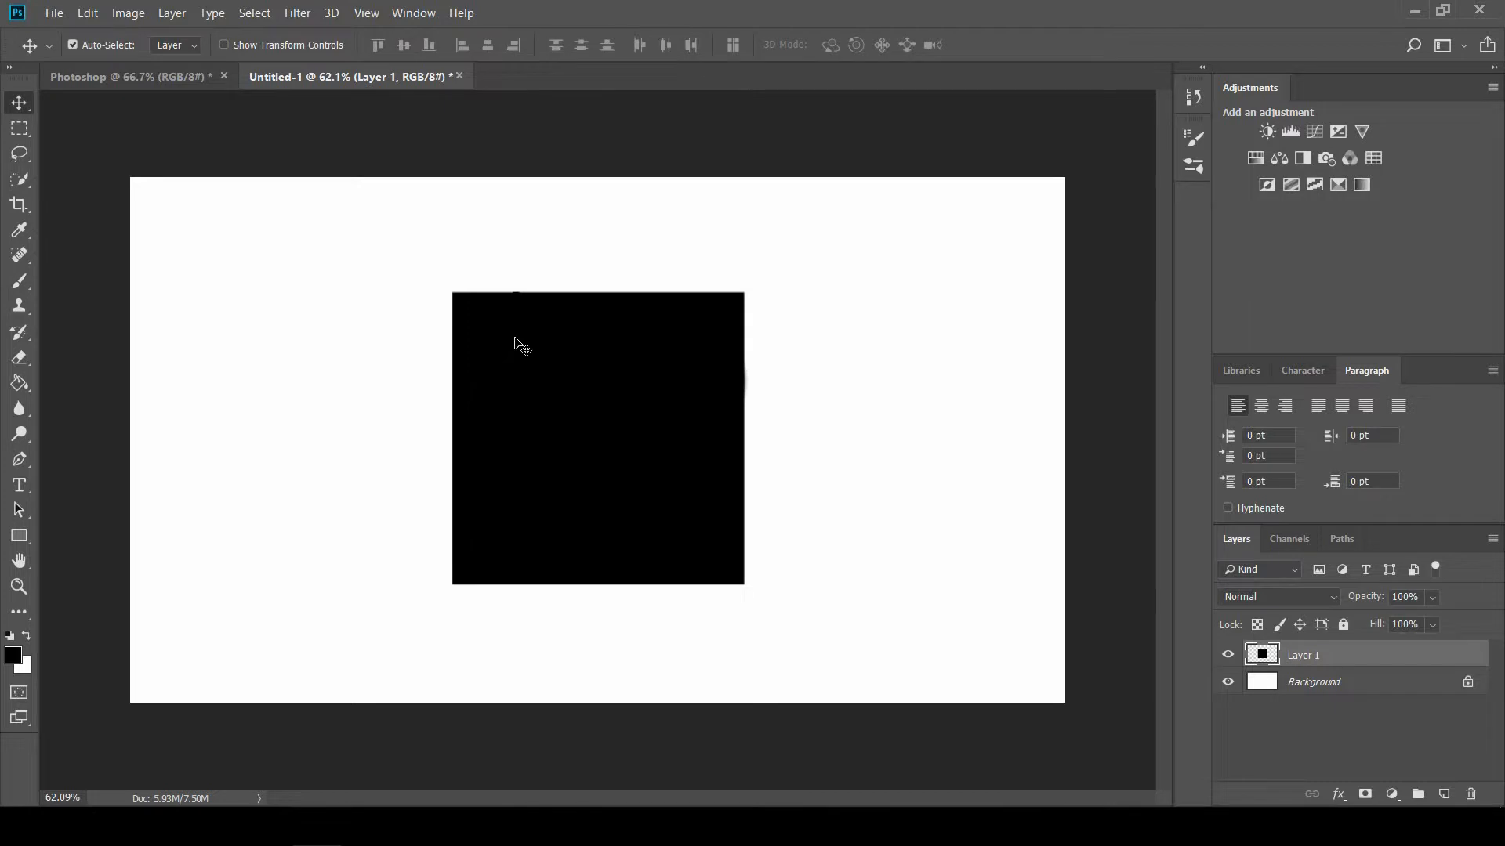
{"action": "scroll", "coordinate": [504, 252], "scroll_direction": "up", "scroll_amount": 10}
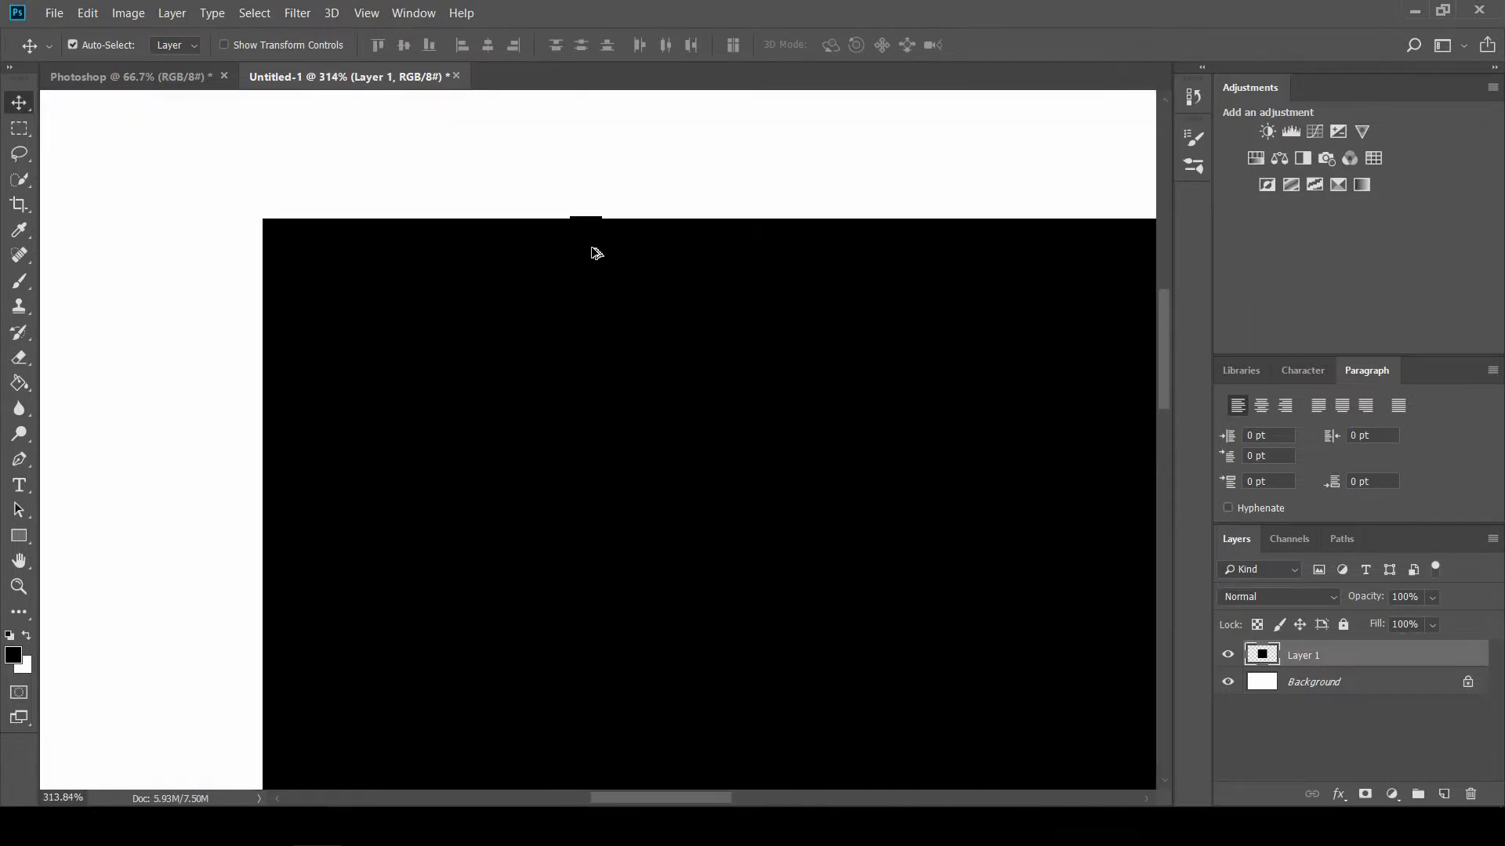
{"action": "scroll", "coordinate": [608, 192], "scroll_direction": "up", "scroll_amount": 2}
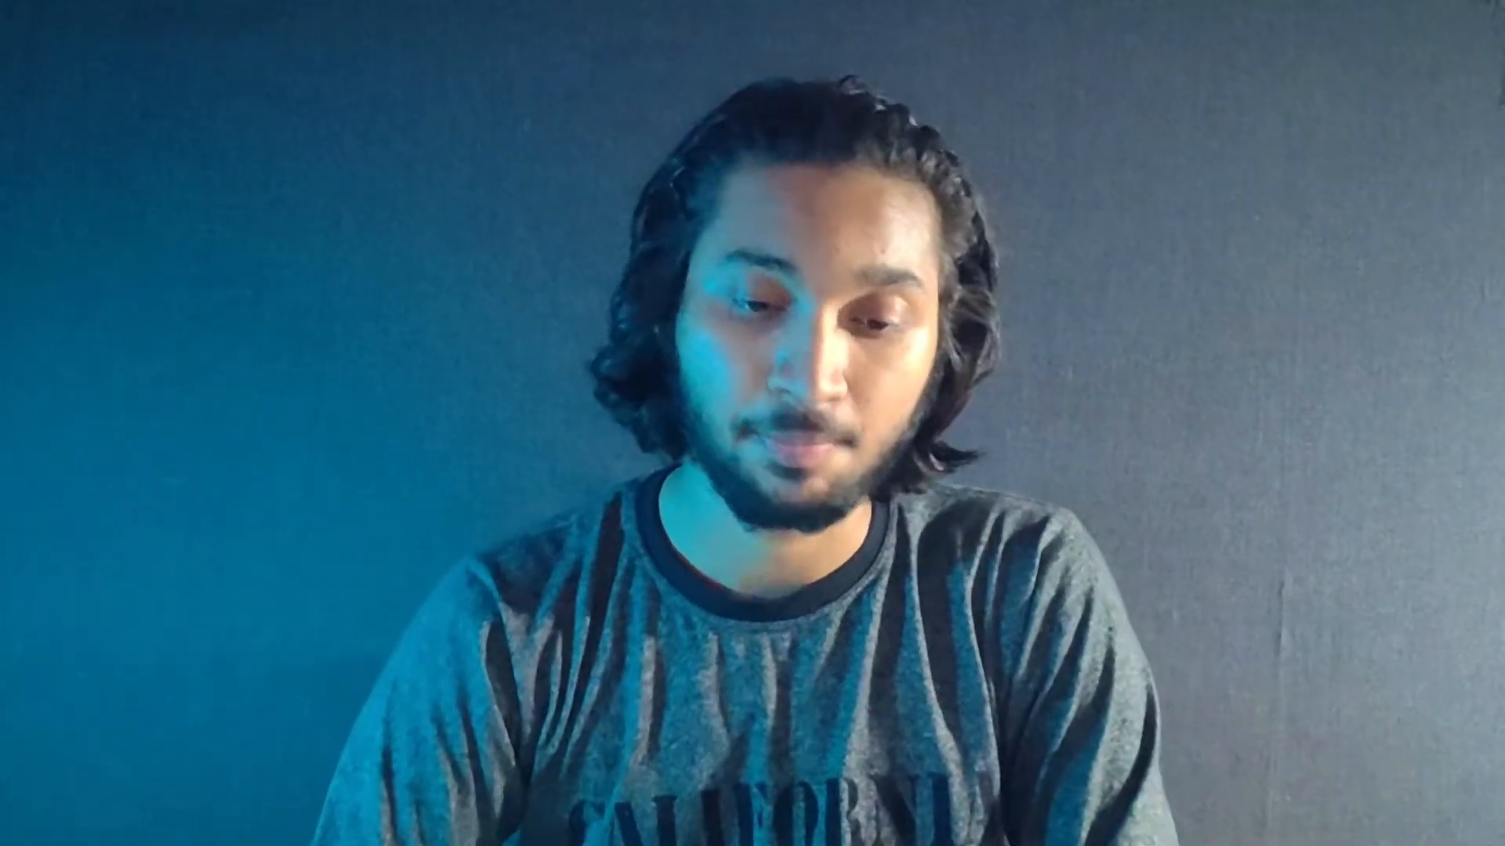
{"action": "right_click", "coordinate": [20, 127]}
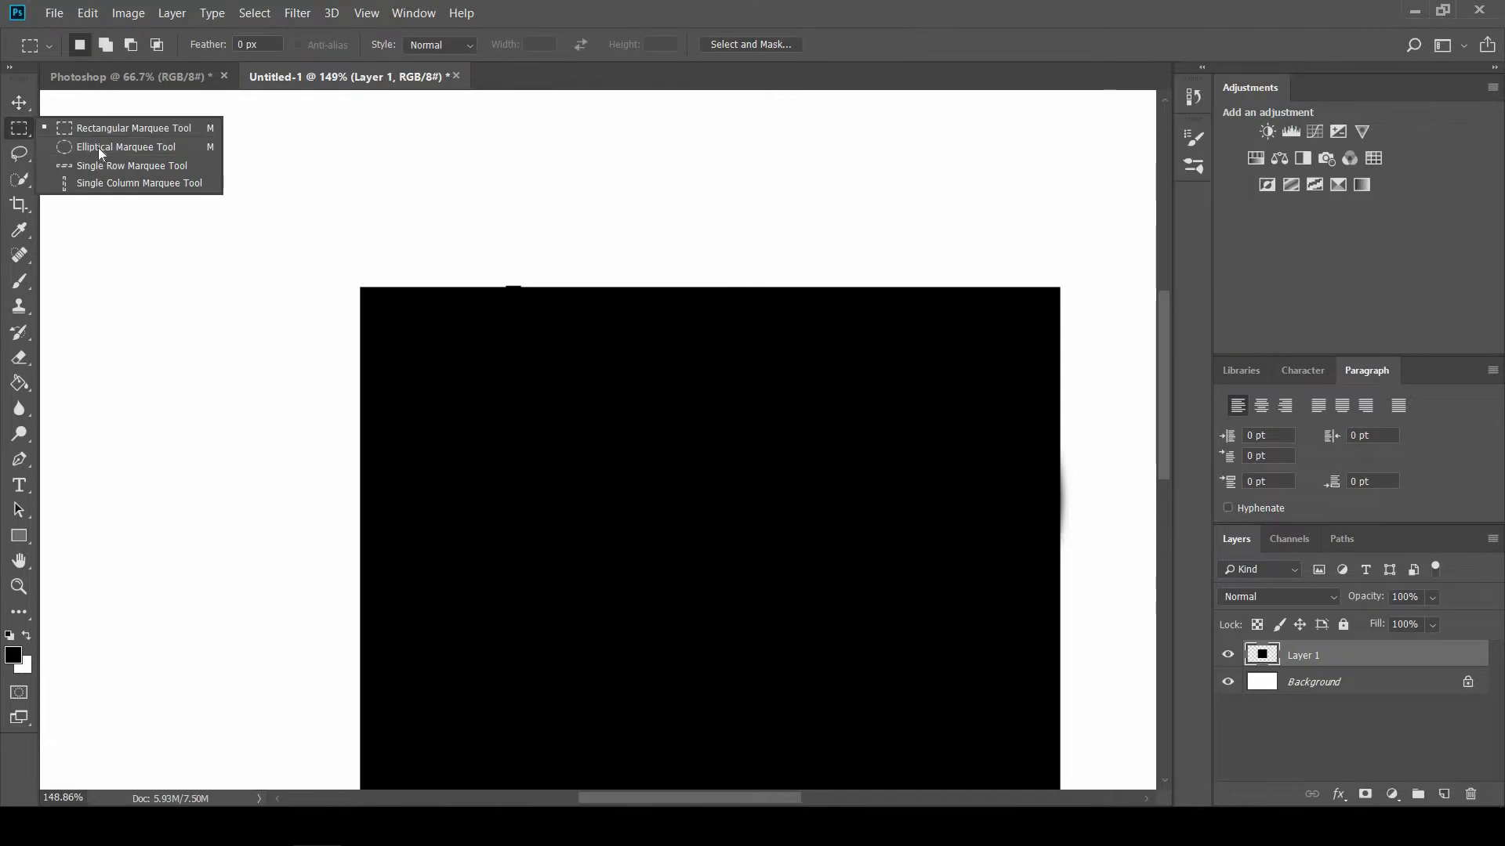
{"action": "left_click", "coordinate": [102, 166]}
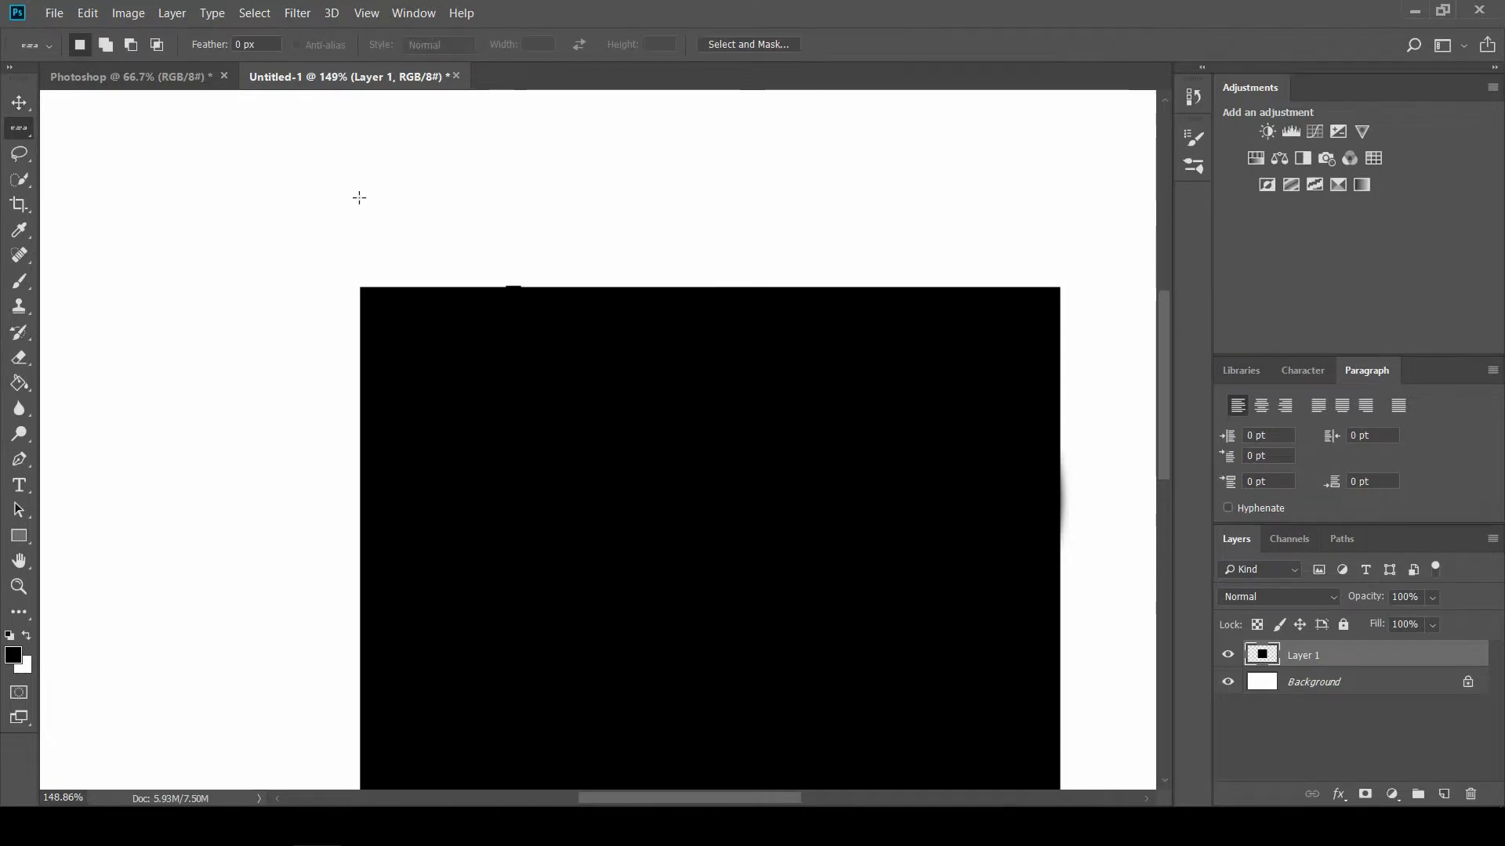
{"action": "scroll", "coordinate": [685, 295], "scroll_direction": "up", "scroll_amount": 10}
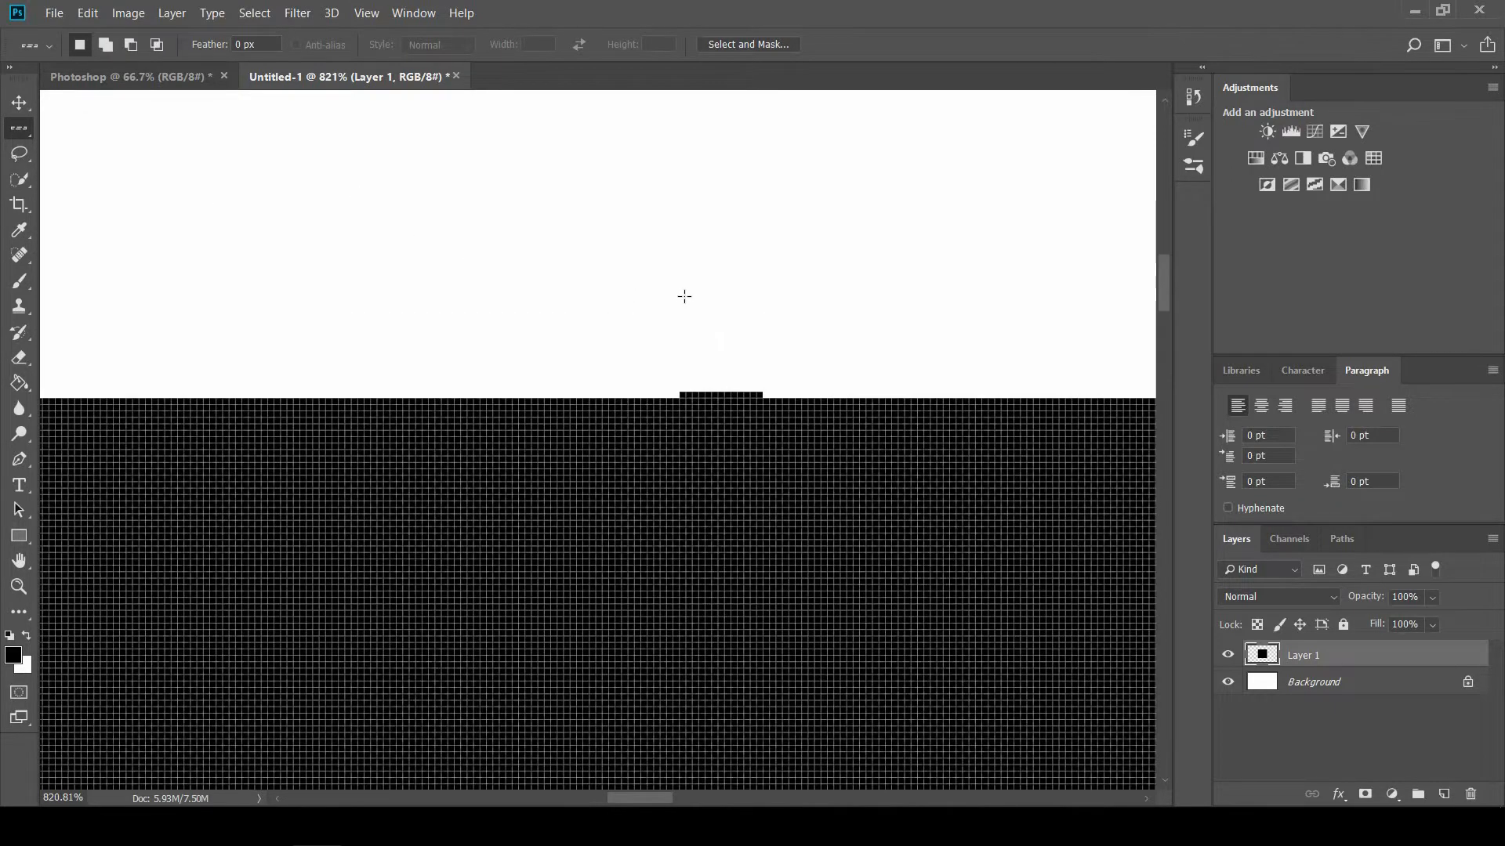
{"action": "scroll", "coordinate": [757, 331], "scroll_direction": "up", "scroll_amount": 2}
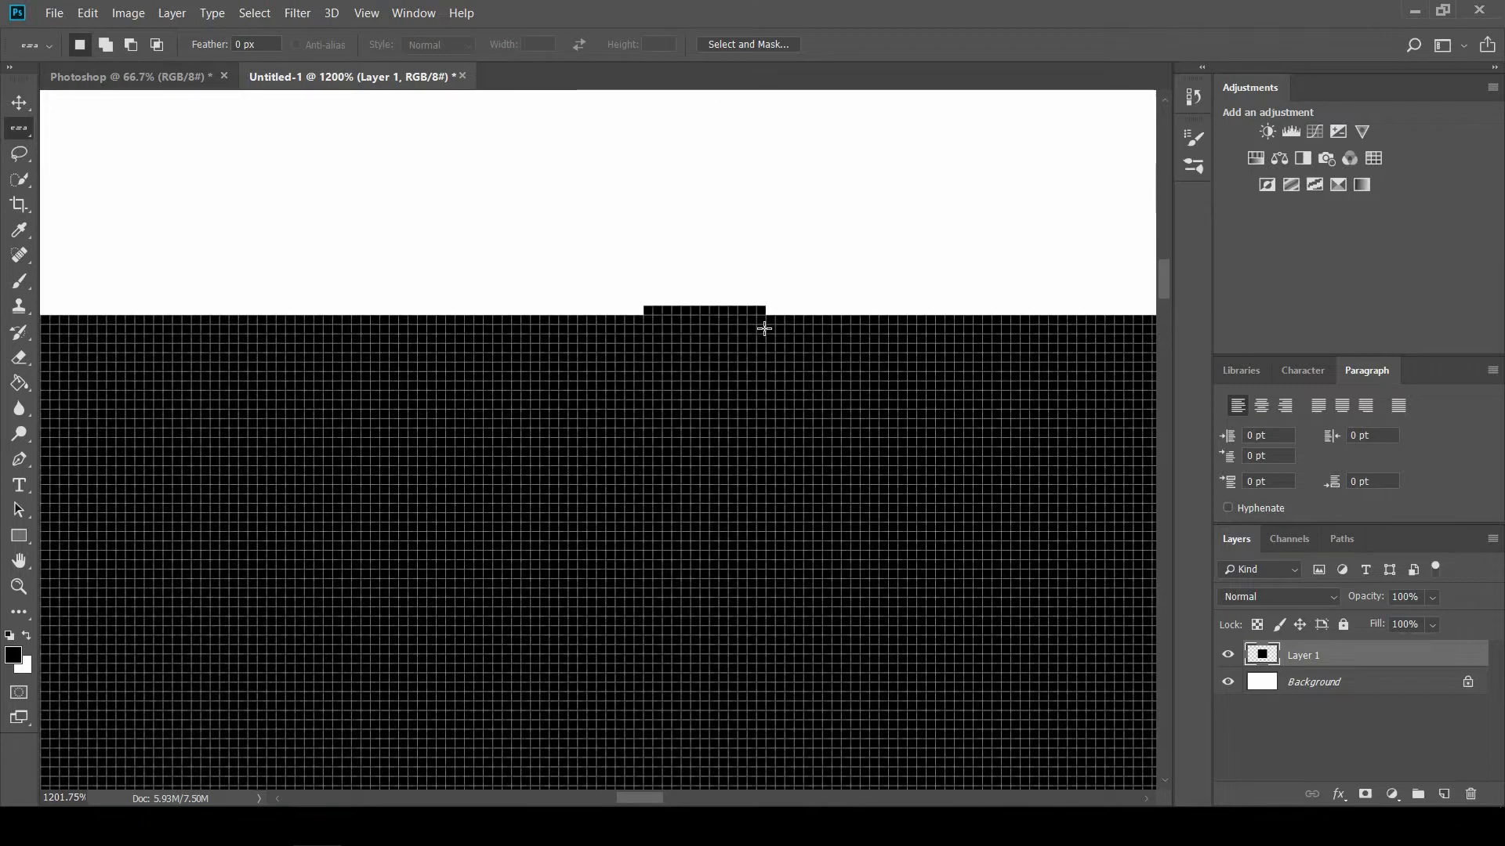
{"action": "left_click", "coordinate": [657, 308]}
{"action": "key", "text": "Delete"}
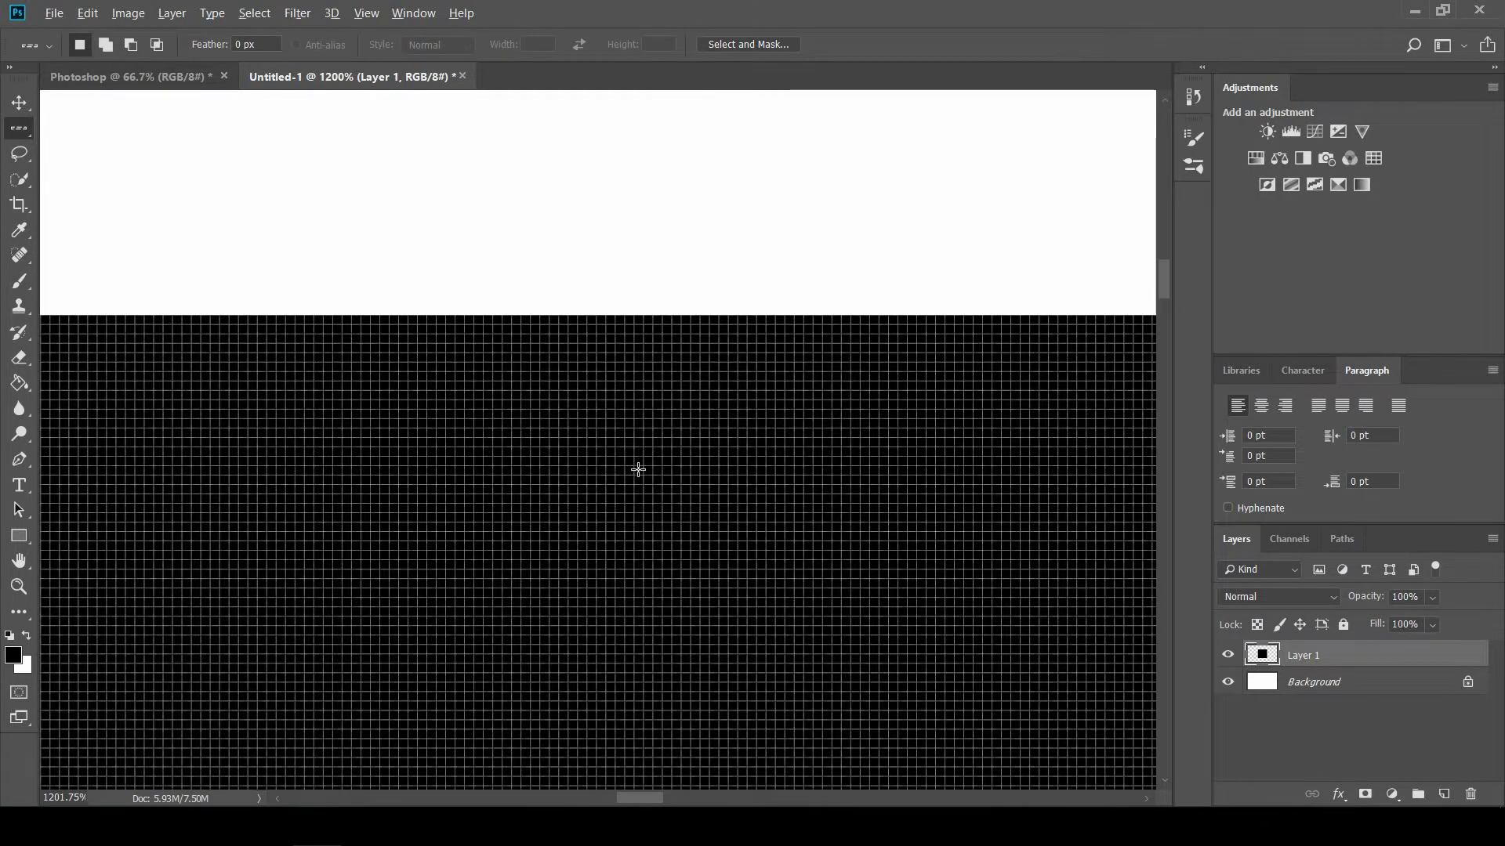
Delete the soft gray fringe beside the black square's right edge by selecting its adjoining pixel columns with the Single Column Marquee Tool, and deselect
{"action": "scroll", "coordinate": [605, 488], "scroll_direction": "down", "scroll_amount": 10}
{"action": "scroll", "coordinate": [496, 457], "scroll_direction": "down", "scroll_amount": 5}
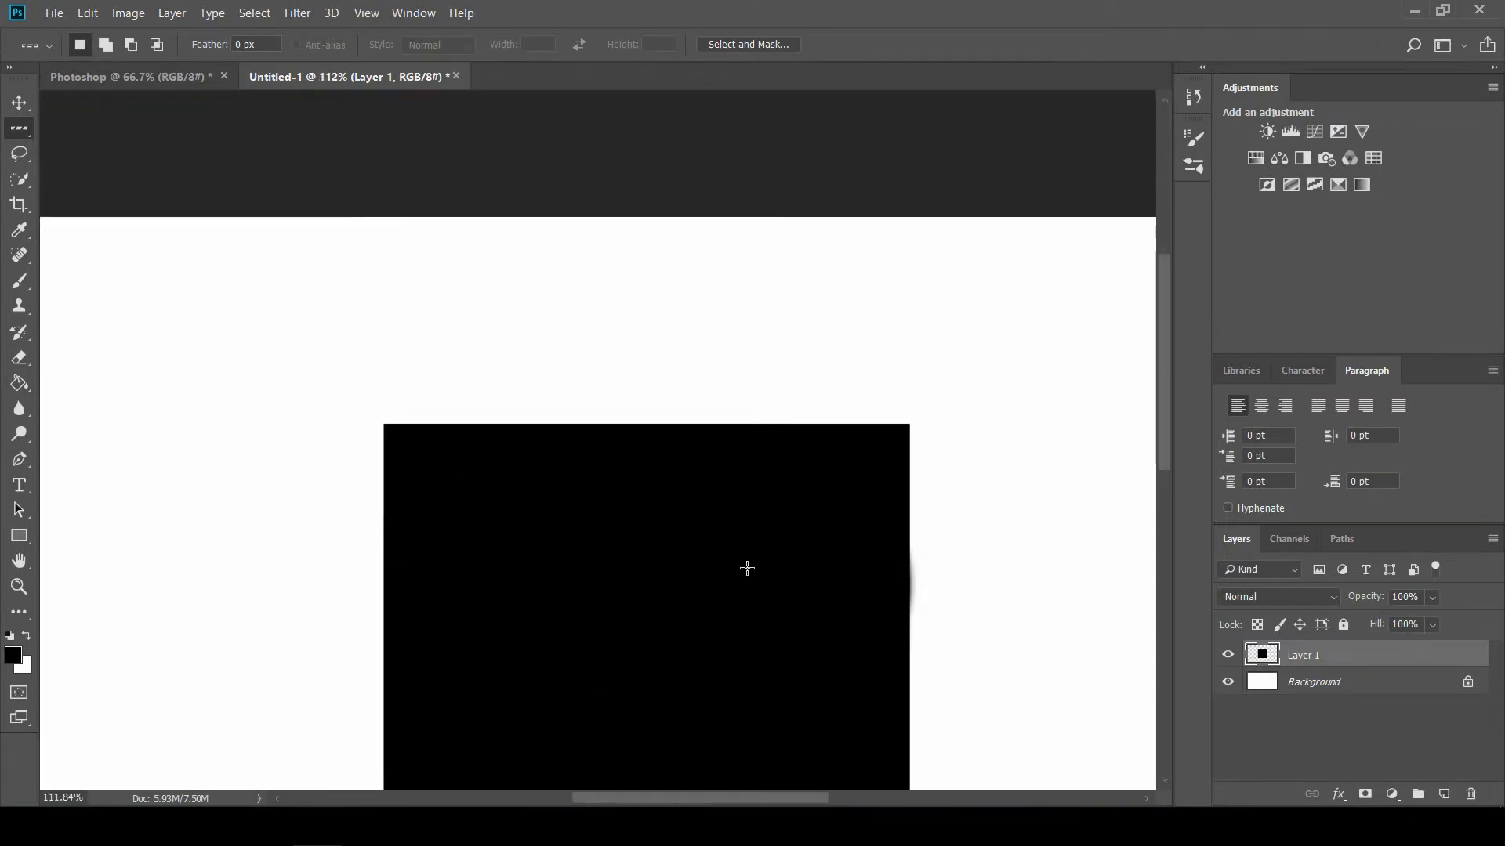
{"action": "scroll", "coordinate": [1011, 459], "scroll_direction": "up", "scroll_amount": 10}
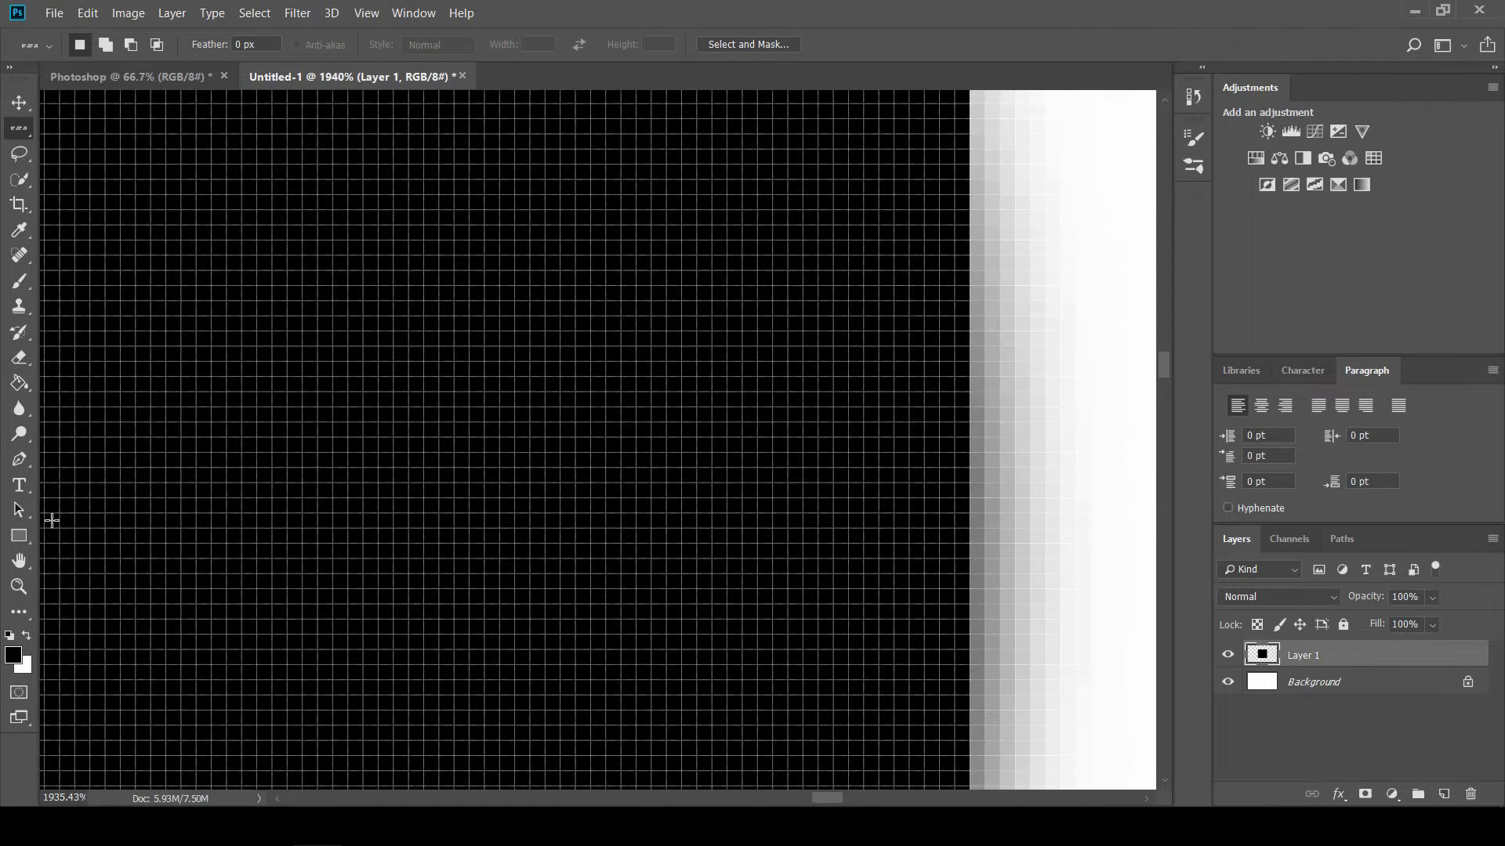
{"action": "right_click", "coordinate": [19, 128]}
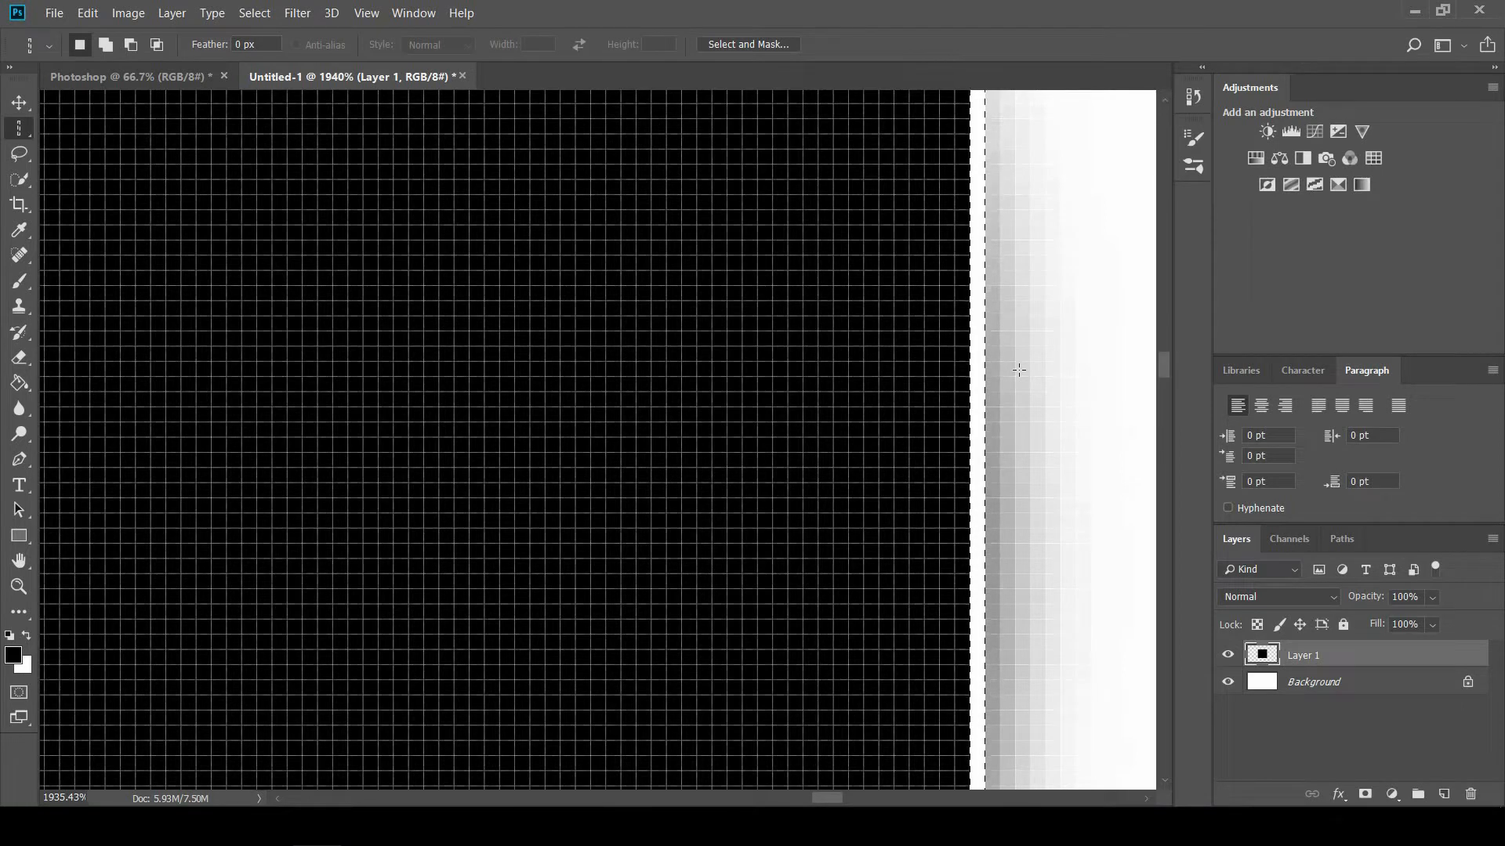
{"action": "left_click", "coordinate": [1004, 391]}
{"action": "left_click", "coordinate": [1022, 363], "text": "shift"}
{"action": "left_click", "coordinate": [1034, 367], "text": "shift"}
{"action": "left_click", "coordinate": [1047, 365], "text": "shift"}
{"action": "left_click", "coordinate": [1059, 362], "text": "shift"}
{"action": "left_click", "coordinate": [1076, 357], "text": "shift"}
{"action": "left_click", "coordinate": [1109, 350], "text": "shift"}
{"action": "left_click", "coordinate": [1095, 360], "text": "shift"}
{"action": "left_click", "coordinate": [1085, 362], "text": "shift"}
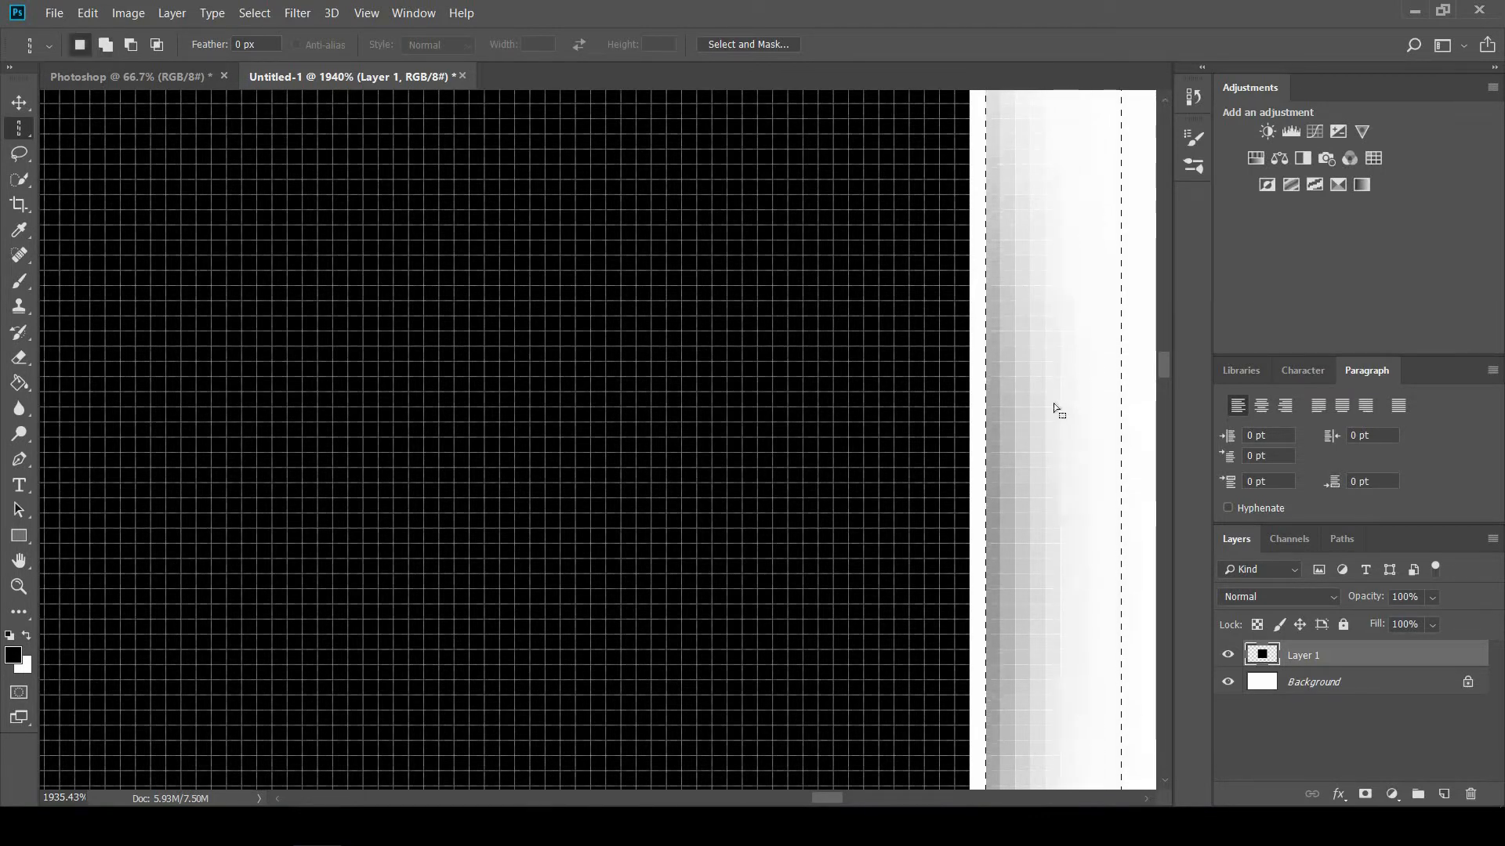
{"action": "key", "text": "Delete"}
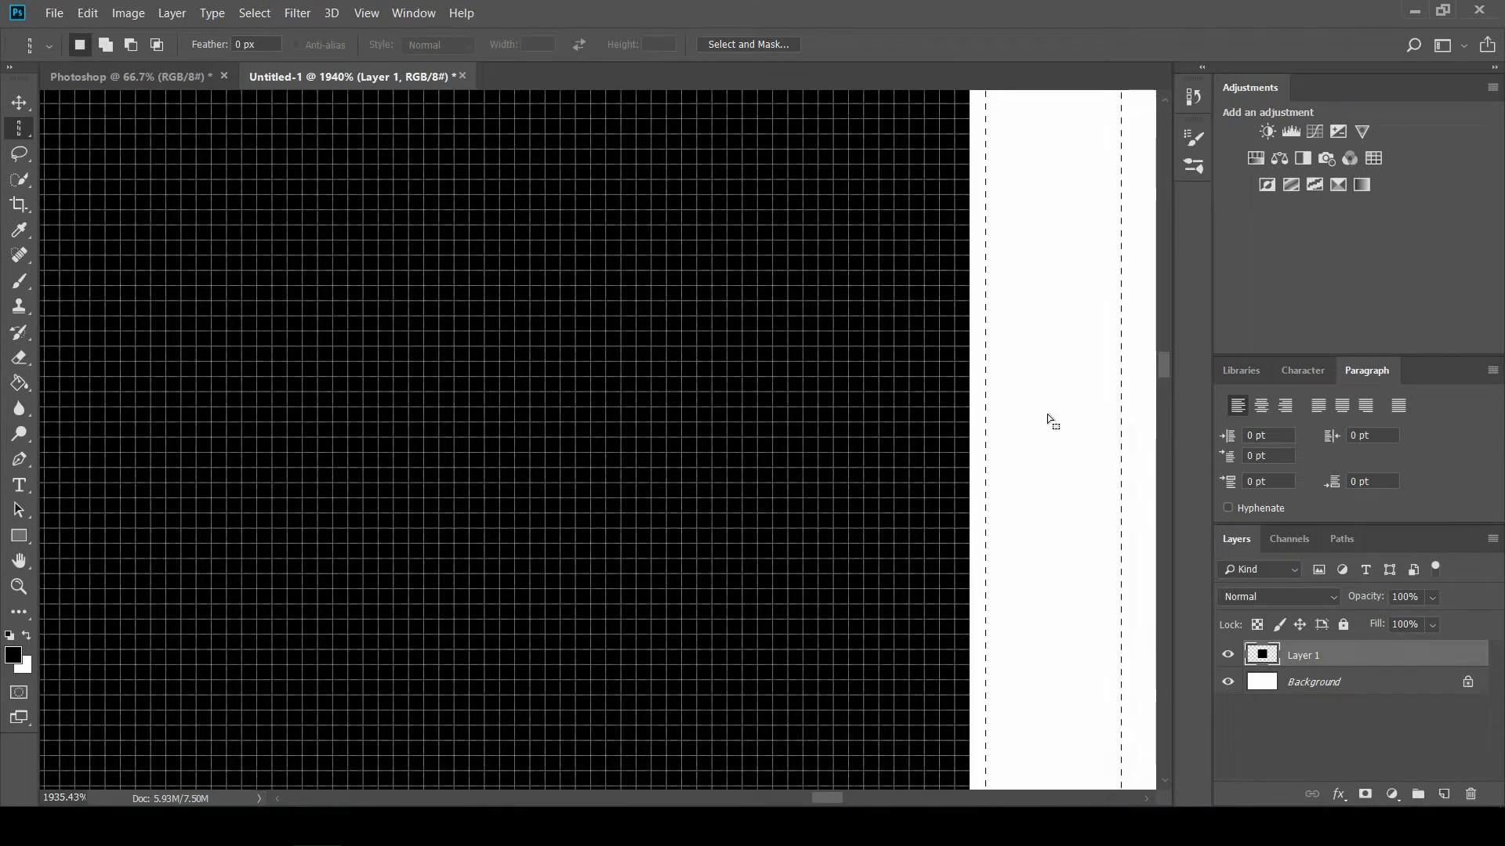
{"action": "key", "text": "ctrl+d"}
{"action": "scroll", "coordinate": [910, 447], "scroll_direction": "down", "scroll_amount": 5}
{"action": "scroll", "coordinate": [911, 469], "scroll_direction": "down", "scroll_amount": 6}
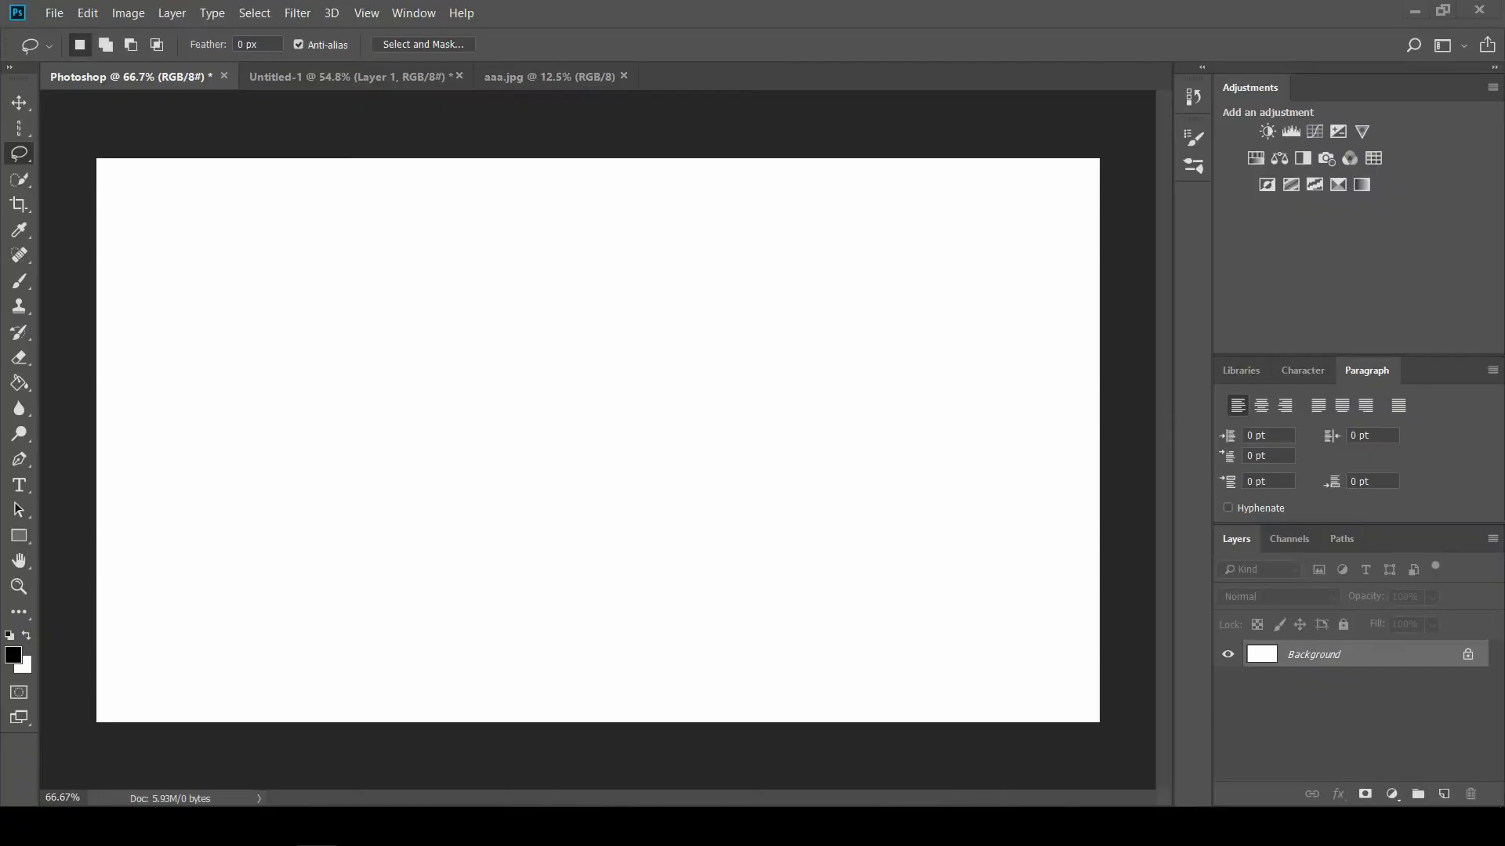
Switch to the aaa.jpg photo and try freehand Lasso Tool selections on the snow beside the person's legs
{"action": "right_click", "coordinate": [24, 159]}
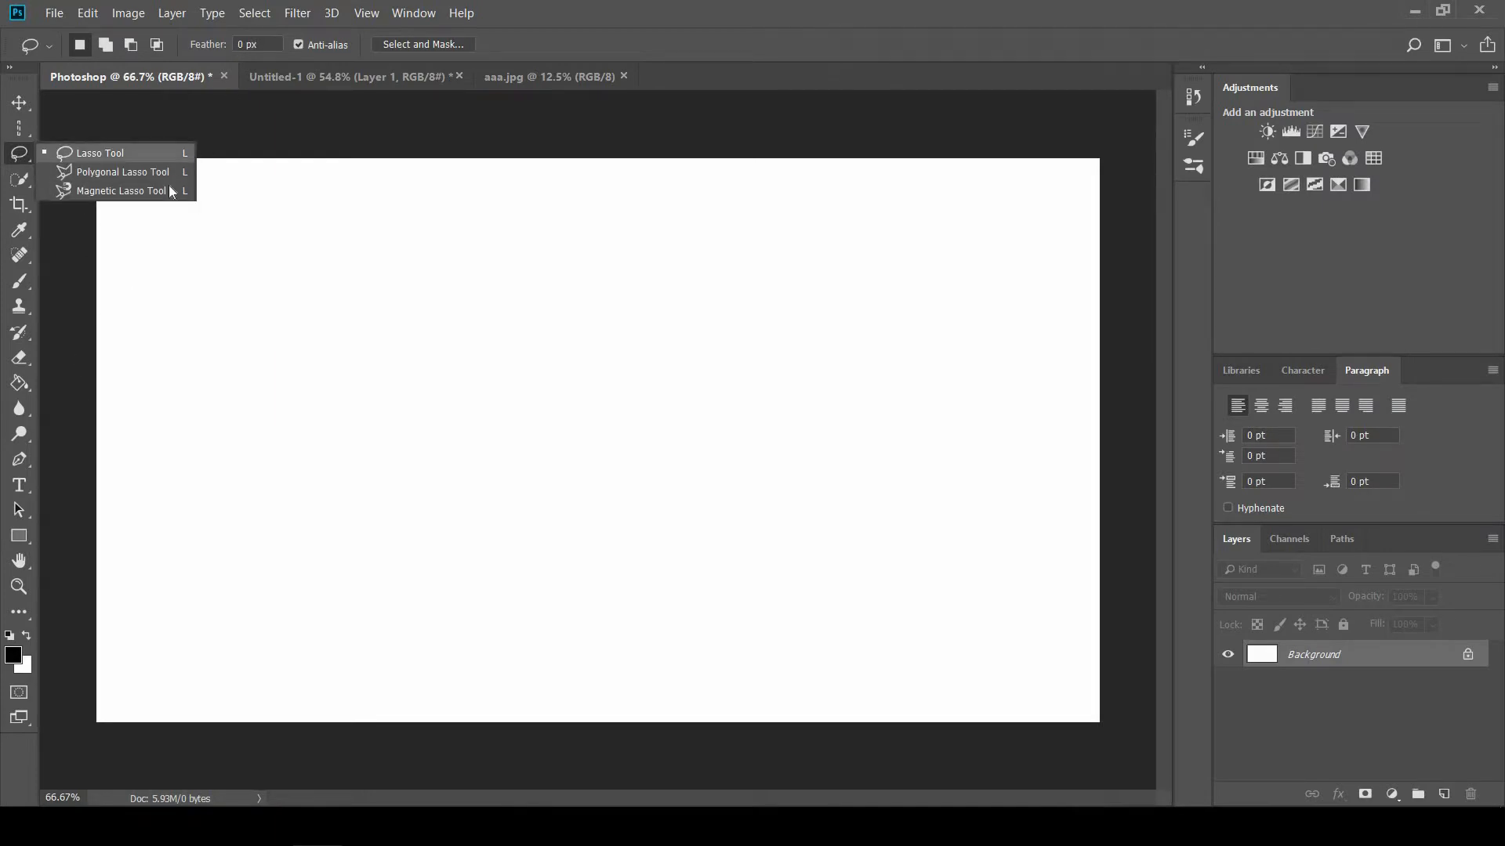
{"action": "left_click", "coordinate": [525, 83]}
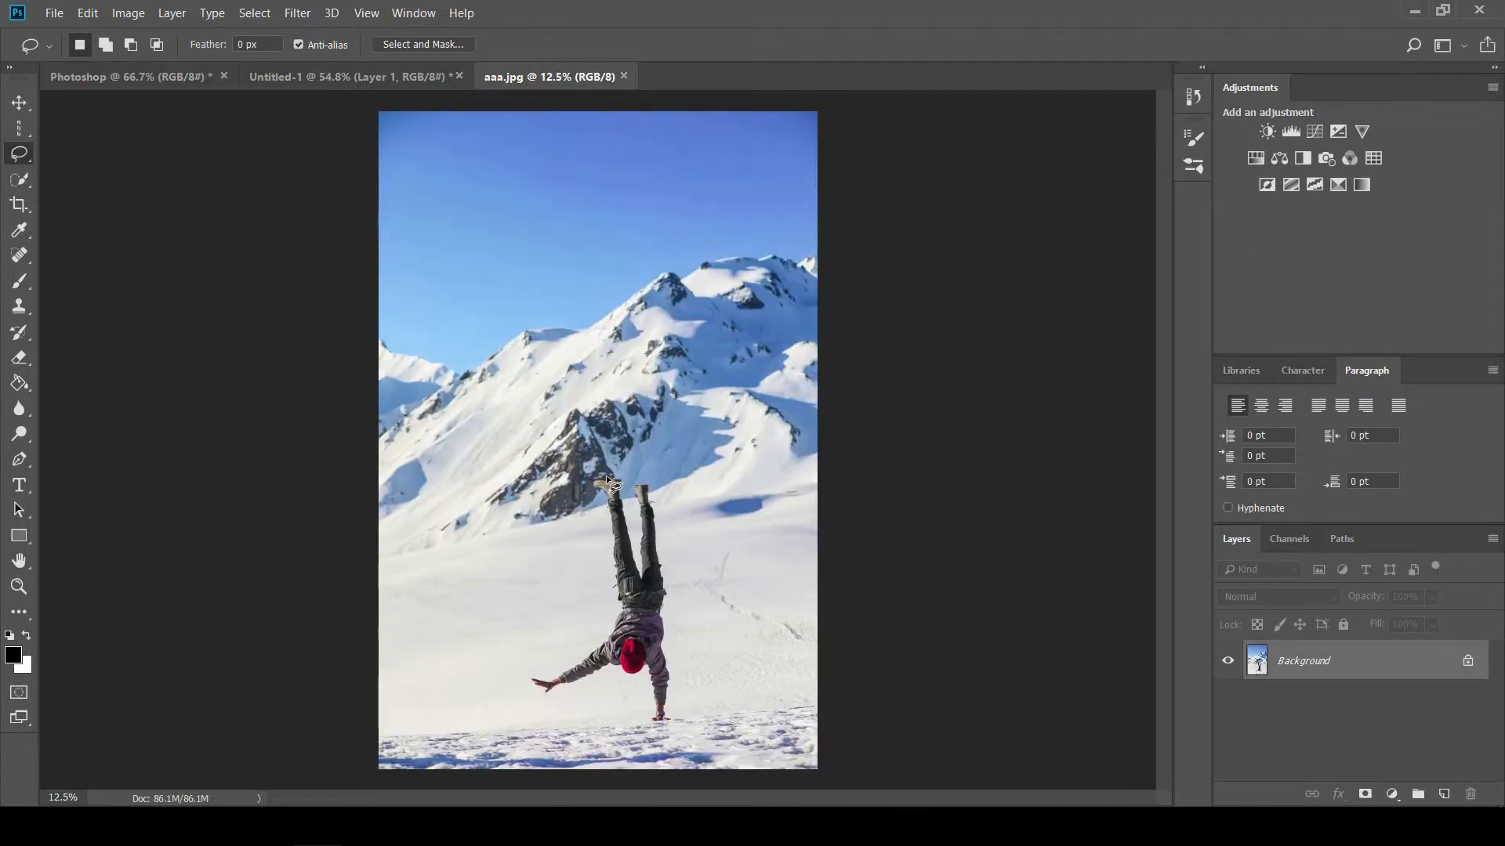
{"action": "scroll", "coordinate": [643, 635], "scroll_direction": "up", "scroll_amount": 5}
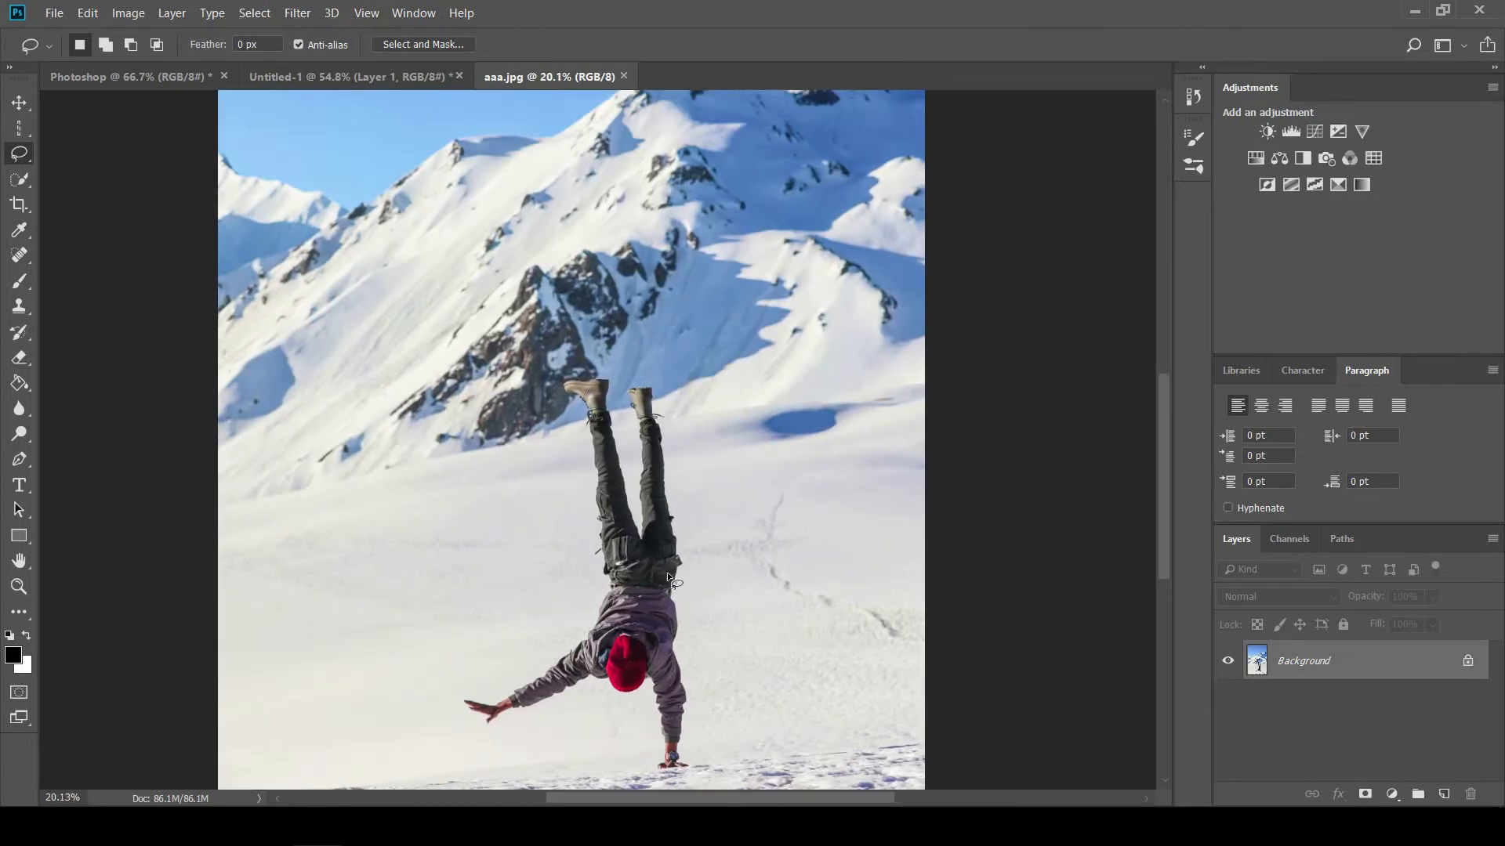
{"action": "scroll", "coordinate": [681, 272], "scroll_direction": "down", "scroll_amount": 2}
{"action": "scroll", "coordinate": [639, 392], "scroll_direction": "down", "scroll_amount": 2}
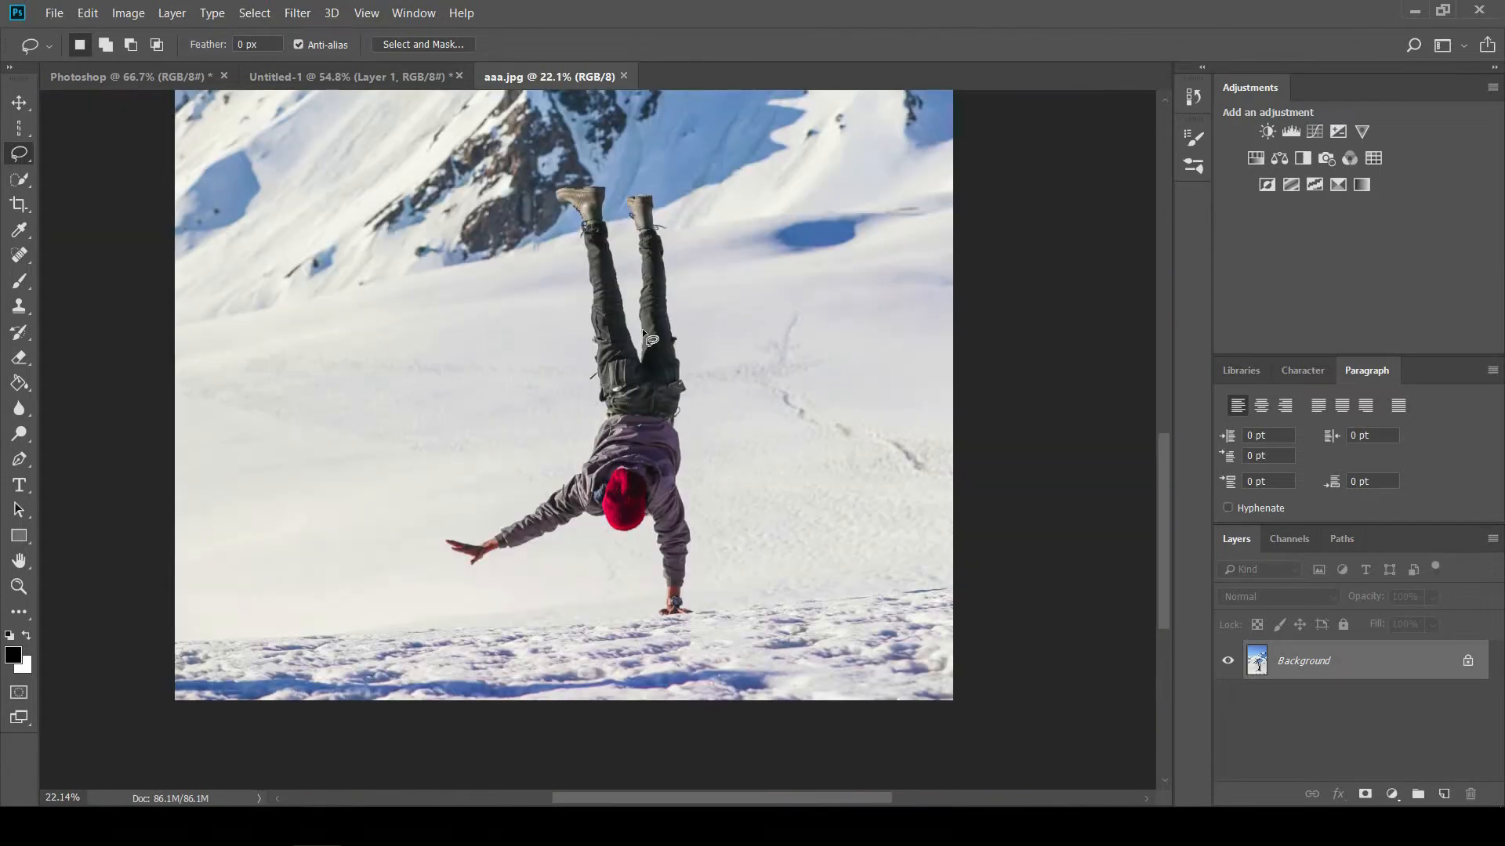
{"action": "scroll", "coordinate": [647, 413], "scroll_direction": "up", "scroll_amount": 1}
{"action": "scroll", "coordinate": [612, 352], "scroll_direction": "down", "scroll_amount": 1}
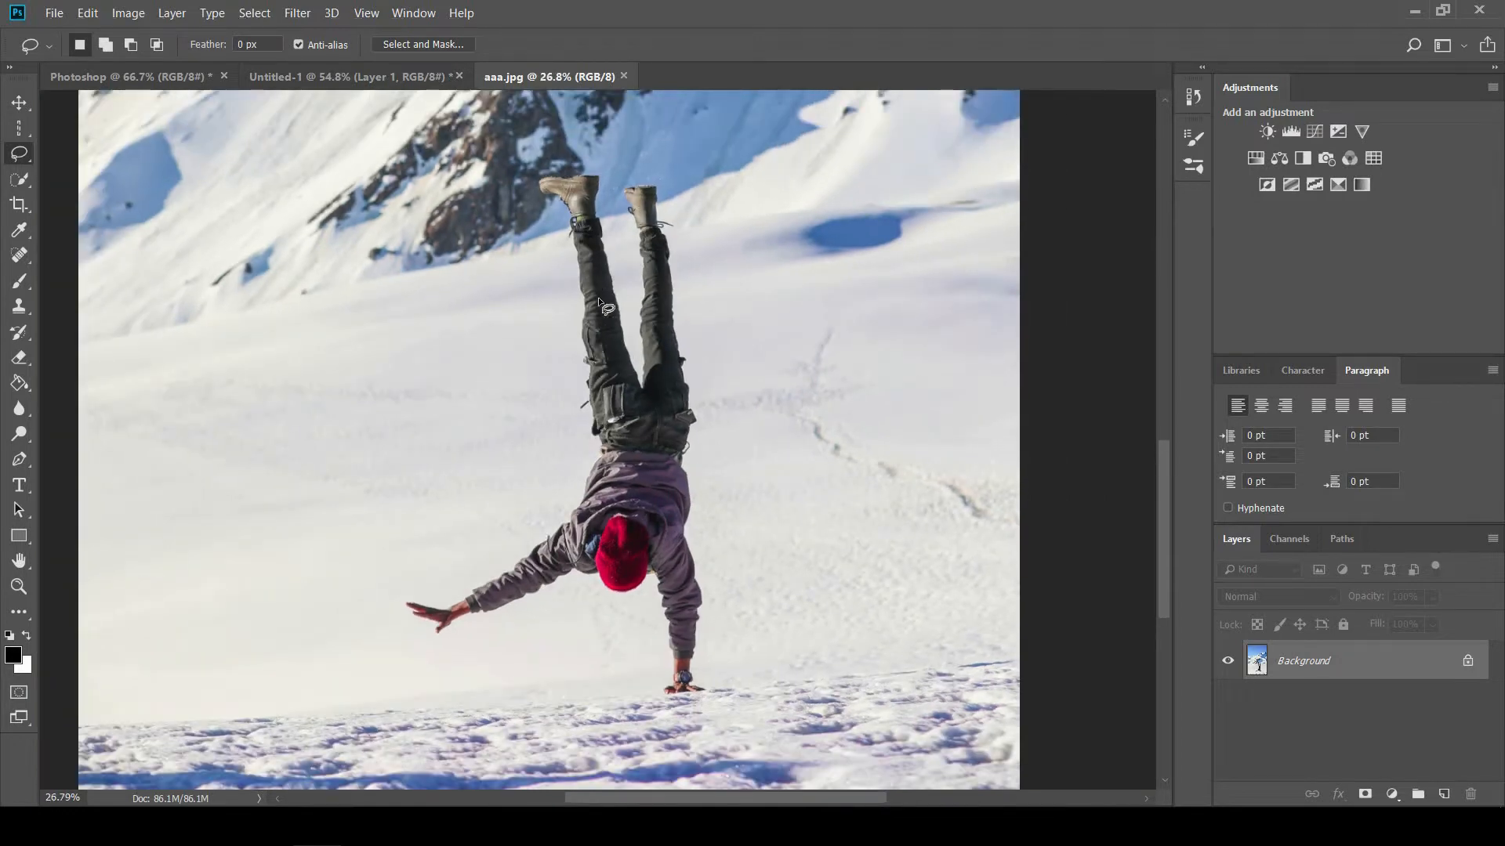
{"action": "scroll", "coordinate": [624, 403], "scroll_direction": "down", "scroll_amount": 2}
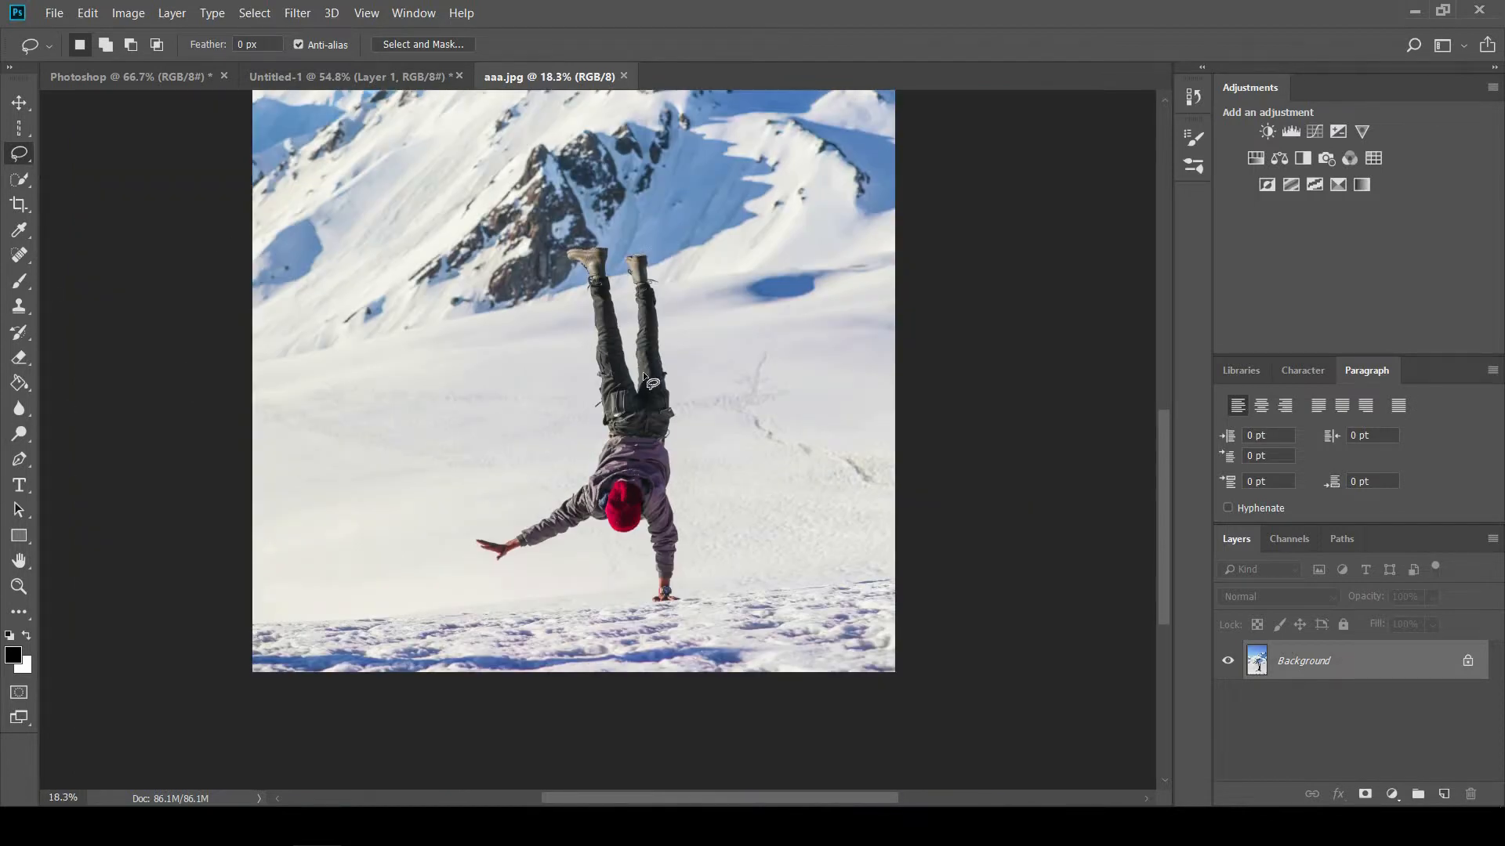
{"action": "scroll", "coordinate": [647, 271], "scroll_direction": "up", "scroll_amount": 4}
{"action": "scroll", "coordinate": [700, 272], "scroll_direction": "up", "scroll_amount": 2}
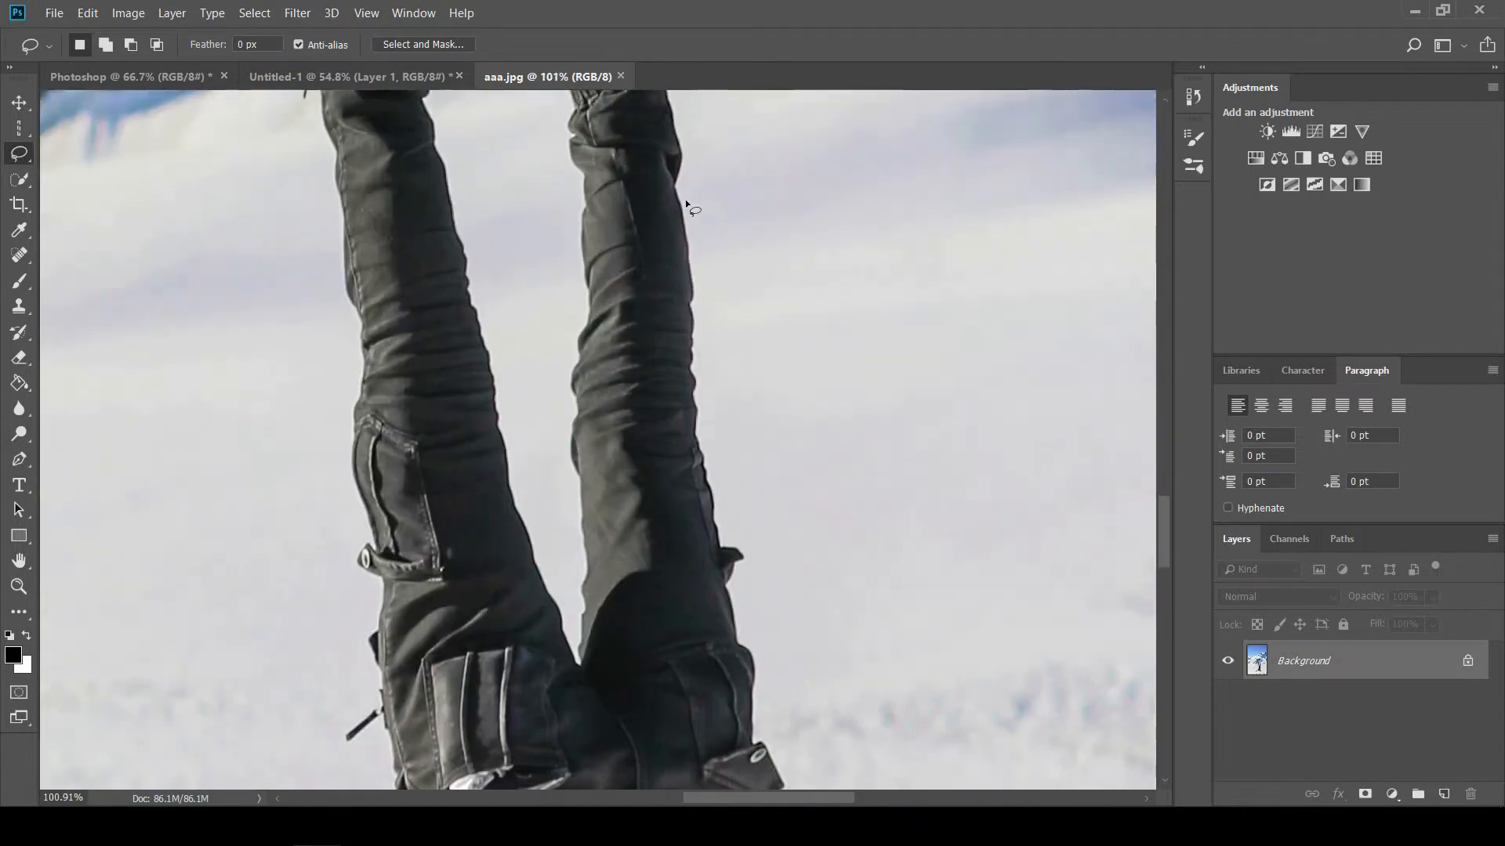
{"action": "mouse_move", "coordinate": [814, 148]}
{"action": "left_mouse_down"}
{"action": "mouse_move", "coordinate": [841, 200]}
{"action": "mouse_move", "coordinate": [834, 310]}
{"action": "mouse_move", "coordinate": [863, 380]}
{"action": "mouse_move", "coordinate": [830, 494]}
{"action": "left_mouse_up"}
{"action": "mouse_move", "coordinate": [753, 202]}
{"action": "left_mouse_down"}
{"action": "mouse_move", "coordinate": [780, 135]}
{"action": "mouse_move", "coordinate": [816, 152]}
{"action": "left_mouse_up"}
{"action": "mouse_move", "coordinate": [876, 215]}
{"action": "left_mouse_down"}
{"action": "mouse_move", "coordinate": [957, 248]}
{"action": "mouse_move", "coordinate": [1000, 498]}
{"action": "mouse_move", "coordinate": [957, 592]}
{"action": "mouse_move", "coordinate": [832, 512]}
{"action": "mouse_move", "coordinate": [816, 404]}
{"action": "left_mouse_up"}
Trace around the person's right-hand trouser leg in the photo with the Lasso Tool, and deselect
{"action": "left_click", "coordinate": [688, 232]}
{"action": "left_click_drag", "start_coordinate": [690, 288], "coordinate": [698, 432]}
{"action": "mouse_move", "coordinate": [728, 586]}
{"action": "left_mouse_down"}
{"action": "mouse_move", "coordinate": [689, 605]}
{"action": "mouse_move", "coordinate": [588, 598]}
{"action": "mouse_move", "coordinate": [592, 508]}
{"action": "left_mouse_up"}
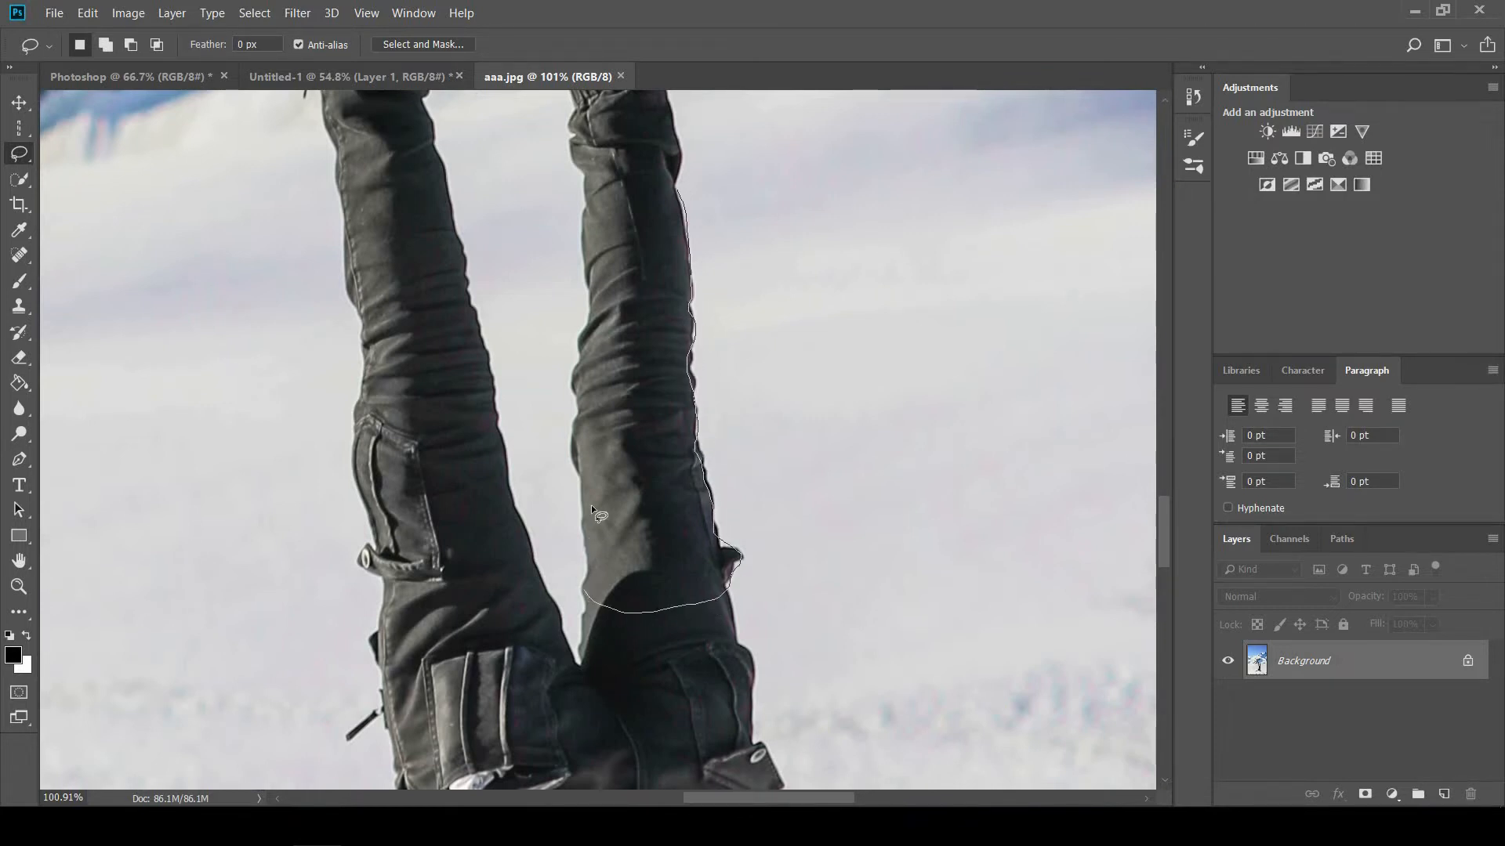
{"action": "left_click_drag", "start_coordinate": [582, 372], "coordinate": [597, 221]}
{"action": "left_click_drag", "start_coordinate": [660, 157], "coordinate": [675, 187]}
{"action": "key", "text": "ctrl+d"}
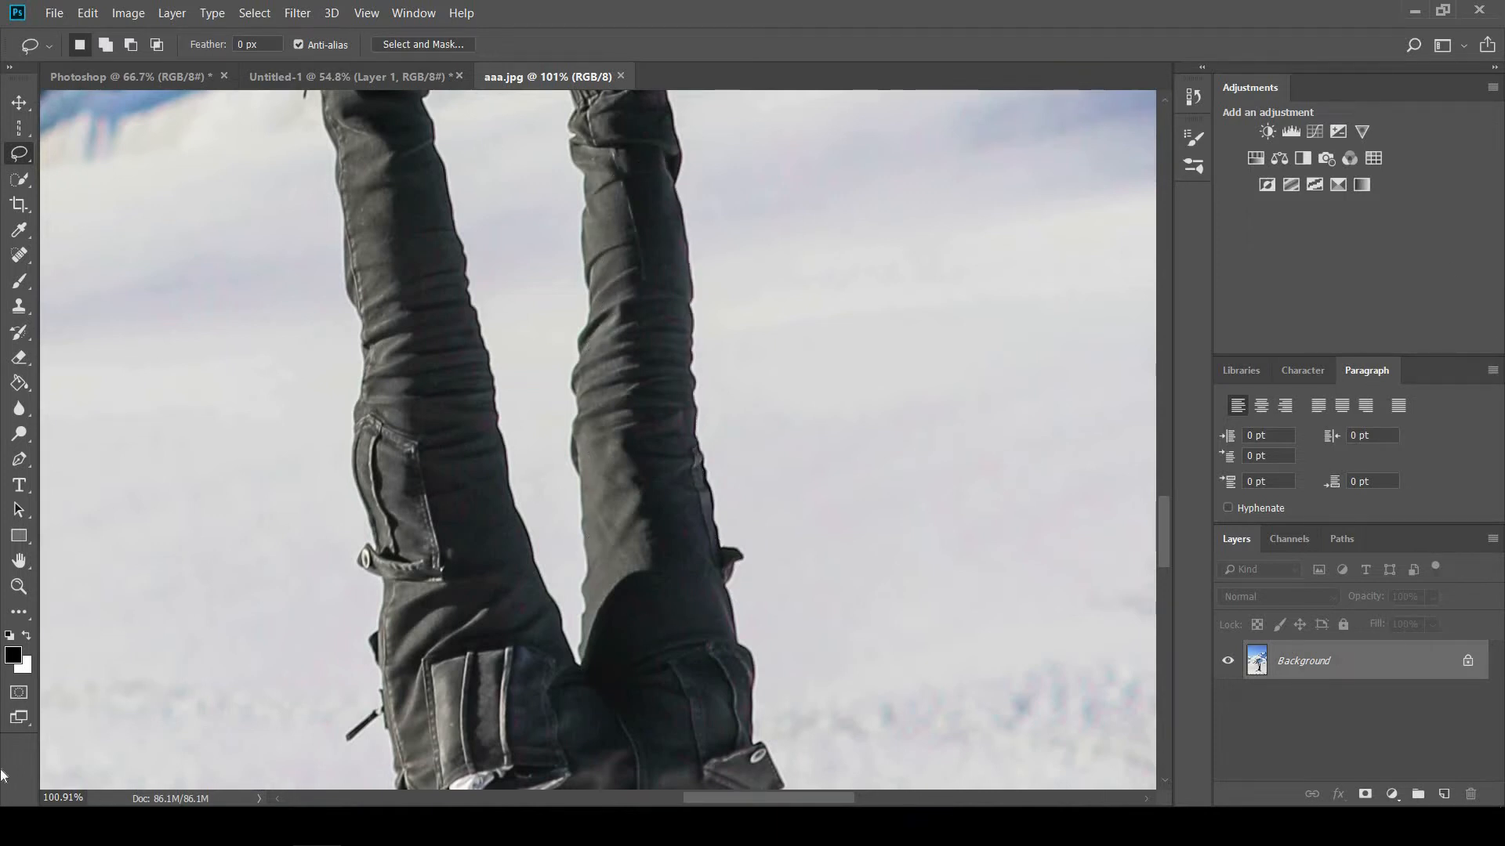
Draw an irregular straight-sided selection on the snow beside the legs with the Polygonal Lasso Tool, and deselect
{"action": "right_click", "coordinate": [30, 153]}
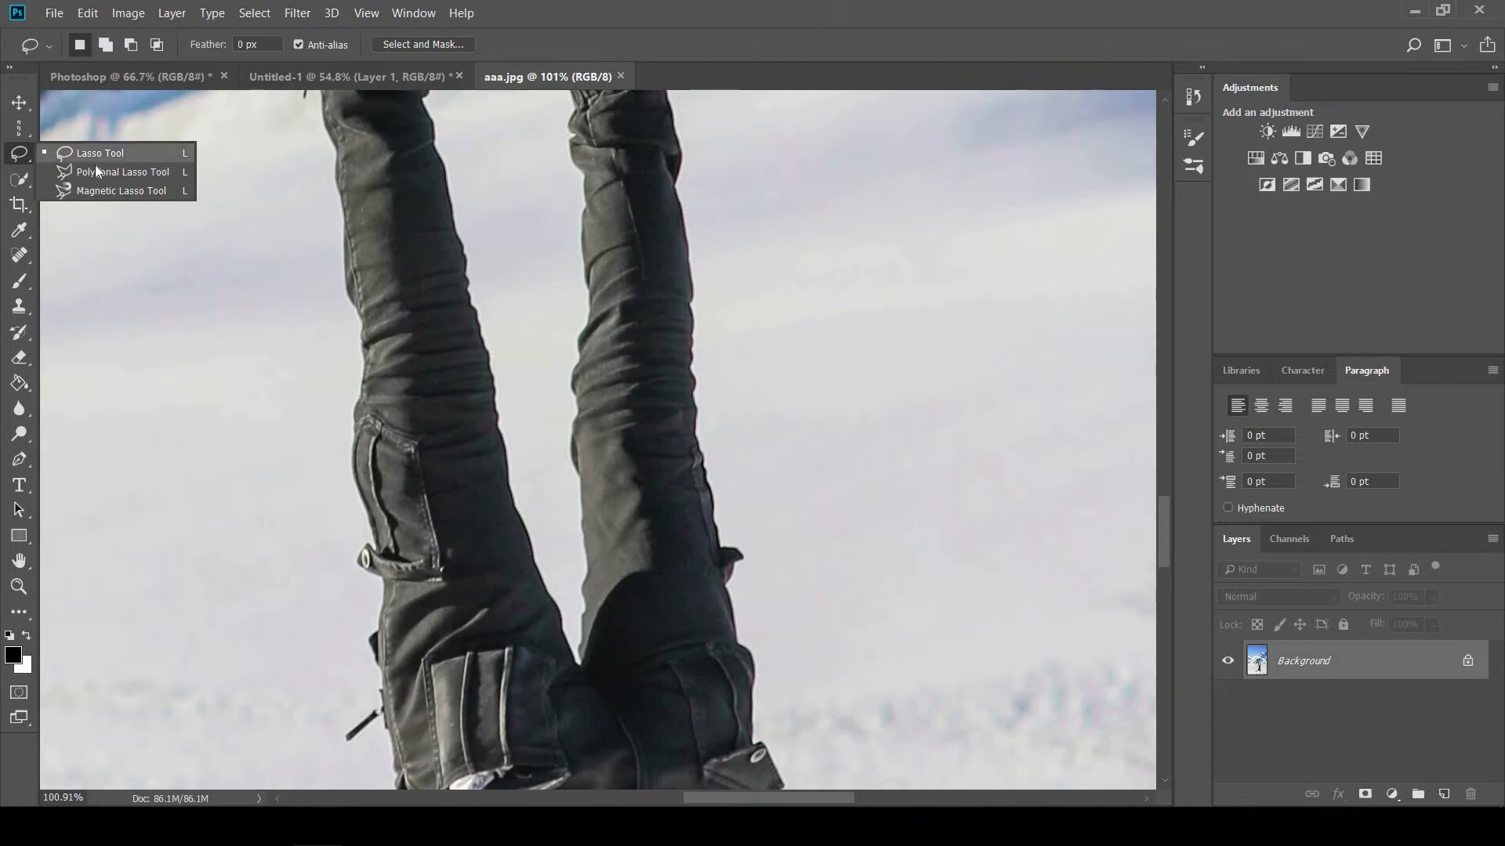
{"action": "left_click", "coordinate": [104, 173]}
{"action": "right_click", "coordinate": [20, 154]}
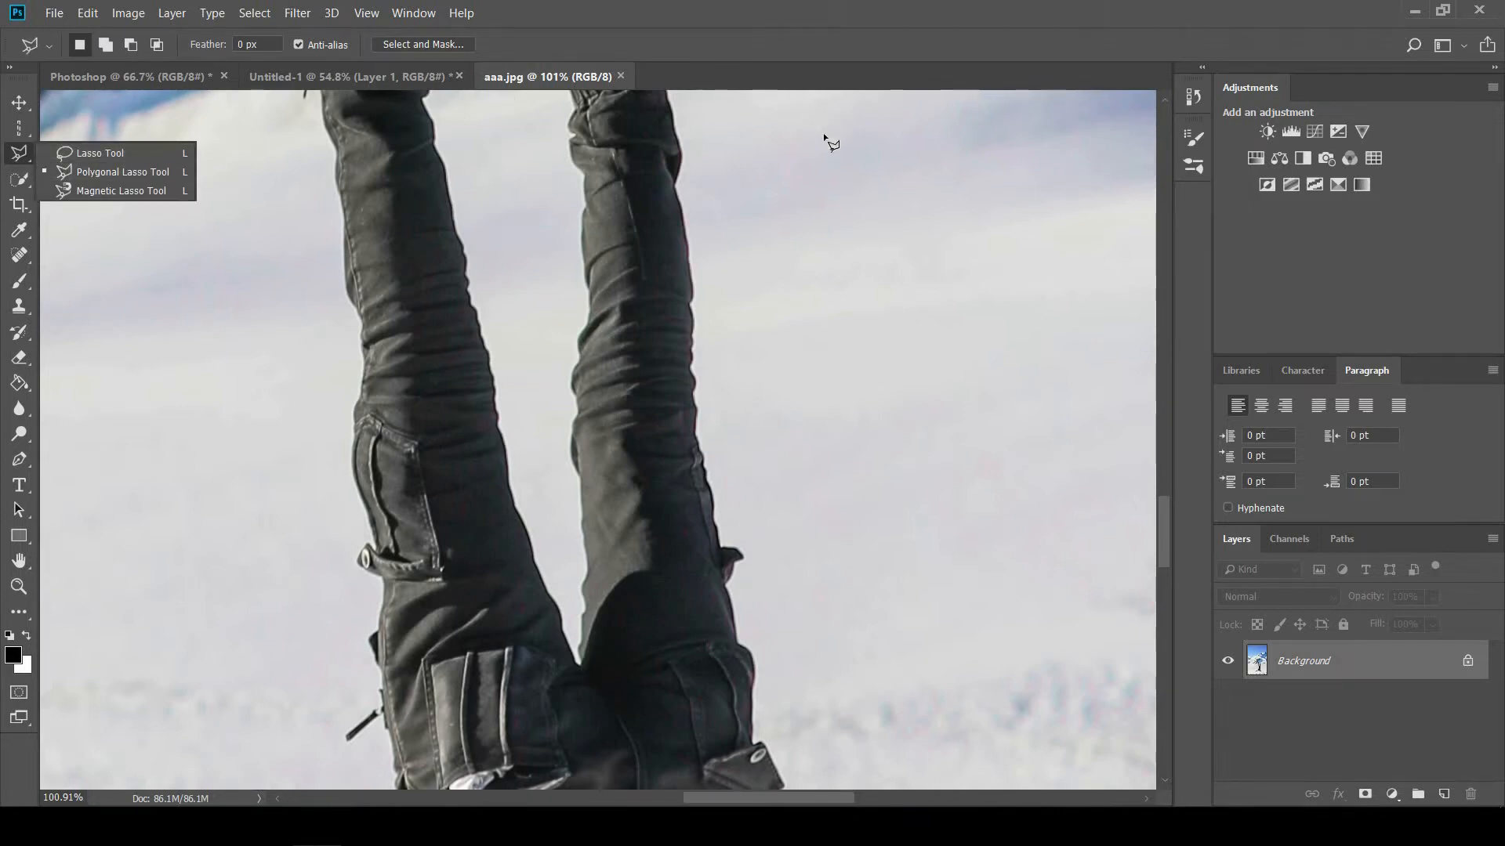
{"action": "left_click", "coordinate": [819, 156]}
{"action": "left_click", "coordinate": [934, 198]}
{"action": "left_click", "coordinate": [983, 327]}
{"action": "left_click", "coordinate": [929, 382]}
{"action": "left_click", "coordinate": [857, 325]}
{"action": "left_click", "coordinate": [895, 244]}
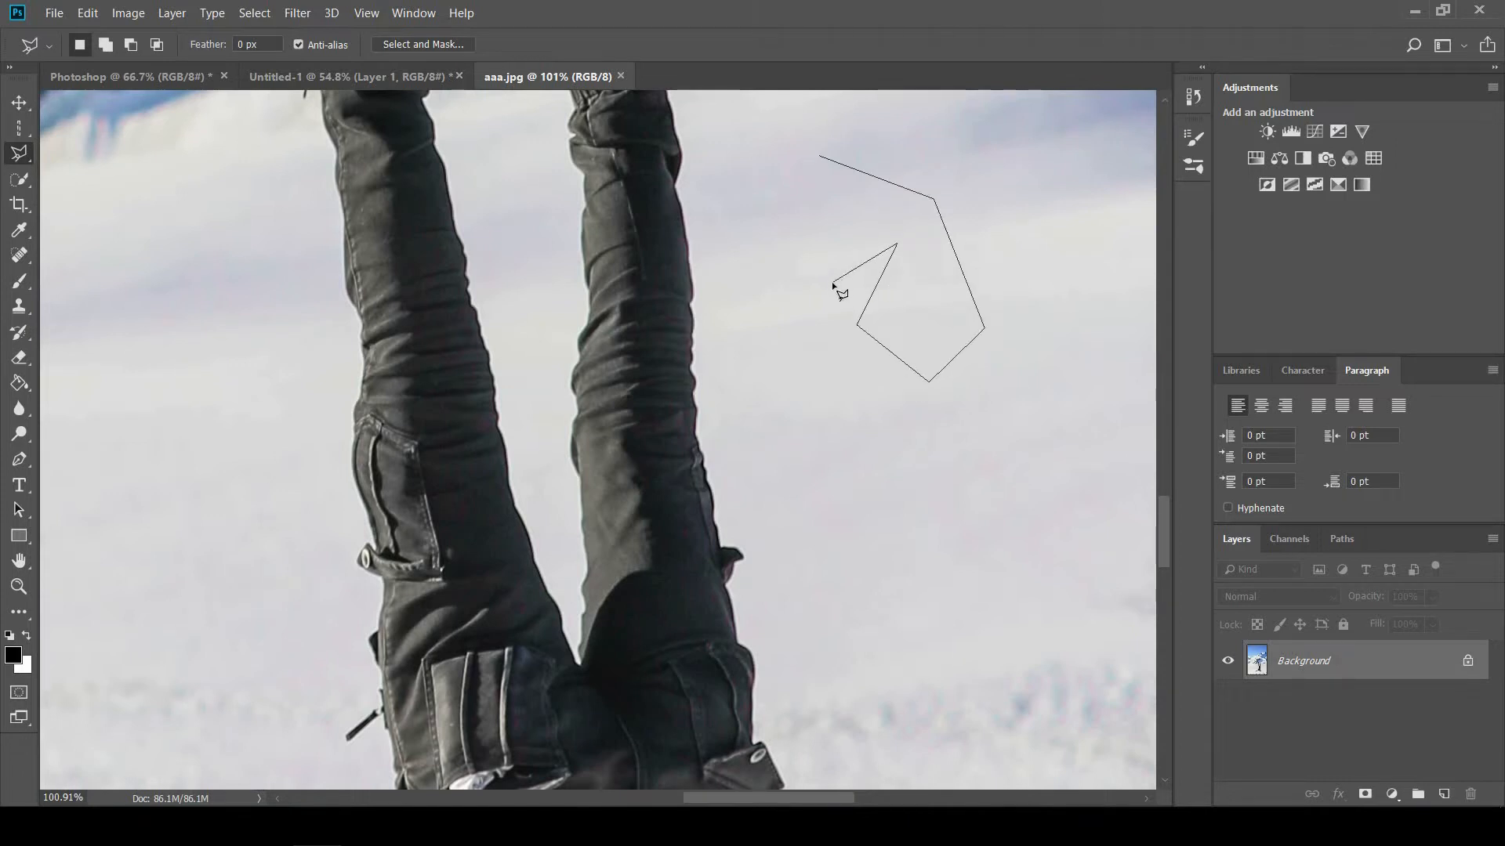
{"action": "left_click", "coordinate": [832, 282]}
{"action": "left_click", "coordinate": [736, 286]}
{"action": "left_click", "coordinate": [822, 140]}
{"action": "double_click", "coordinate": [857, 108]}
{"action": "key", "text": "ctrl+d"}
Trace the edges of the right-hand trouser leg with the Magnetic Lasso Tool
{"action": "right_click", "coordinate": [19, 154]}
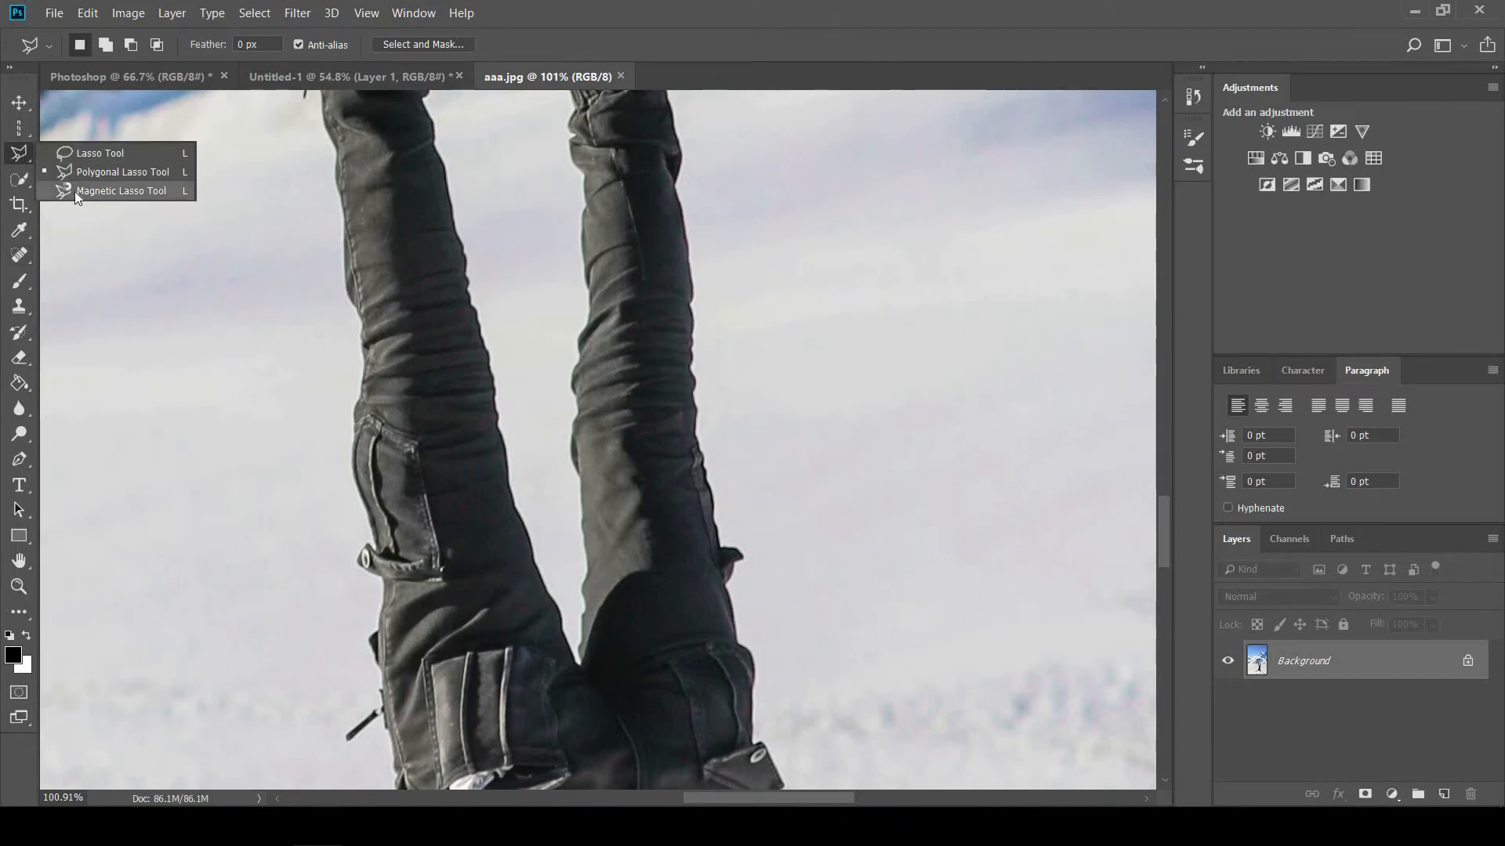
{"action": "left_click", "coordinate": [110, 190]}
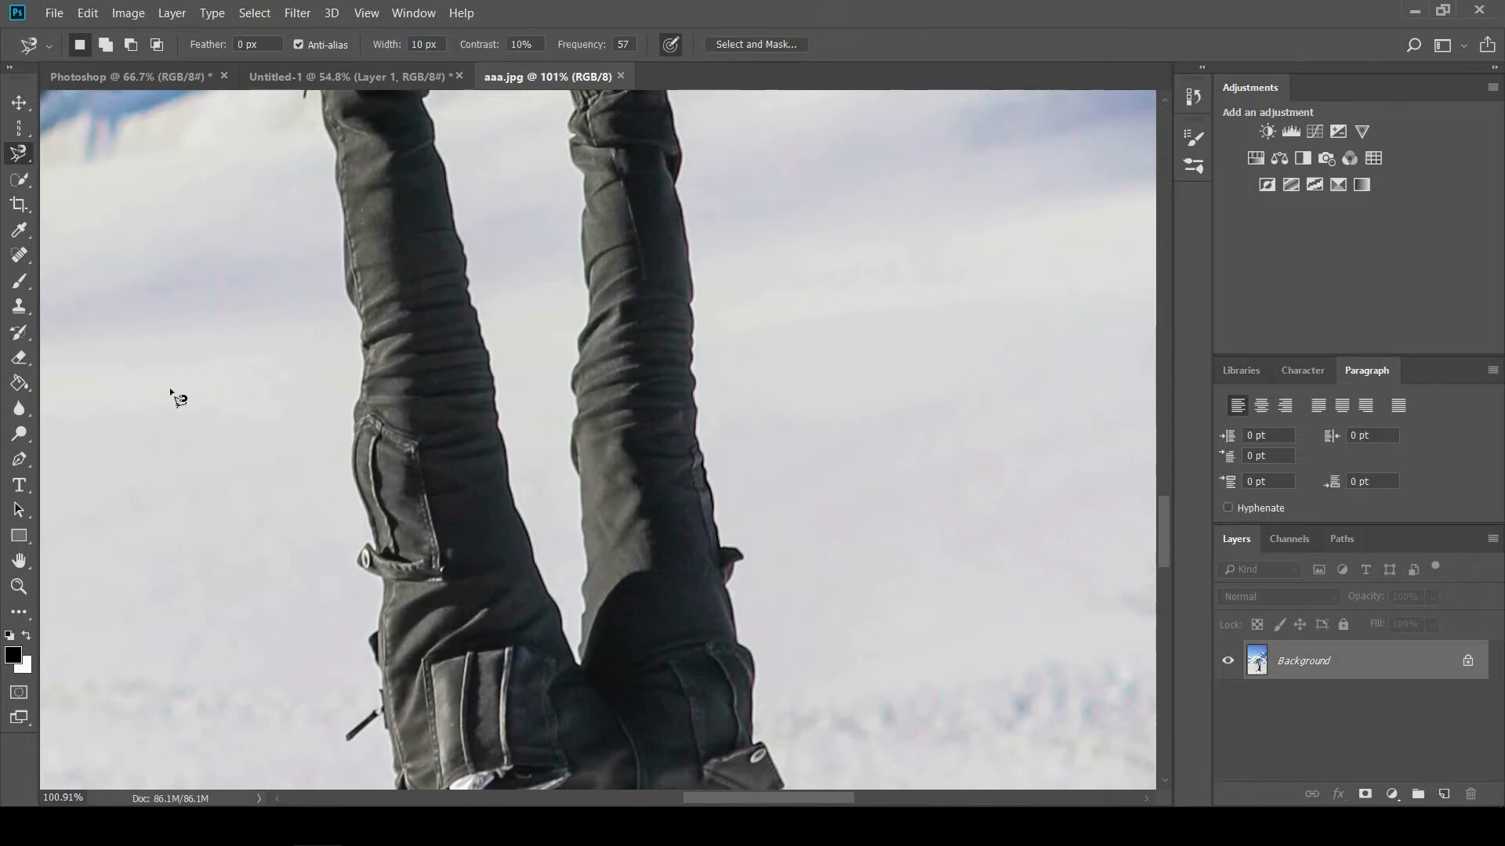
{"action": "left_click", "coordinate": [674, 189]}
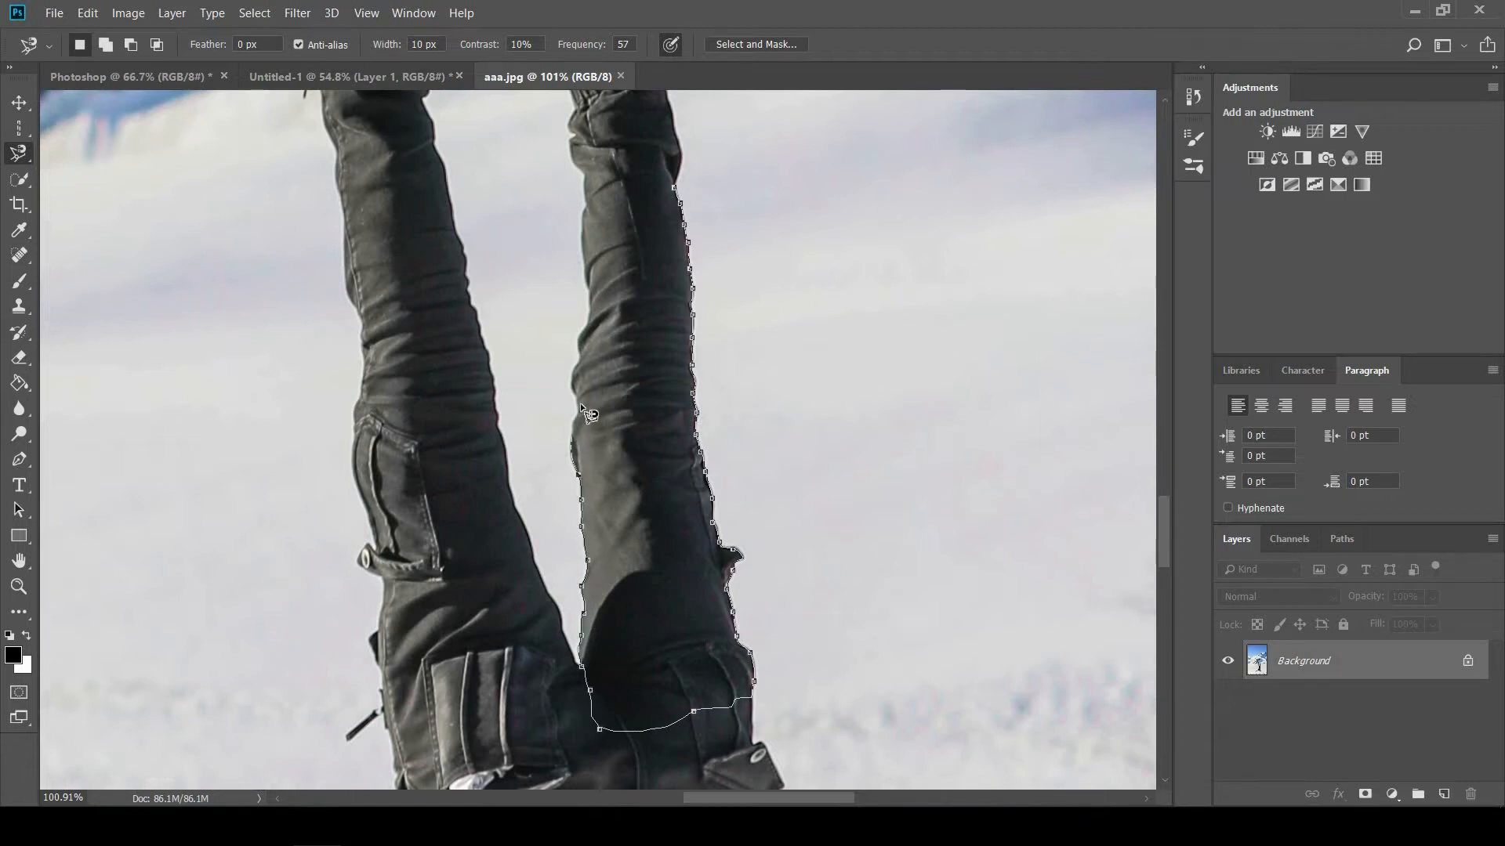
{"action": "left_click_drag", "start_coordinate": [585, 312], "coordinate": [583, 243]}
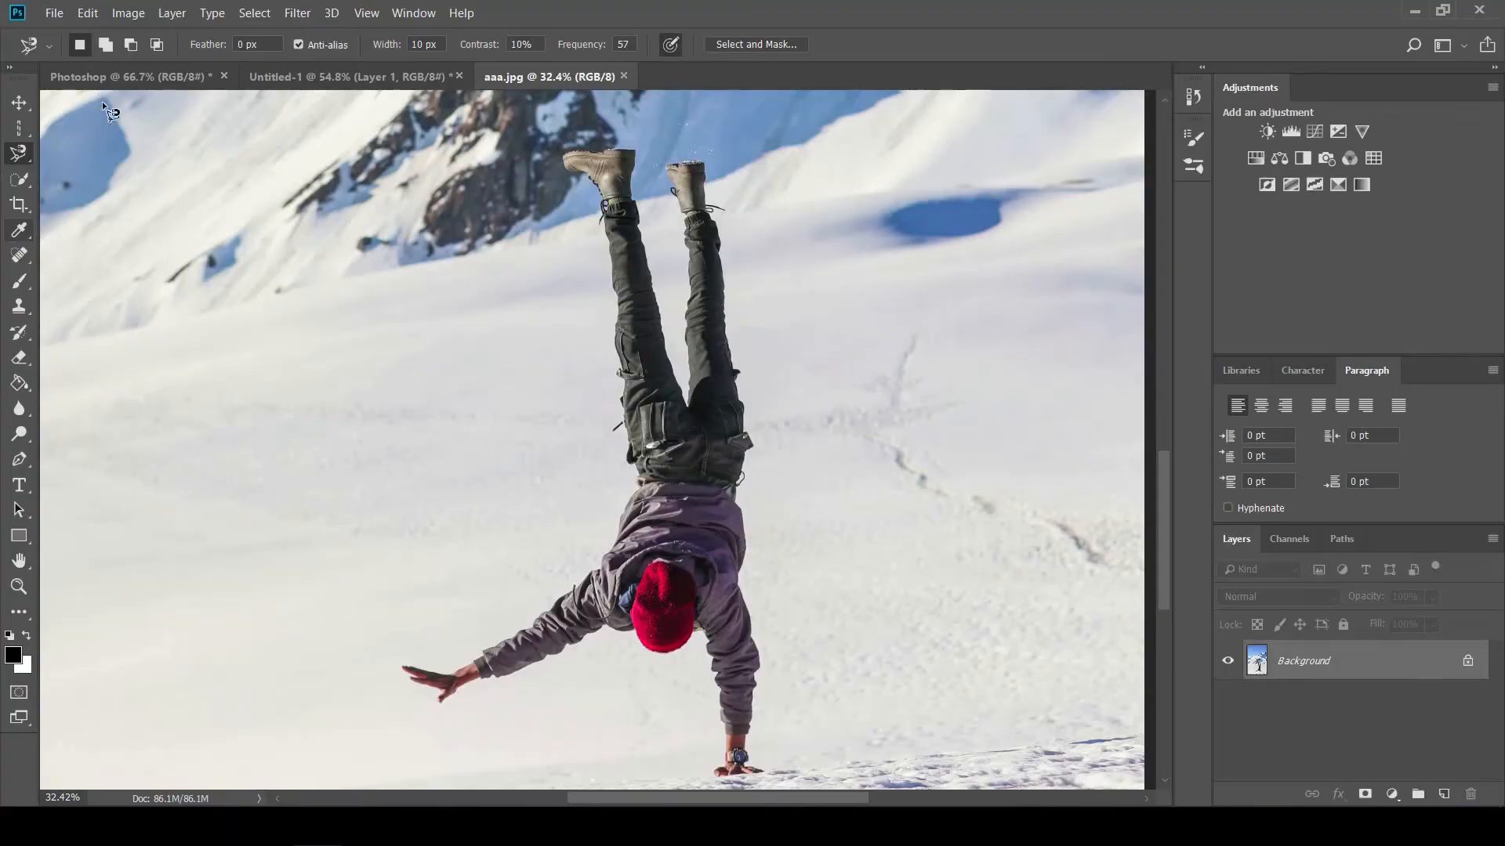
Select both legs of the dark trousers up to the jacket hem with the Quick Selection Tool
{"action": "left_click", "coordinate": [19, 180]}
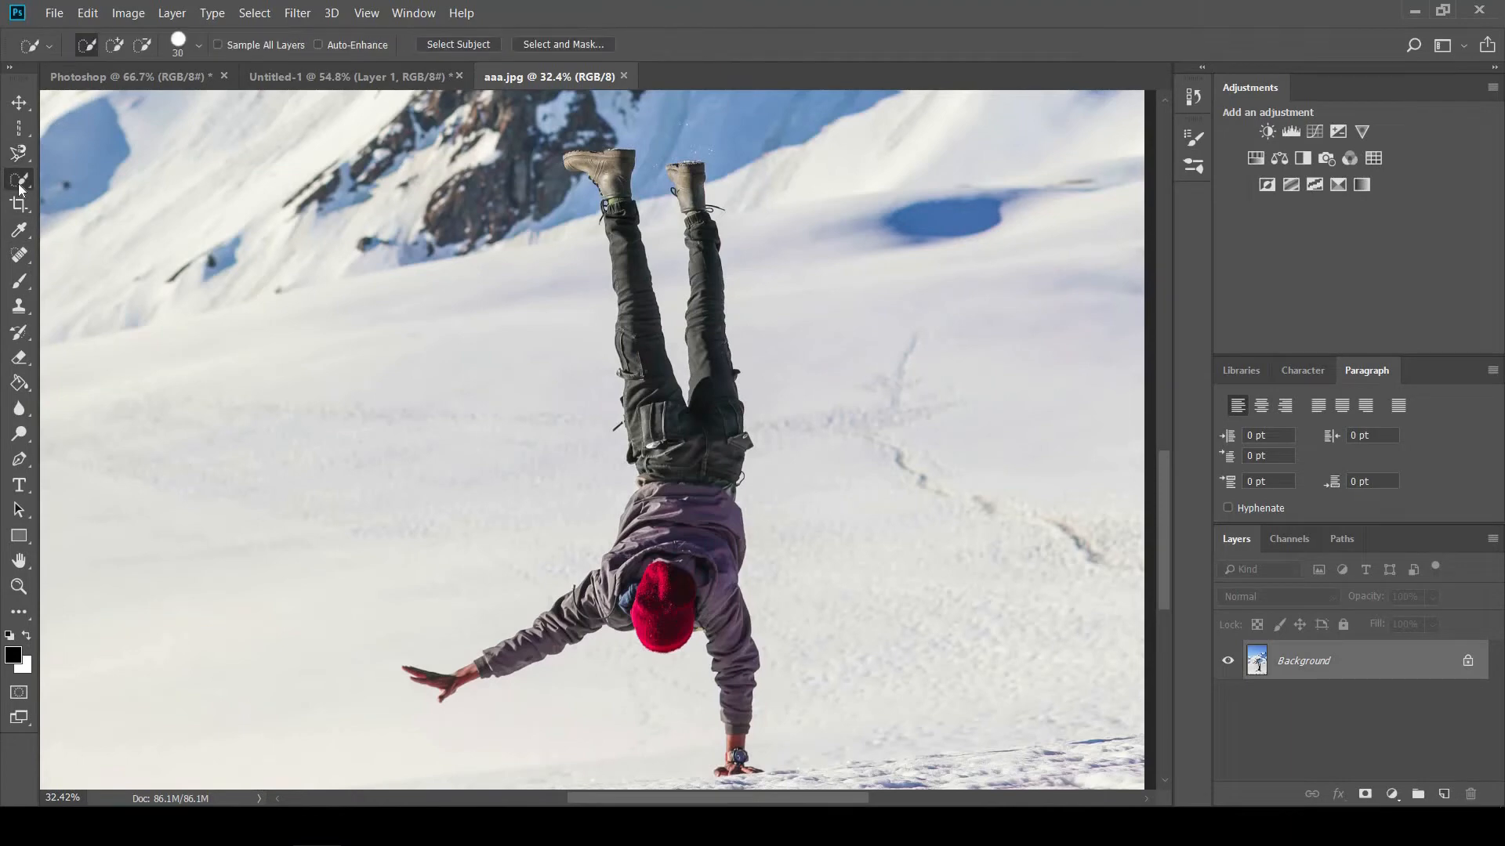
{"action": "right_click", "coordinate": [19, 188]}
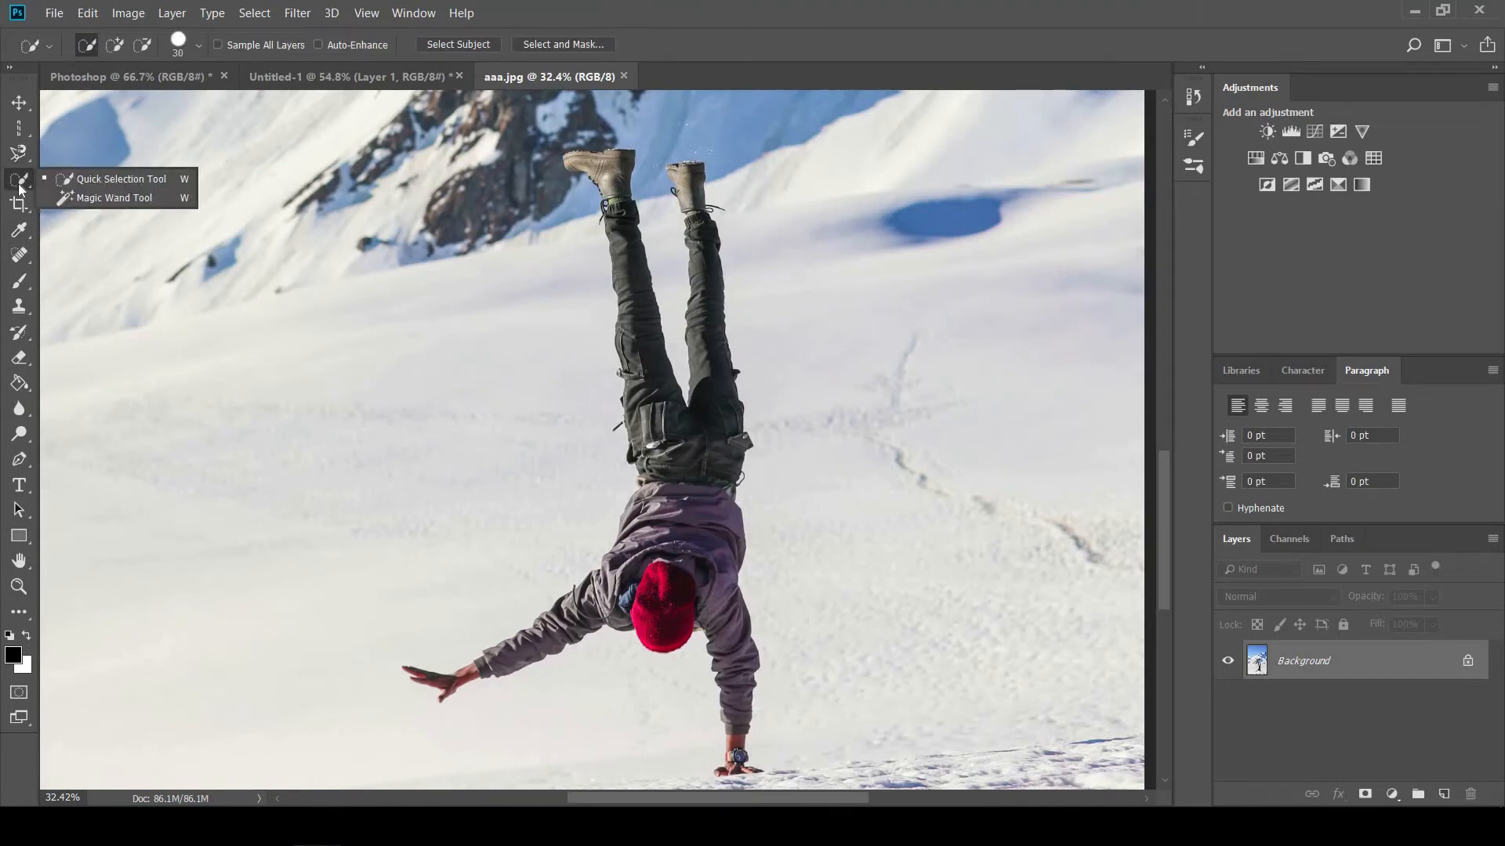
{"action": "left_click", "coordinate": [97, 179]}
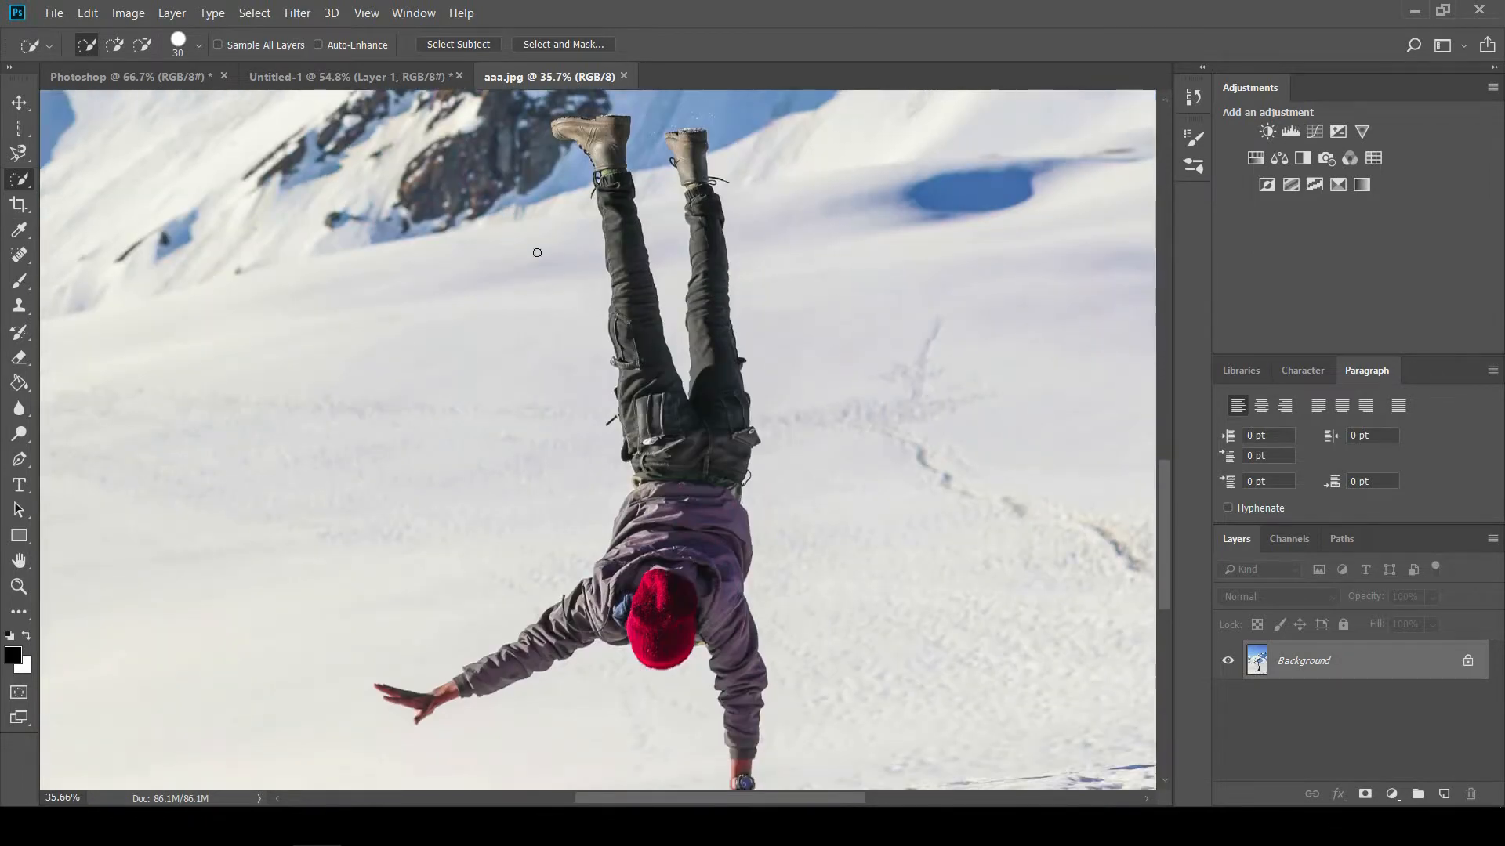
{"action": "scroll", "coordinate": [666, 415], "scroll_direction": "up", "scroll_amount": 5}
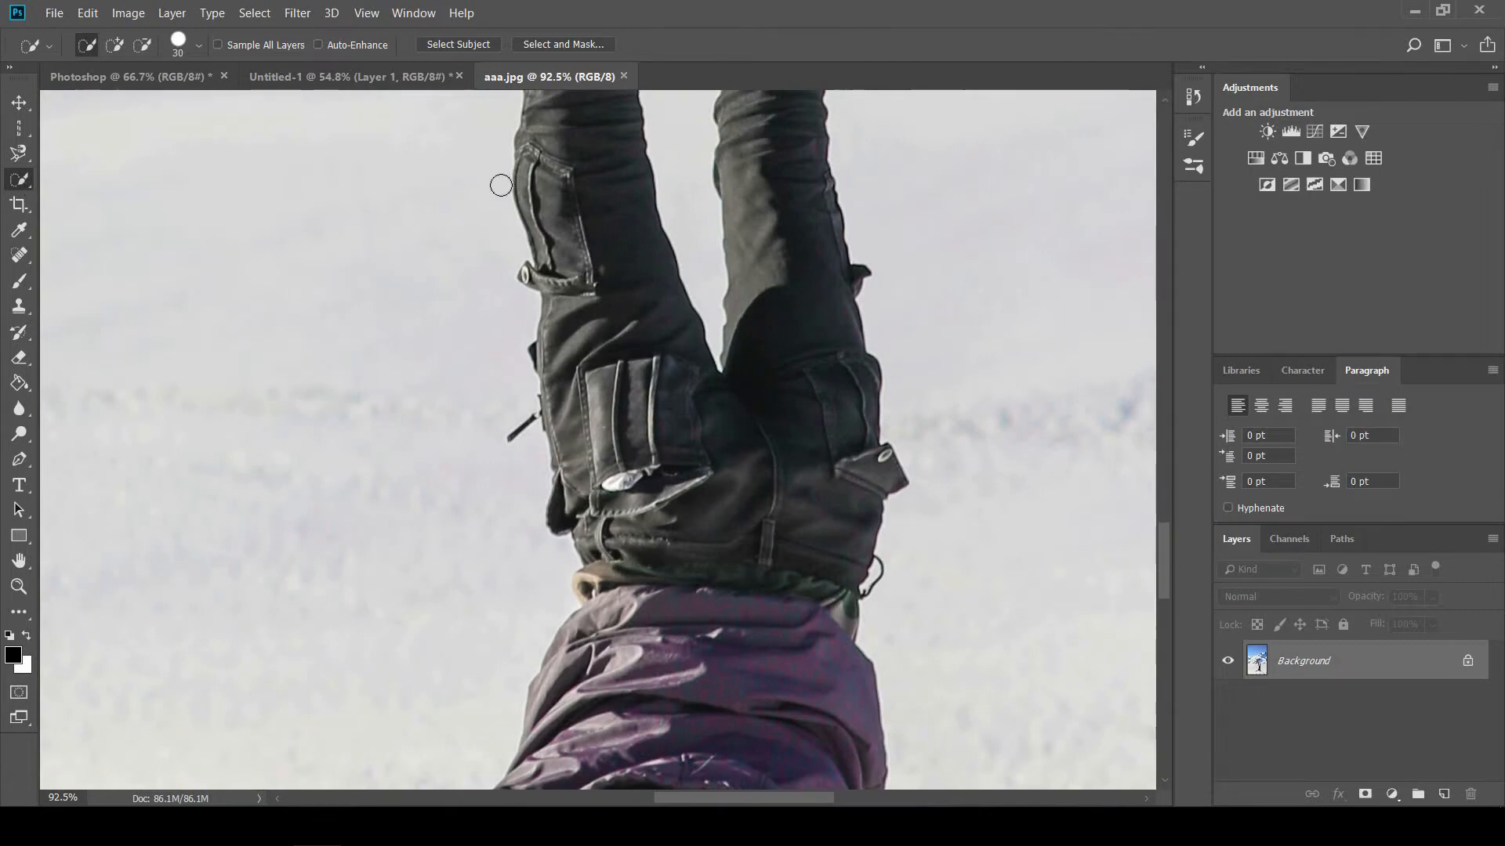
{"action": "left_click_drag", "start_coordinate": [565, 239], "coordinate": [598, 455]}
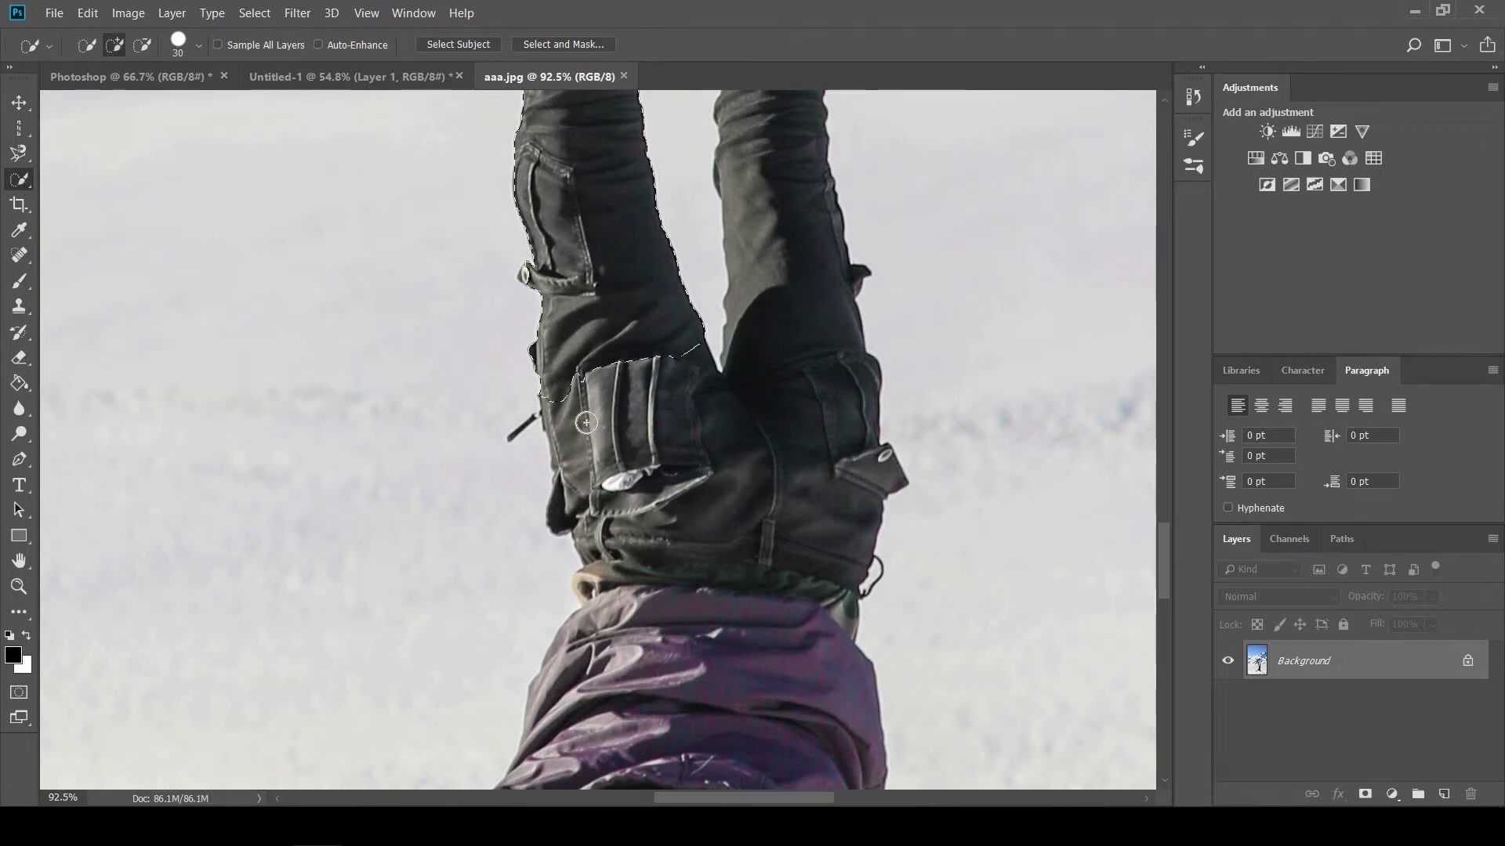
{"action": "left_click_drag", "start_coordinate": [784, 383], "coordinate": [797, 334]}
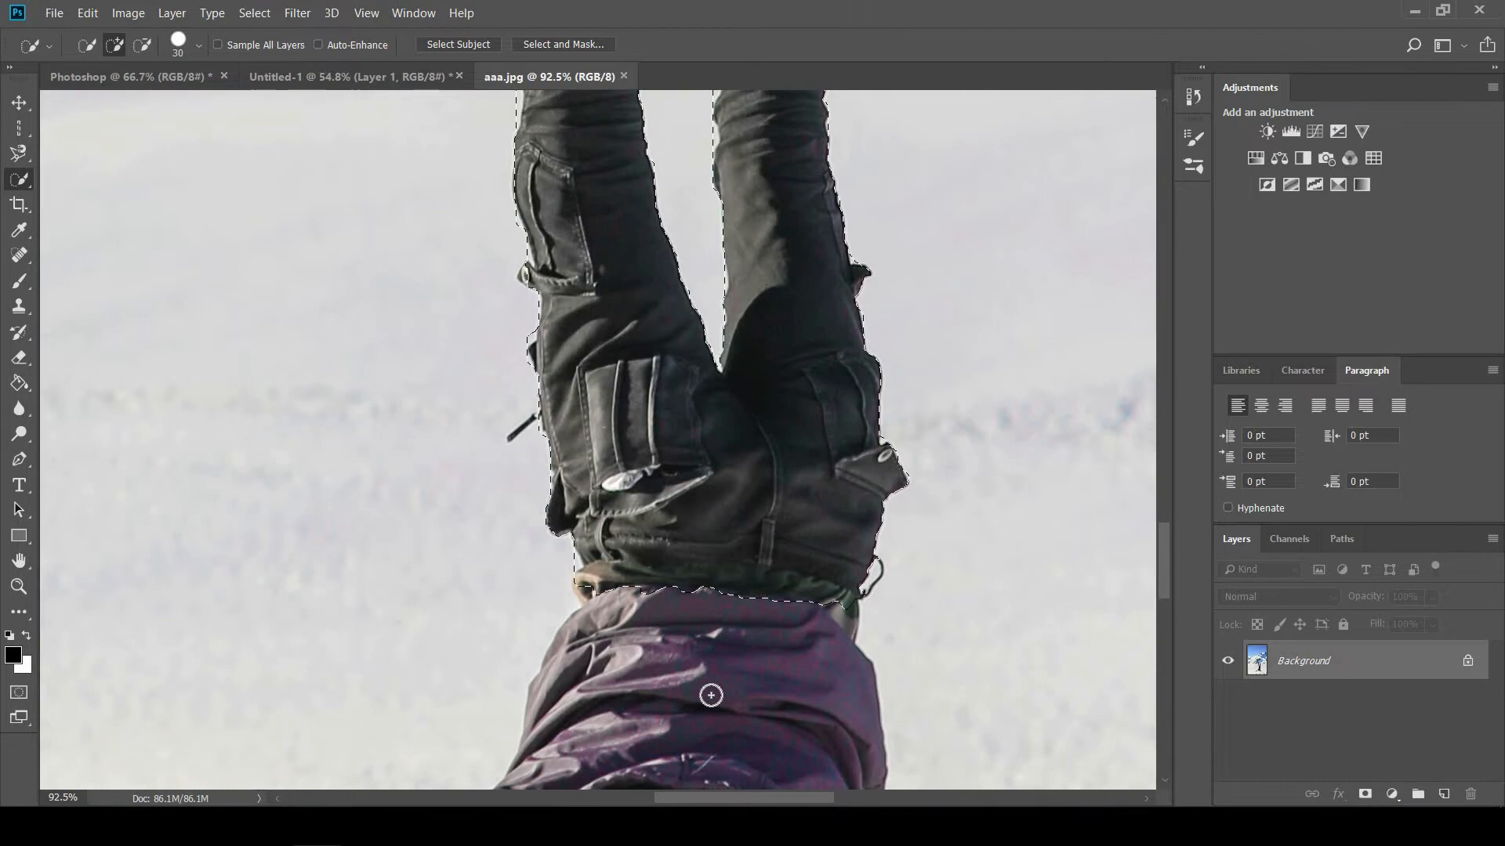
Extend the quick selection over the purple jacket, the red hat and the arms
{"action": "scroll", "coordinate": [709, 574], "scroll_direction": "down", "scroll_amount": 2}
{"action": "mouse_move", "coordinate": [709, 573]}
{"action": "left_mouse_down"}
{"action": "mouse_move", "coordinate": [680, 616]}
{"action": "mouse_move", "coordinate": [622, 536]}
{"action": "mouse_move", "coordinate": [583, 629]}
{"action": "mouse_move", "coordinate": [611, 583]}
{"action": "mouse_move", "coordinate": [675, 557]}
{"action": "mouse_move", "coordinate": [816, 595]}
{"action": "left_mouse_up"}
{"action": "scroll", "coordinate": [580, 628], "scroll_direction": "down", "scroll_amount": 2}
{"action": "scroll", "coordinate": [675, 557], "scroll_direction": "down", "scroll_amount": 2}
{"action": "scroll", "coordinate": [816, 595], "scroll_direction": "down", "scroll_amount": 4}
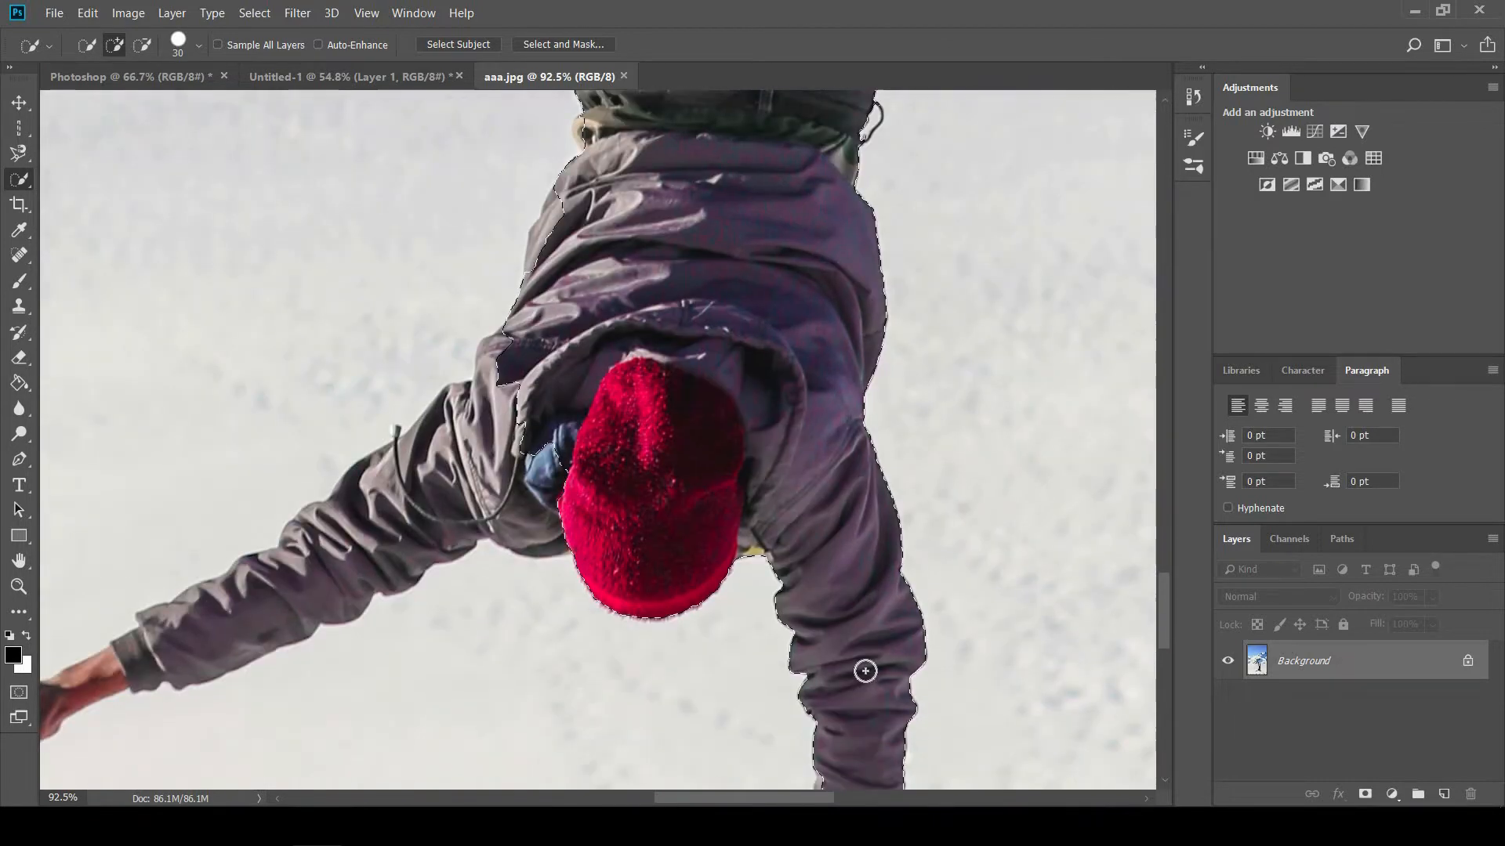
{"action": "mouse_move", "coordinate": [867, 665]}
{"action": "left_mouse_down"}
{"action": "mouse_move", "coordinate": [796, 467]}
{"action": "mouse_move", "coordinate": [533, 284]}
{"action": "mouse_move", "coordinate": [455, 263]}
{"action": "mouse_move", "coordinate": [501, 169]}
{"action": "mouse_move", "coordinate": [479, 266]}
{"action": "mouse_move", "coordinate": [431, 264]}
{"action": "left_mouse_up"}
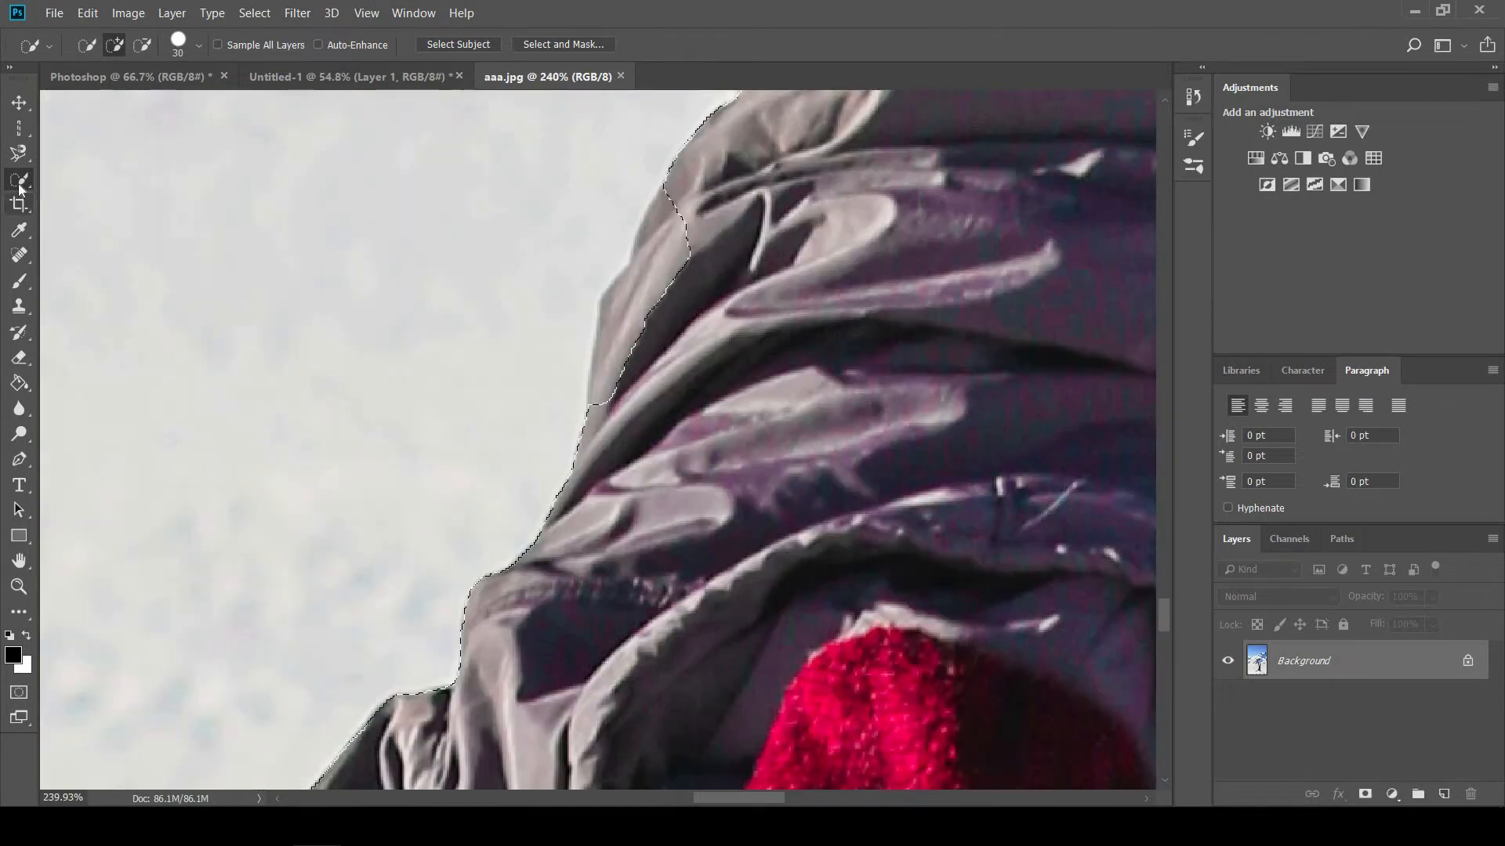
Clear the quick selection and select the dark tones of the trousers with the Magic Wand Tool
{"action": "right_click", "coordinate": [20, 187]}
{"action": "left_click", "coordinate": [101, 200]}
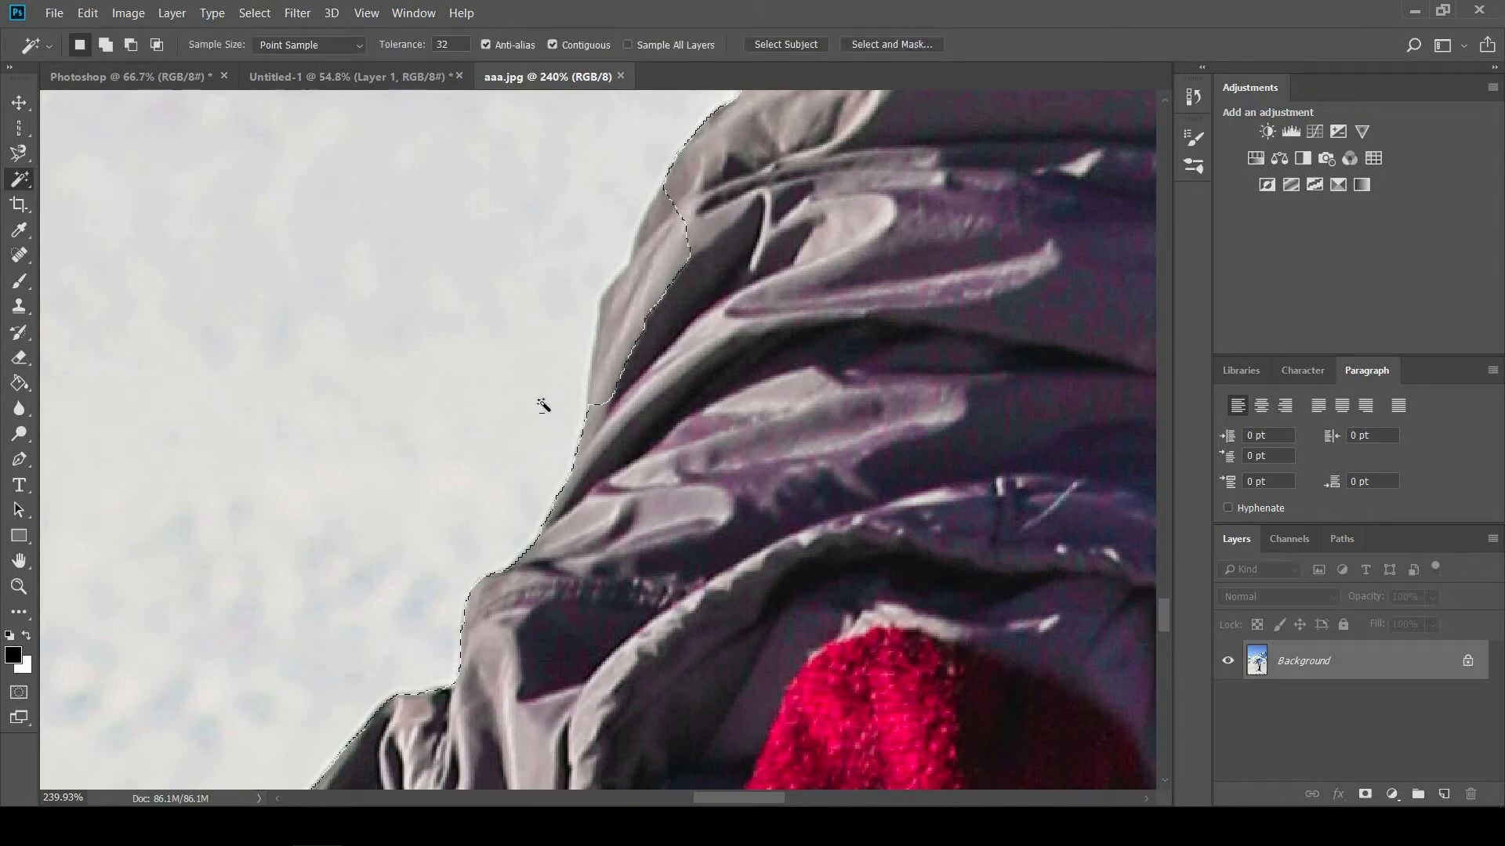
{"action": "scroll", "coordinate": [548, 403], "scroll_direction": "down", "scroll_amount": 5}
{"action": "scroll", "coordinate": [531, 429], "scroll_direction": "down", "scroll_amount": 3}
{"action": "key", "text": "ctrl+d"}
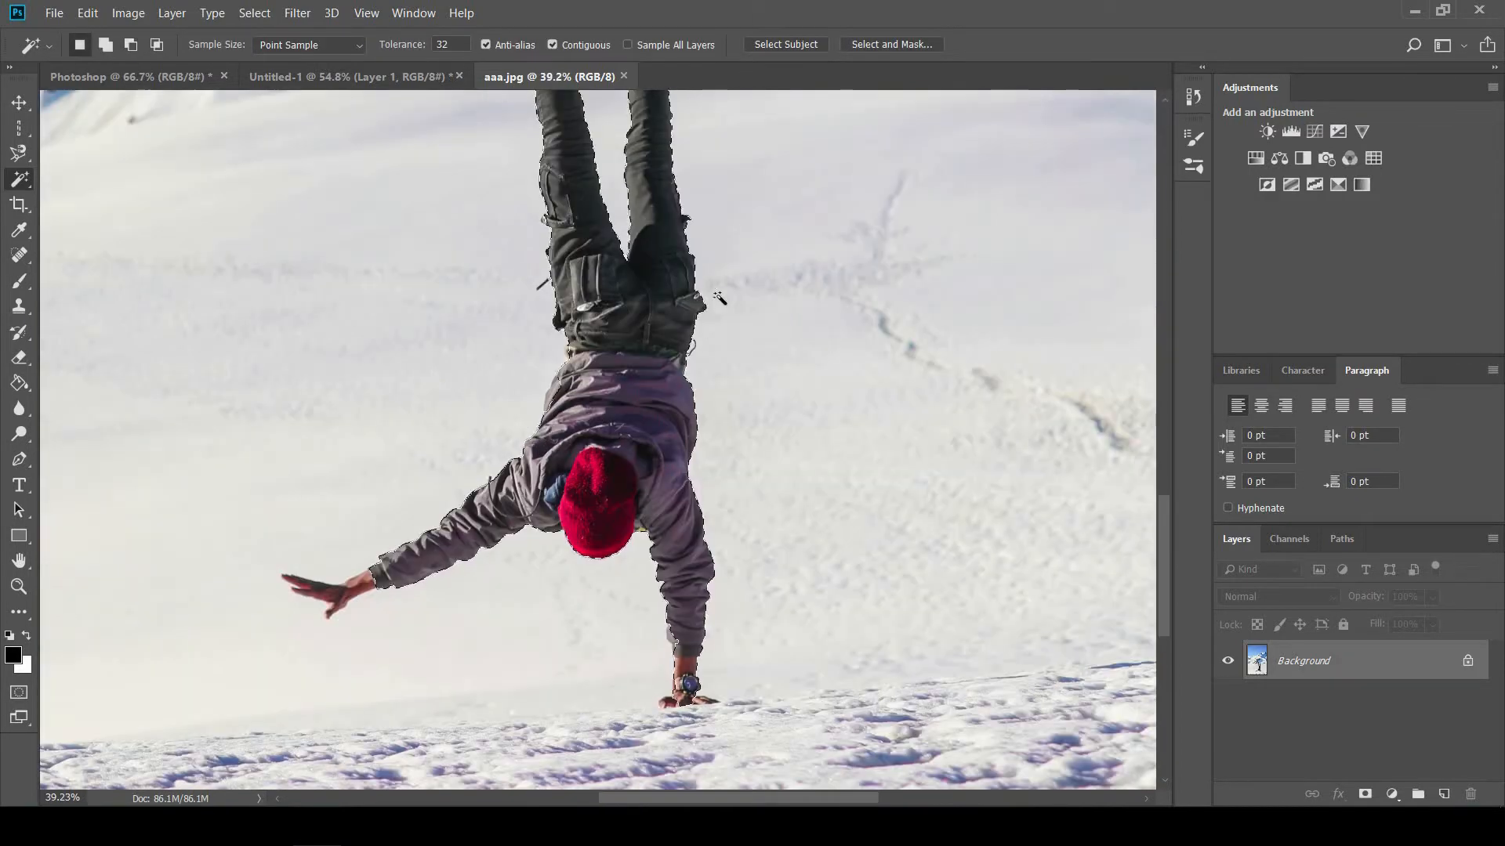
{"action": "scroll", "coordinate": [672, 313], "scroll_direction": "up", "scroll_amount": 3}
{"action": "scroll", "coordinate": [672, 313], "scroll_direction": "up", "scroll_amount": 2}
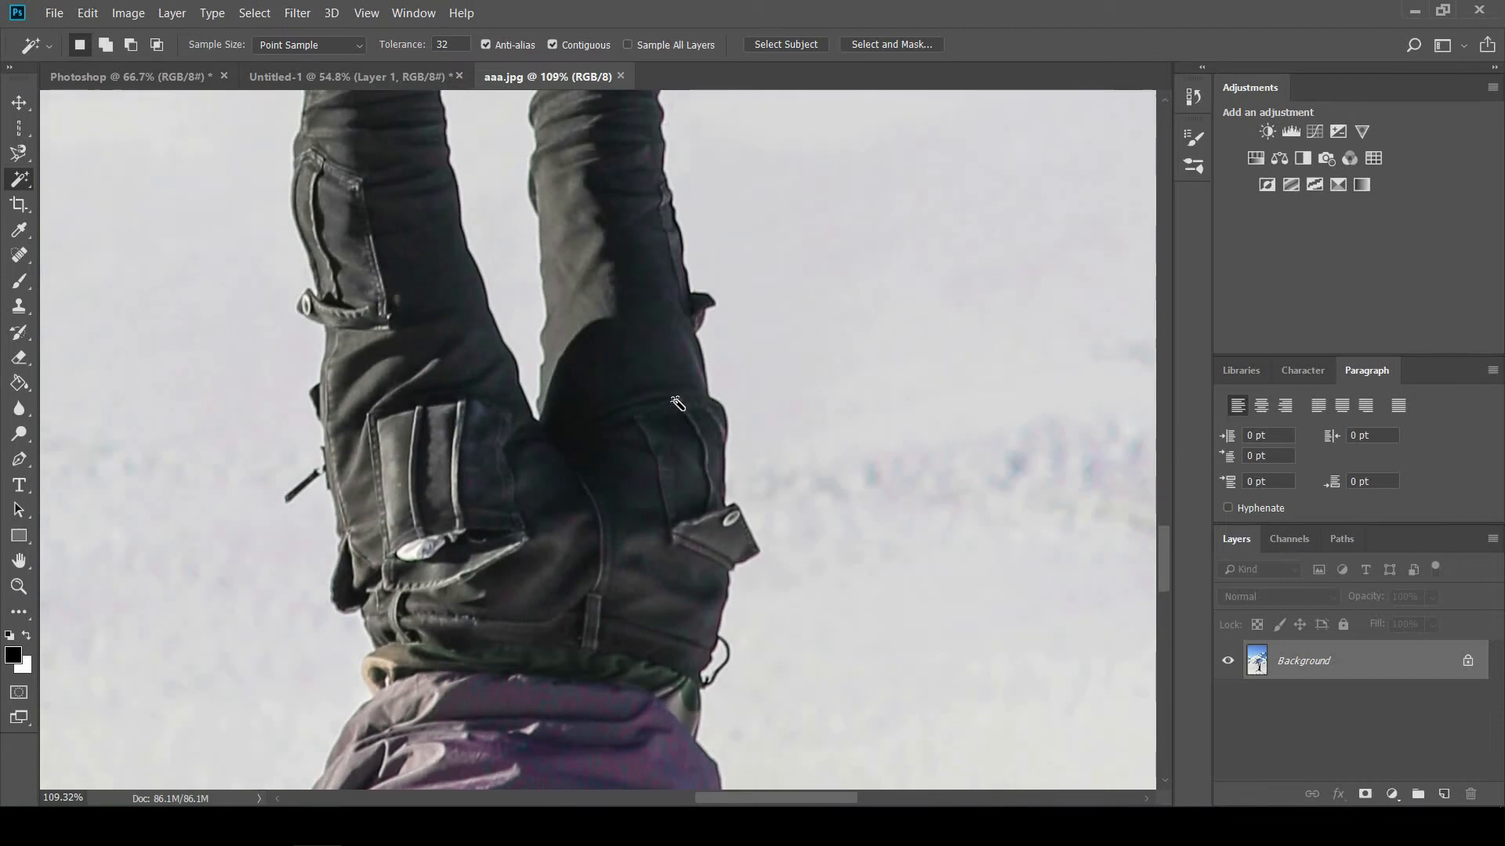
{"action": "scroll", "coordinate": [537, 286], "scroll_direction": "down", "scroll_amount": 3}
{"action": "left_click", "coordinate": [536, 282]}
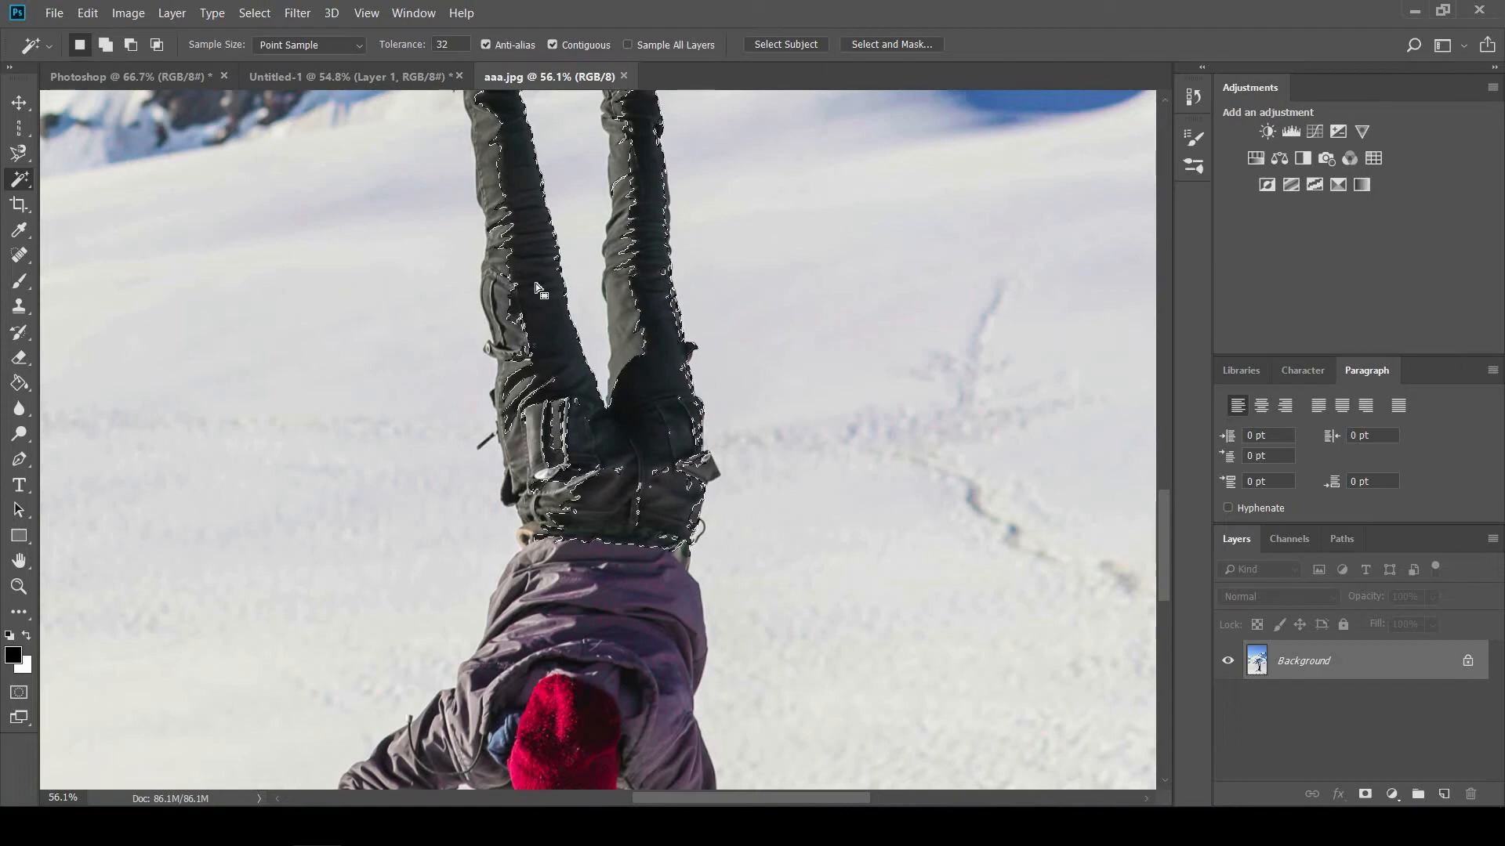
Replace the trouser selection with the blue shadow patch in the snow beside the boots using the Magic Wand Tool
{"action": "scroll", "coordinate": [538, 290], "scroll_direction": "up", "scroll_amount": 2}
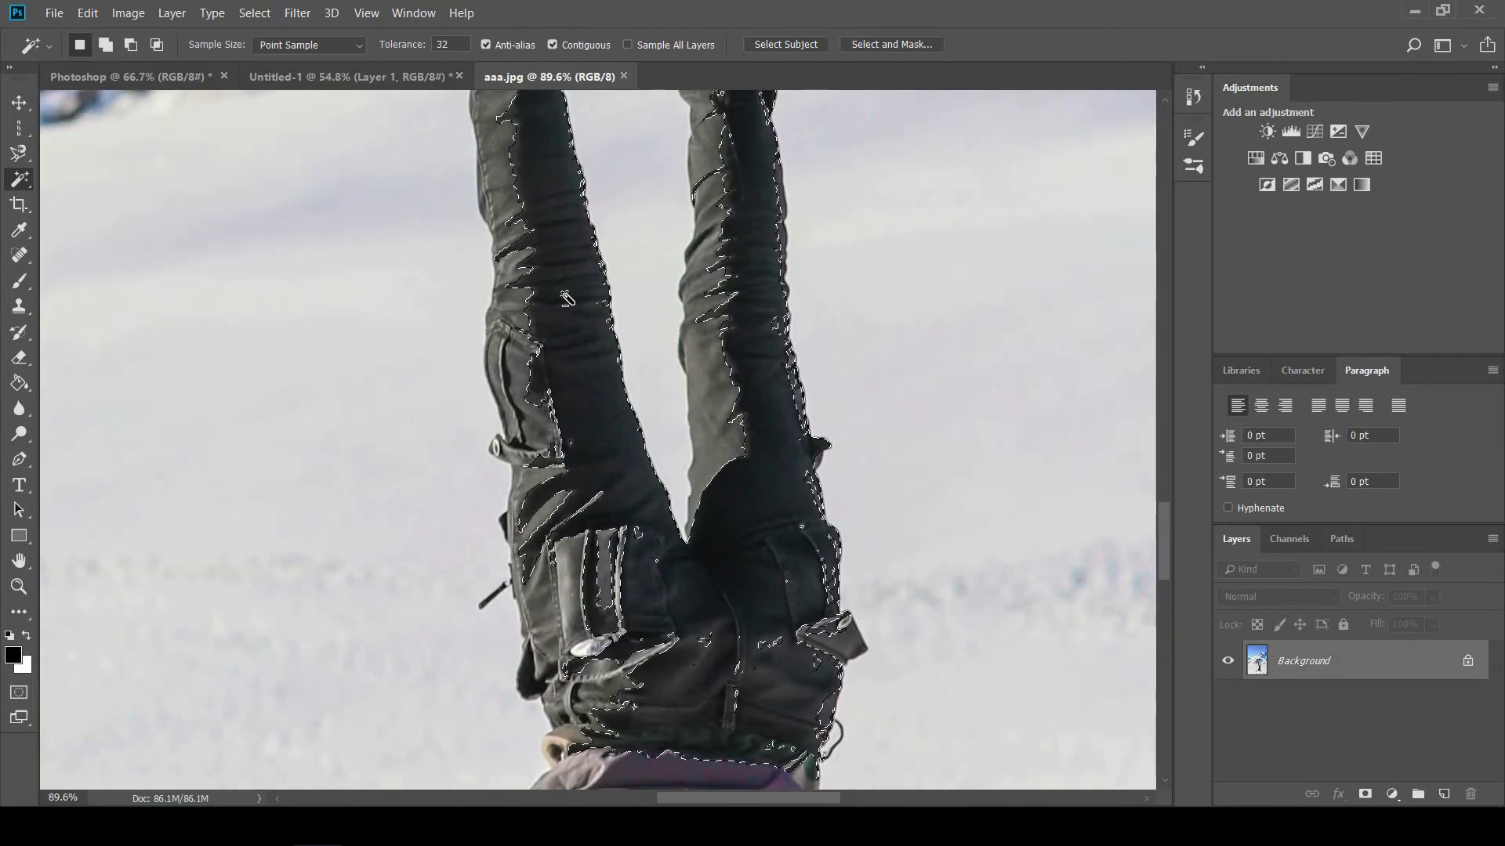
{"action": "scroll", "coordinate": [580, 333], "scroll_direction": "up", "scroll_amount": 4}
{"action": "scroll", "coordinate": [580, 333], "scroll_direction": "down", "scroll_amount": 6}
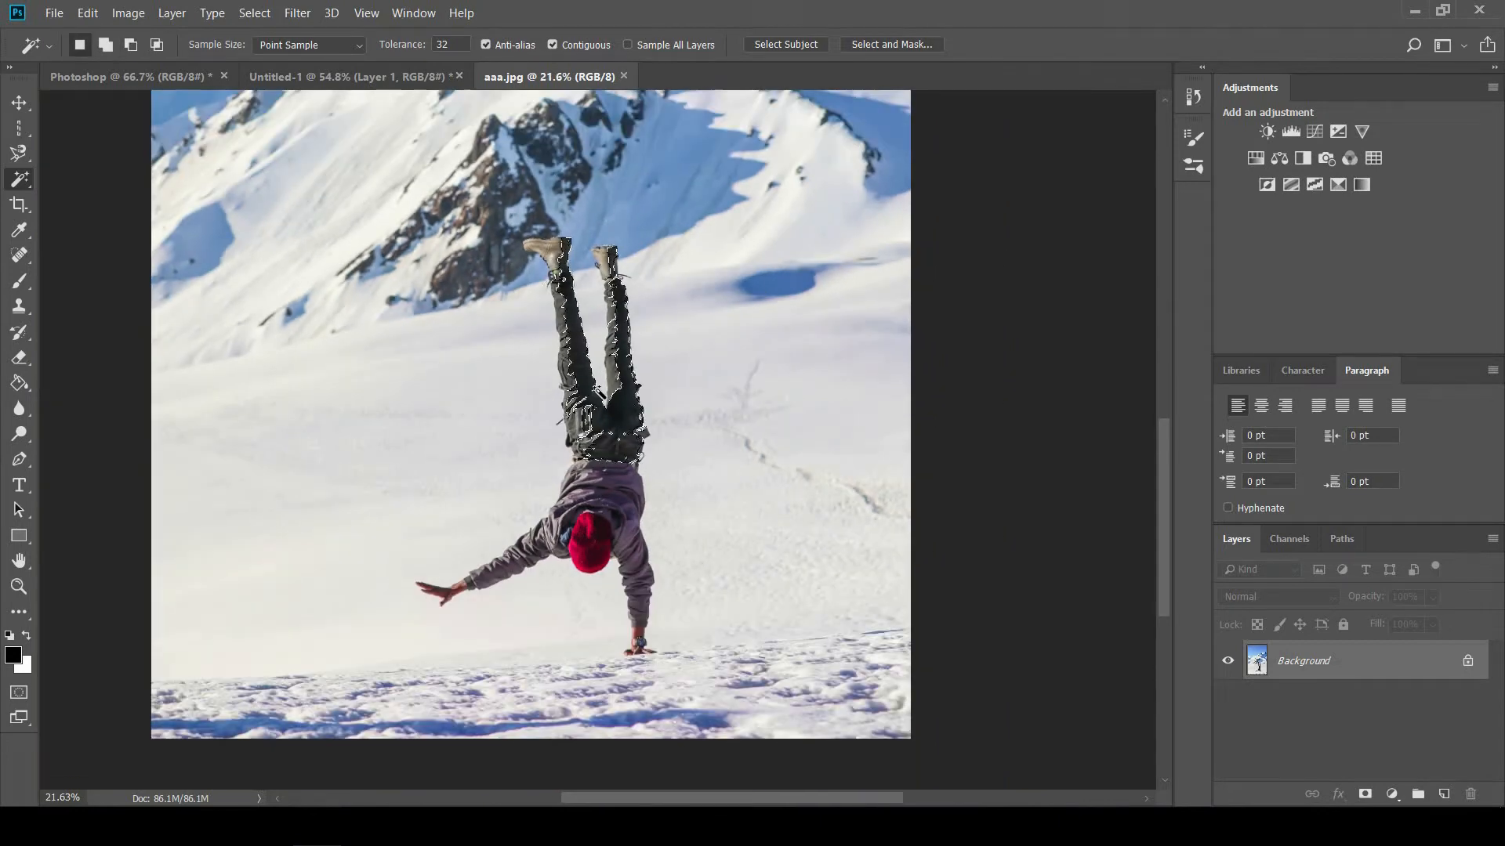
{"action": "left_click", "coordinate": [776, 287]}
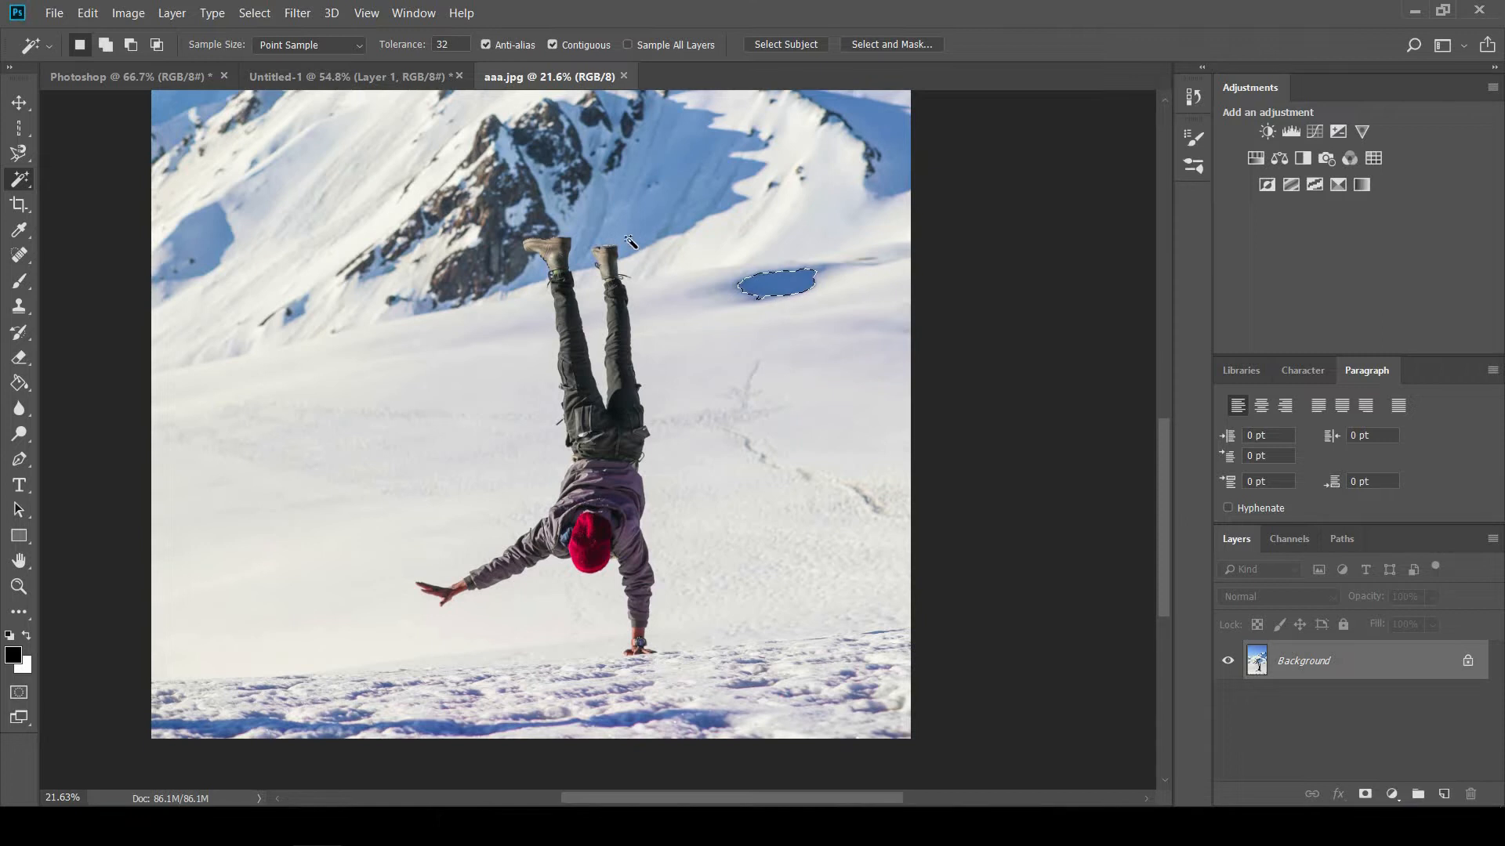
Extend the blue patch selection to all similar colors in the photo with the Similar command
{"action": "right_click", "coordinate": [779, 291]}
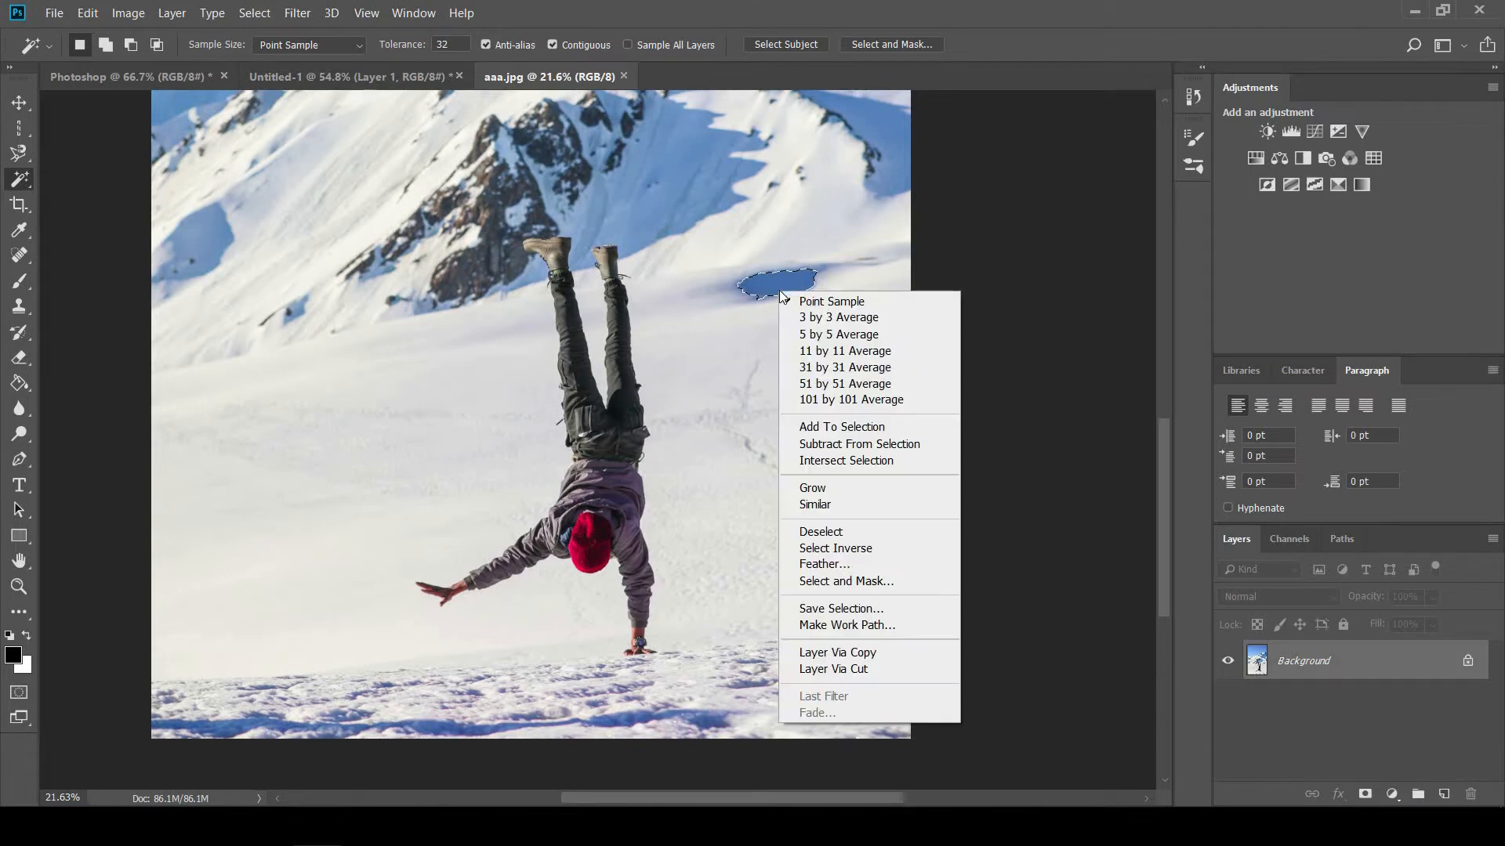
{"action": "left_click", "coordinate": [837, 502]}
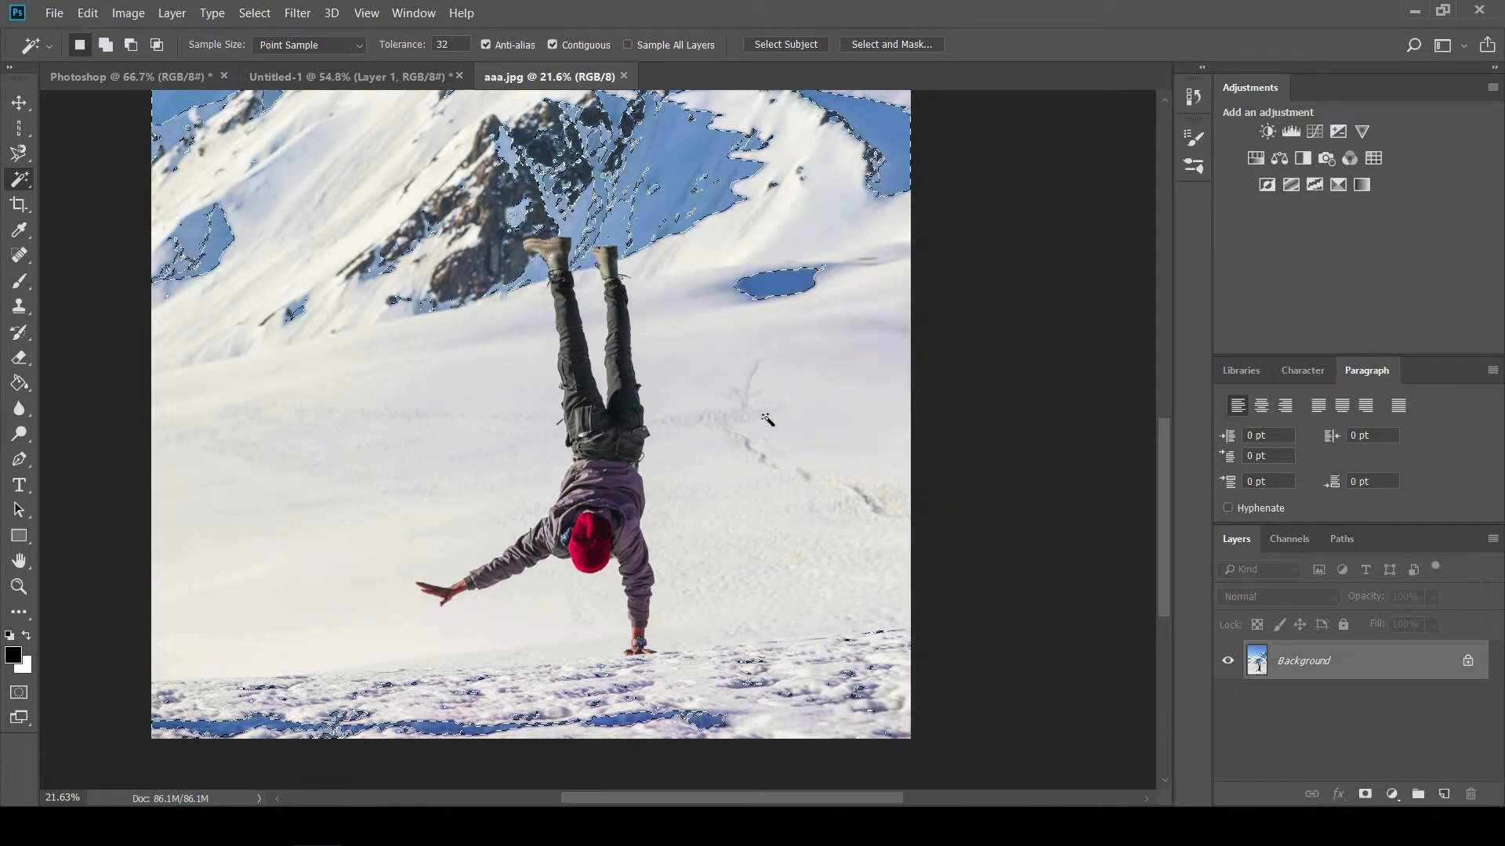
{"action": "scroll", "coordinate": [795, 379], "scroll_direction": "down", "scroll_amount": 1}
{"action": "scroll", "coordinate": [736, 329], "scroll_direction": "down", "scroll_amount": 5}
{"action": "scroll", "coordinate": [737, 333], "scroll_direction": "up", "scroll_amount": 7}
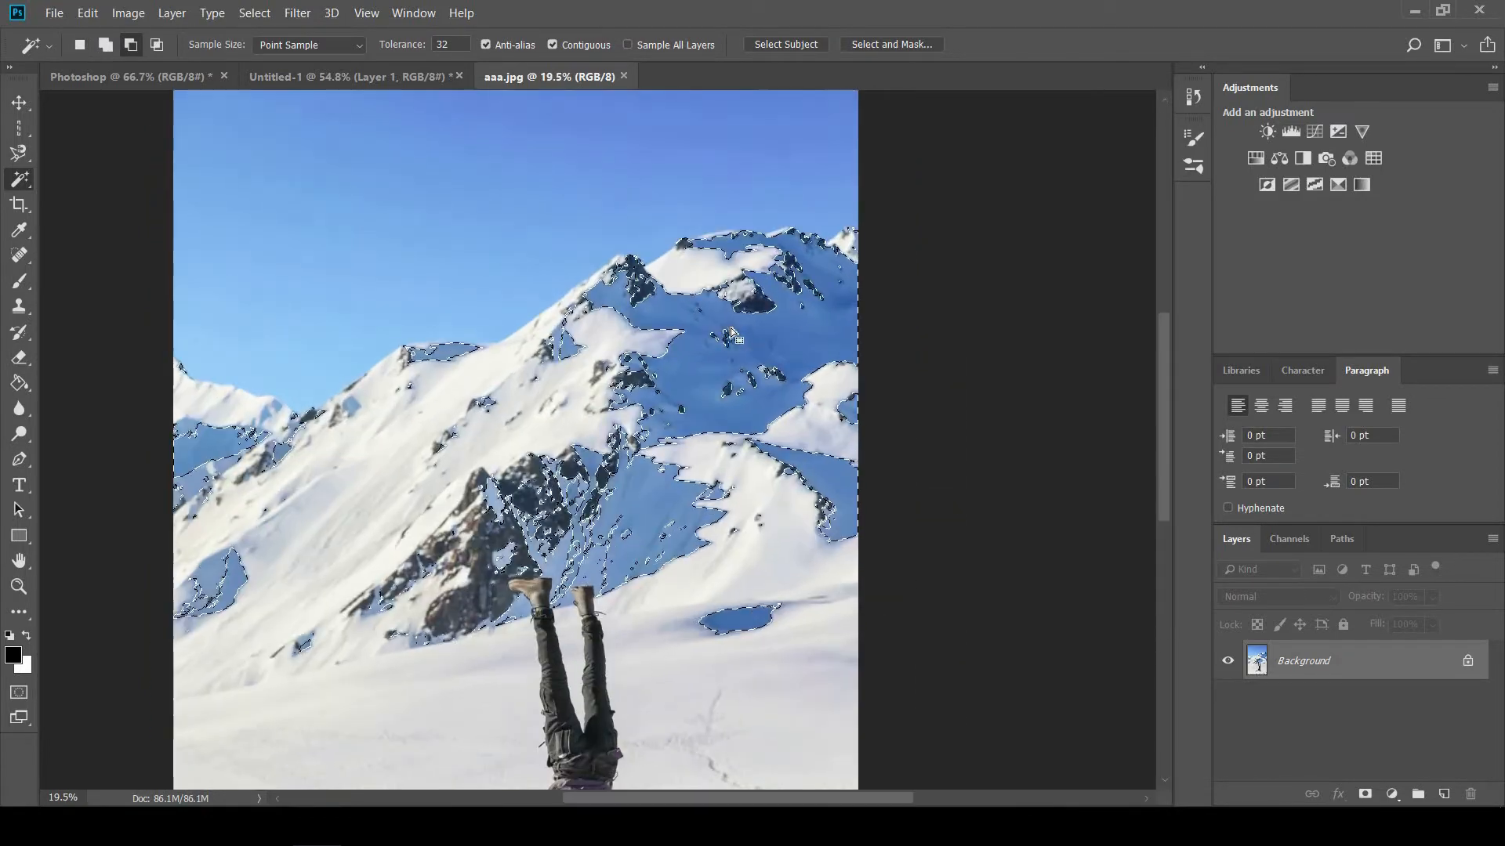
Try a crop of the snow photo that cuts away the sky and peaks down to just above the boots
{"action": "left_click", "coordinate": [23, 204]}
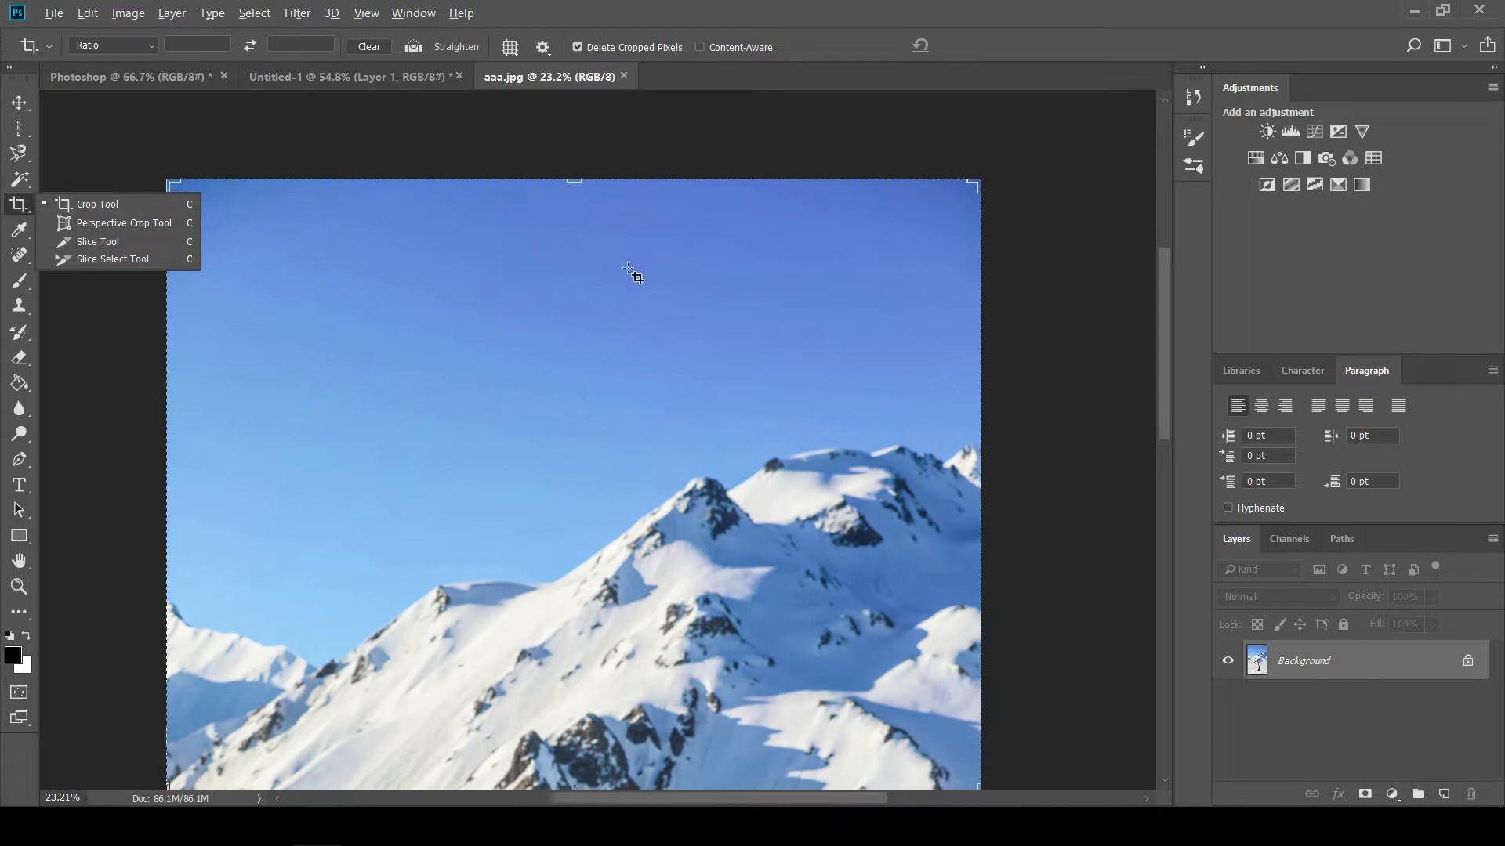
{"action": "scroll", "coordinate": [631, 272], "scroll_direction": "down", "scroll_amount": 1}
{"action": "left_click", "coordinate": [457, 337]}
{"action": "left_click", "coordinate": [613, 260]}
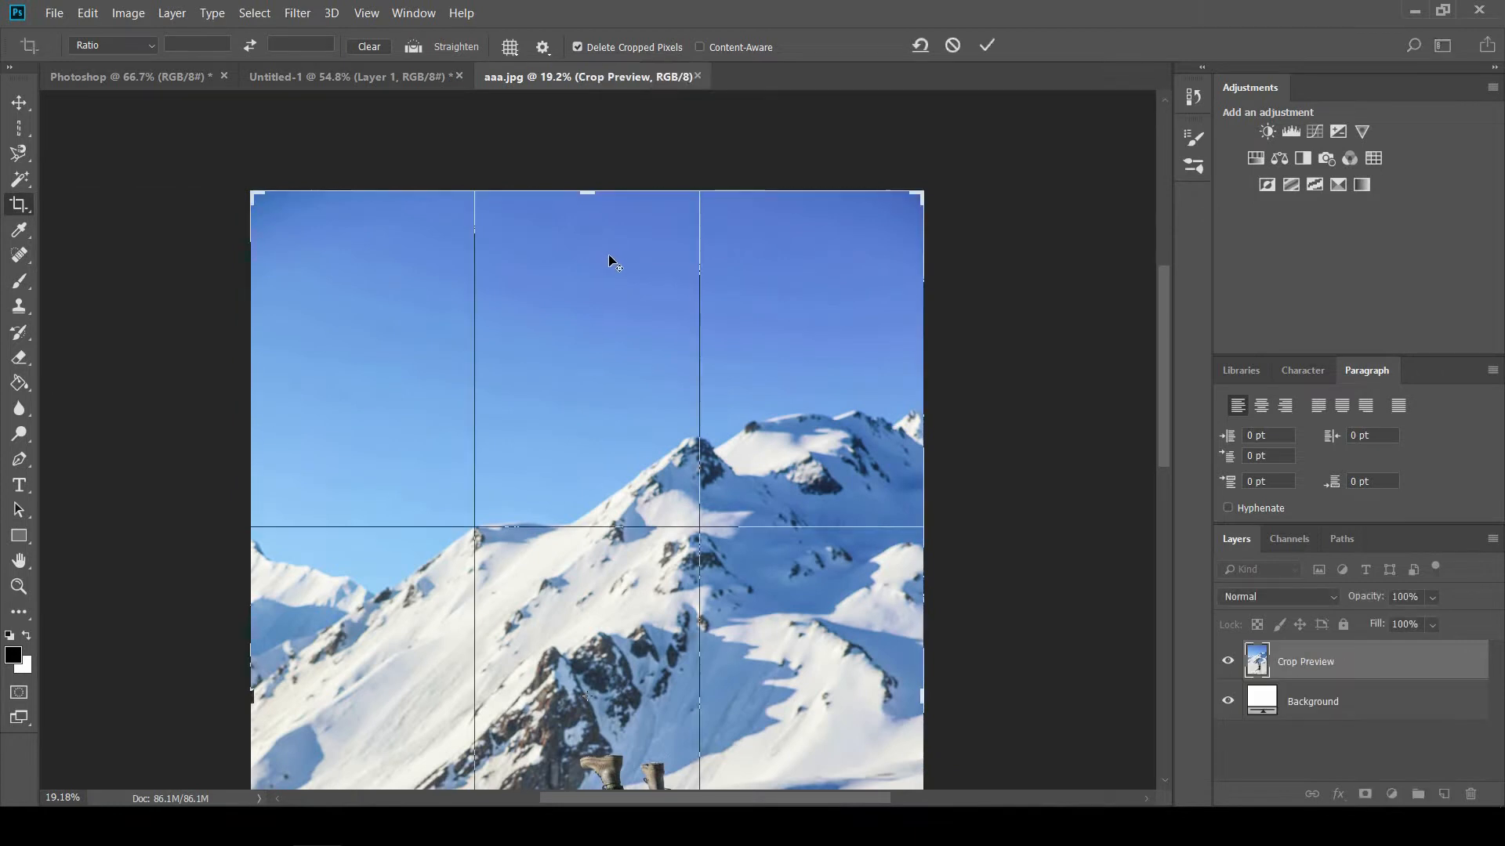
{"action": "scroll", "coordinate": [610, 259], "scroll_direction": "down", "scroll_amount": 1}
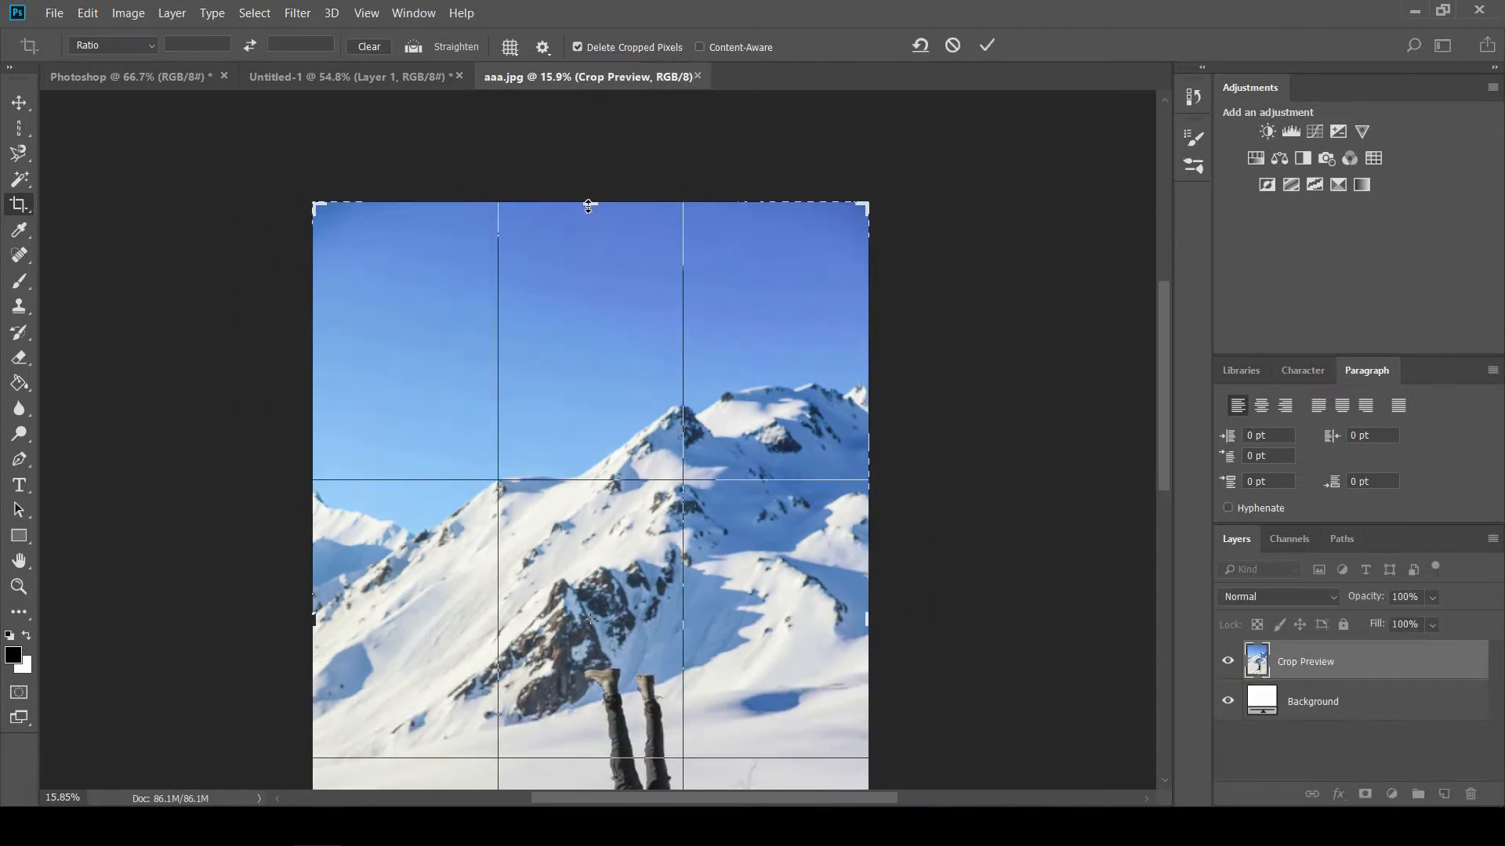
{"action": "left_click_drag", "start_coordinate": [567, 281], "coordinate": [534, 403]}
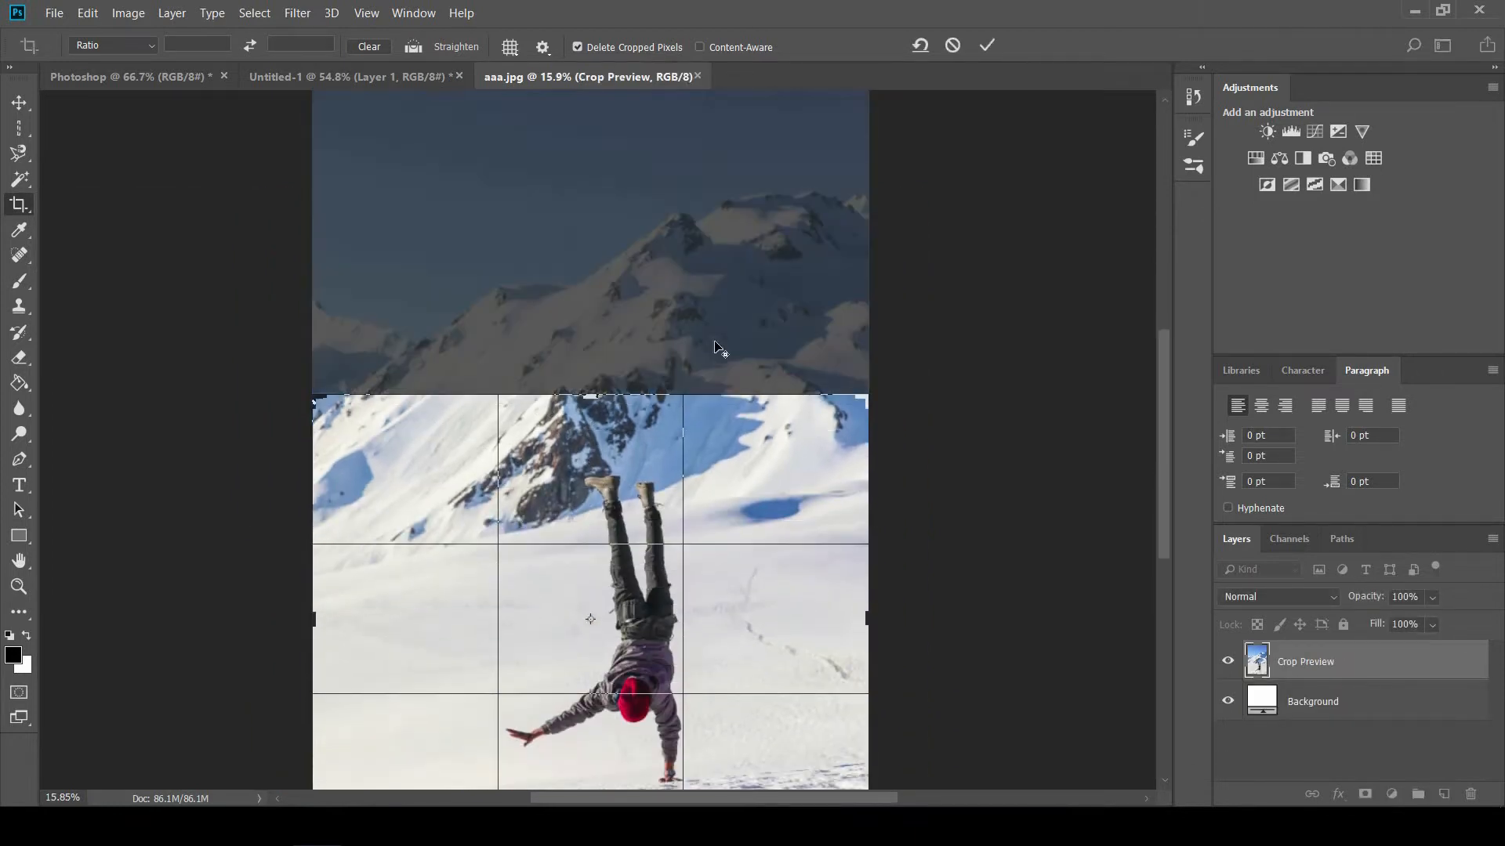
Extend the crop frame well past the photo's right edge and cancel the crop
{"action": "scroll", "coordinate": [718, 348], "scroll_direction": "down", "scroll_amount": 2}
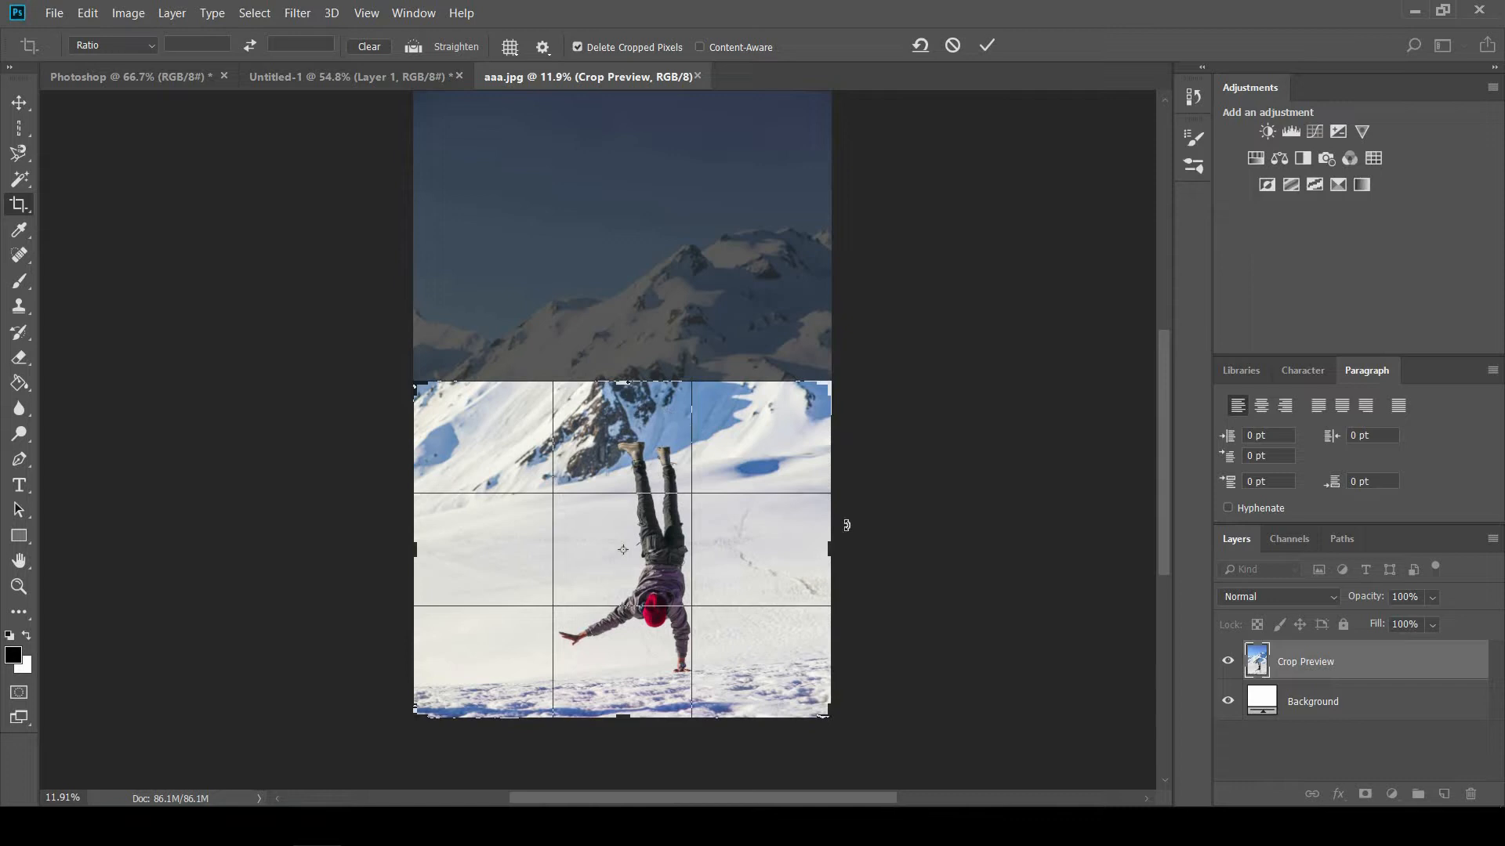
{"action": "left_click_drag", "start_coordinate": [839, 553], "coordinate": [925, 549]}
{"action": "scroll", "coordinate": [633, 375], "scroll_direction": "down", "scroll_amount": 2}
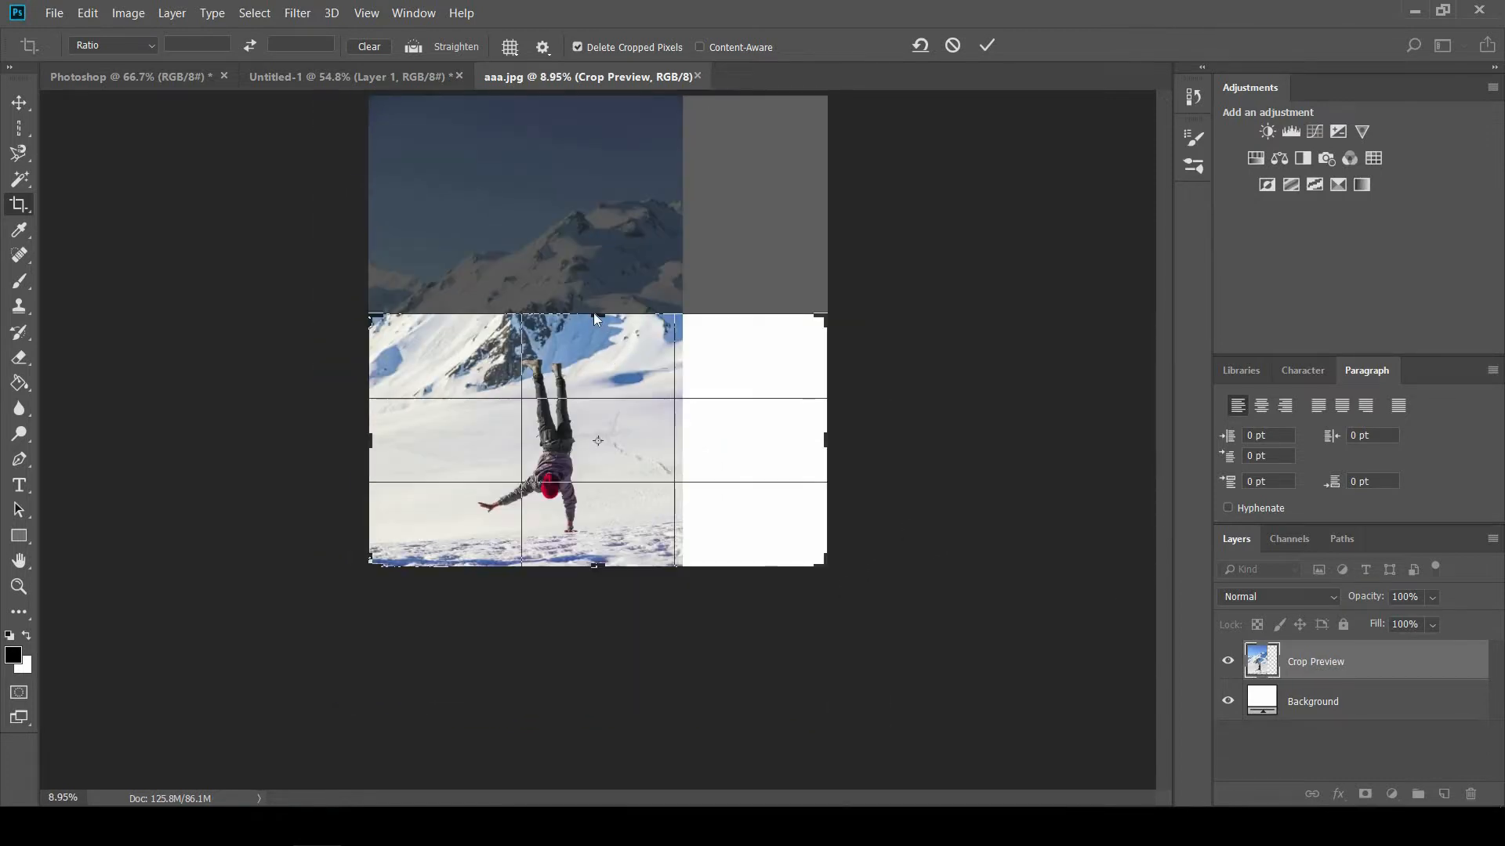
{"action": "left_click", "coordinate": [953, 46]}
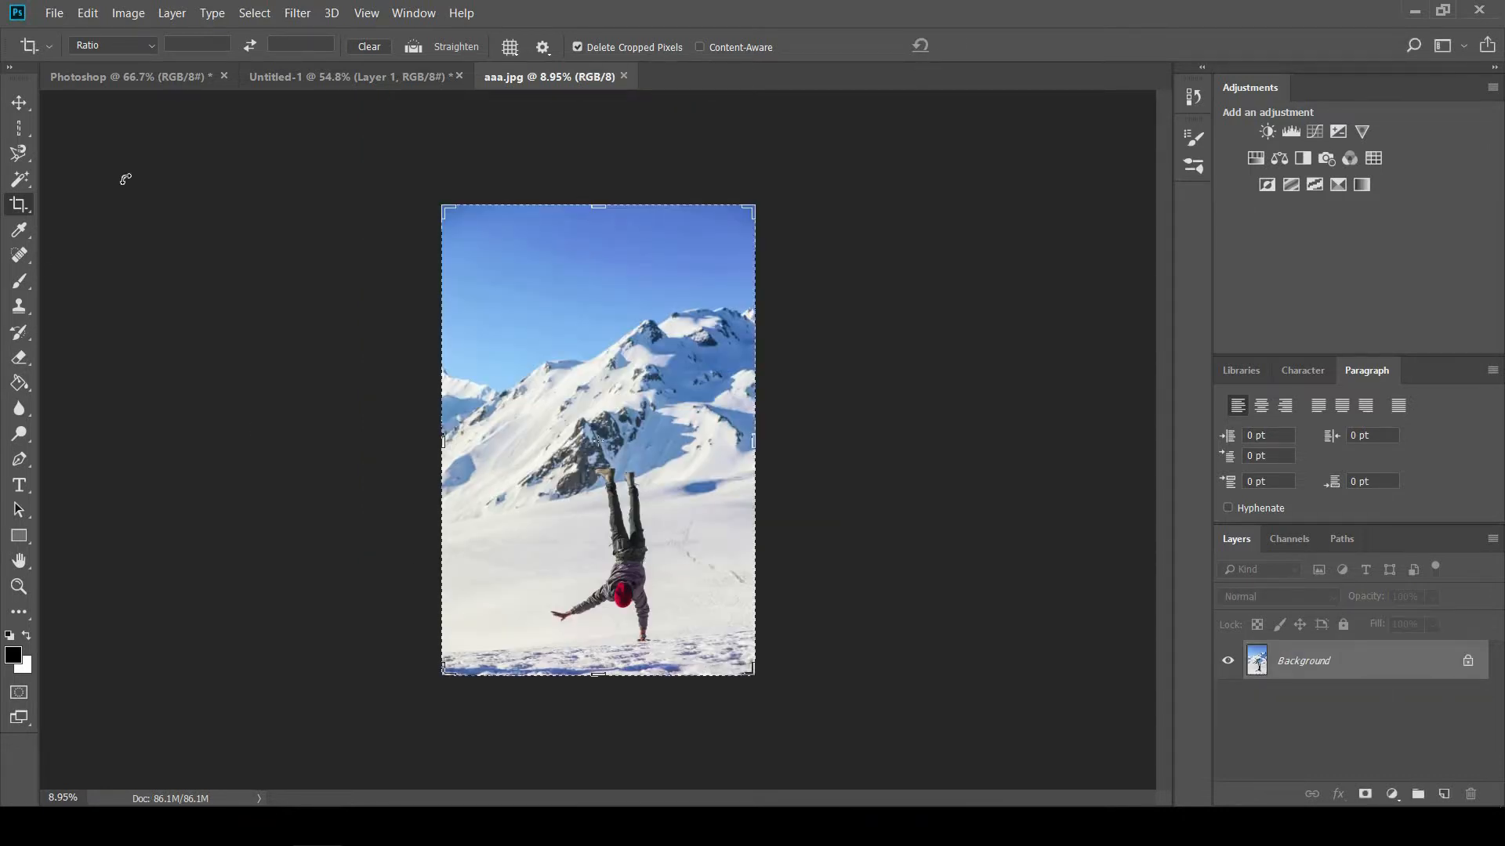
Look through the crop ratio presets and switch to the Perspective Crop Tool
{"action": "left_click", "coordinate": [135, 47]}
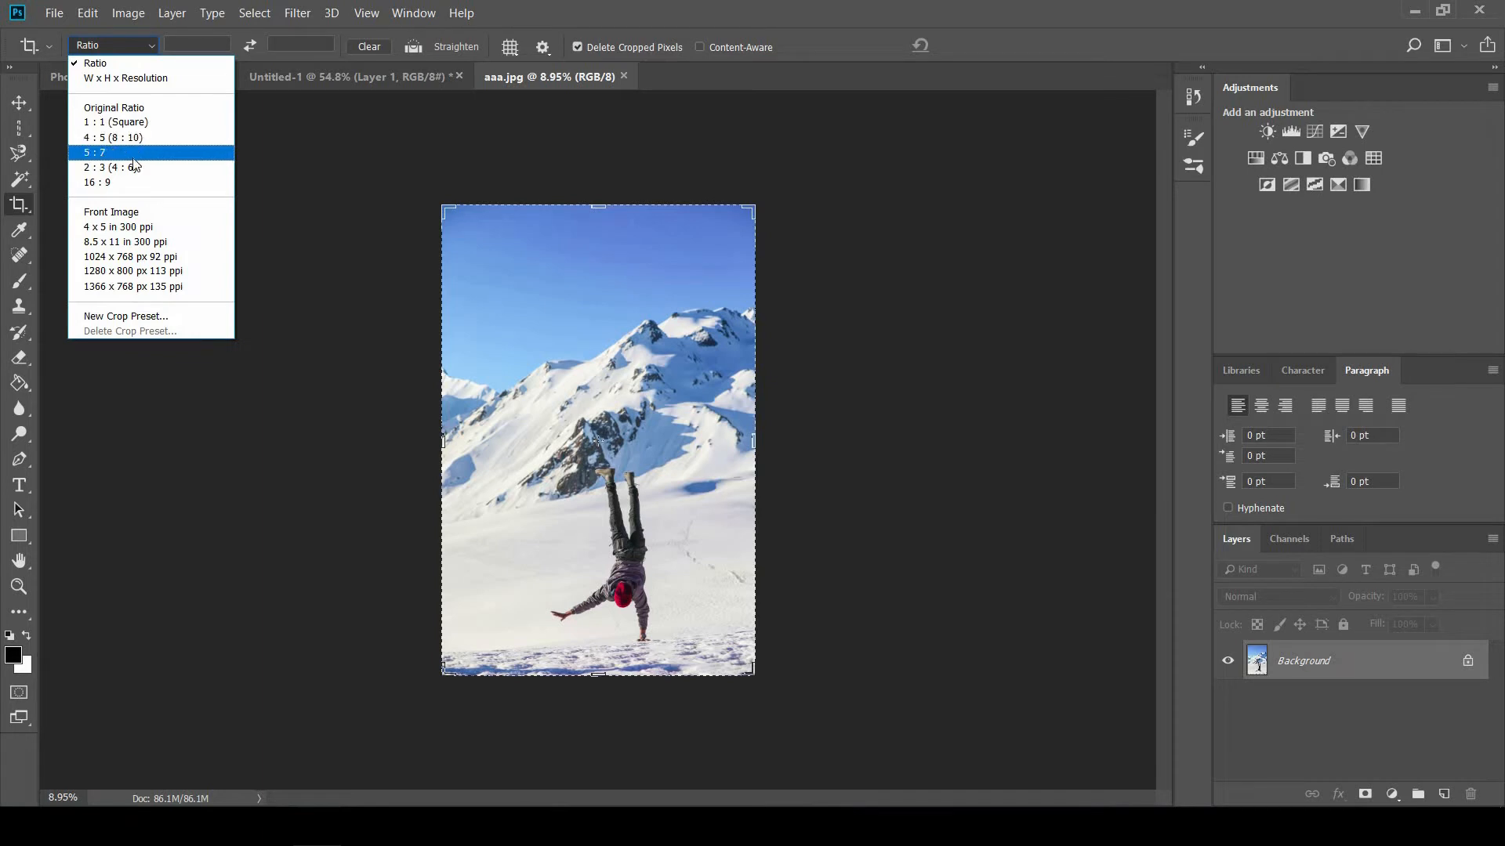
{"action": "left_click", "coordinate": [24, 332]}
{"action": "left_click_drag", "start_coordinate": [20, 206], "coordinate": [93, 229]}
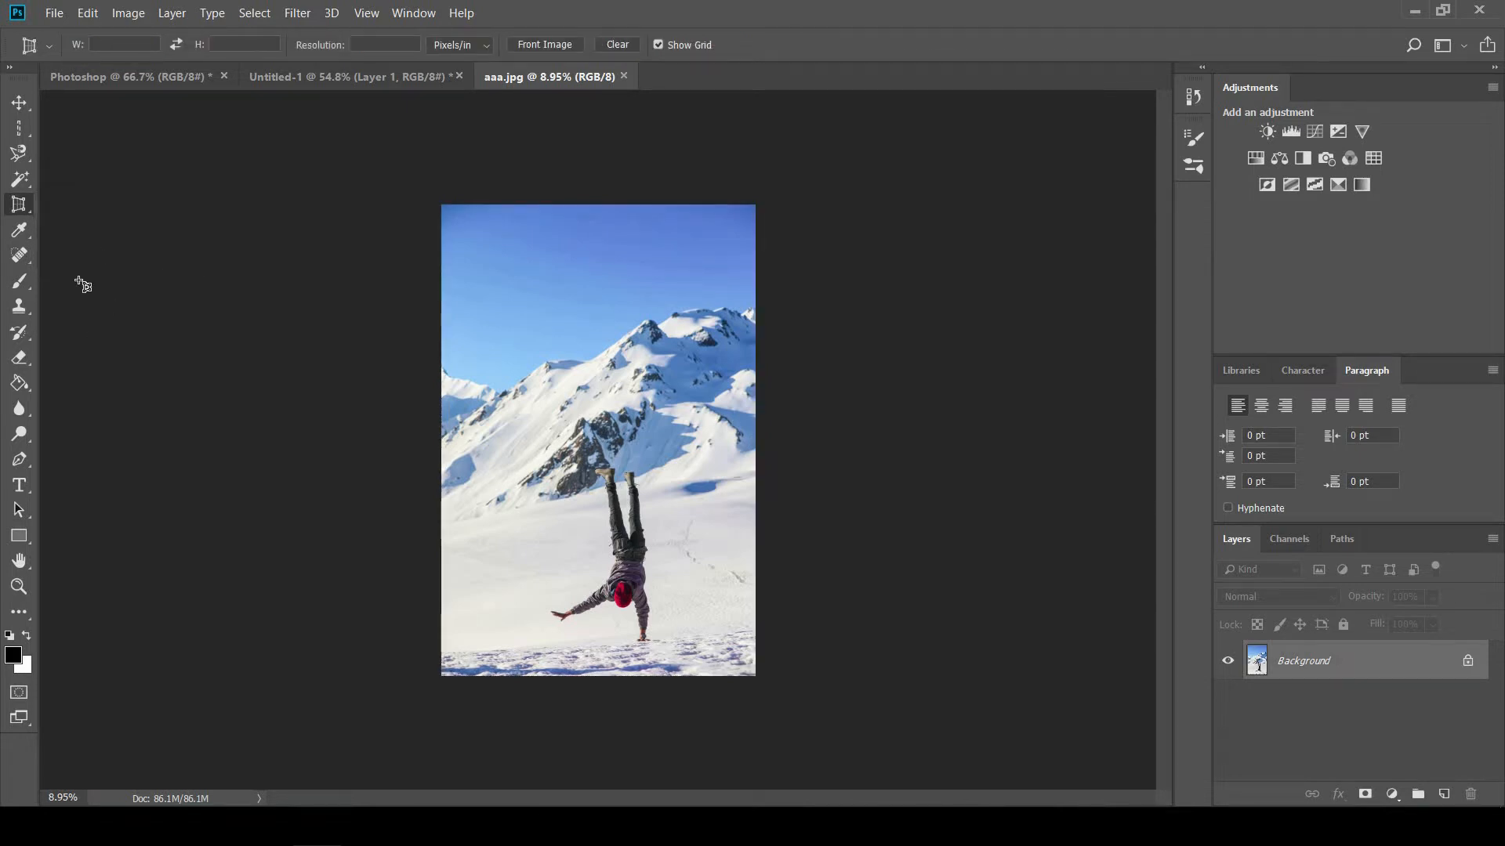
Sample a light blue from the photo as the foreground color with the Eyedropper Tool
{"action": "left_click", "coordinate": [28, 229]}
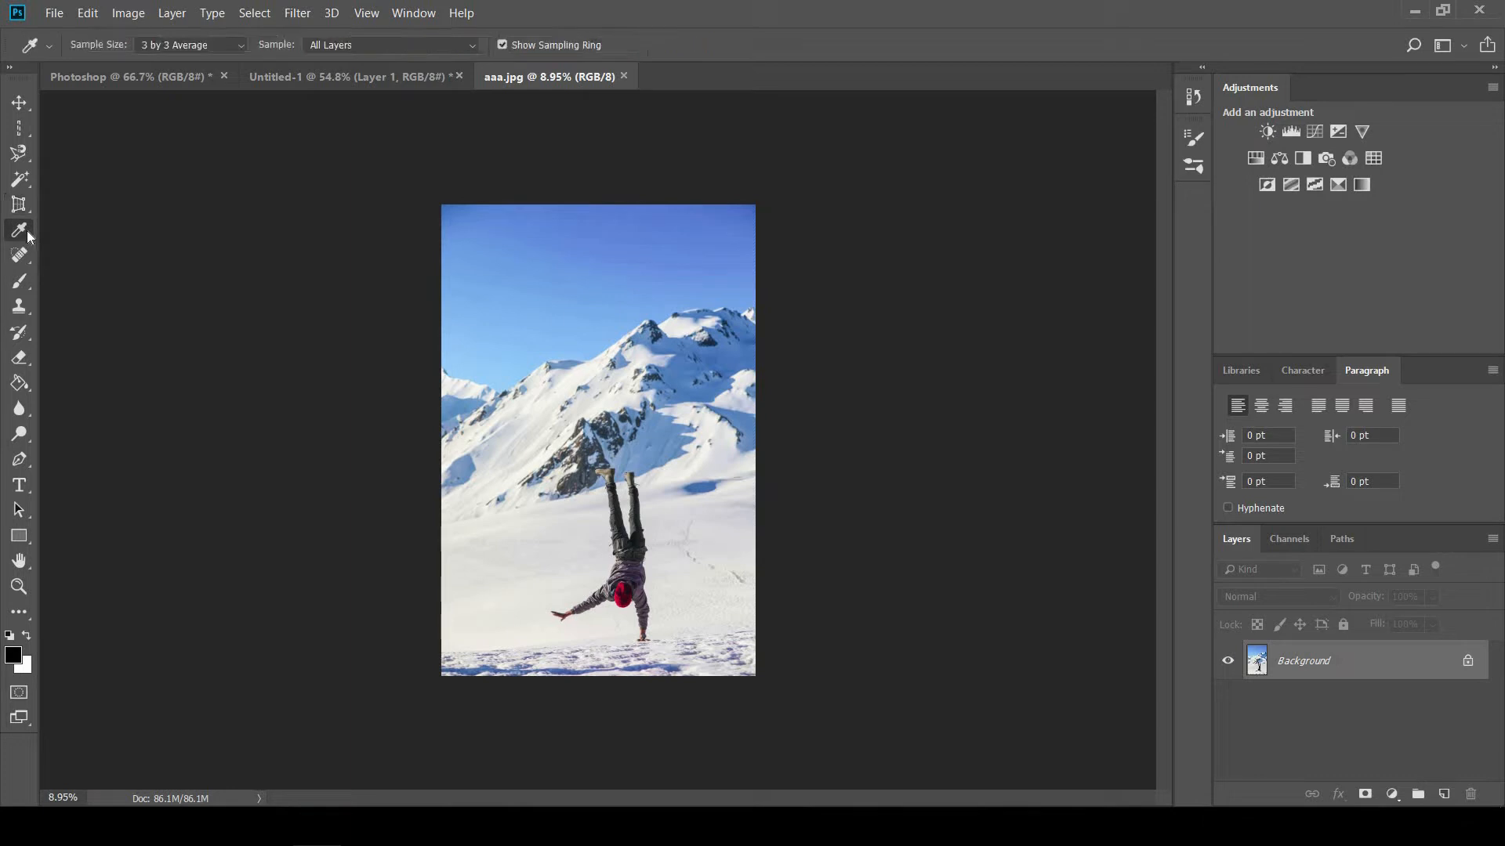
{"action": "left_click", "coordinate": [28, 233]}
{"action": "scroll", "coordinate": [676, 325], "scroll_direction": "up", "scroll_amount": 5}
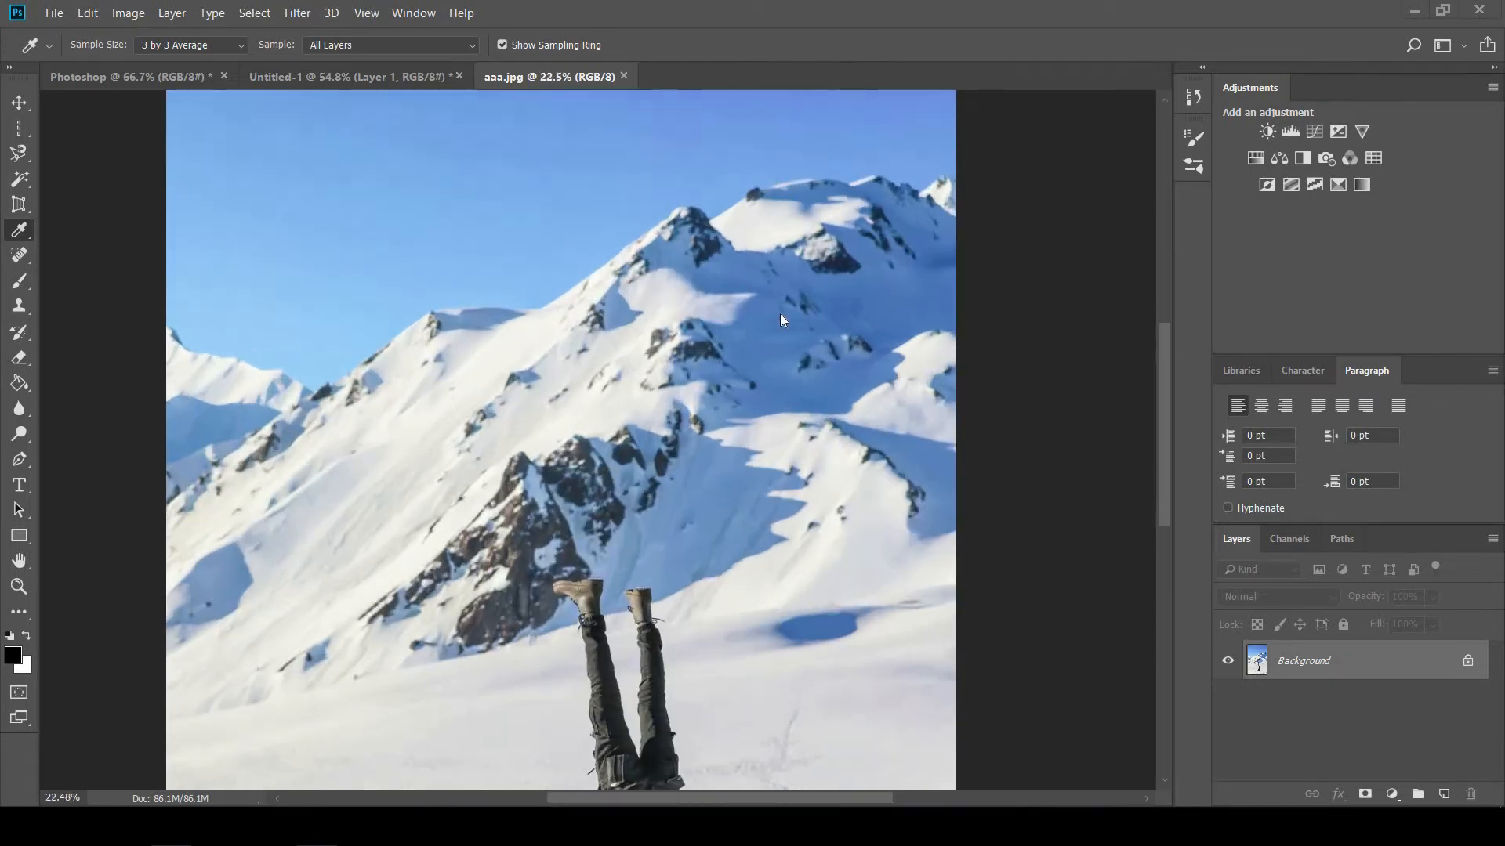
{"action": "scroll", "coordinate": [781, 319], "scroll_direction": "up", "scroll_amount": 2}
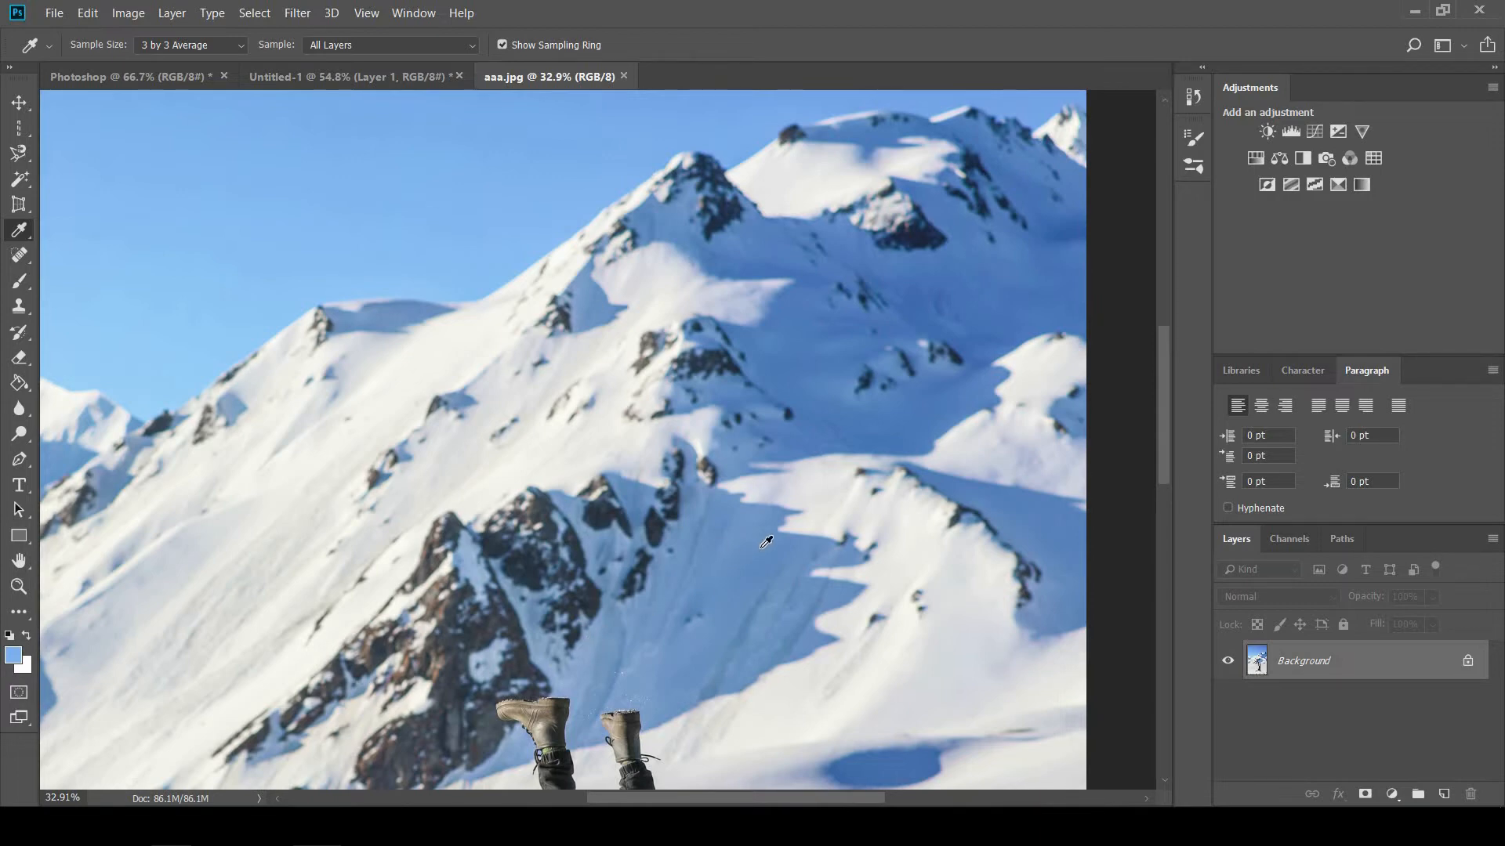
{"action": "left_click", "coordinate": [820, 509]}
{"action": "left_click", "coordinate": [531, 213]}
Dab over the handstanding person's waist with the Spot Healing Brush Tool in Content-Aware mode
{"action": "left_click", "coordinate": [20, 256]}
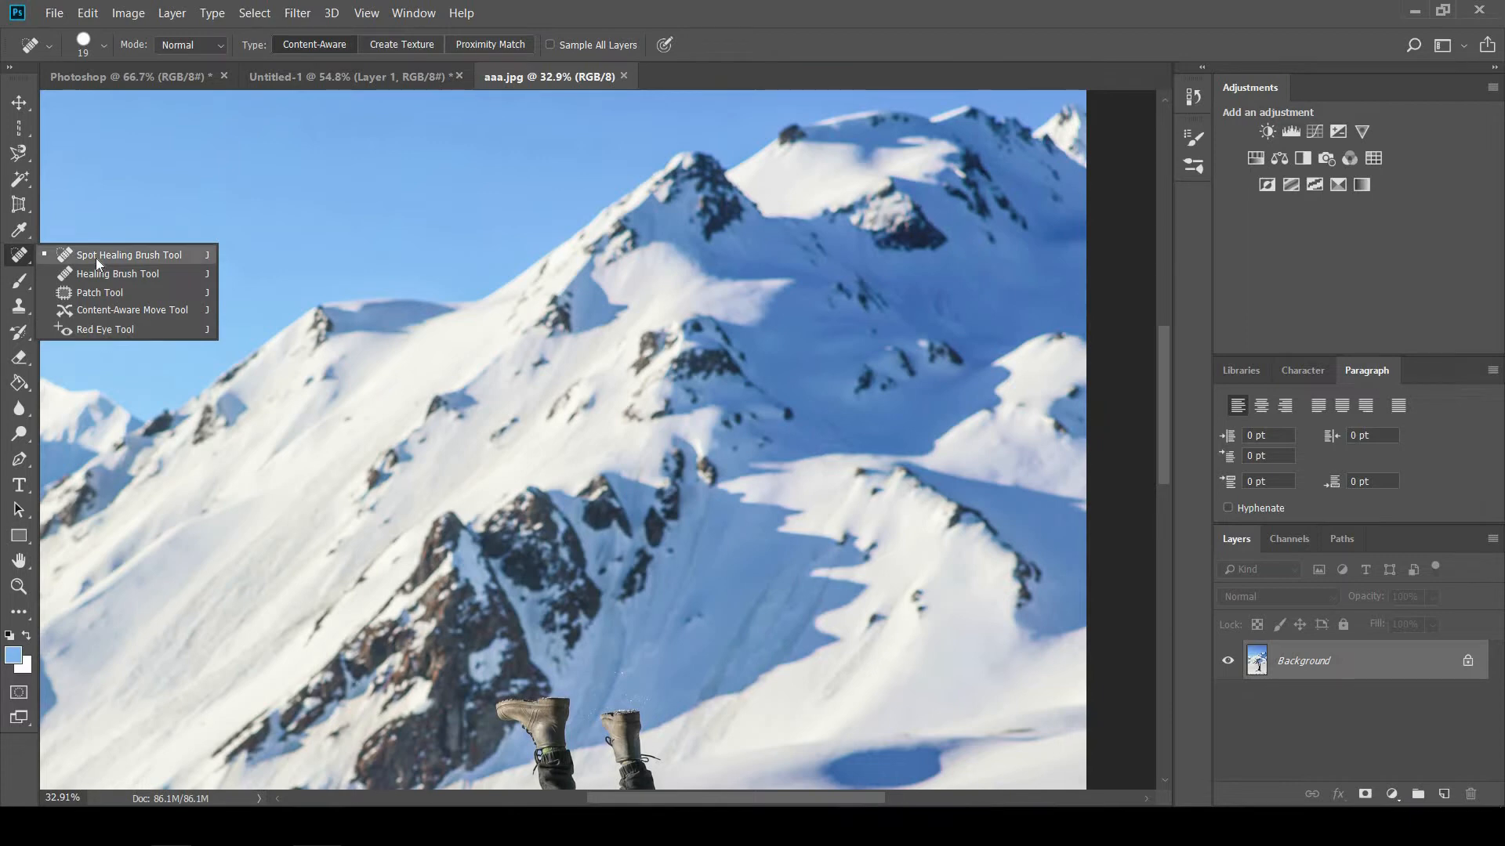
{"action": "scroll", "coordinate": [476, 272], "scroll_direction": "down", "scroll_amount": 4}
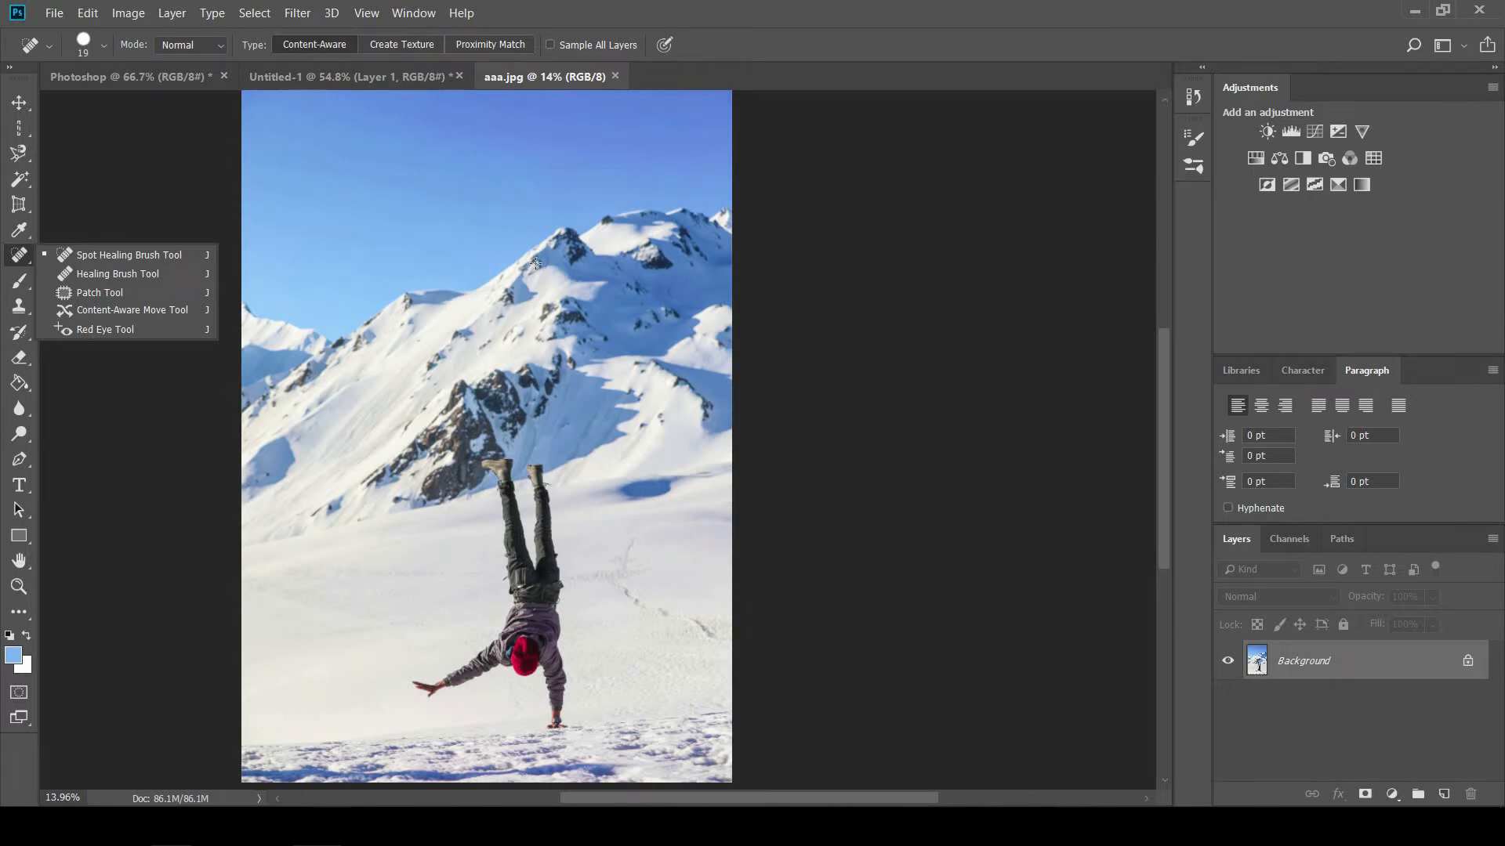
{"action": "scroll", "coordinate": [576, 398], "scroll_direction": "down", "scroll_amount": 1}
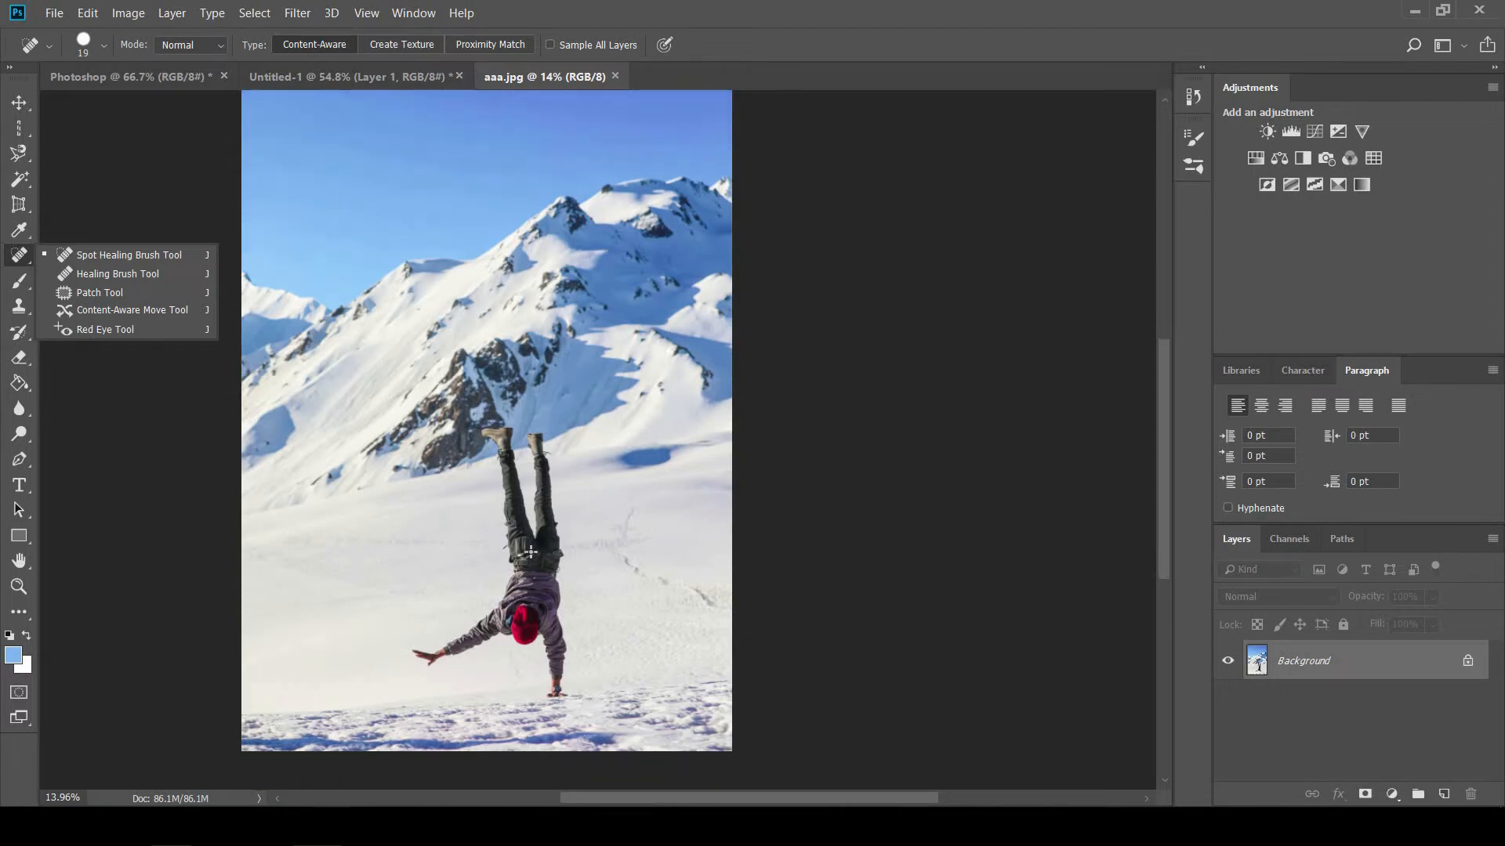
{"action": "left_click", "coordinate": [539, 574]}
{"action": "left_click_drag", "start_coordinate": [539, 574], "coordinate": [538, 569]}
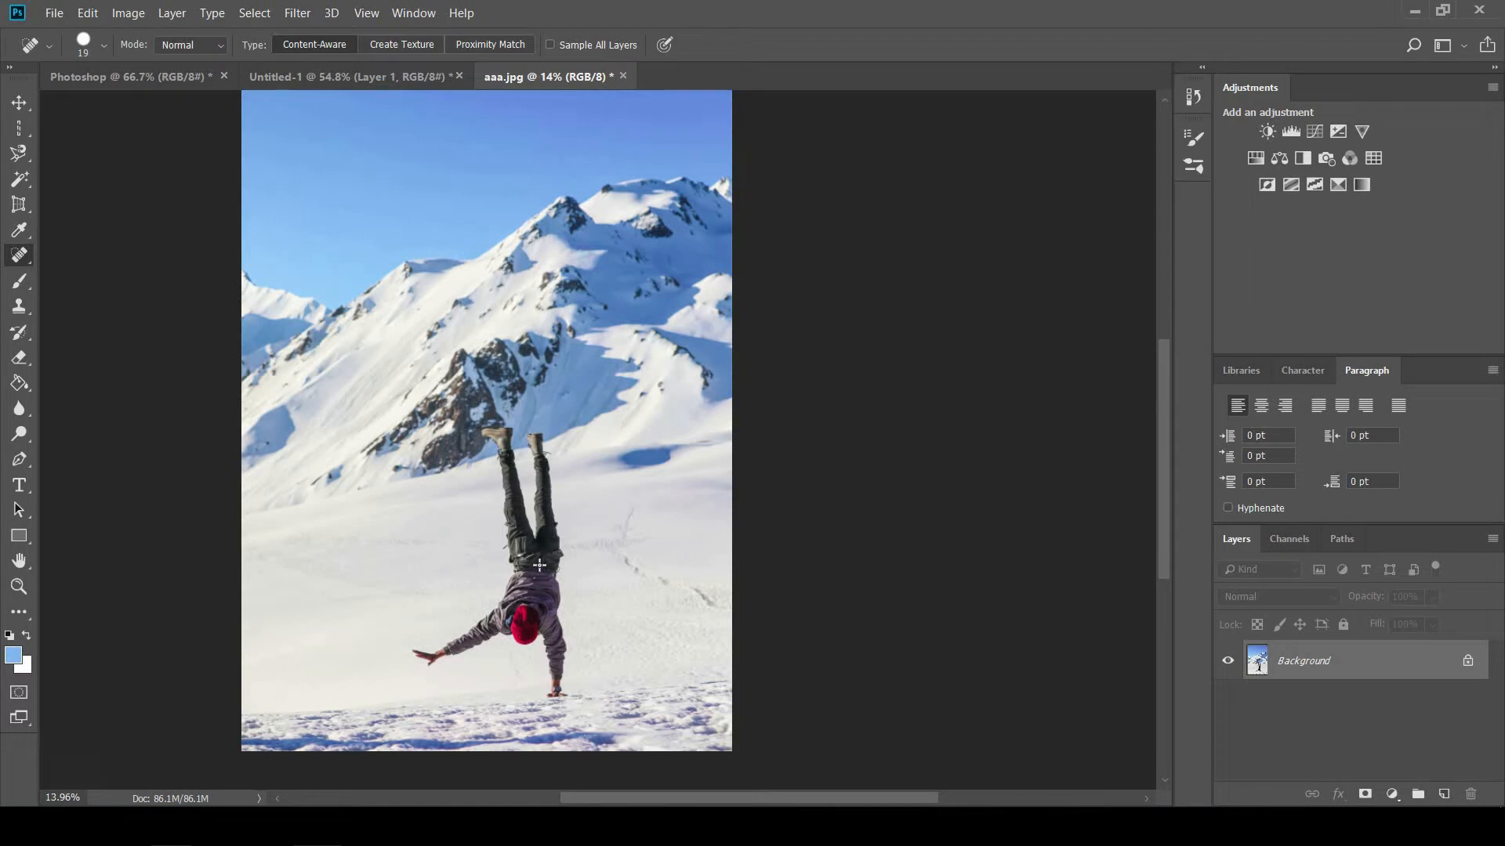
Duplicate the Background layer and enlarge the Spot Healing Brush to 1800
{"action": "key", "text": "ctrl+j"}
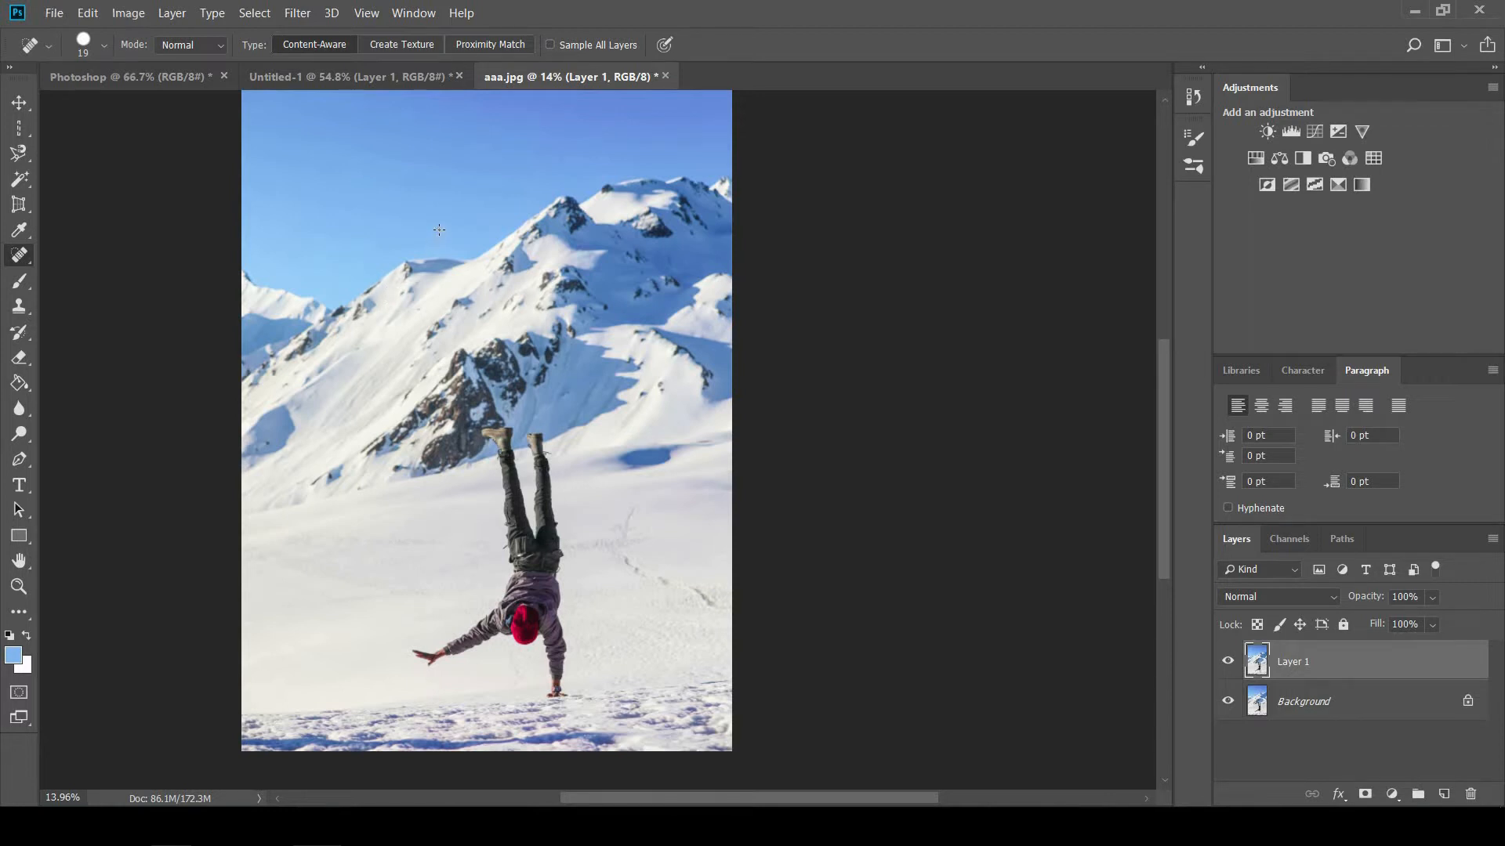
{"action": "key", "text": "bracketright"}
{"action": "key", "text": "bracketright"}
{"action": "key", "text": "bracketright"}
{"action": "key", "text": "bracketright"}
{"action": "key", "text": "bracketright"}
{"action": "key", "text": "bracketright"}
{"action": "key", "text": "bracketright"}
{"action": "key", "text": "bracketright"}
{"action": "key", "text": "bracketright"}
{"action": "key", "text": "bracketright"}
{"action": "key", "text": "bracketright"}
{"action": "key", "text": "bracketright"}
{"action": "key", "text": "bracketright"}
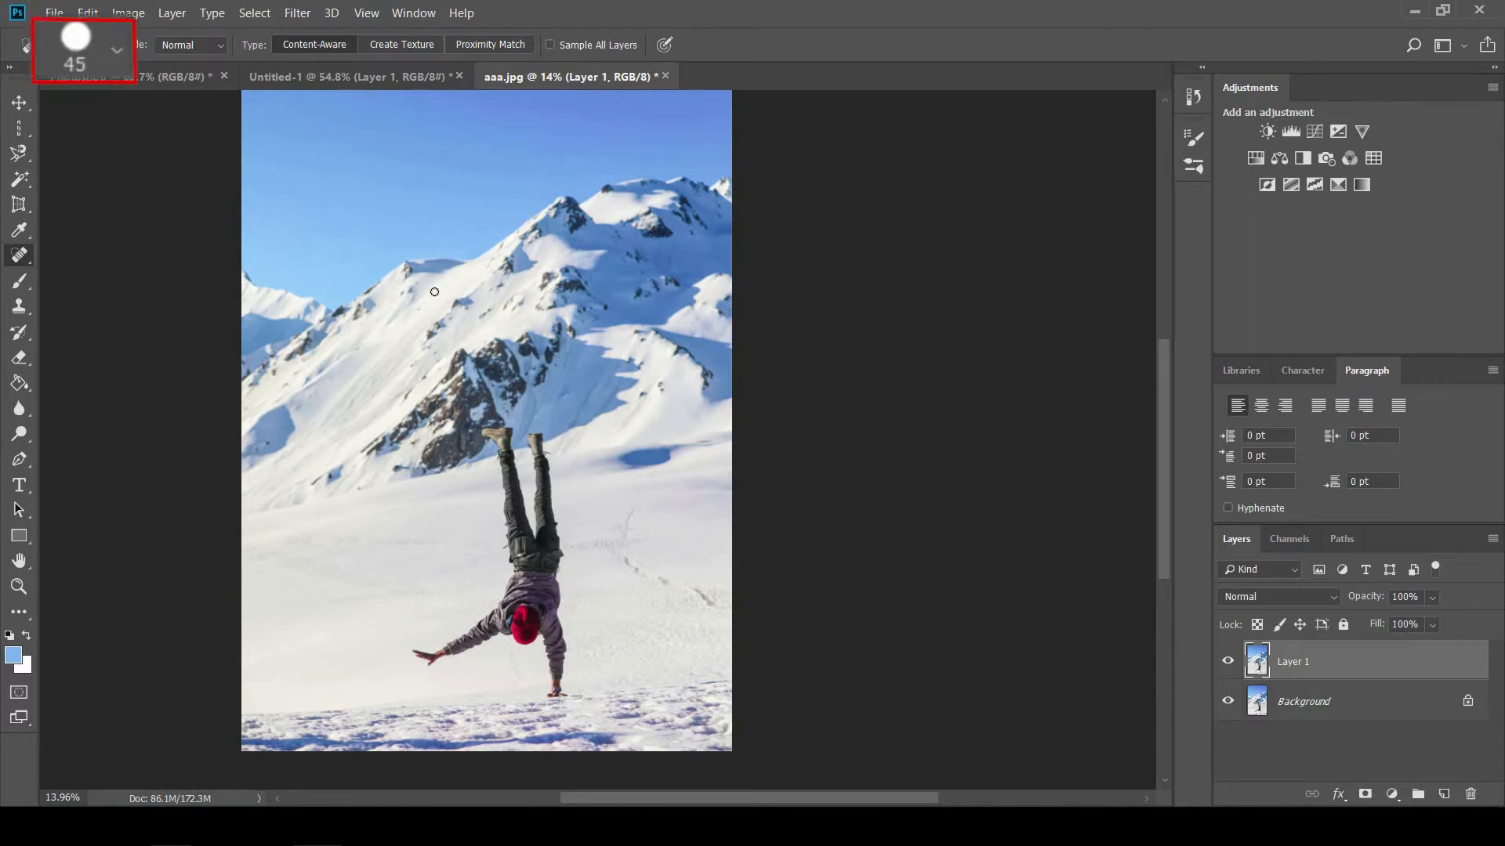
{"action": "key", "text": "bracketright"}
{"action": "key", "text": "bracketright"}
{"action": "key", "text": "bracketright"}
{"action": "key", "text": "bracketright"}
{"action": "key", "text": "bracketright"}
{"action": "key", "text": "bracketright"}
{"action": "key", "text": "bracketright"}
{"action": "key", "text": "bracketright"}
{"action": "key", "text": "bracketright"}
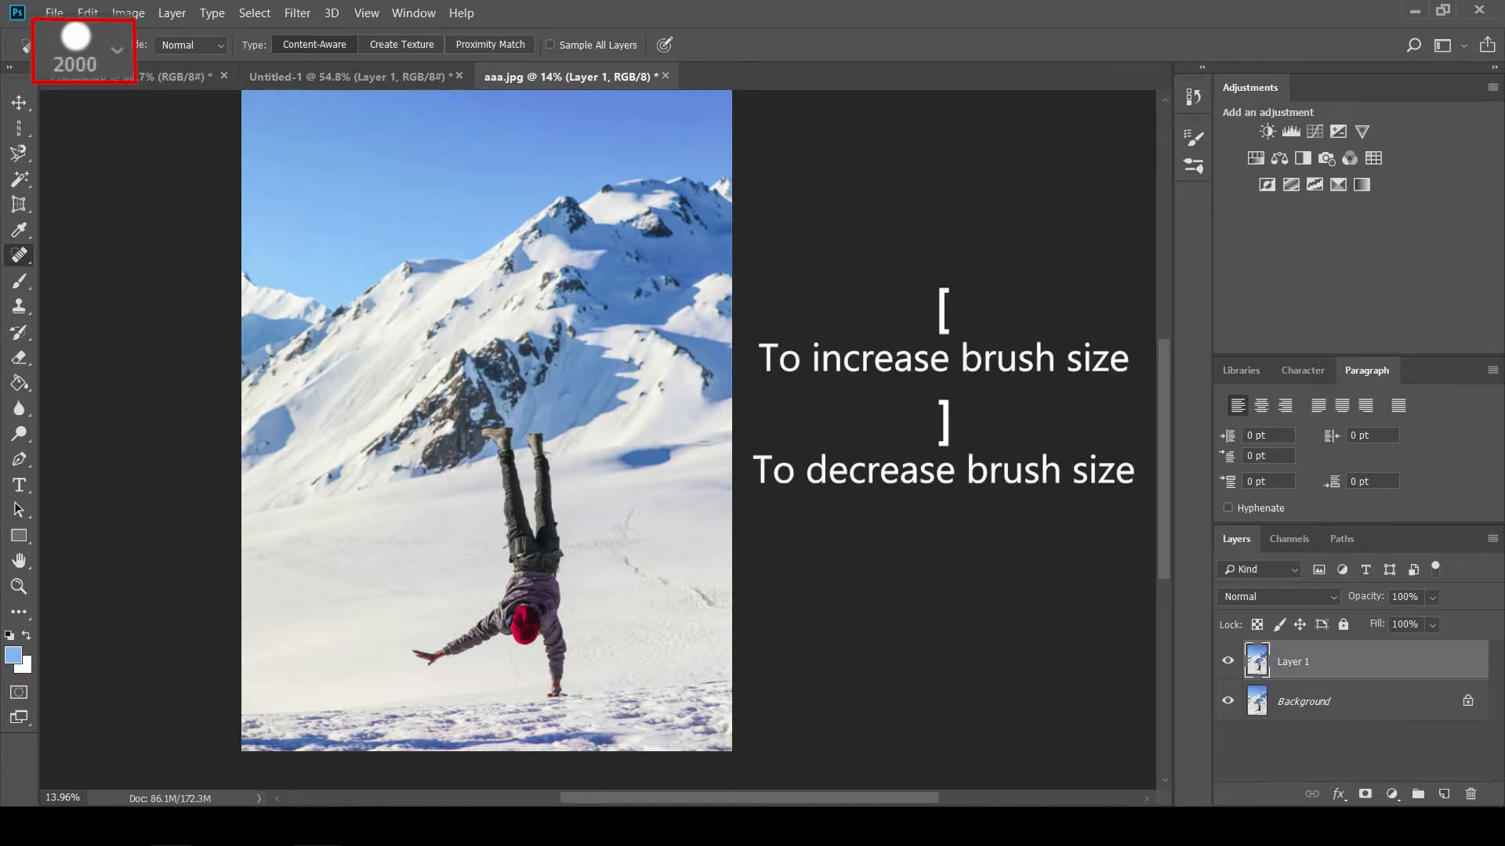
{"action": "key", "text": "bracketleft"}
{"action": "key", "text": "bracketleft"}
Remove the handstanding person with large Spot Healing dabs over the legs and body, and retouch the mountain peak
{"action": "left_click", "coordinate": [558, 483]}
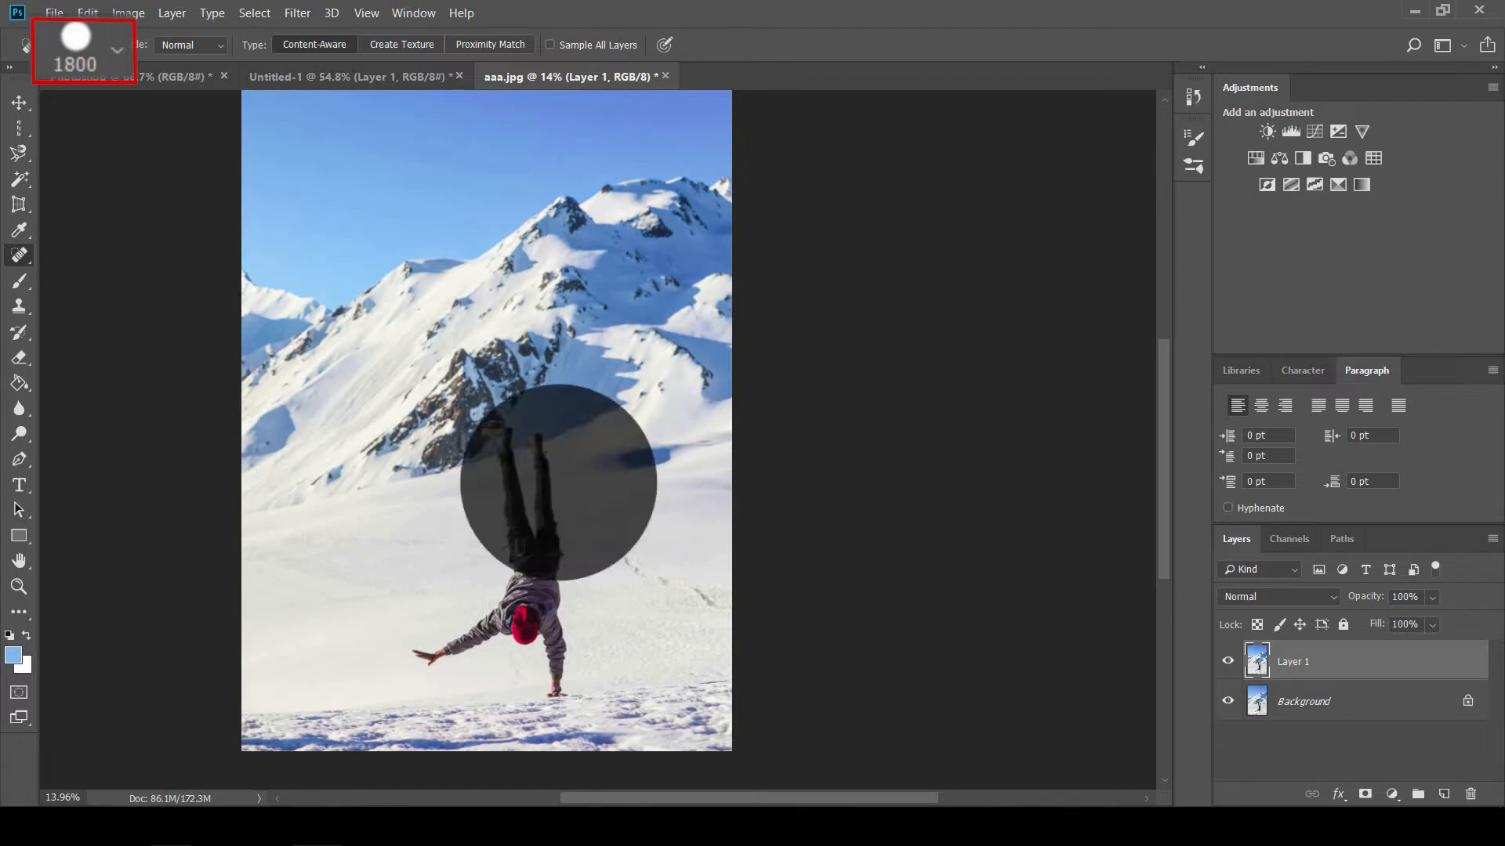
{"action": "left_click", "coordinate": [550, 498]}
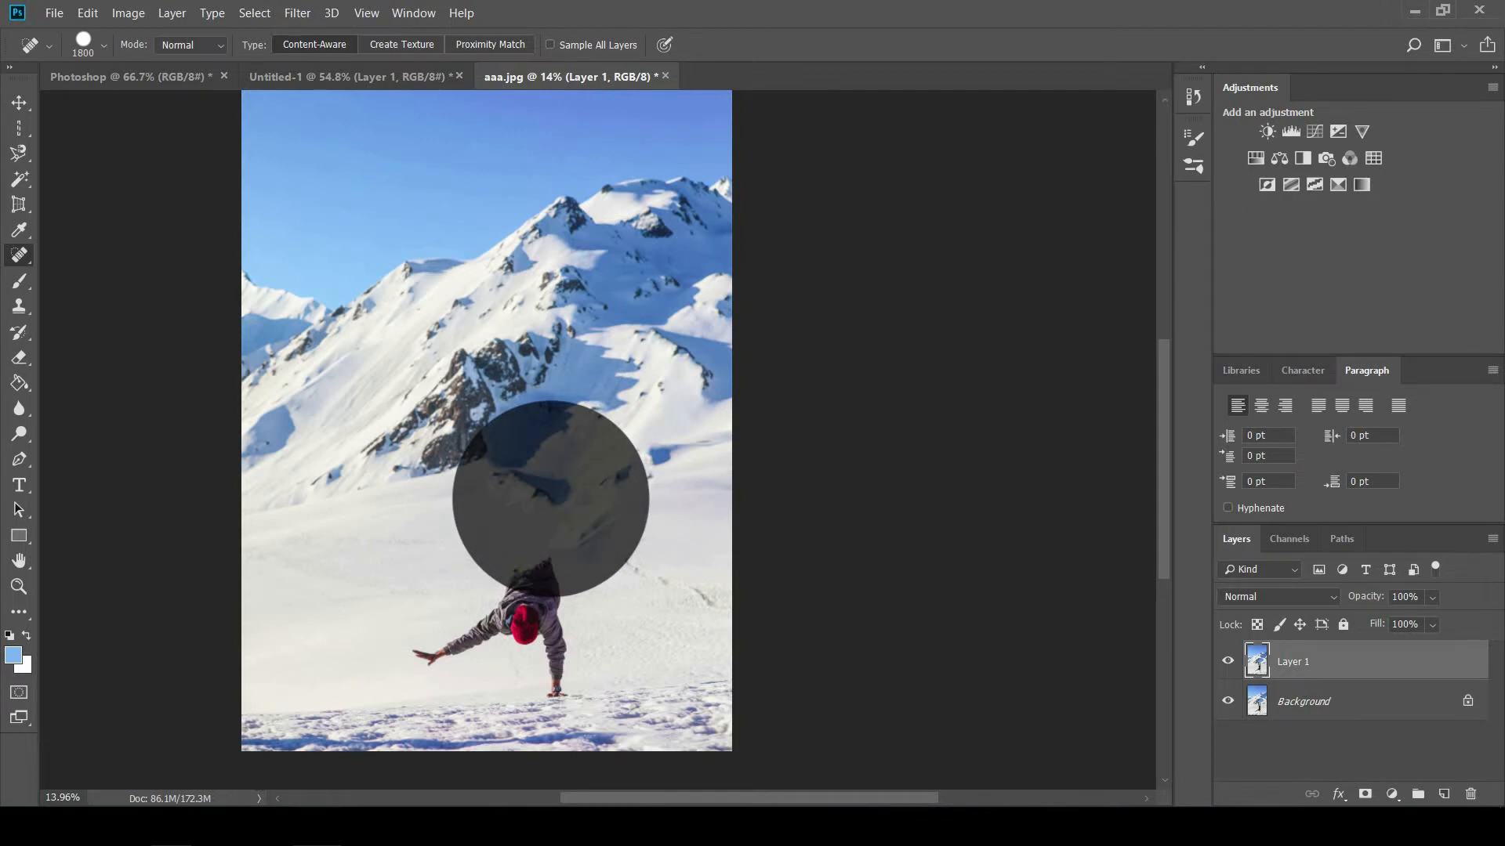
{"action": "left_click", "coordinate": [514, 625]}
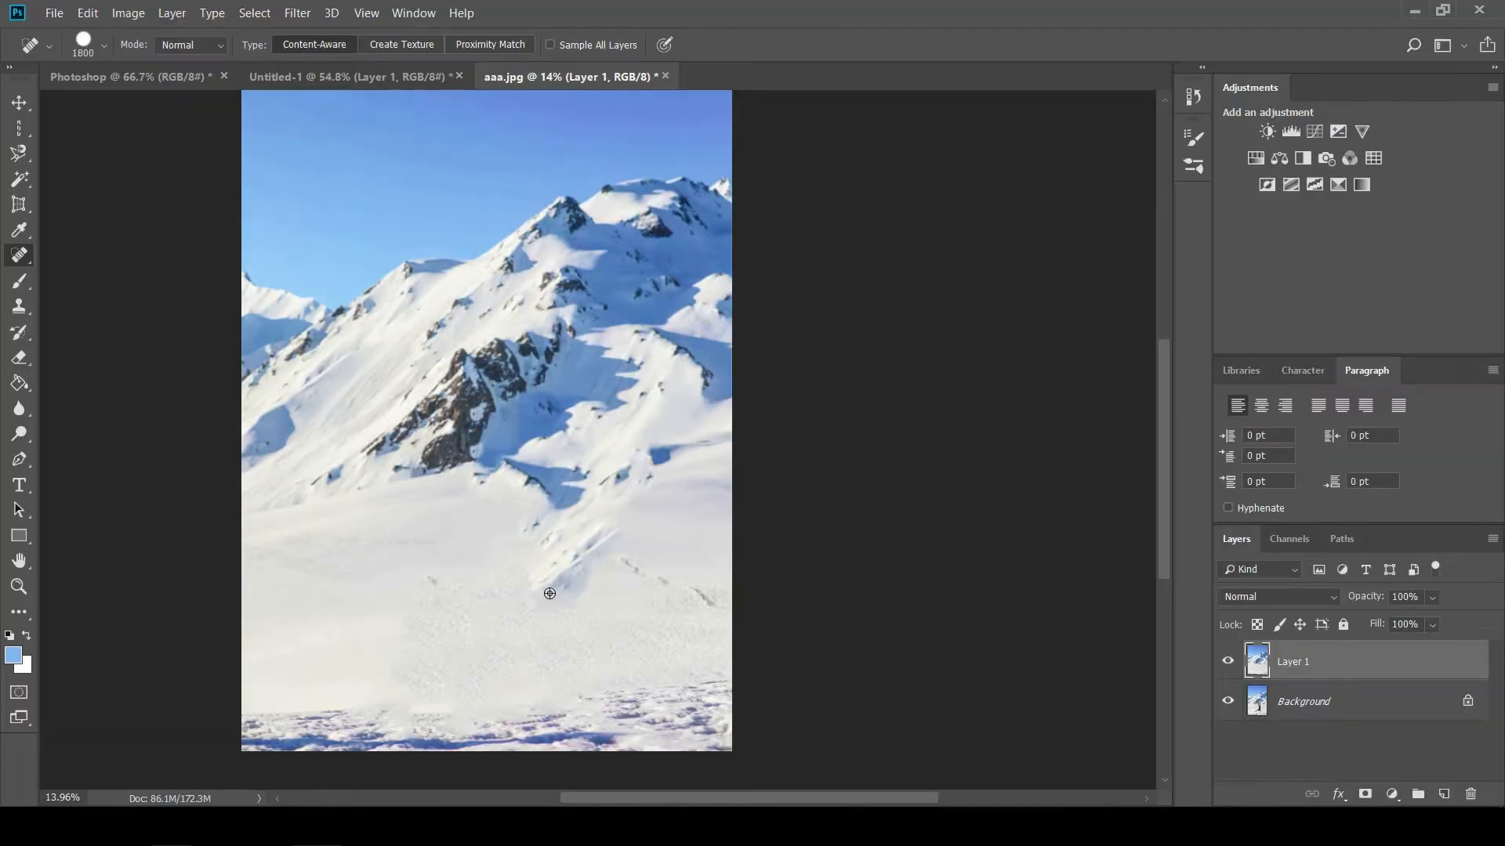
{"action": "scroll", "coordinate": [574, 598], "scroll_direction": "down", "scroll_amount": 6}
{"action": "scroll", "coordinate": [588, 588], "scroll_direction": "up", "scroll_amount": 10}
{"action": "scroll", "coordinate": [596, 580], "scroll_direction": "down", "scroll_amount": 3}
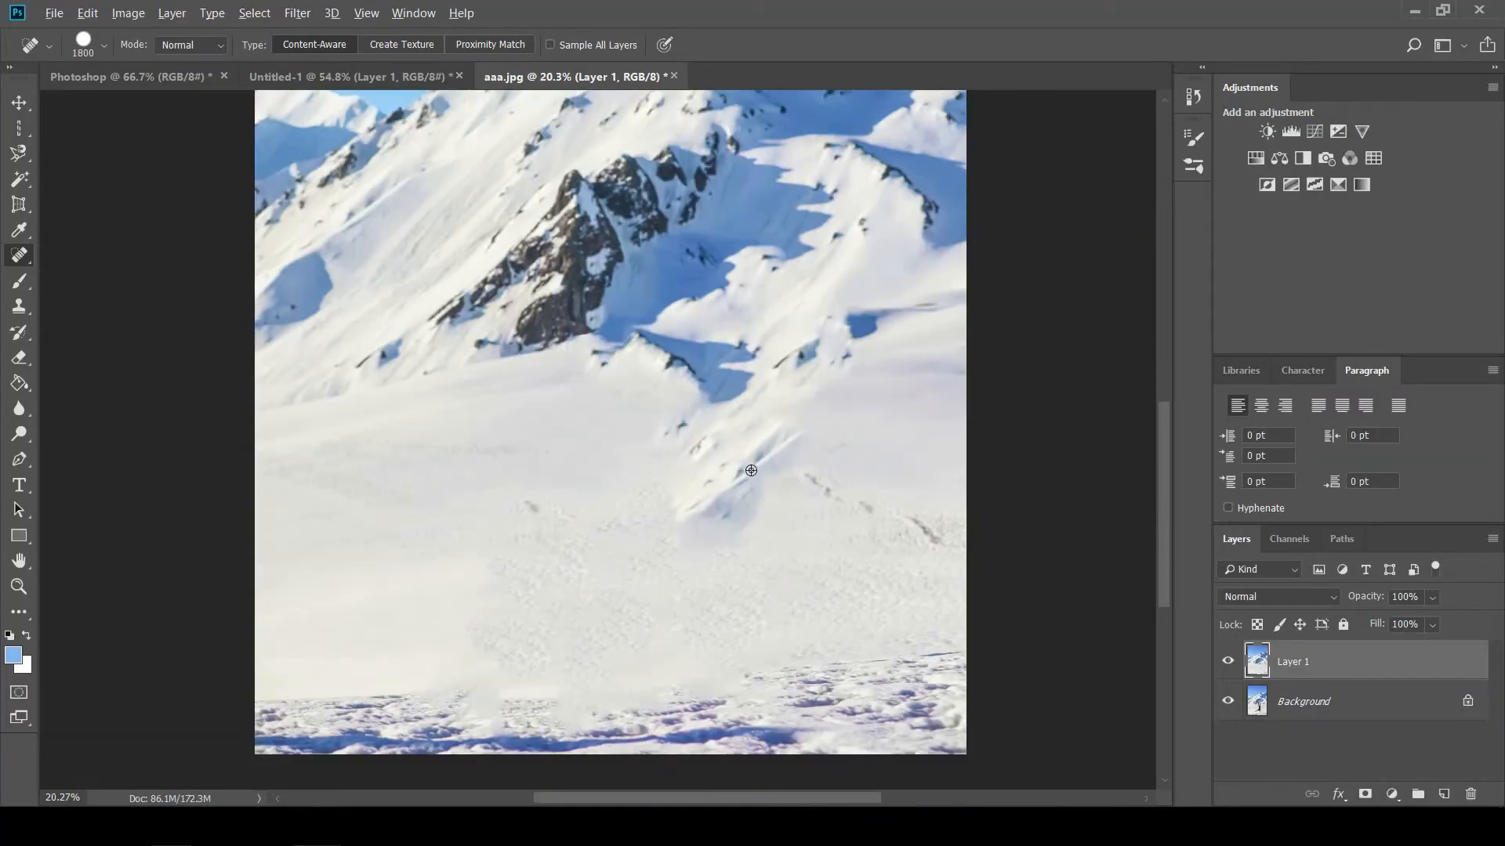
{"action": "scroll", "coordinate": [751, 470], "scroll_direction": "up", "scroll_amount": 3}
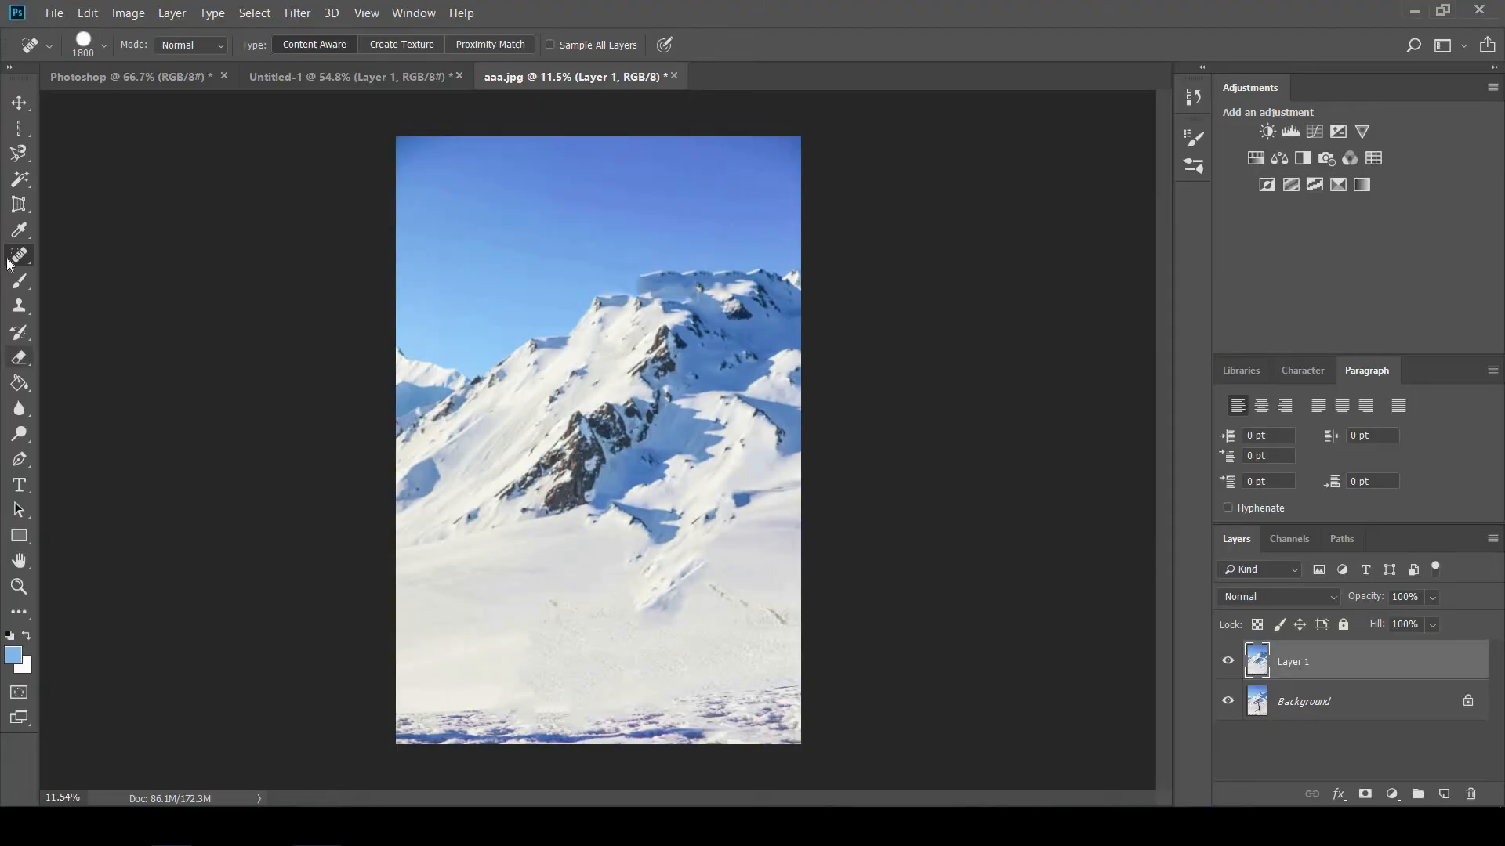
Outline a rounded area of the sky with the Patch Tool and patch it from the snowy slope
{"action": "right_click", "coordinate": [19, 255]}
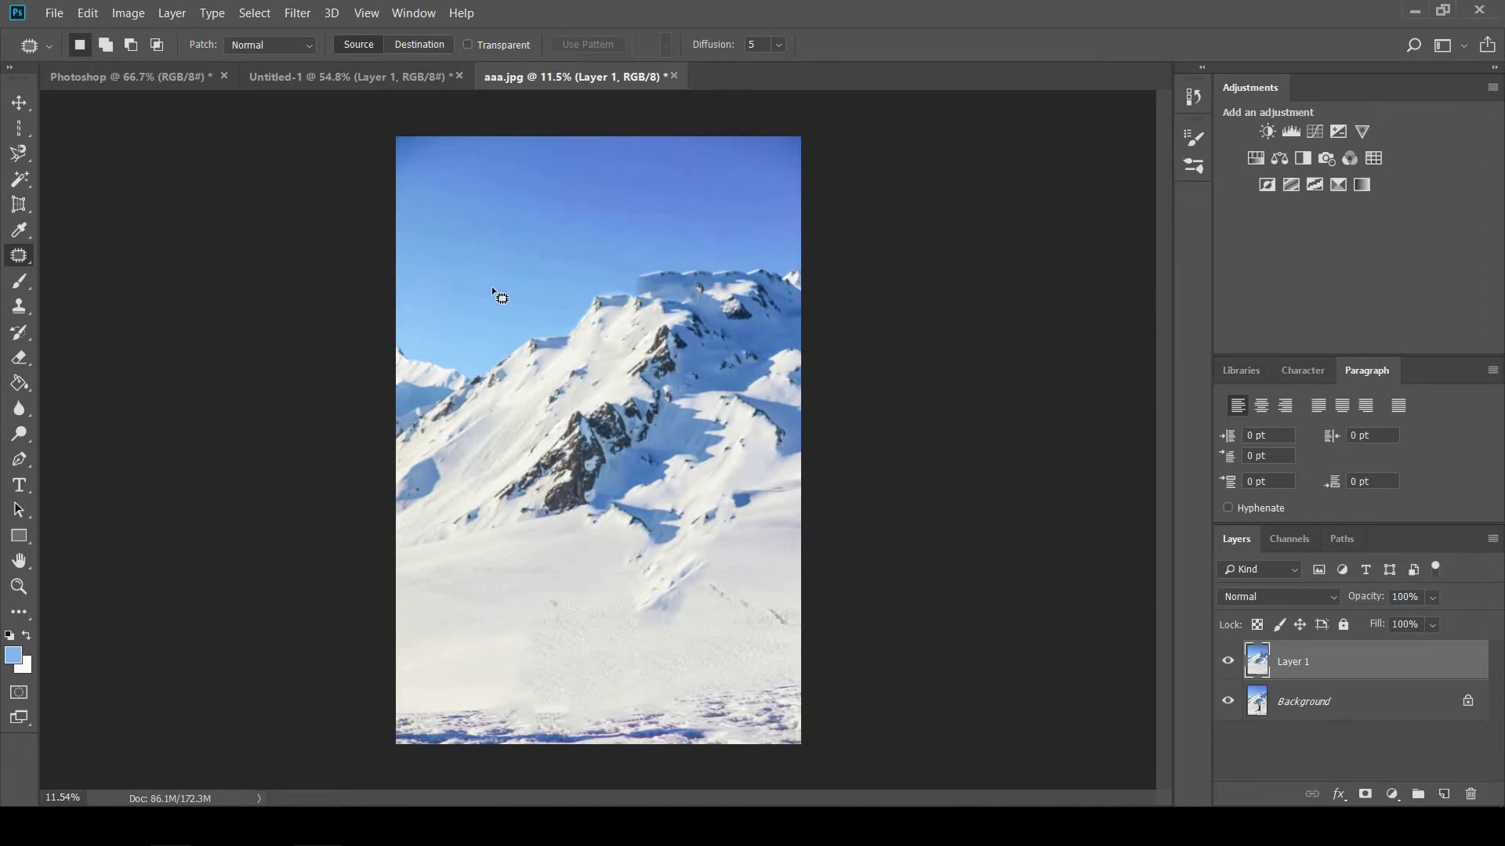
{"action": "mouse_move", "coordinate": [482, 185]}
{"action": "left_mouse_down"}
{"action": "mouse_move", "coordinate": [577, 159]}
{"action": "mouse_move", "coordinate": [603, 200]}
{"action": "mouse_move", "coordinate": [600, 255]}
{"action": "mouse_move", "coordinate": [523, 318]}
{"action": "mouse_move", "coordinate": [490, 299]}
{"action": "left_mouse_up"}
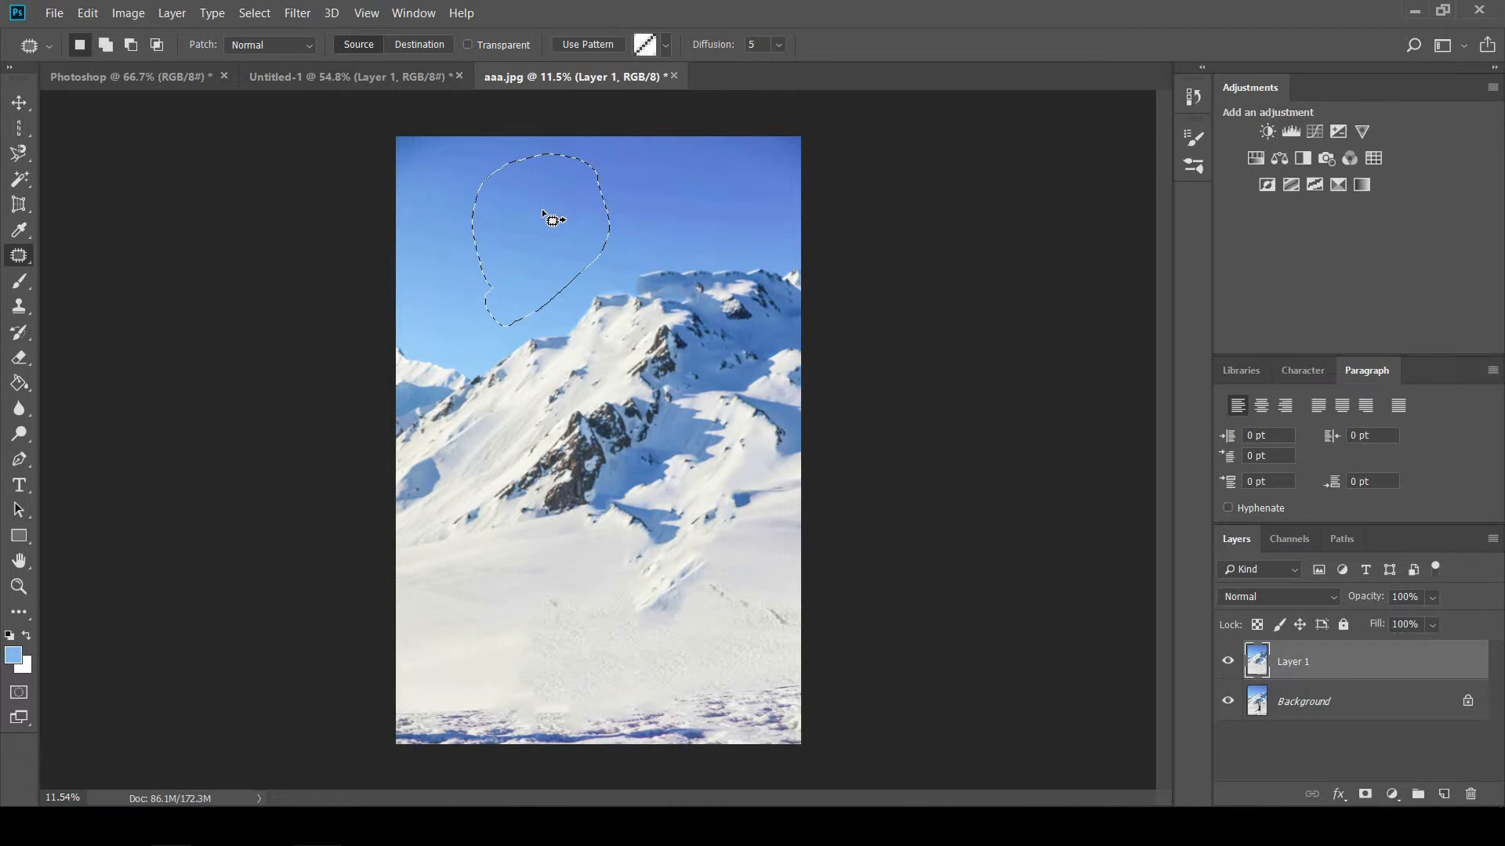
{"action": "left_click_drag", "start_coordinate": [544, 213], "coordinate": [691, 519]}
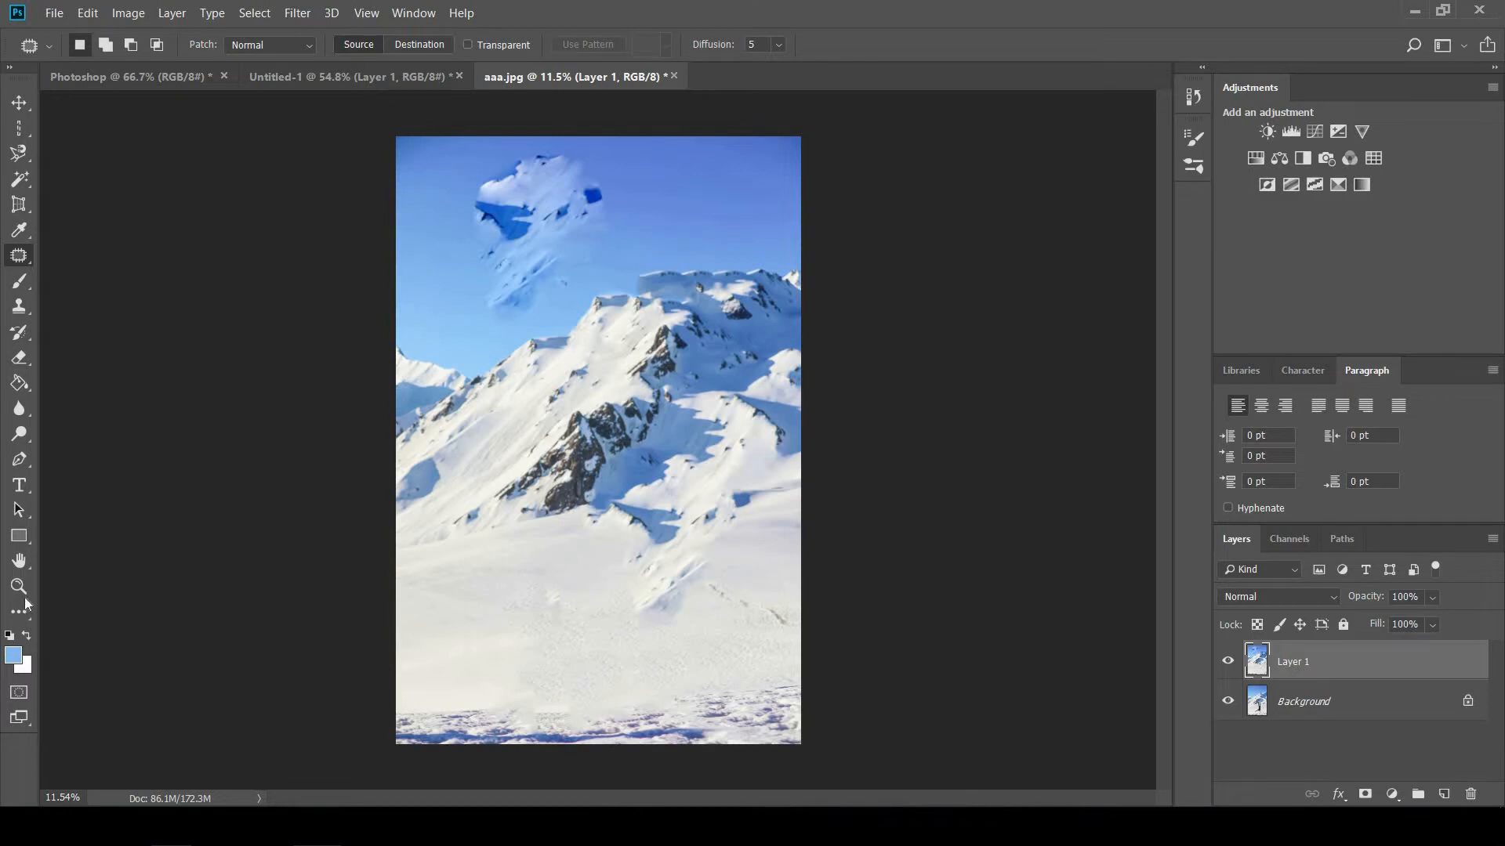
{"action": "right_click", "coordinate": [19, 258]}
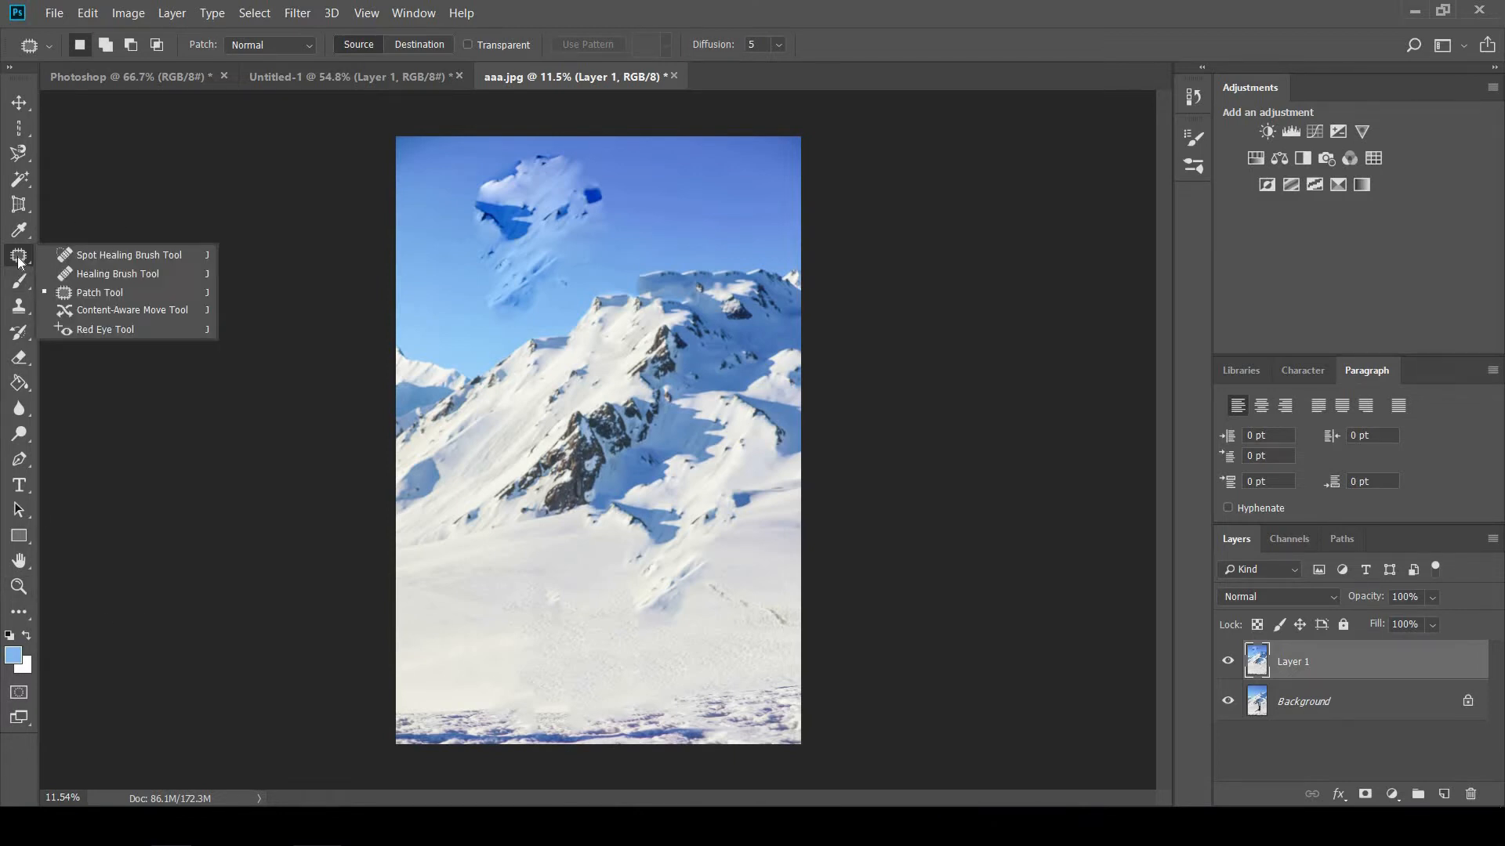
Paint a looping light-blue line down the middle of the photo with the Brush Tool at size 300
{"action": "left_click", "coordinate": [15, 285]}
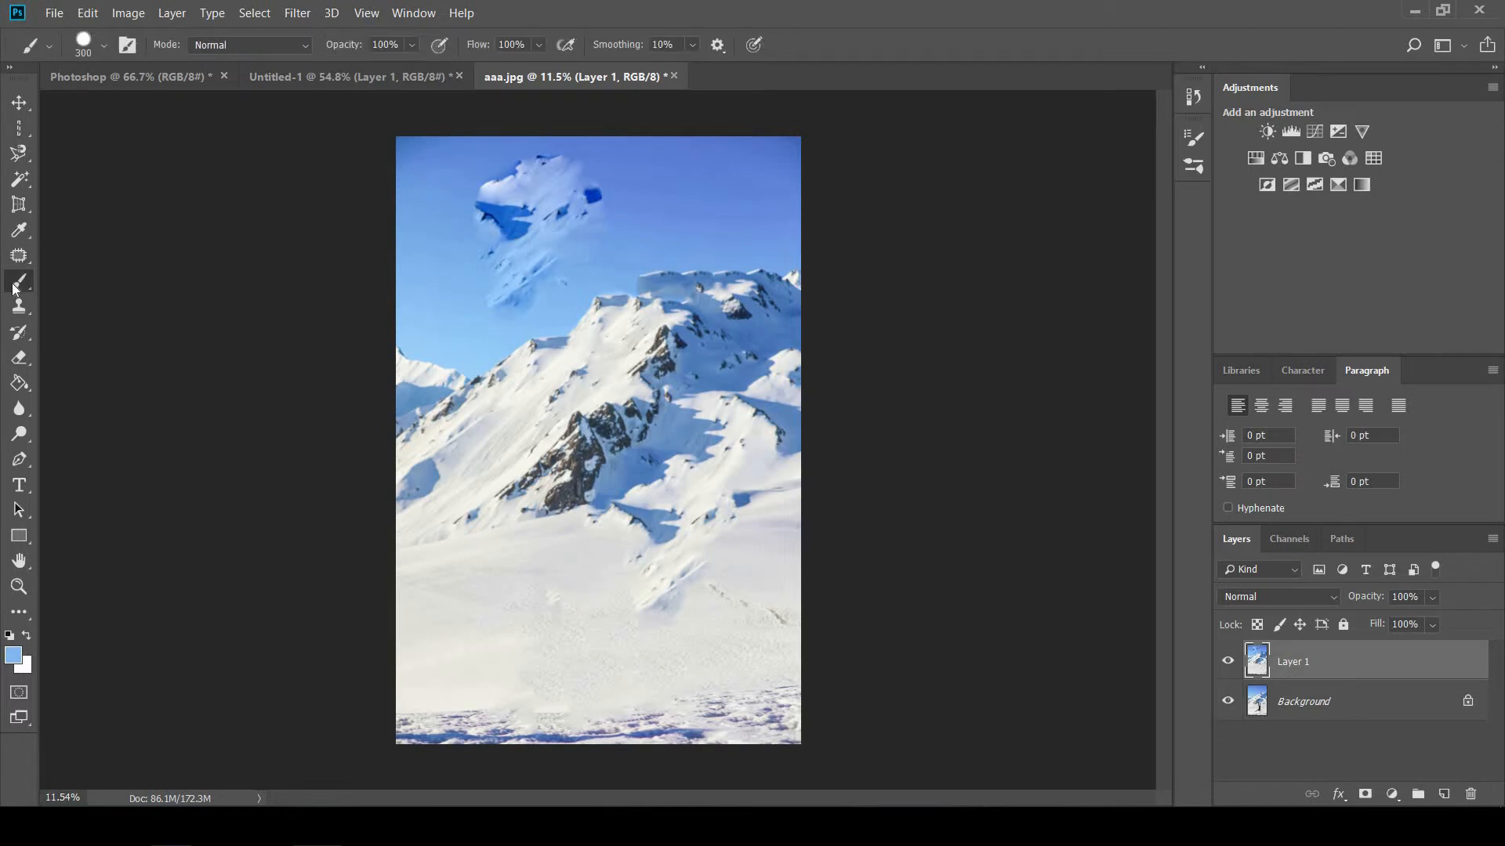
{"action": "right_click", "coordinate": [14, 288]}
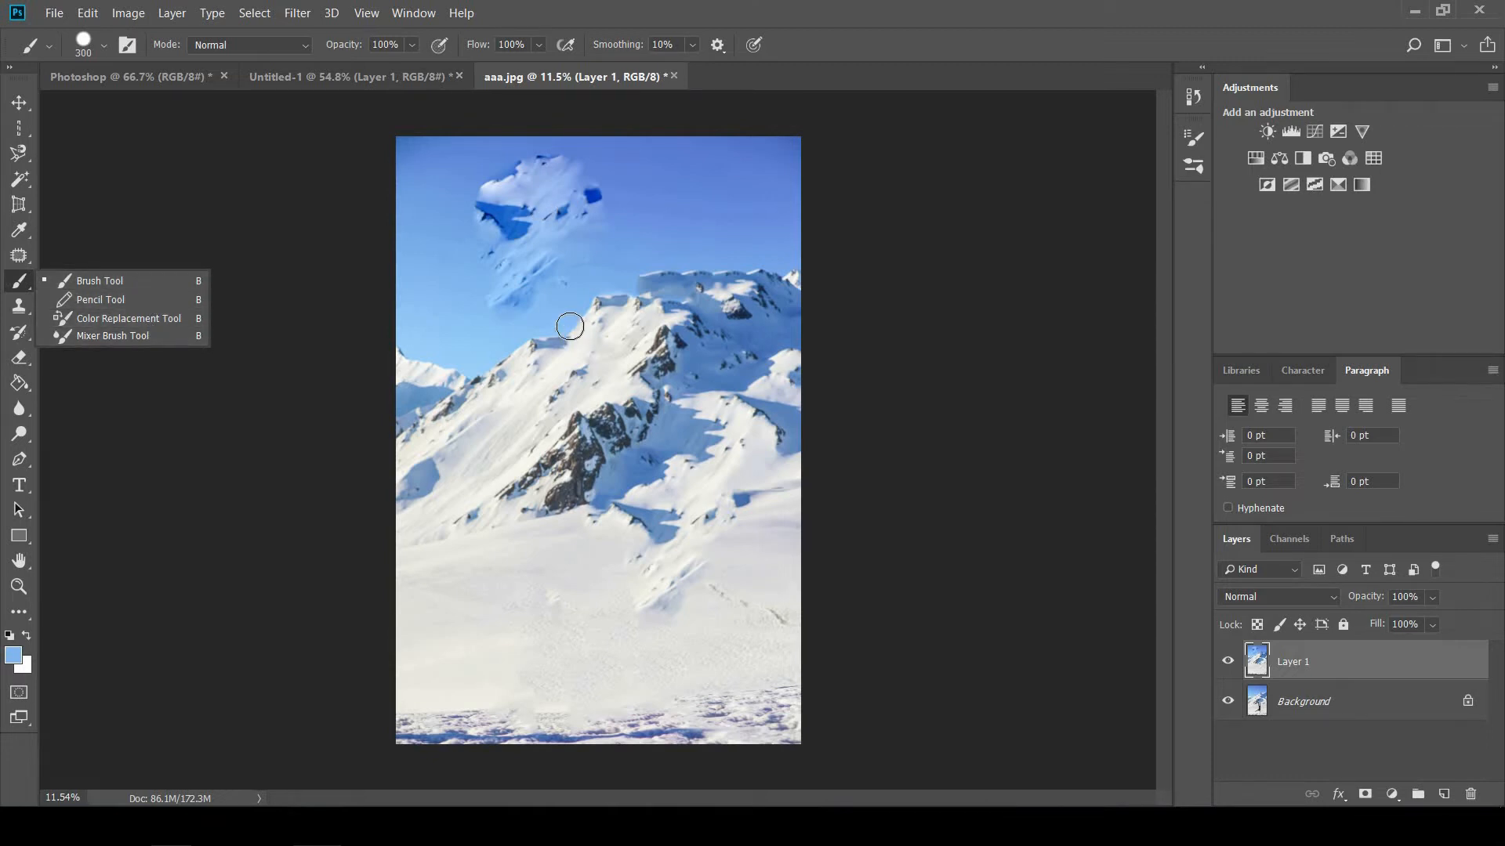
{"action": "mouse_move", "coordinate": [666, 226]}
{"action": "left_mouse_down"}
{"action": "mouse_move", "coordinate": [531, 426]}
{"action": "mouse_move", "coordinate": [504, 497]}
{"action": "mouse_move", "coordinate": [655, 626]}
{"action": "mouse_move", "coordinate": [731, 532]}
{"action": "left_mouse_up"}
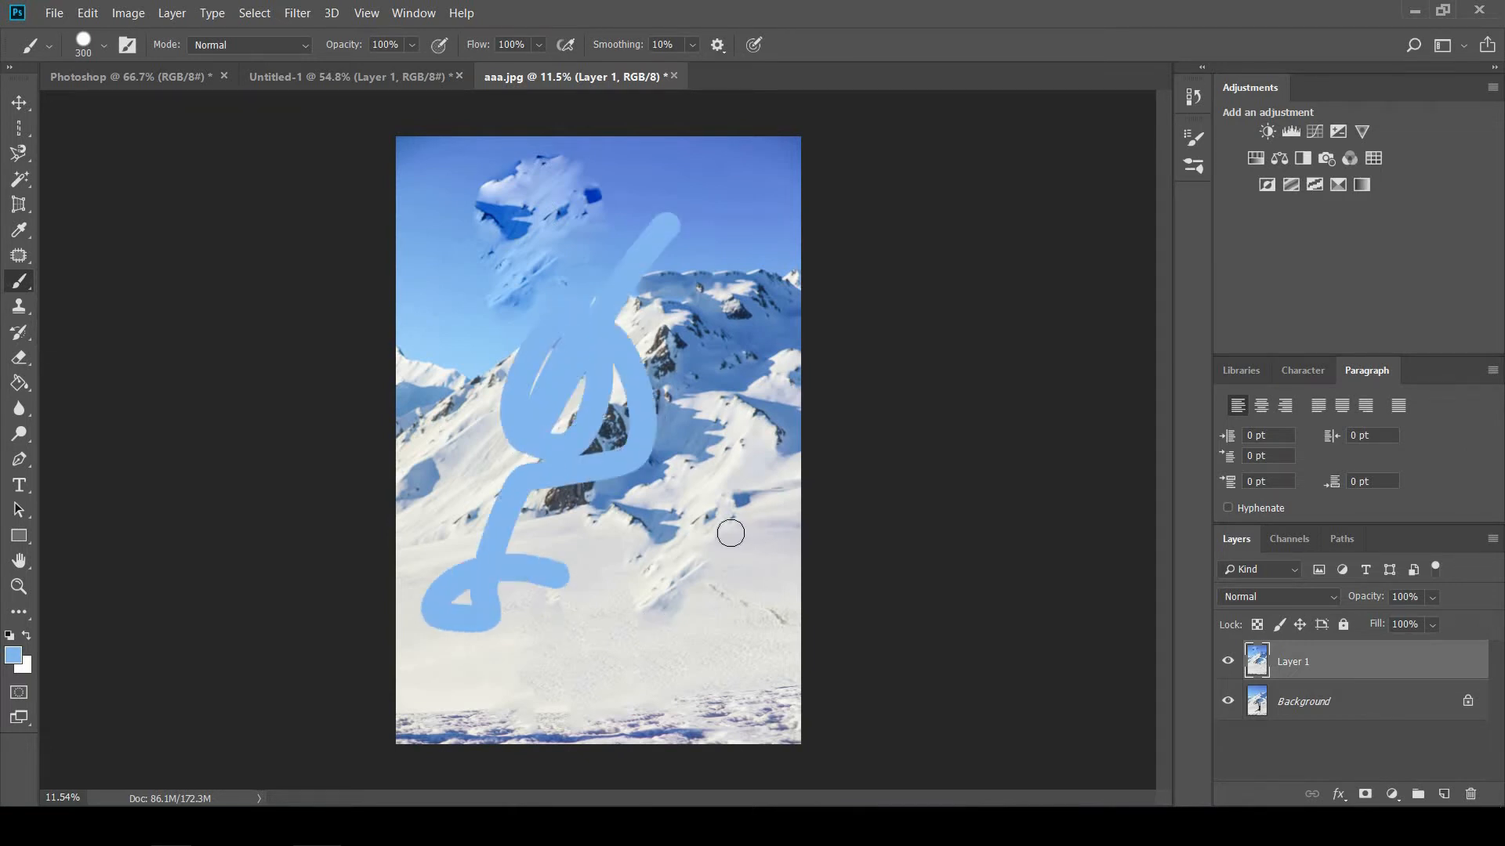
Change the foreground color to a vivid blue and scribble over the peak and sky with the Brush Tool
{"action": "key", "text": "i"}
{"action": "left_click", "coordinate": [22, 650]}
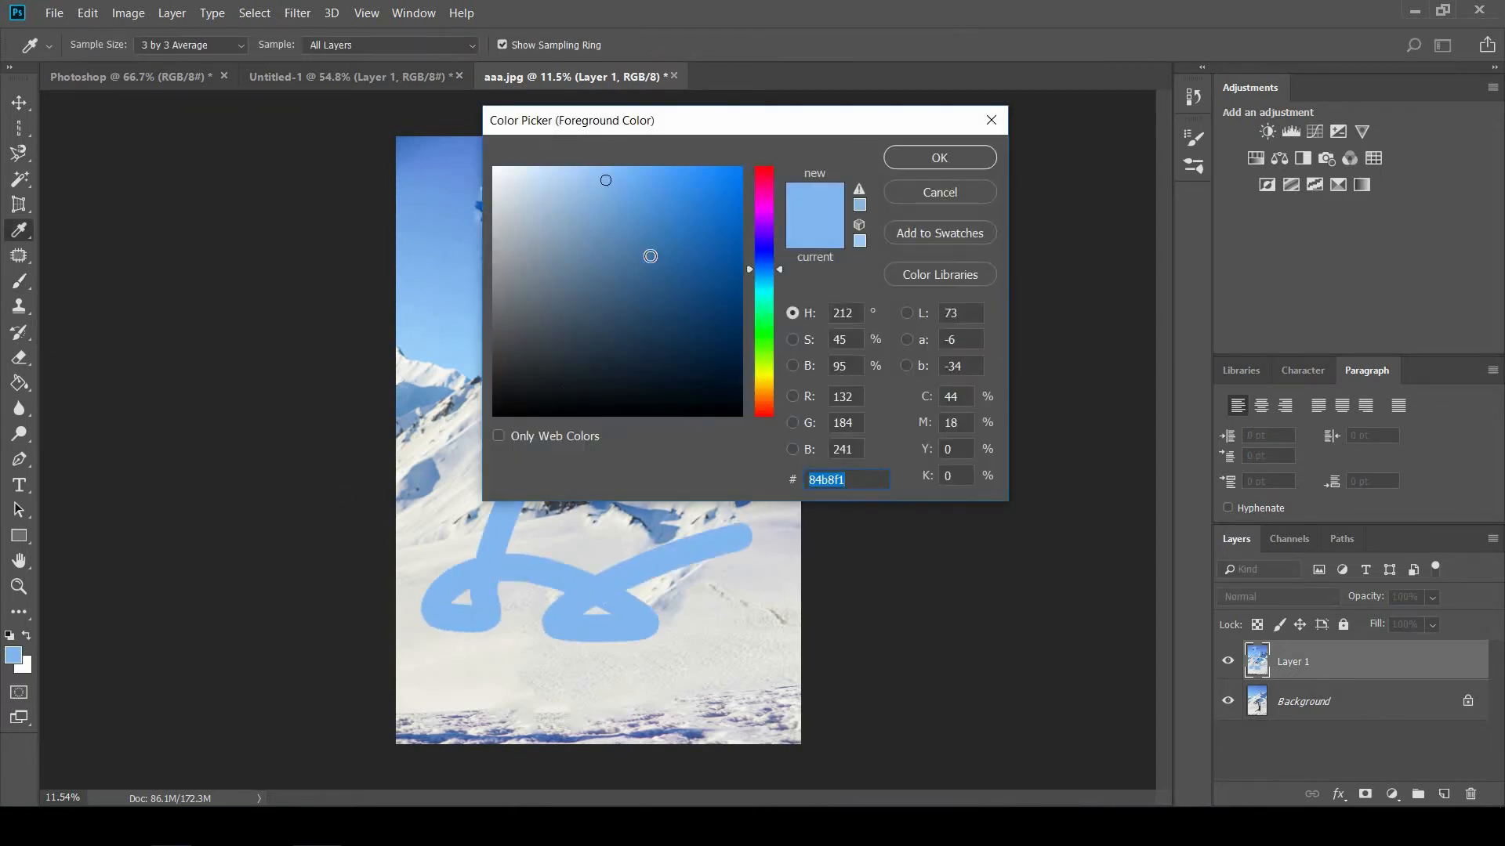
{"action": "type", "text": "000000"}
{"action": "left_click_drag", "start_coordinate": [587, 246], "coordinate": [661, 257]}
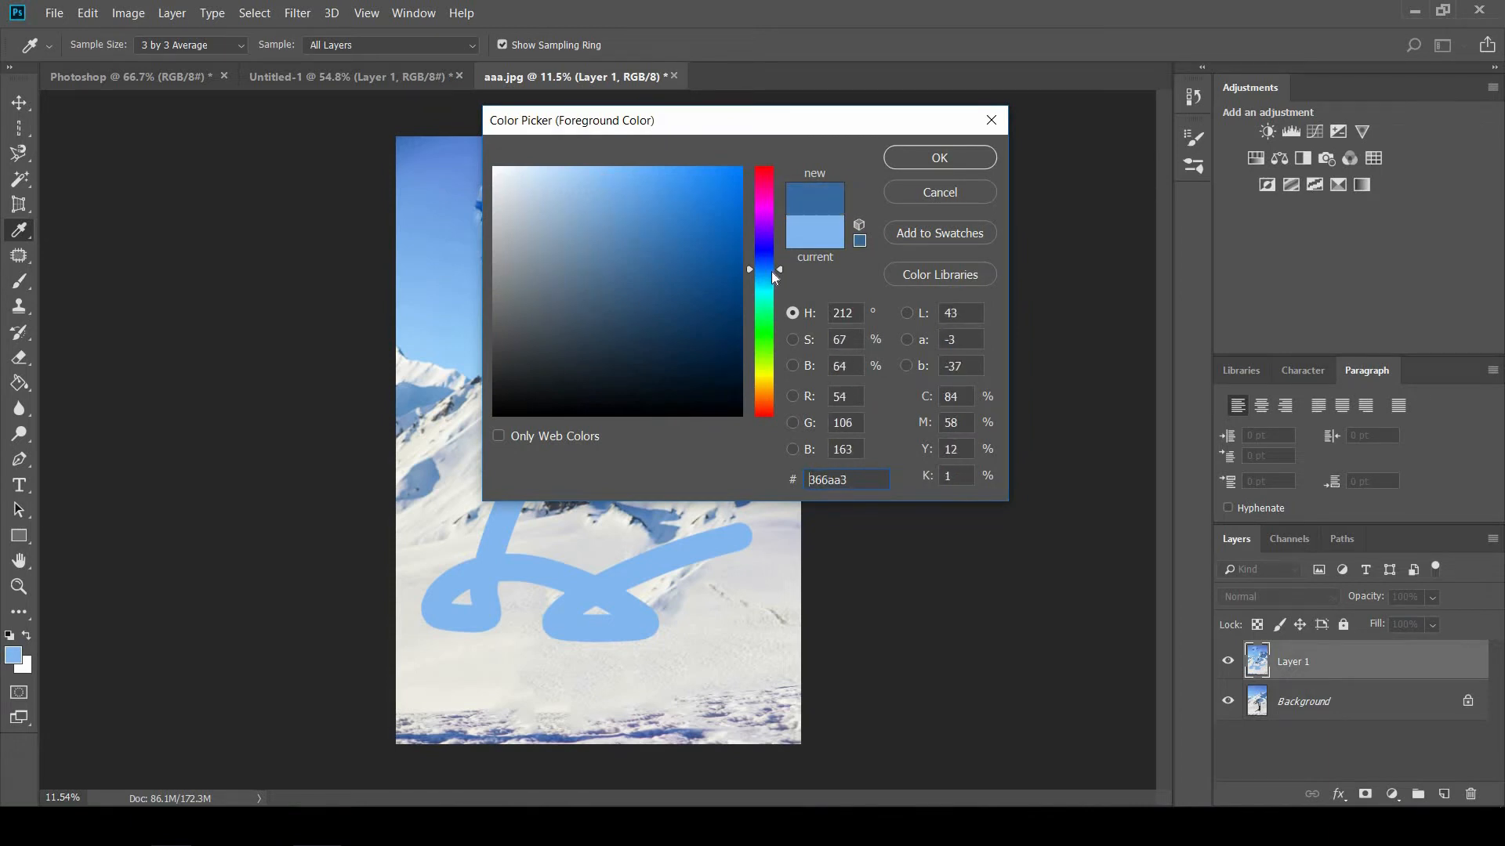
{"action": "mouse_move", "coordinate": [762, 414]}
{"action": "left_mouse_down"}
{"action": "mouse_move", "coordinate": [662, 255]}
{"action": "mouse_move", "coordinate": [742, 194]}
{"action": "left_mouse_up"}
{"action": "left_click", "coordinate": [938, 156]}
{"action": "mouse_move", "coordinate": [480, 313]}
{"action": "left_mouse_down"}
{"action": "mouse_move", "coordinate": [560, 431]}
{"action": "mouse_move", "coordinate": [768, 161]}
{"action": "mouse_move", "coordinate": [788, 318]}
{"action": "mouse_move", "coordinate": [655, 438]}
{"action": "mouse_move", "coordinate": [636, 434]}
{"action": "mouse_move", "coordinate": [619, 285]}
{"action": "mouse_move", "coordinate": [550, 308]}
{"action": "mouse_move", "coordinate": [609, 393]}
{"action": "mouse_move", "coordinate": [603, 269]}
{"action": "mouse_move", "coordinate": [626, 410]}
{"action": "mouse_move", "coordinate": [656, 329]}
{"action": "mouse_move", "coordinate": [638, 405]}
{"action": "mouse_move", "coordinate": [667, 391]}
{"action": "left_mouse_up"}
Enlarge the brush to 5000 px and stamp one large blue circle over the middle of the photo
{"action": "left_click", "coordinate": [104, 45]}
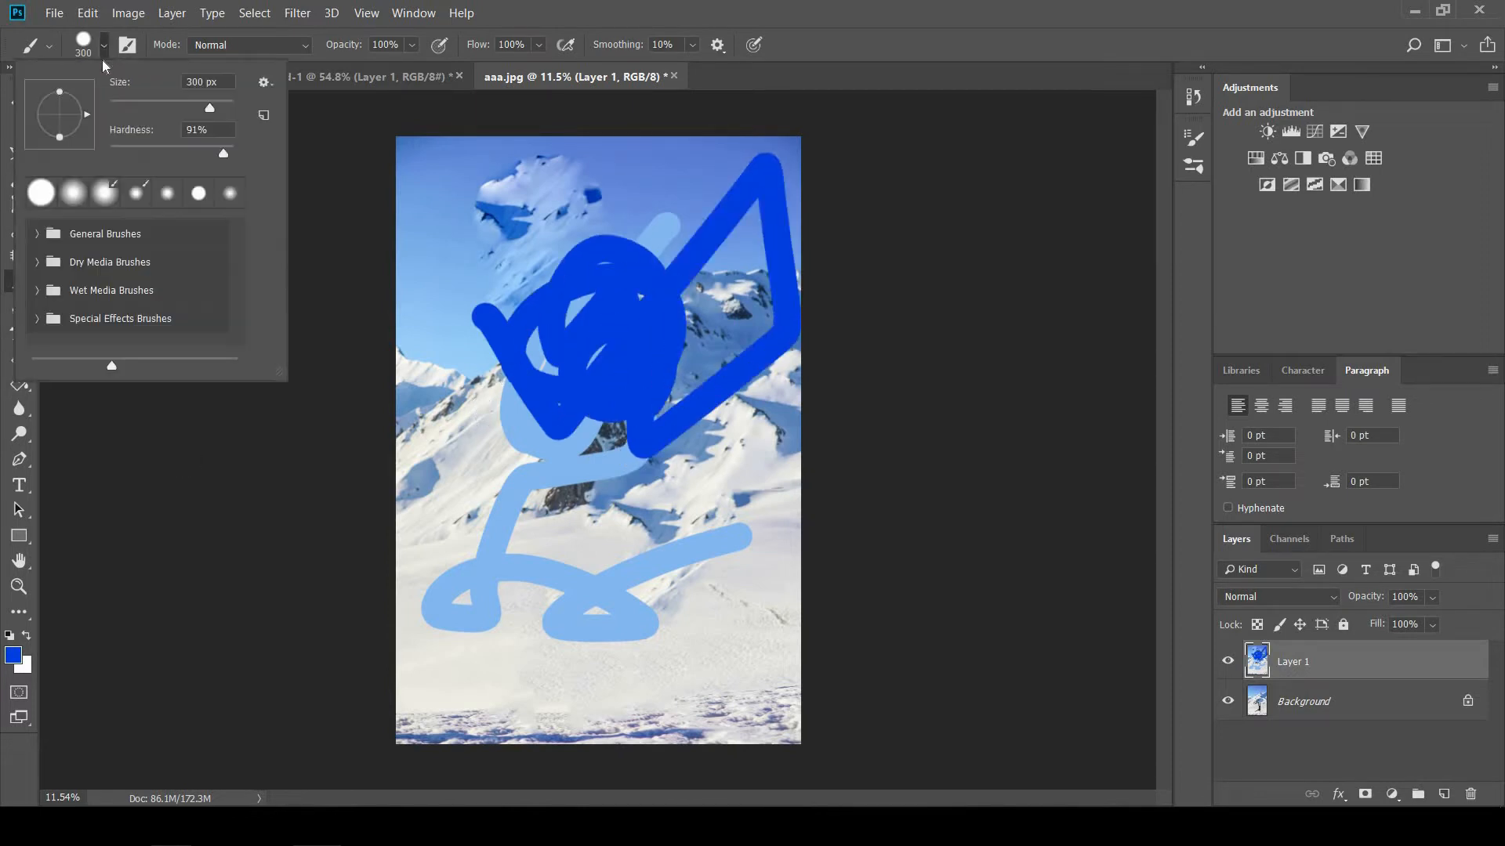
{"action": "left_click_drag", "start_coordinate": [209, 107], "coordinate": [190, 108]}
{"action": "mouse_move", "coordinate": [223, 177]}
{"action": "left_mouse_down"}
{"action": "mouse_move", "coordinate": [247, 179]}
{"action": "mouse_move", "coordinate": [171, 167]}
{"action": "mouse_move", "coordinate": [253, 148]}
{"action": "left_mouse_up"}
{"action": "left_click_drag", "start_coordinate": [224, 153], "coordinate": [284, 165]}
{"action": "key", "text": "Return"}
{"action": "left_click", "coordinate": [603, 395]}
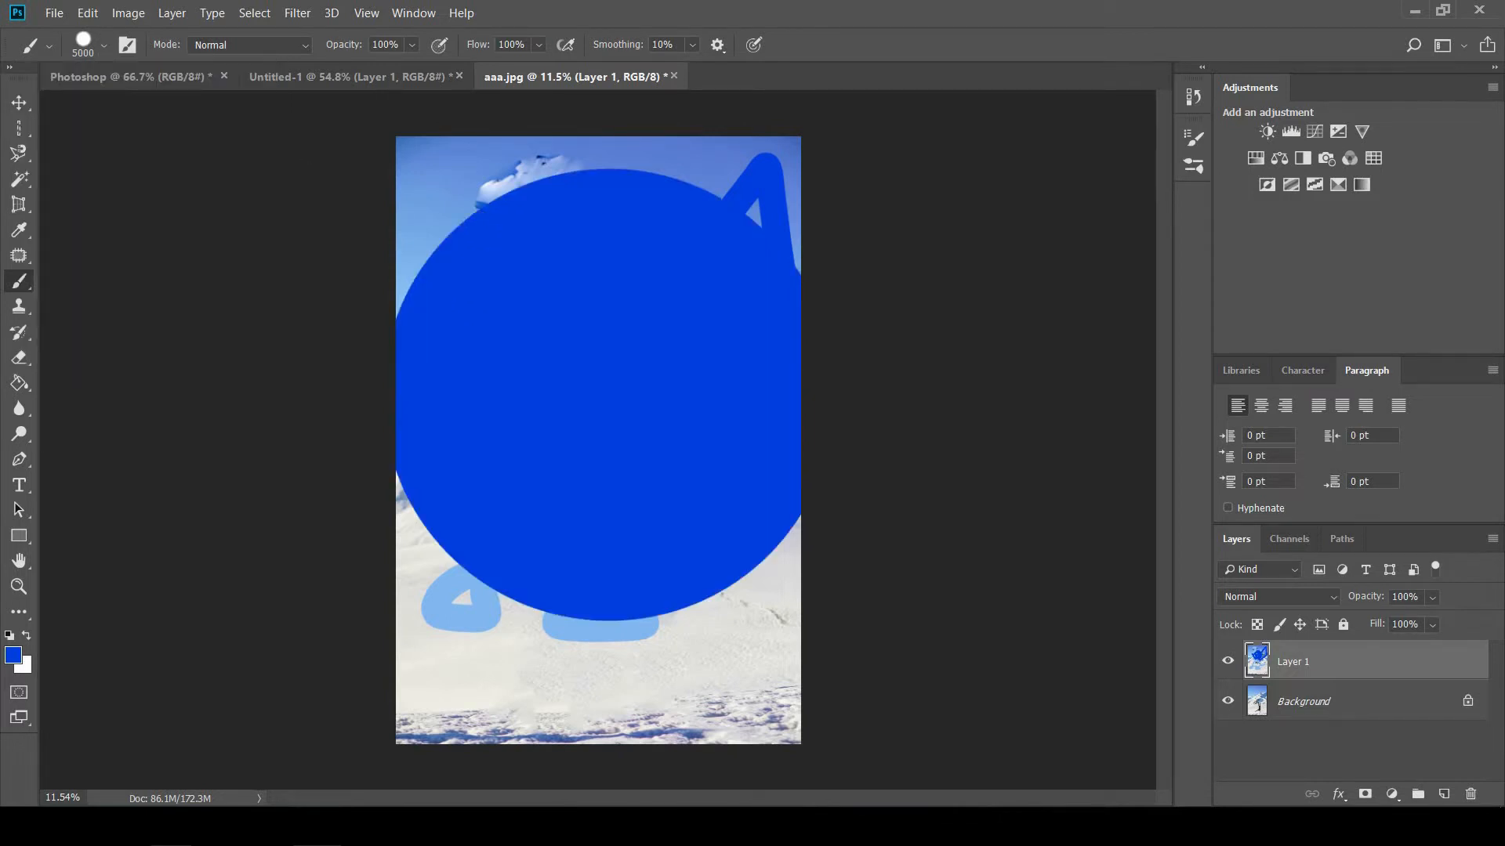
Stamp another large blue circle on the photo, set the brush hardness to 30%, and stamp a soft-edged blue spot lower down
{"action": "left_click", "coordinate": [613, 392]}
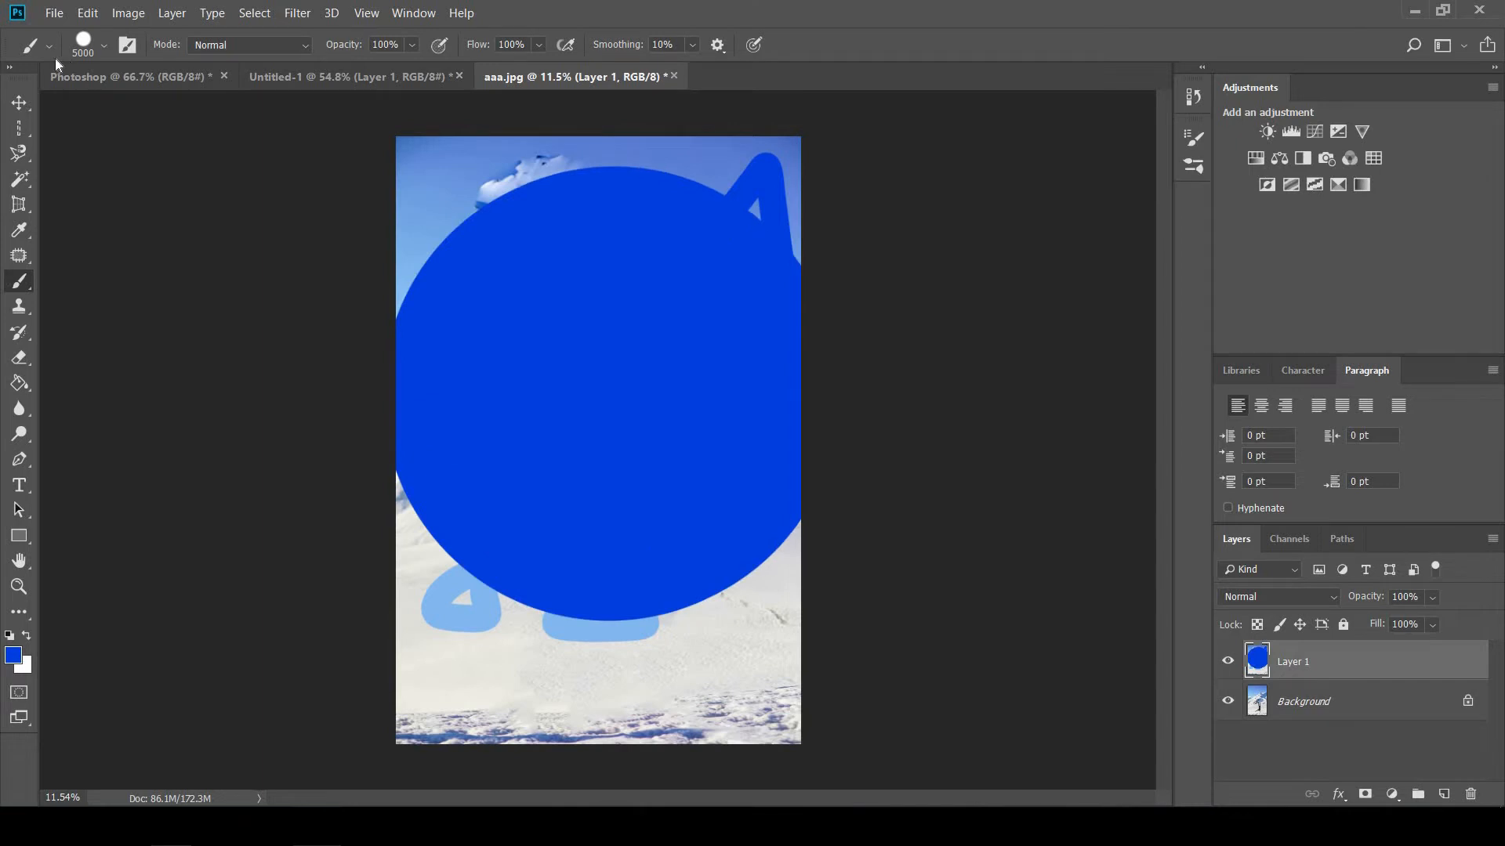
{"action": "left_click", "coordinate": [103, 46]}
{"action": "left_click", "coordinate": [146, 149]}
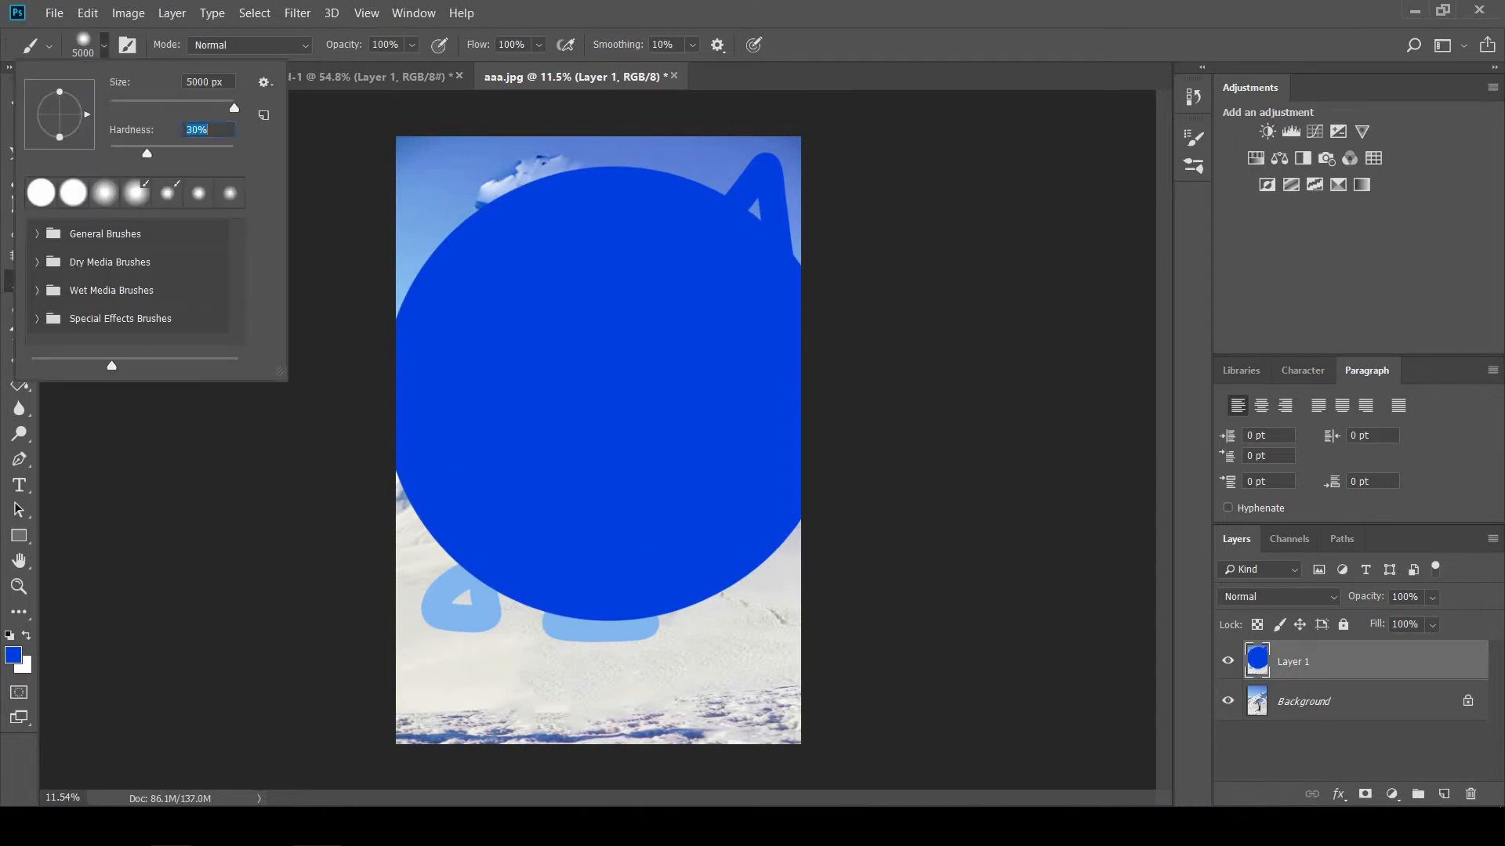
{"action": "key", "text": "Return"}
{"action": "left_click", "coordinate": [571, 511]}
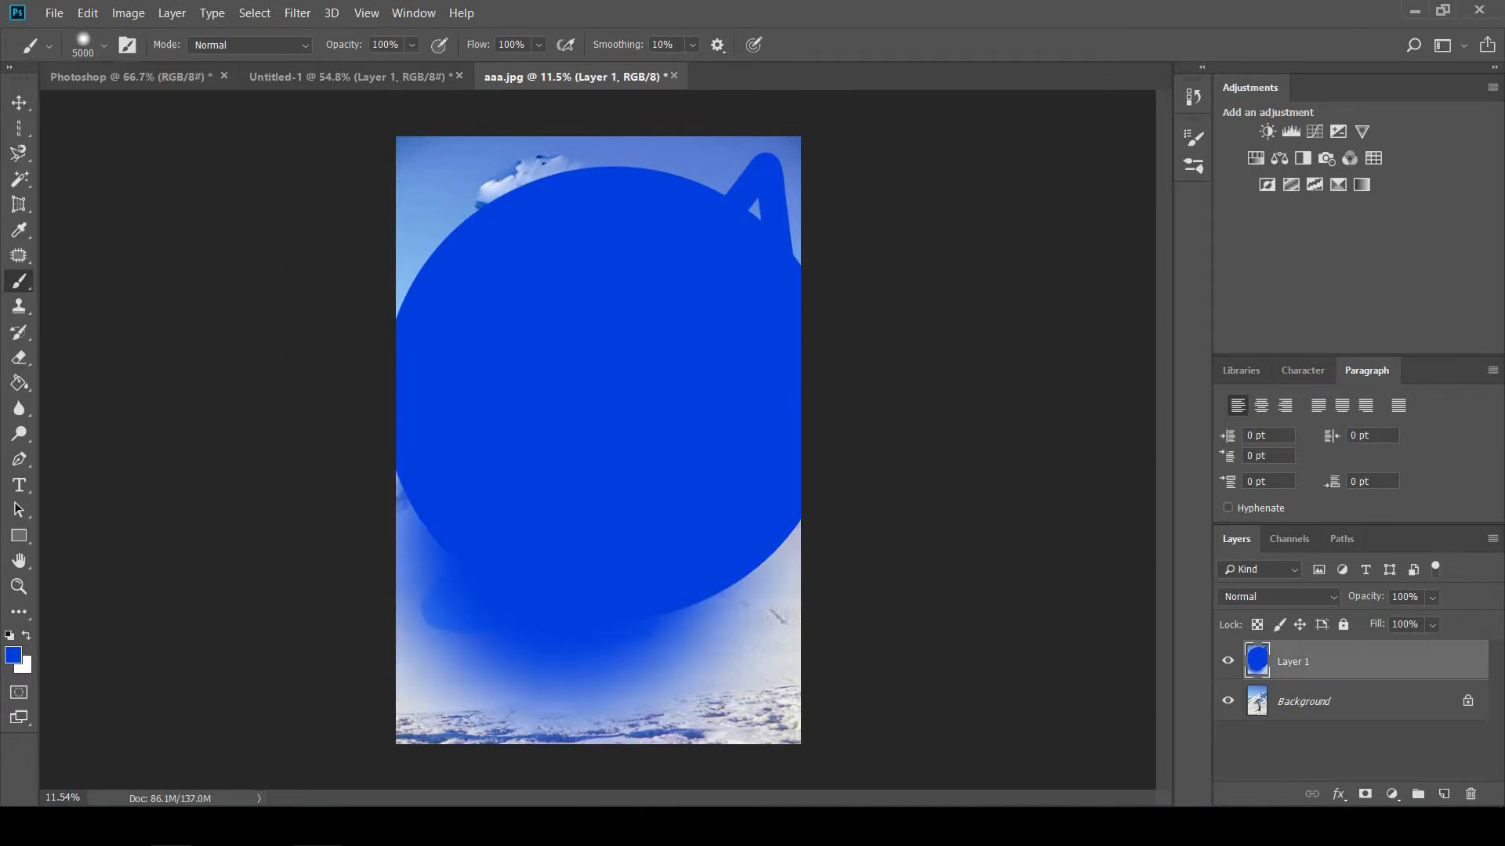
Undo the blue brush marks and paint a soft vertical blue band down the photo with the Brush Tool at size 2900
{"action": "key", "text": "ctrl+z"}
{"action": "key", "text": "ctrl+z"}
{"action": "key", "text": "ctrl+z"}
{"action": "key", "text": "ctrl+z"}
{"action": "key", "text": "ctrl+z"}
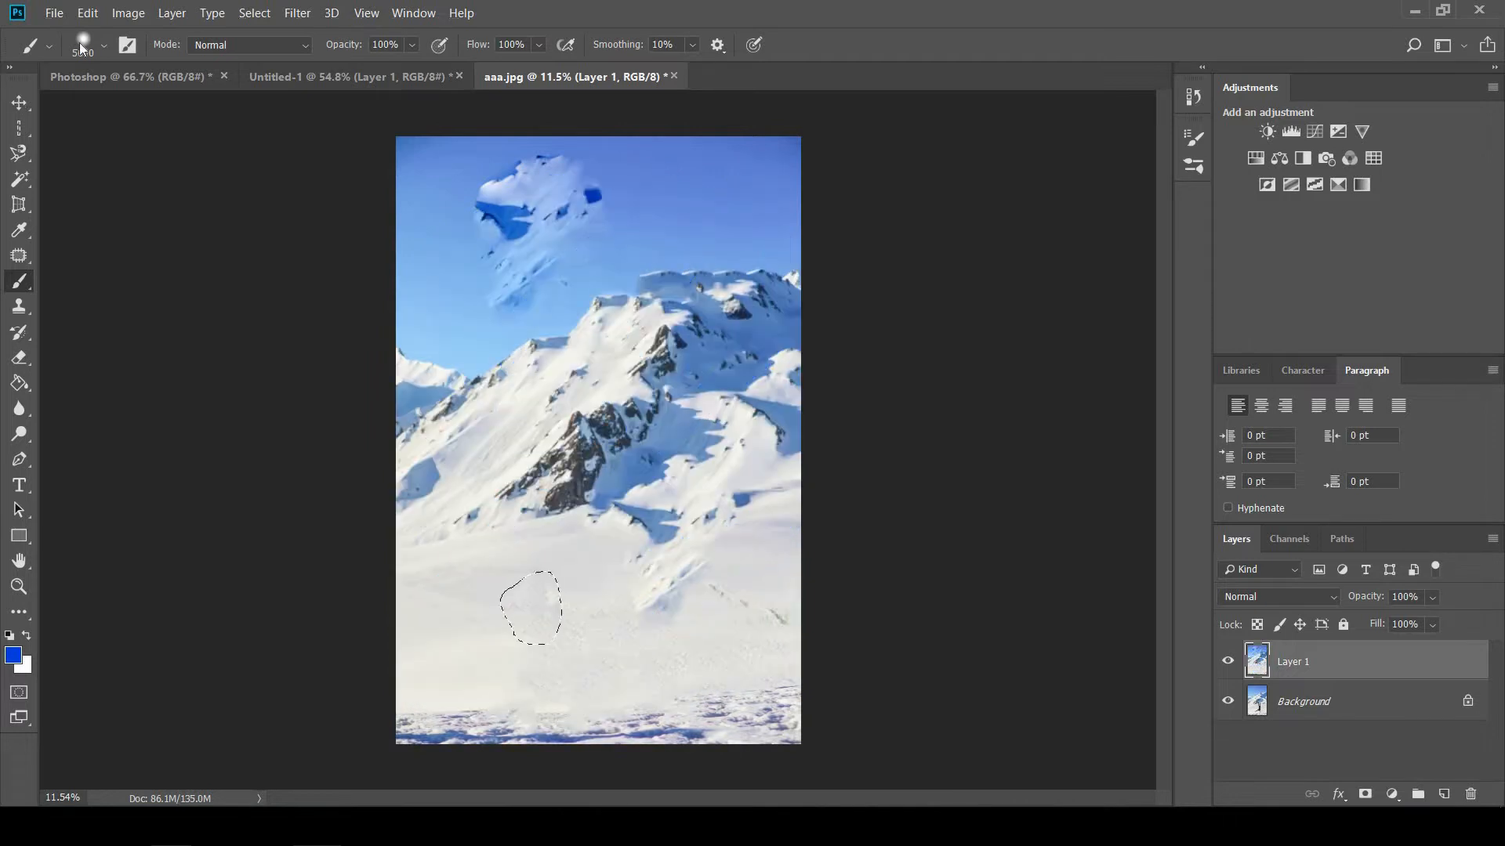
{"action": "left_click", "coordinate": [276, 45]}
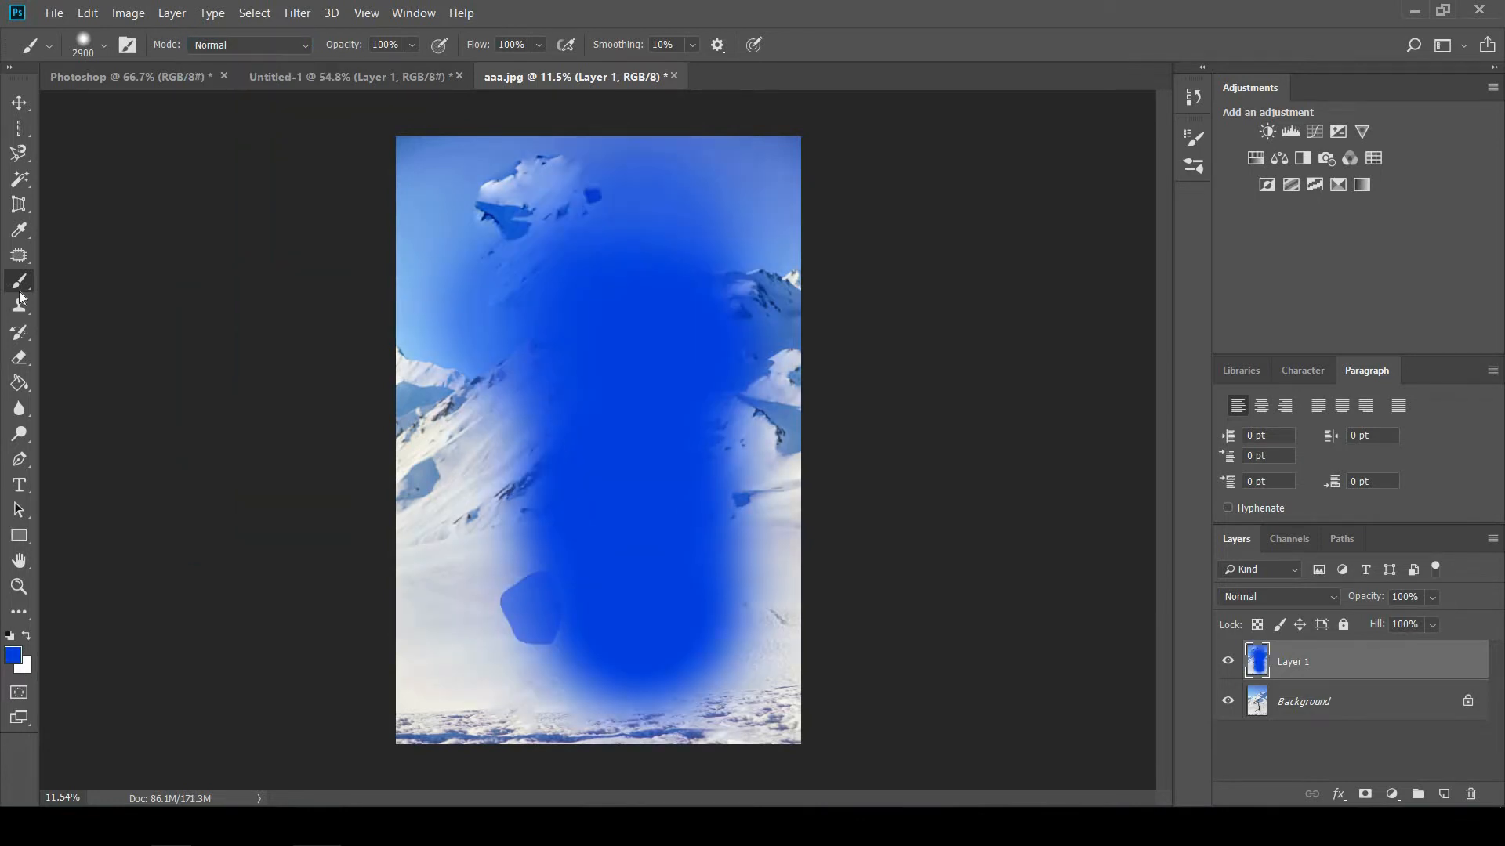
Switch to the Pencil Tool and draw a short vertical stroke on the snow beside the blue band
{"action": "right_click", "coordinate": [19, 280]}
{"action": "left_click", "coordinate": [92, 292]}
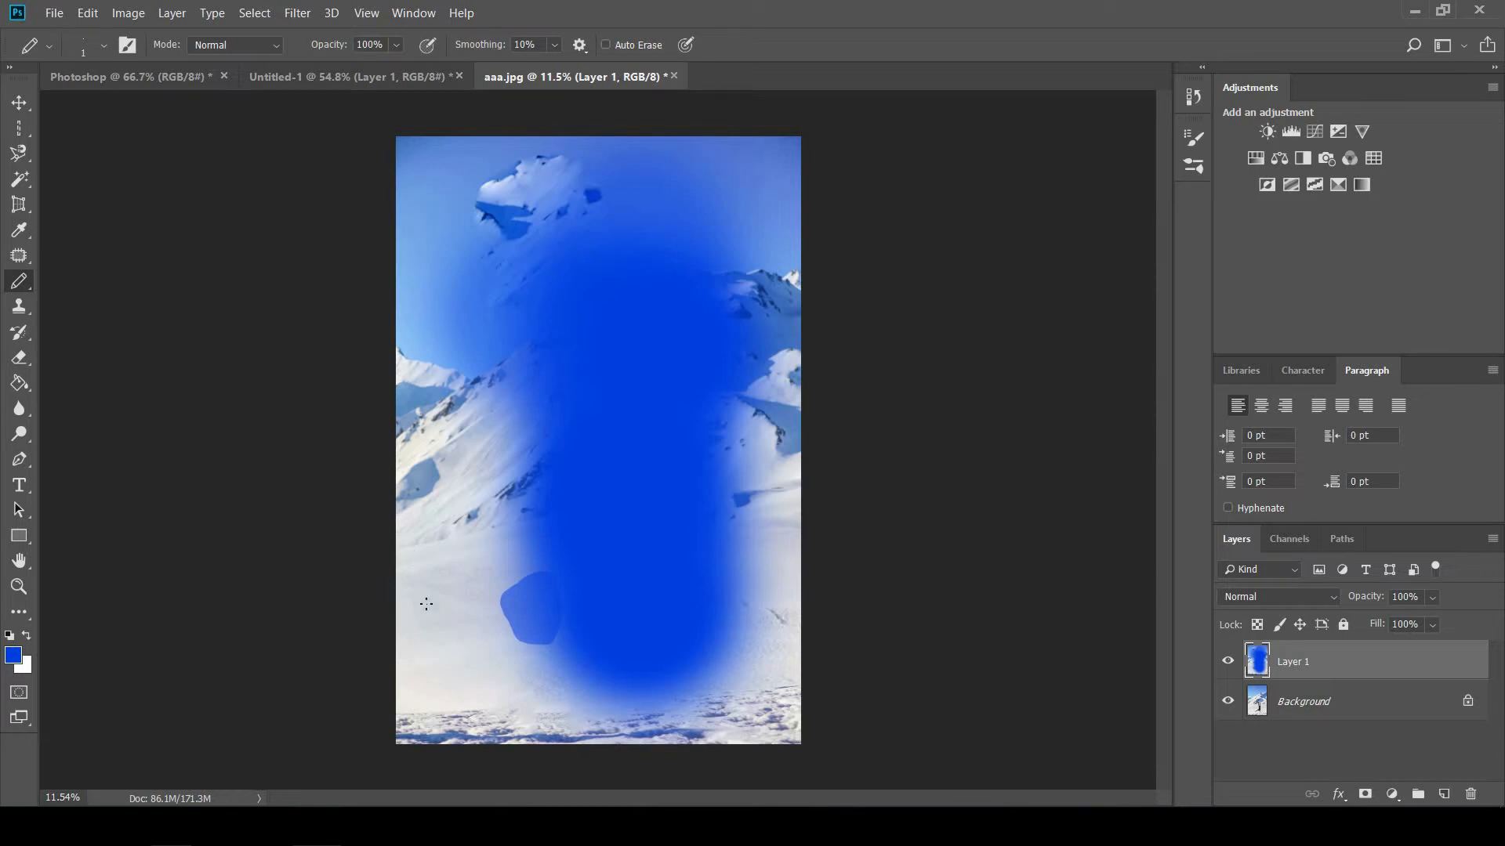
{"action": "left_click", "coordinate": [168, 106]}
{"action": "left_click_drag", "start_coordinate": [467, 521], "coordinate": [459, 618]}
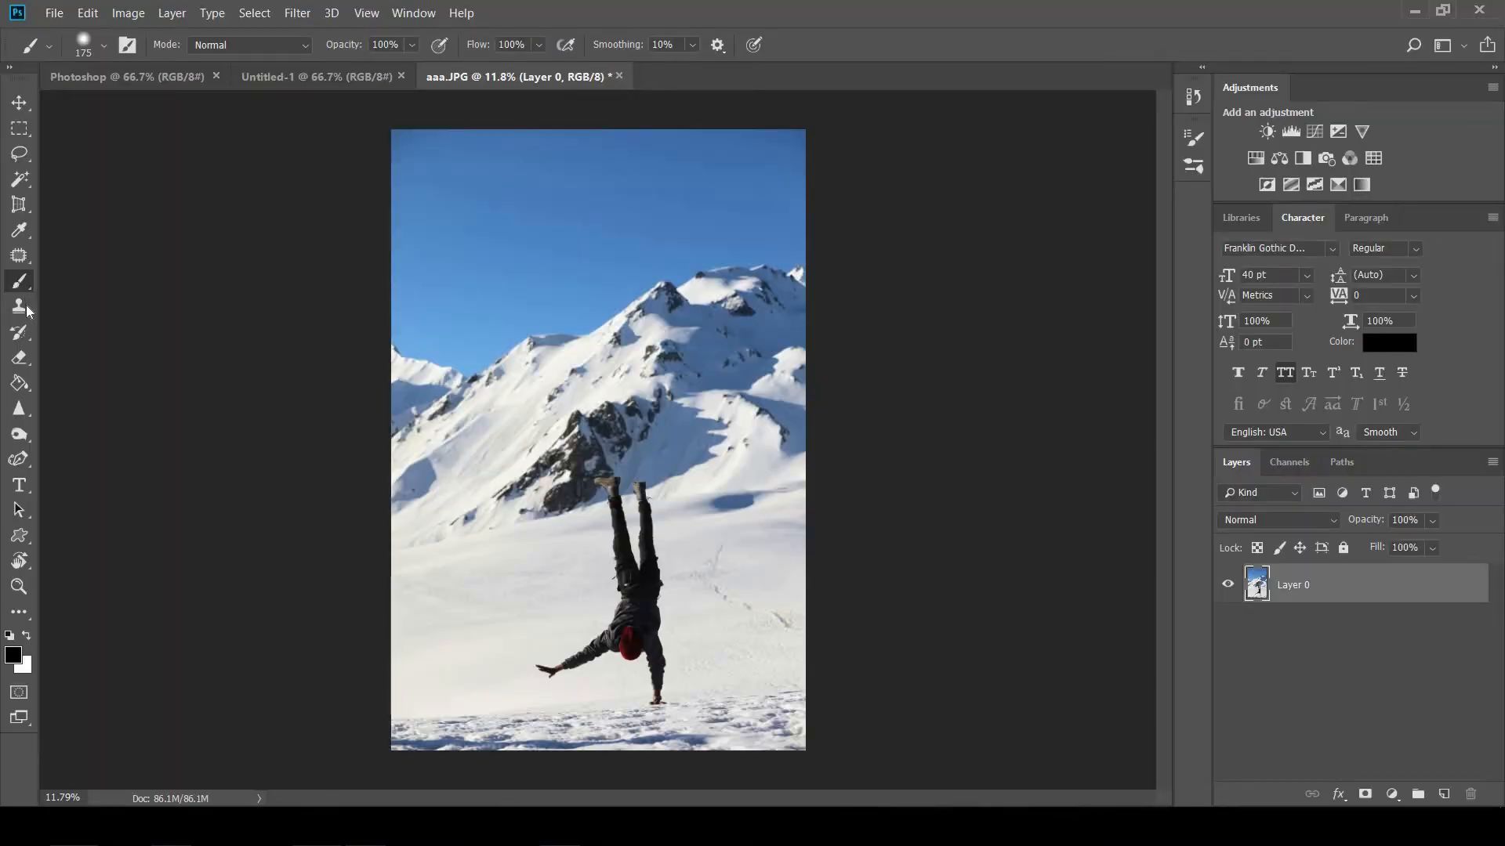
Sample the blue sky with the Clone Stamp Tool and stamp it onto the snow beside the handstanding person
{"action": "left_click", "coordinate": [20, 307]}
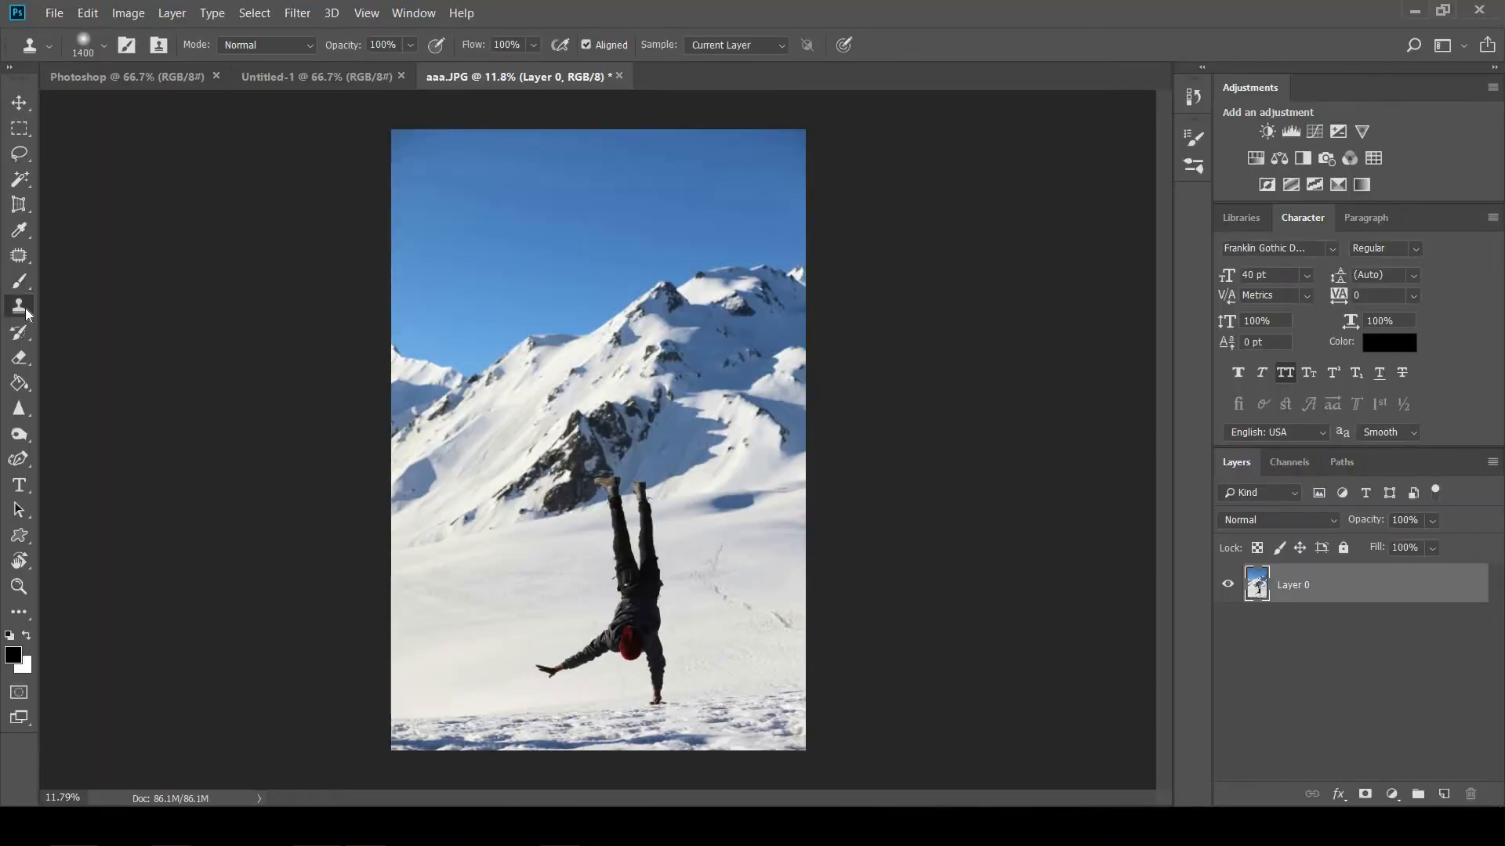
{"action": "right_click", "coordinate": [20, 307]}
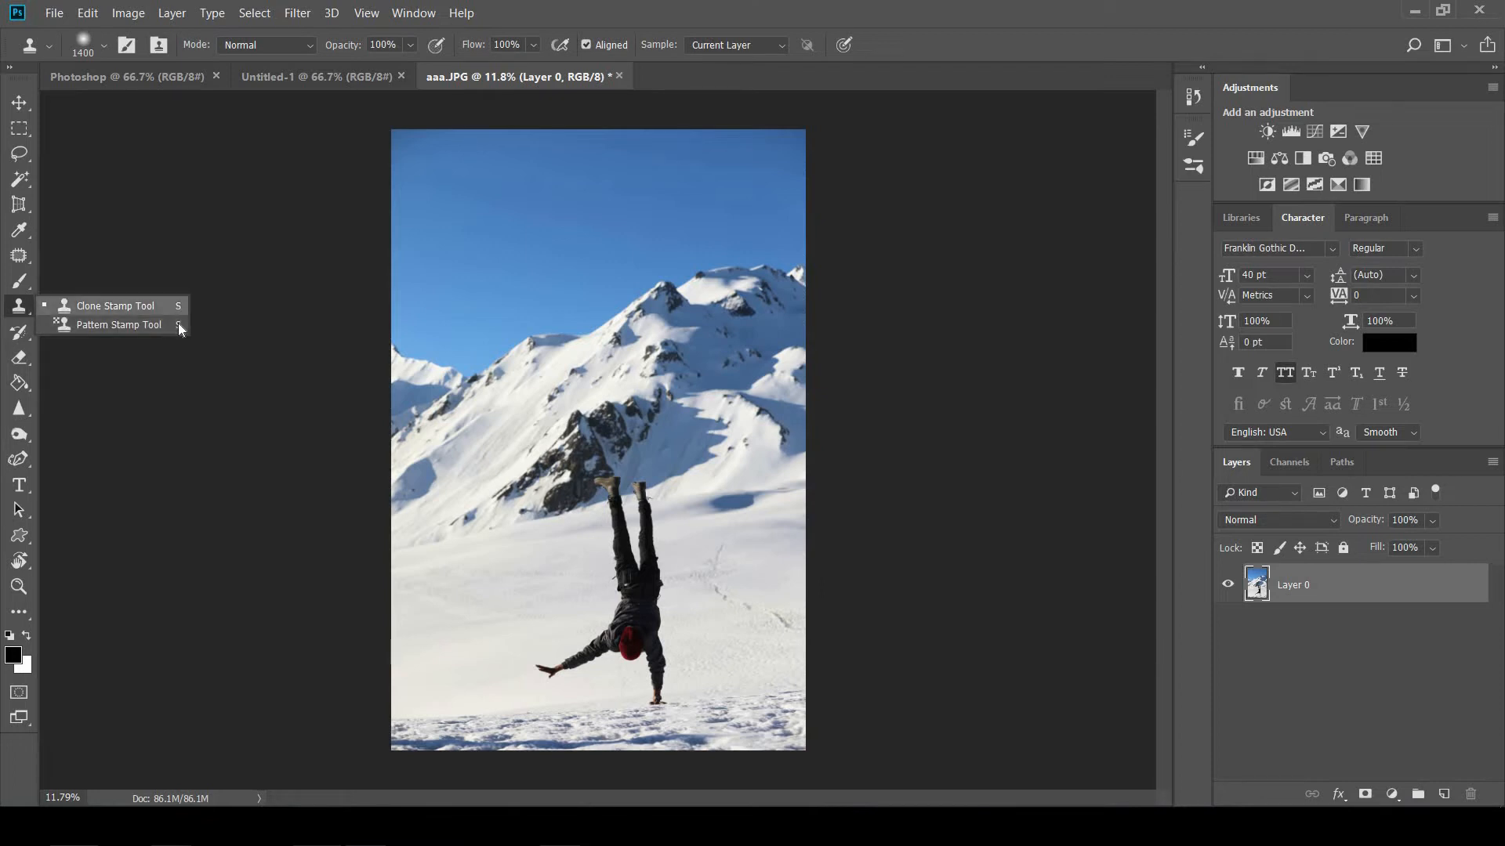
{"action": "left_click", "coordinate": [131, 304]}
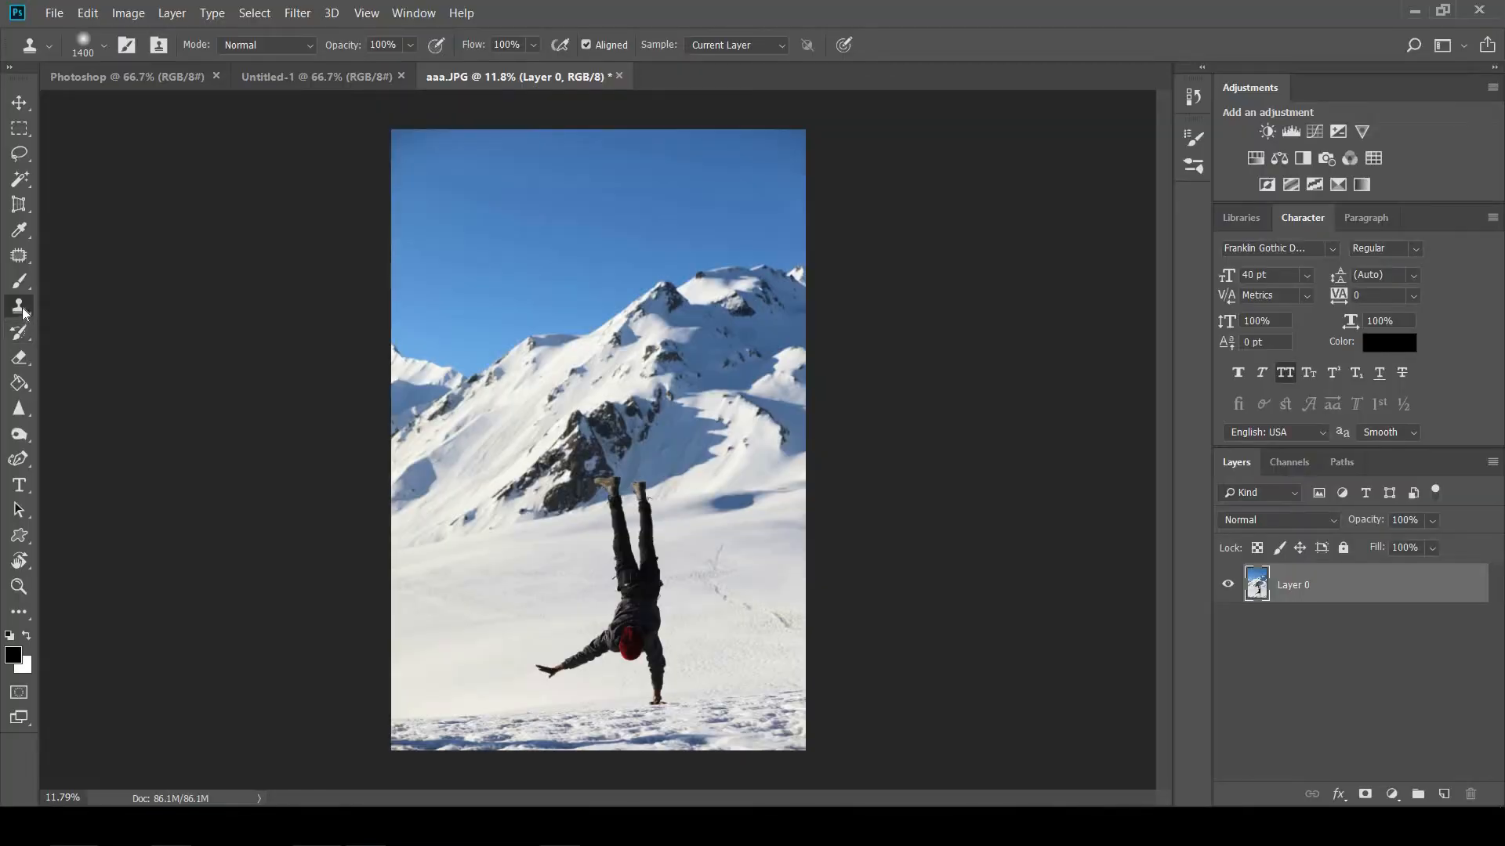
{"action": "right_click", "coordinate": [23, 312]}
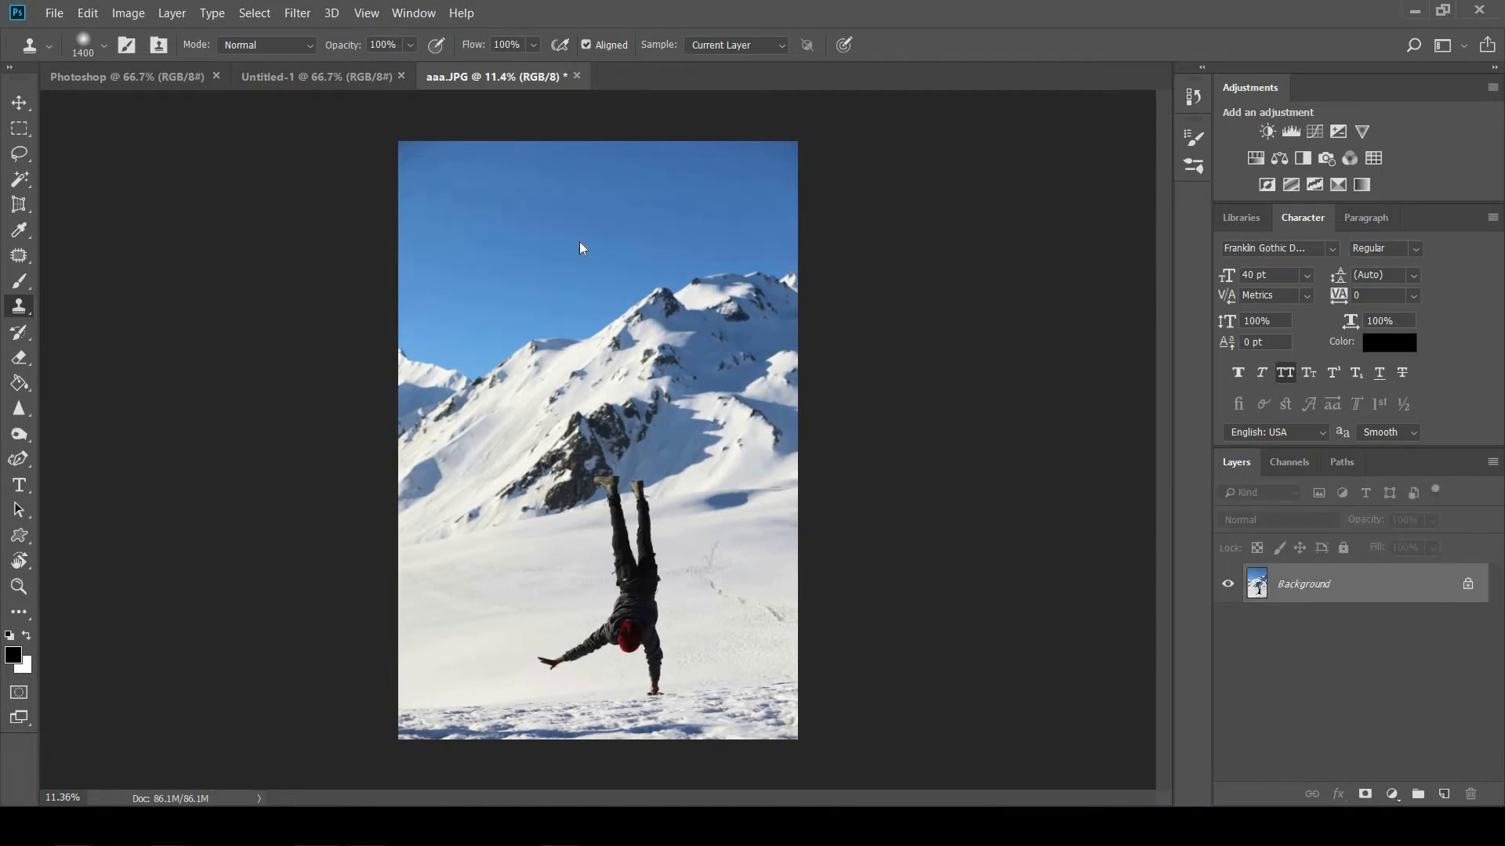
{"action": "left_click", "coordinate": [580, 242]}
{"action": "left_click", "coordinate": [523, 580]}
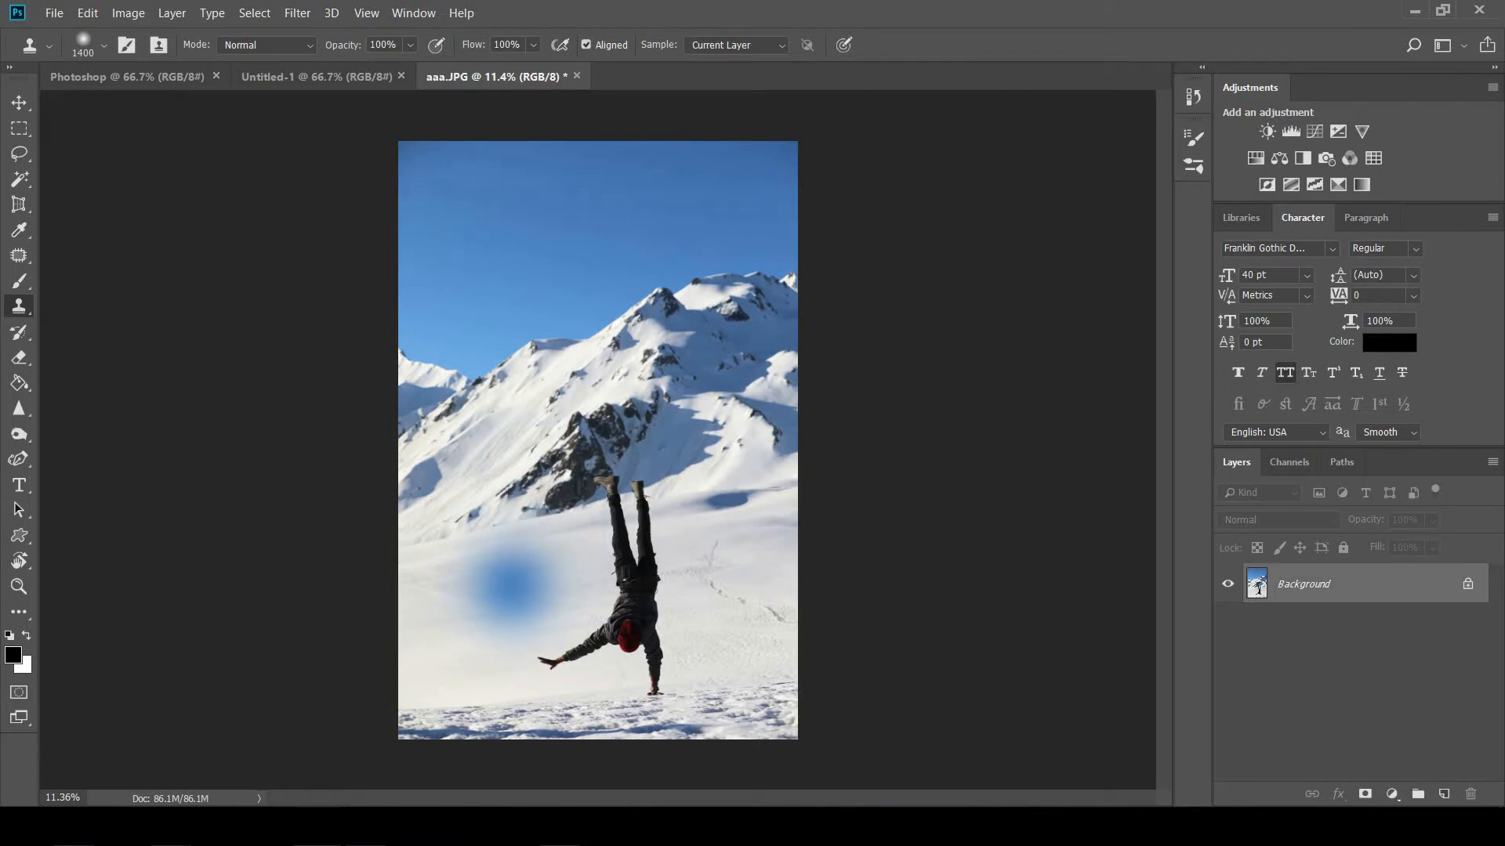
Extend the cloned sky patch sideways across the person's body into a wide blue band
{"action": "left_click", "coordinate": [519, 588]}
{"action": "left_click", "coordinate": [576, 587]}
{"action": "left_click", "coordinate": [636, 586]}
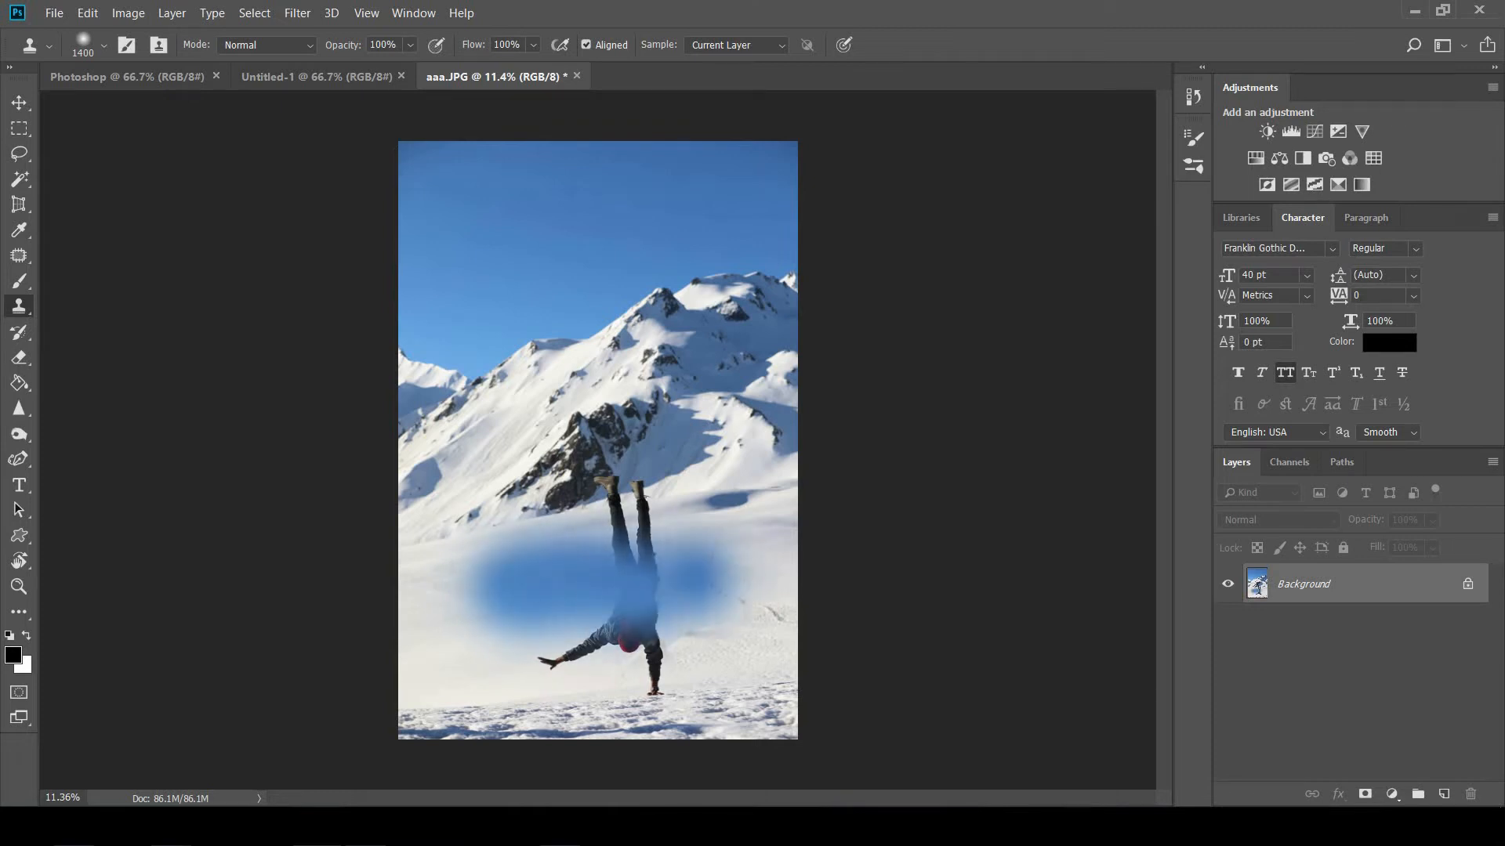
{"action": "mouse_move", "coordinate": [696, 581]}
{"action": "left_mouse_down"}
{"action": "mouse_move", "coordinate": [495, 599]}
{"action": "mouse_move", "coordinate": [699, 572]}
{"action": "left_mouse_up"}
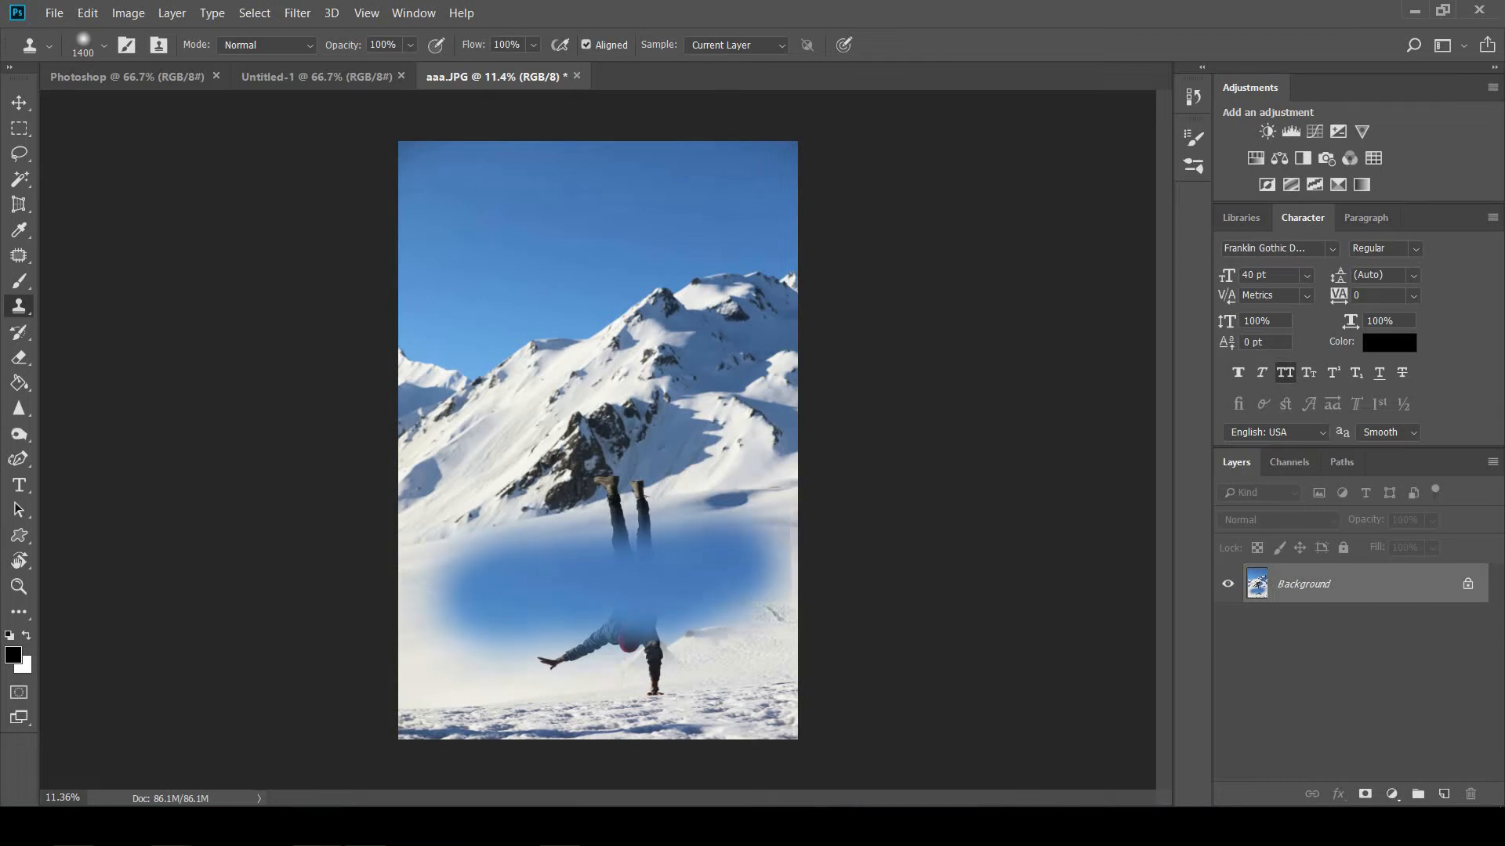
Select the Pattern Stamp Tool, then switch to the History Brush Tool and look at its tool variants
{"action": "right_click", "coordinate": [19, 306]}
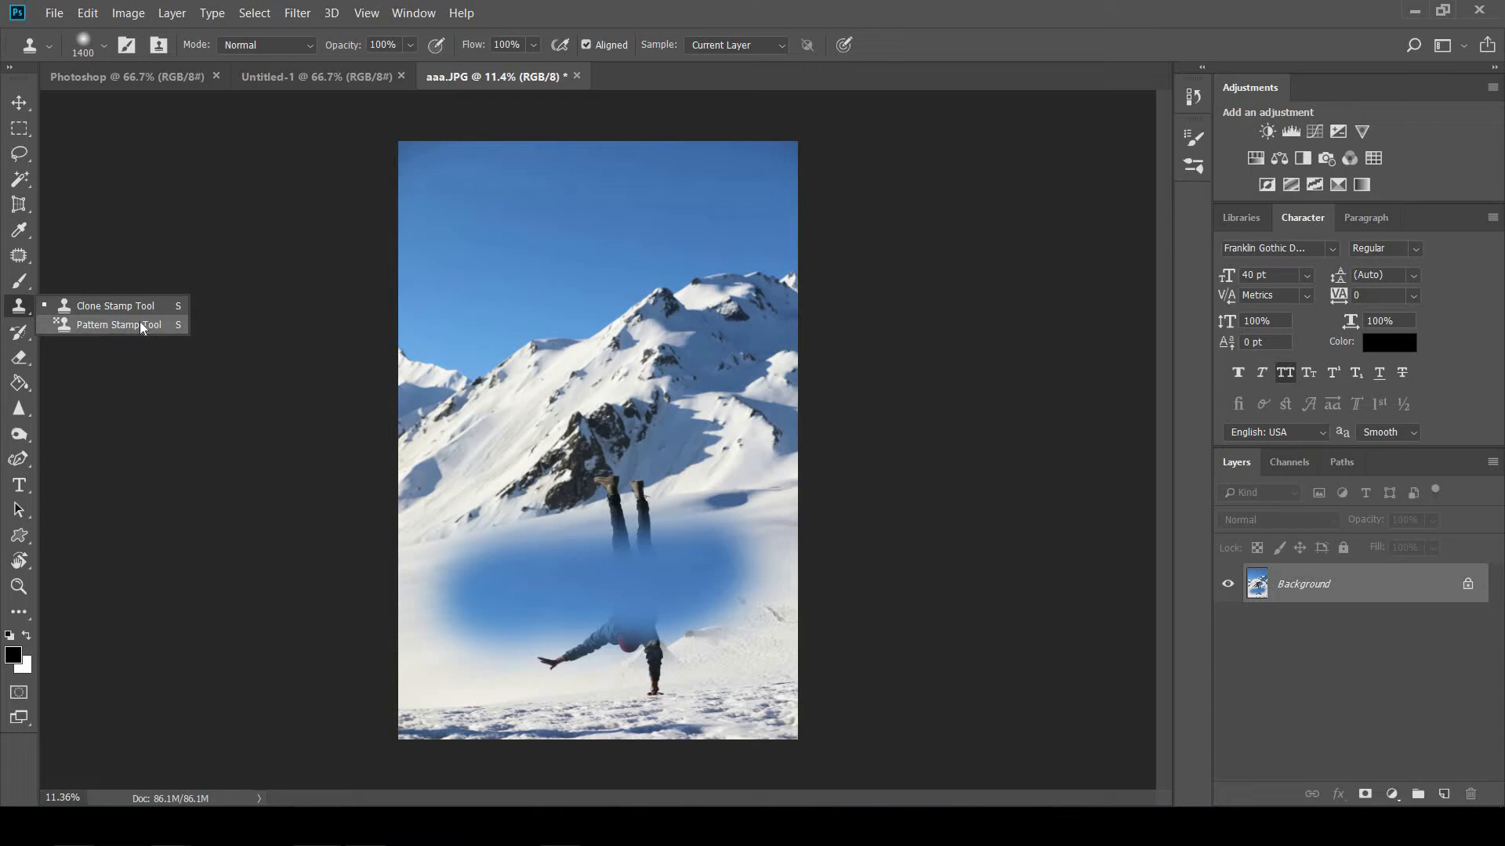
{"action": "left_click", "coordinate": [140, 325]}
{"action": "left_click", "coordinate": [20, 333]}
{"action": "right_click", "coordinate": [20, 333]}
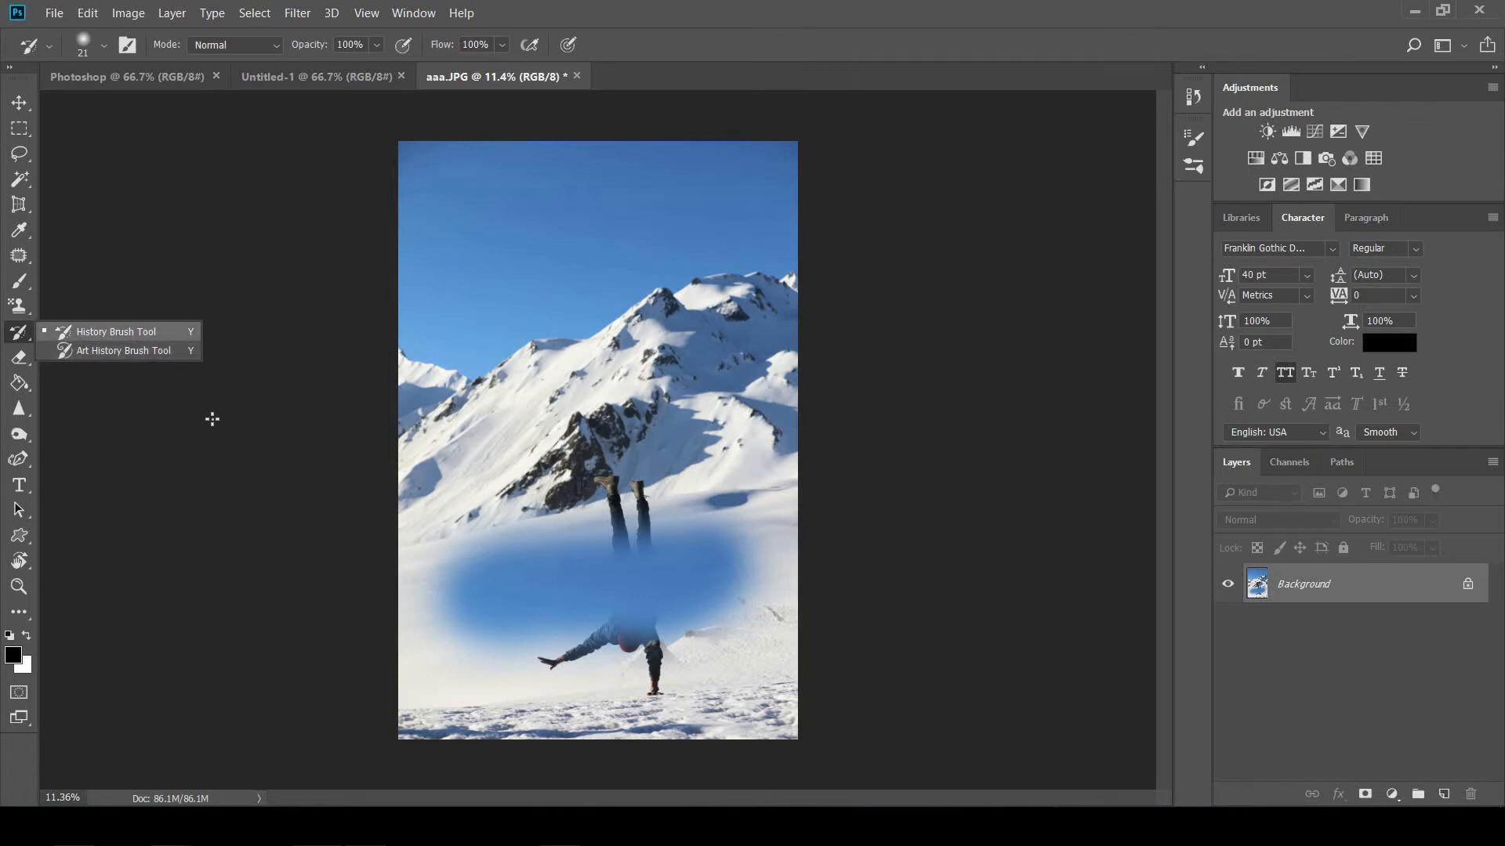
{"action": "left_click", "coordinate": [18, 335]}
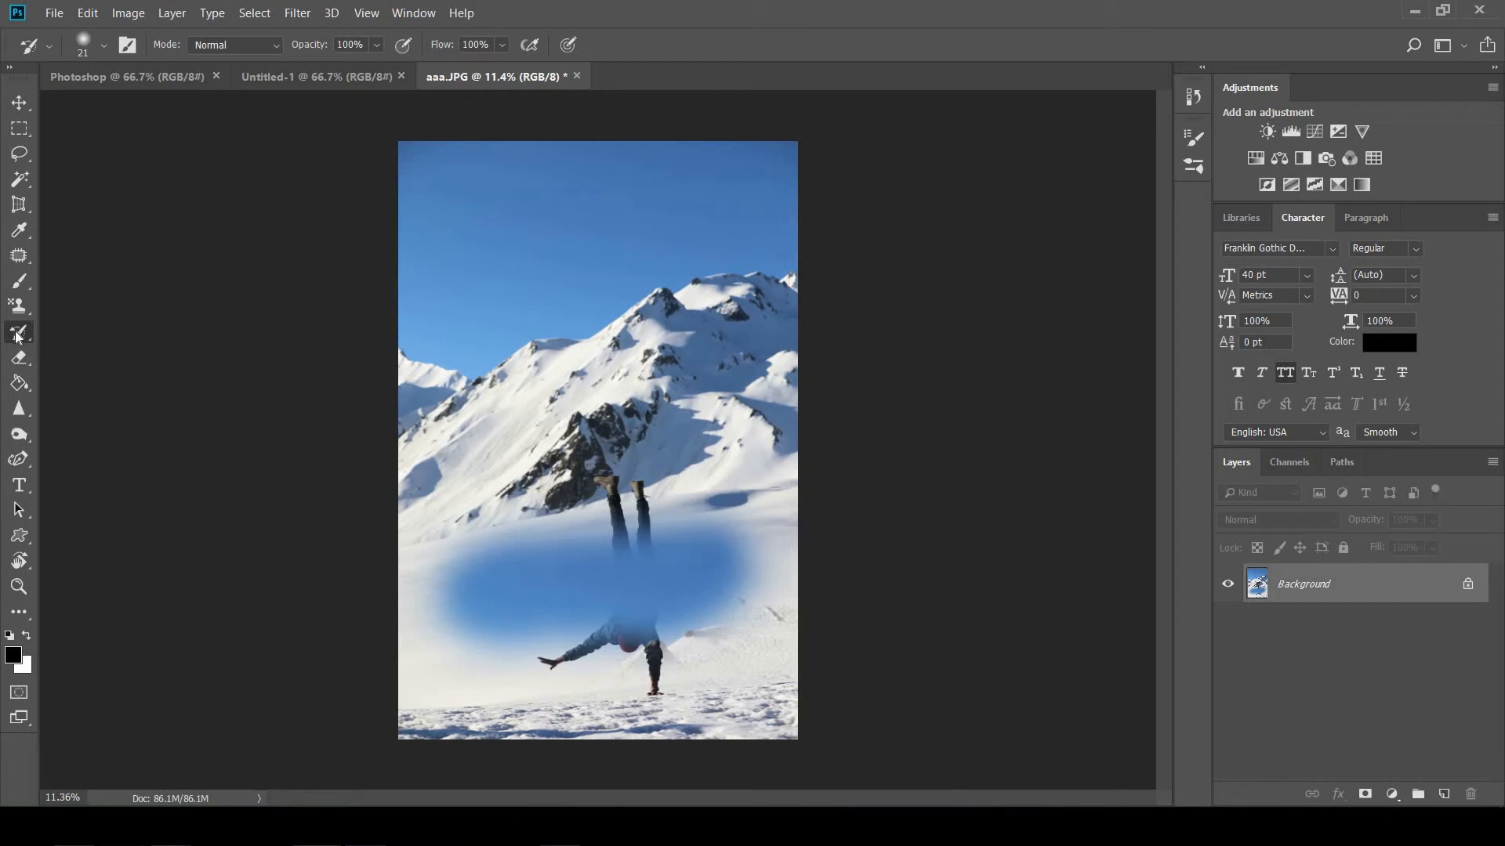
Erase two round spots and a broad area of the sky with the Eraser Tool, then undo the broad stroke
{"action": "left_click", "coordinate": [22, 365]}
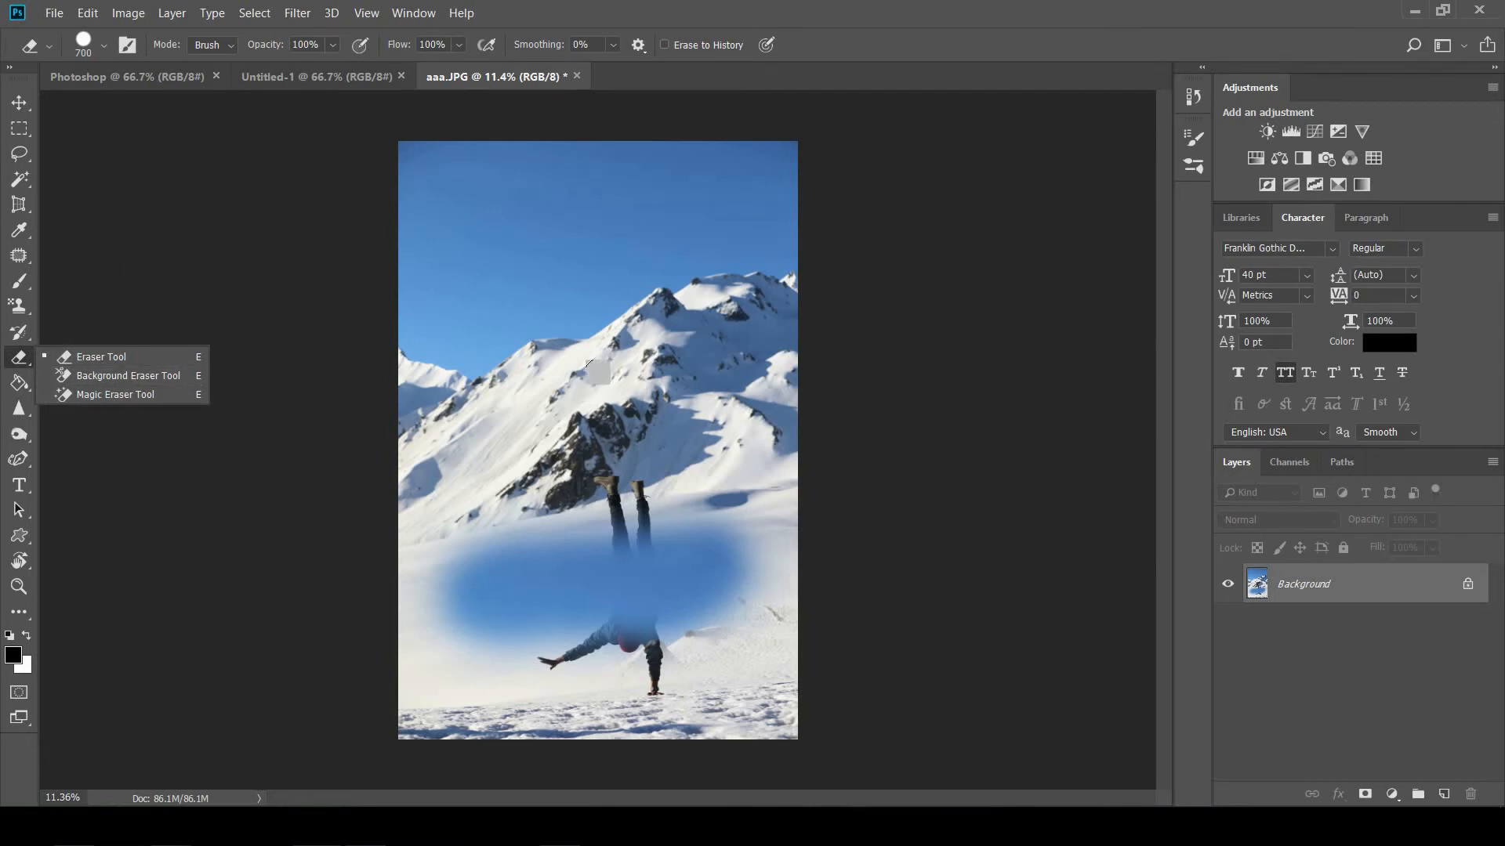
{"action": "left_click", "coordinate": [523, 226]}
{"action": "mouse_move", "coordinate": [547, 285]}
{"action": "left_mouse_down"}
{"action": "mouse_move", "coordinate": [545, 232]}
{"action": "mouse_move", "coordinate": [574, 218]}
{"action": "mouse_move", "coordinate": [443, 182]}
{"action": "mouse_move", "coordinate": [665, 139]}
{"action": "mouse_move", "coordinate": [629, 228]}
{"action": "mouse_move", "coordinate": [543, 275]}
{"action": "mouse_move", "coordinate": [519, 259]}
{"action": "mouse_move", "coordinate": [525, 310]}
{"action": "mouse_move", "coordinate": [507, 281]}
{"action": "left_mouse_up"}
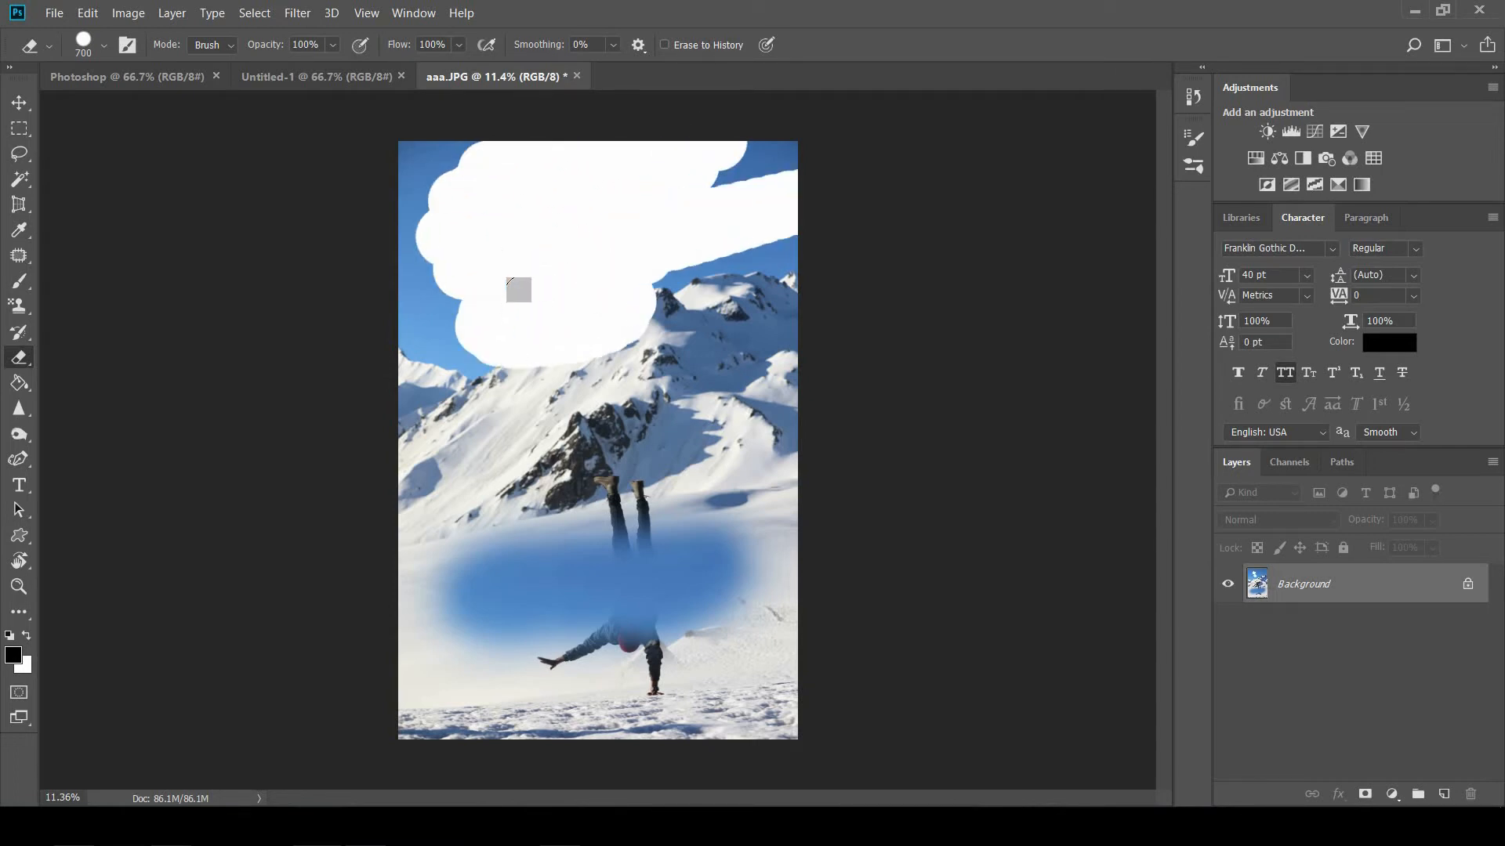
{"action": "key", "text": "ctrl+z"}
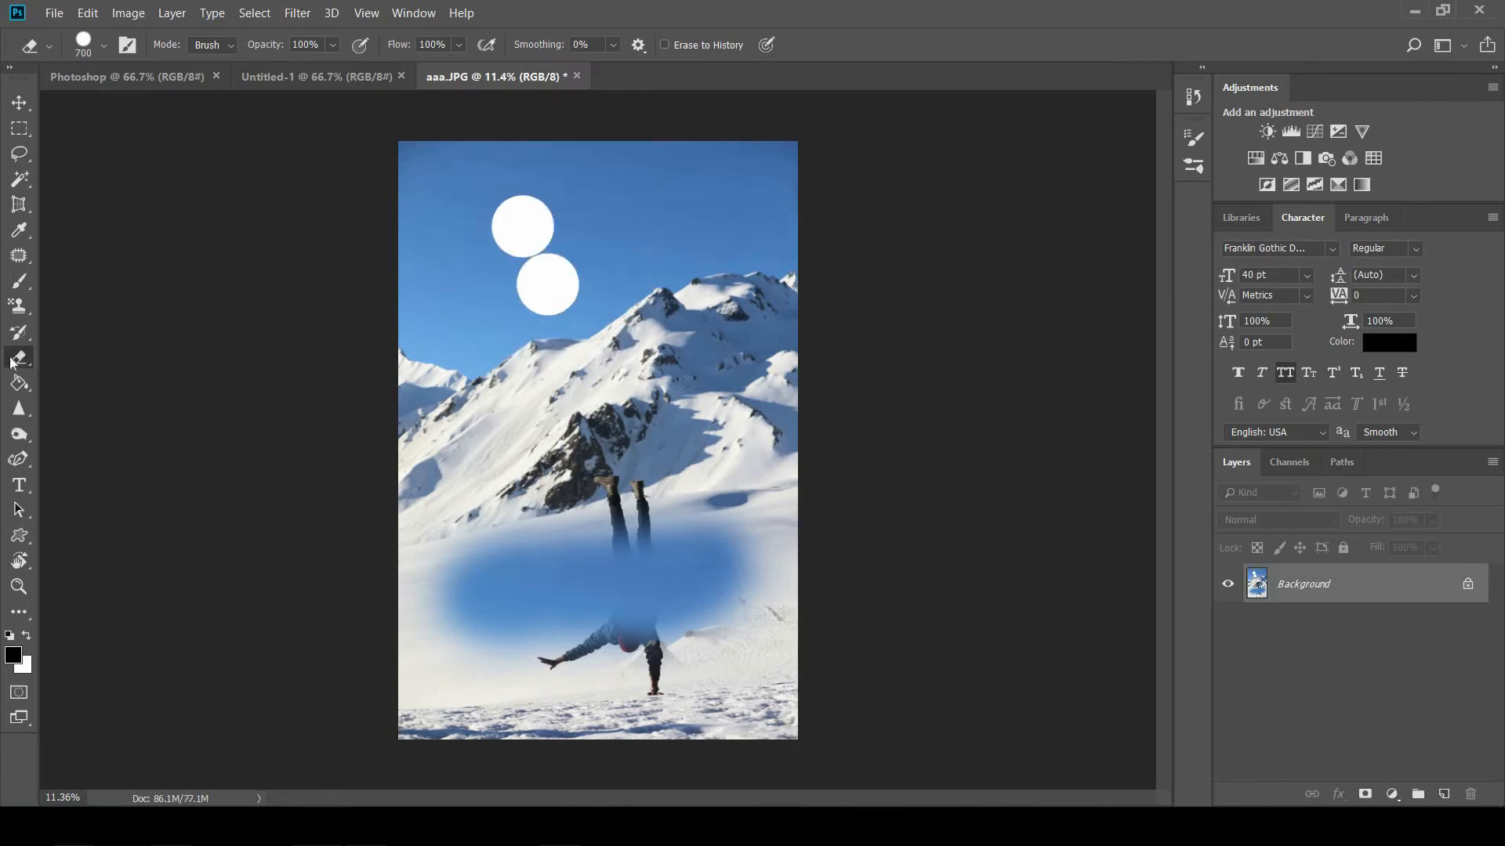
Try the Background Eraser, undo the two round erased spots, and remove most of the blue sky with the Magic Eraser Tool
{"action": "right_click", "coordinate": [19, 357]}
{"action": "left_click", "coordinate": [118, 375]}
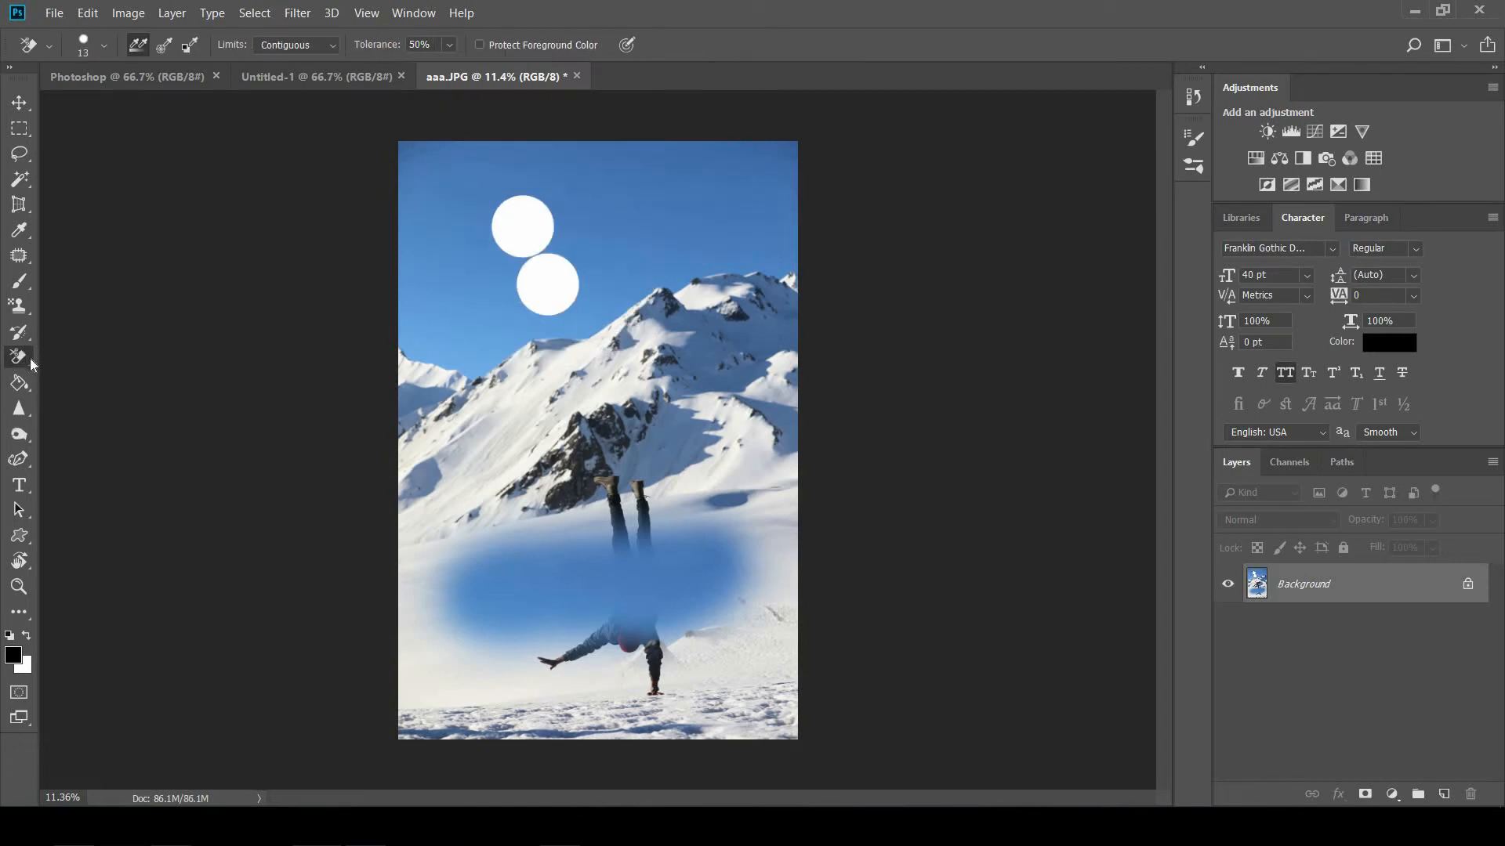
{"action": "right_click", "coordinate": [29, 359]}
{"action": "left_click", "coordinate": [104, 394]}
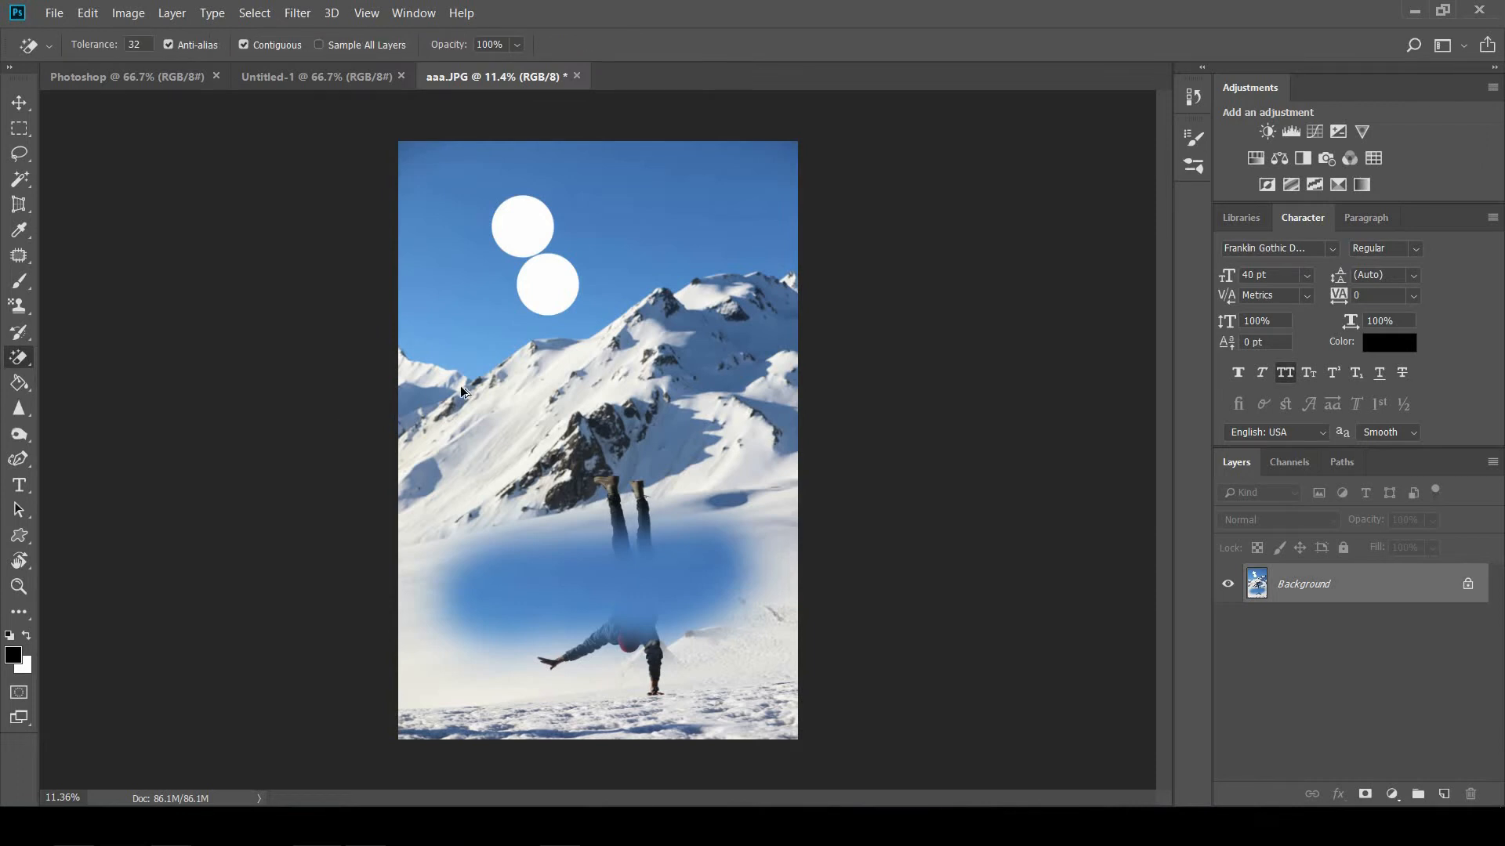
{"action": "left_click", "coordinate": [523, 296]}
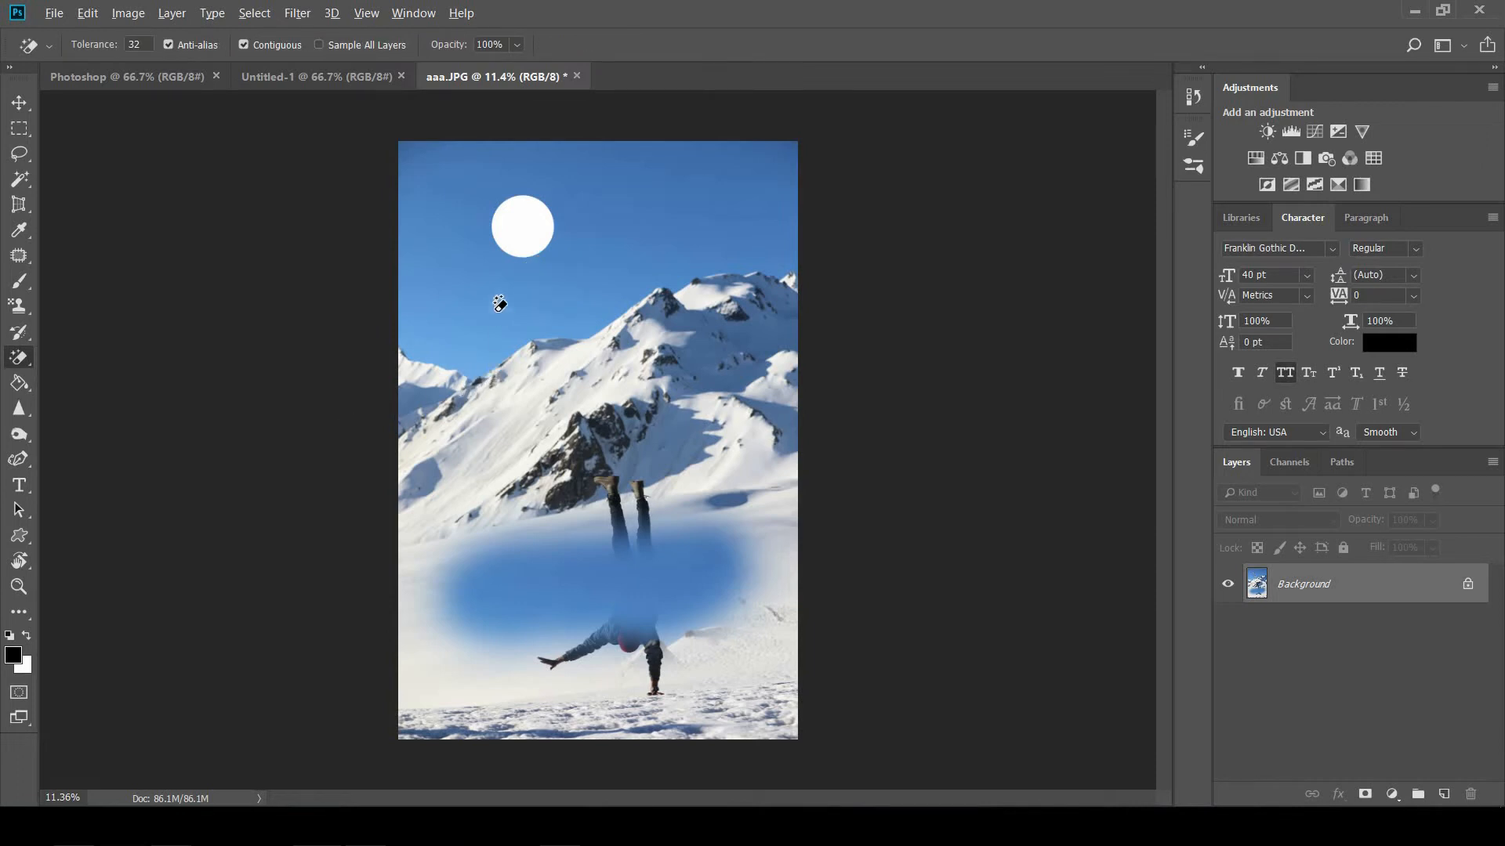
{"action": "left_click", "coordinate": [503, 250]}
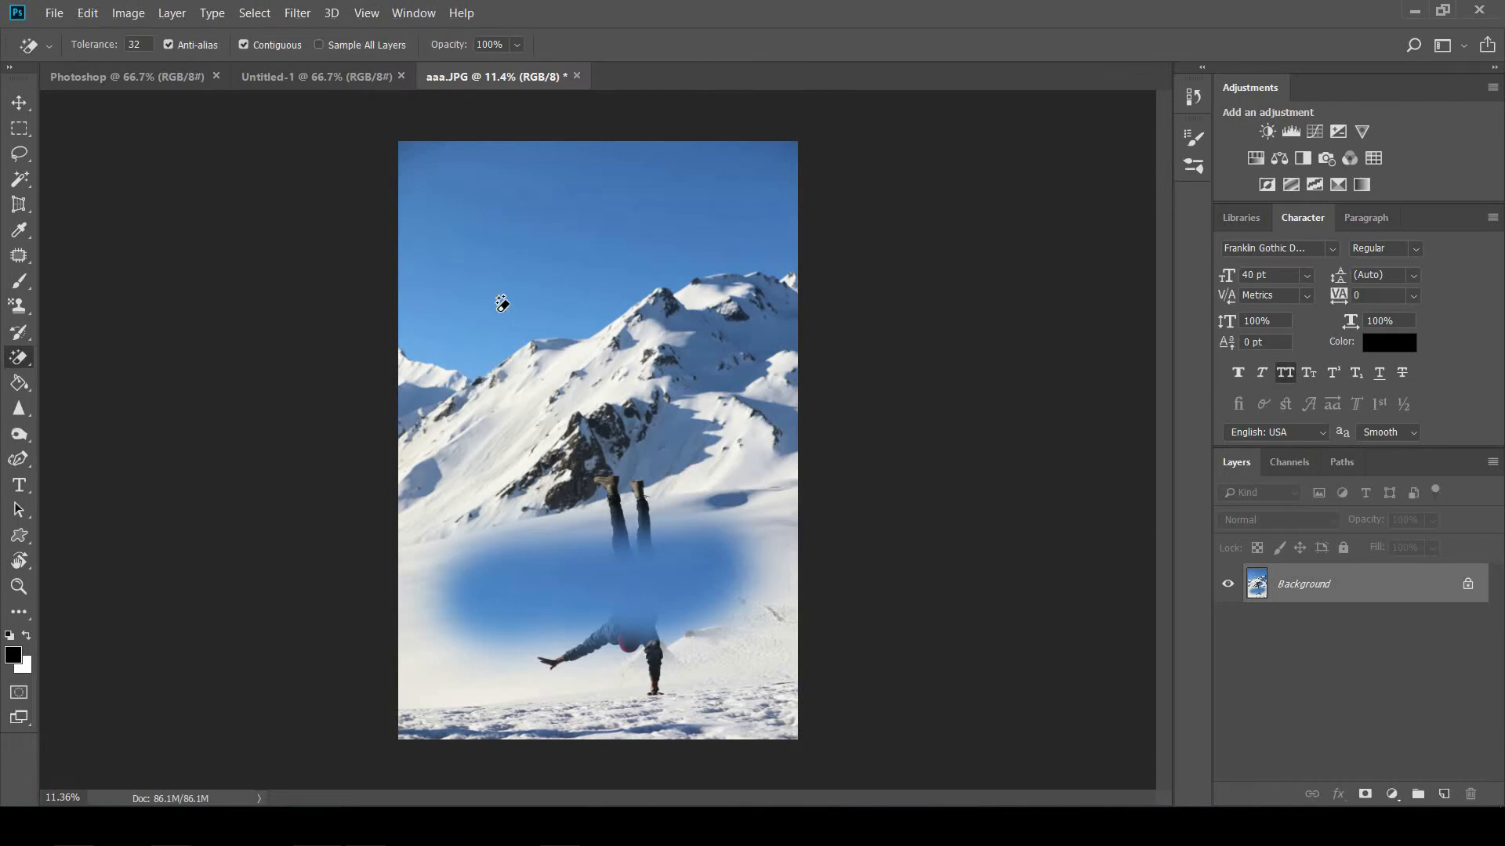
{"action": "left_click", "coordinate": [578, 206]}
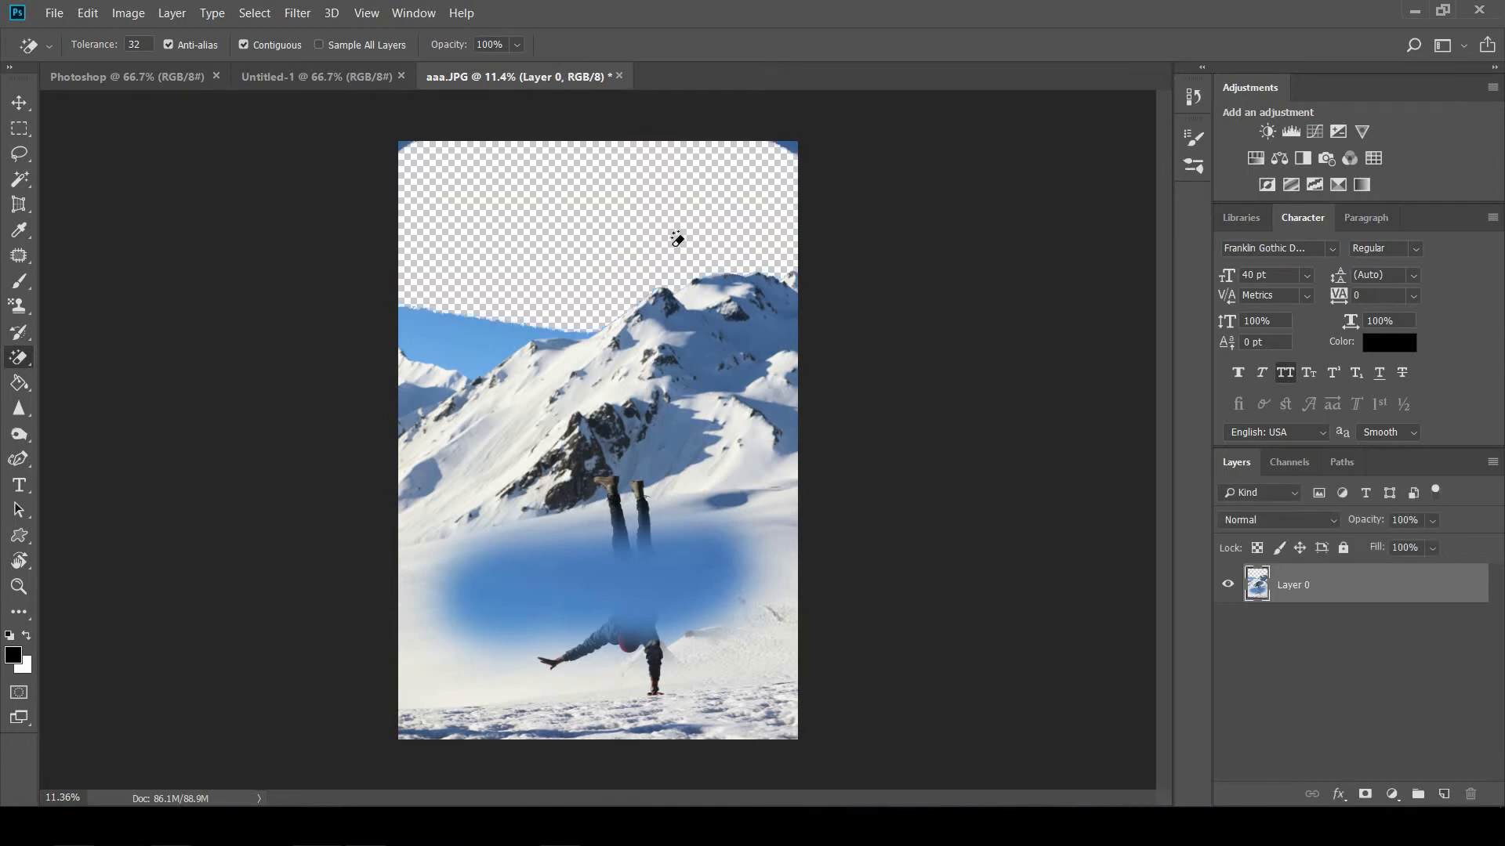
Erase parts of both dark trouser legs and the supporting arm with the Magic Eraser Tool
{"action": "scroll", "coordinate": [643, 500], "scroll_direction": "up", "scroll_amount": 5}
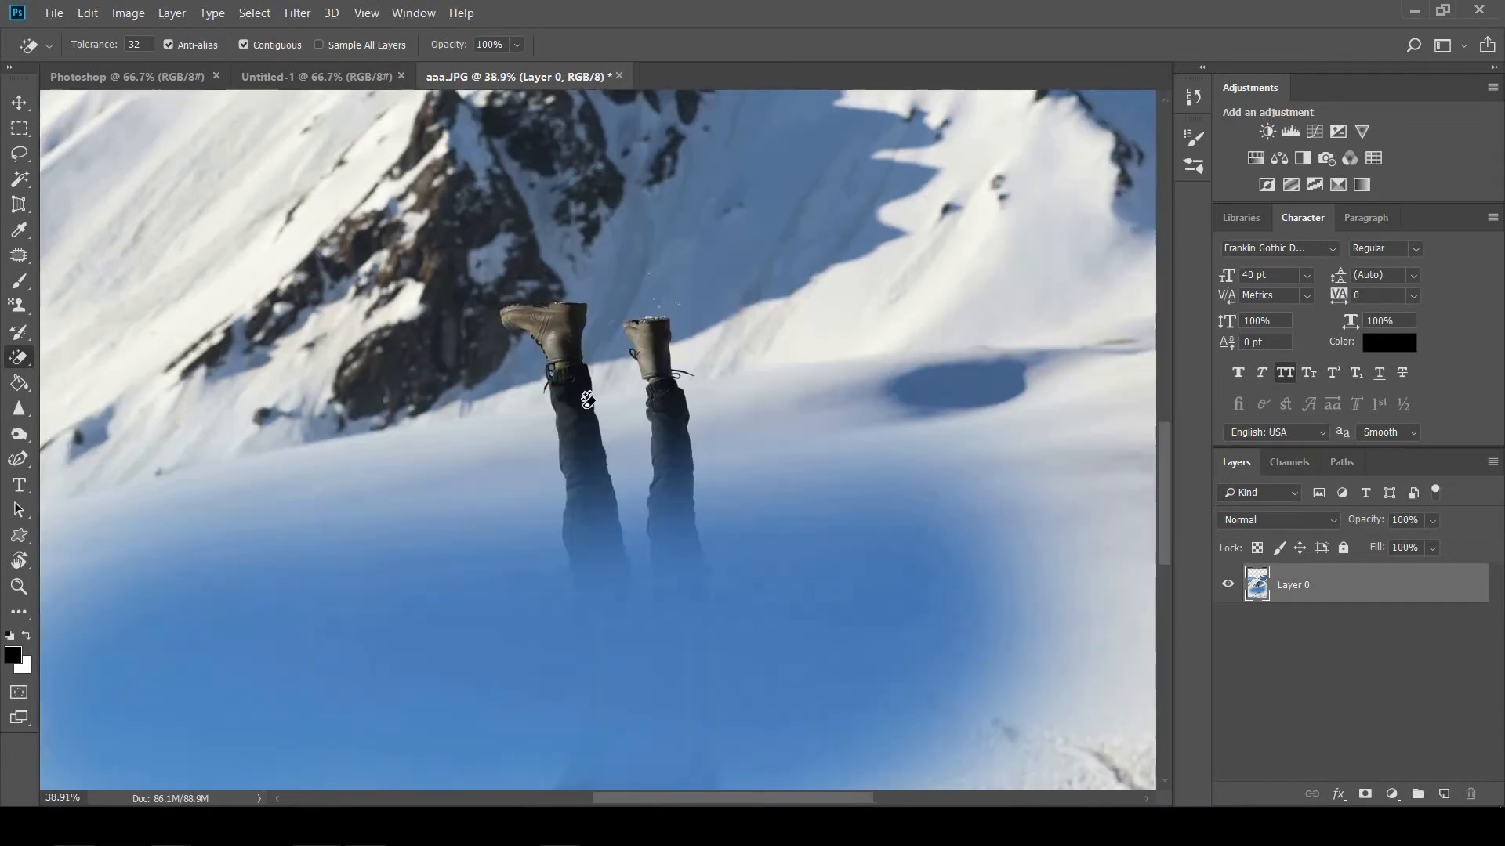
{"action": "left_click", "coordinate": [575, 419]}
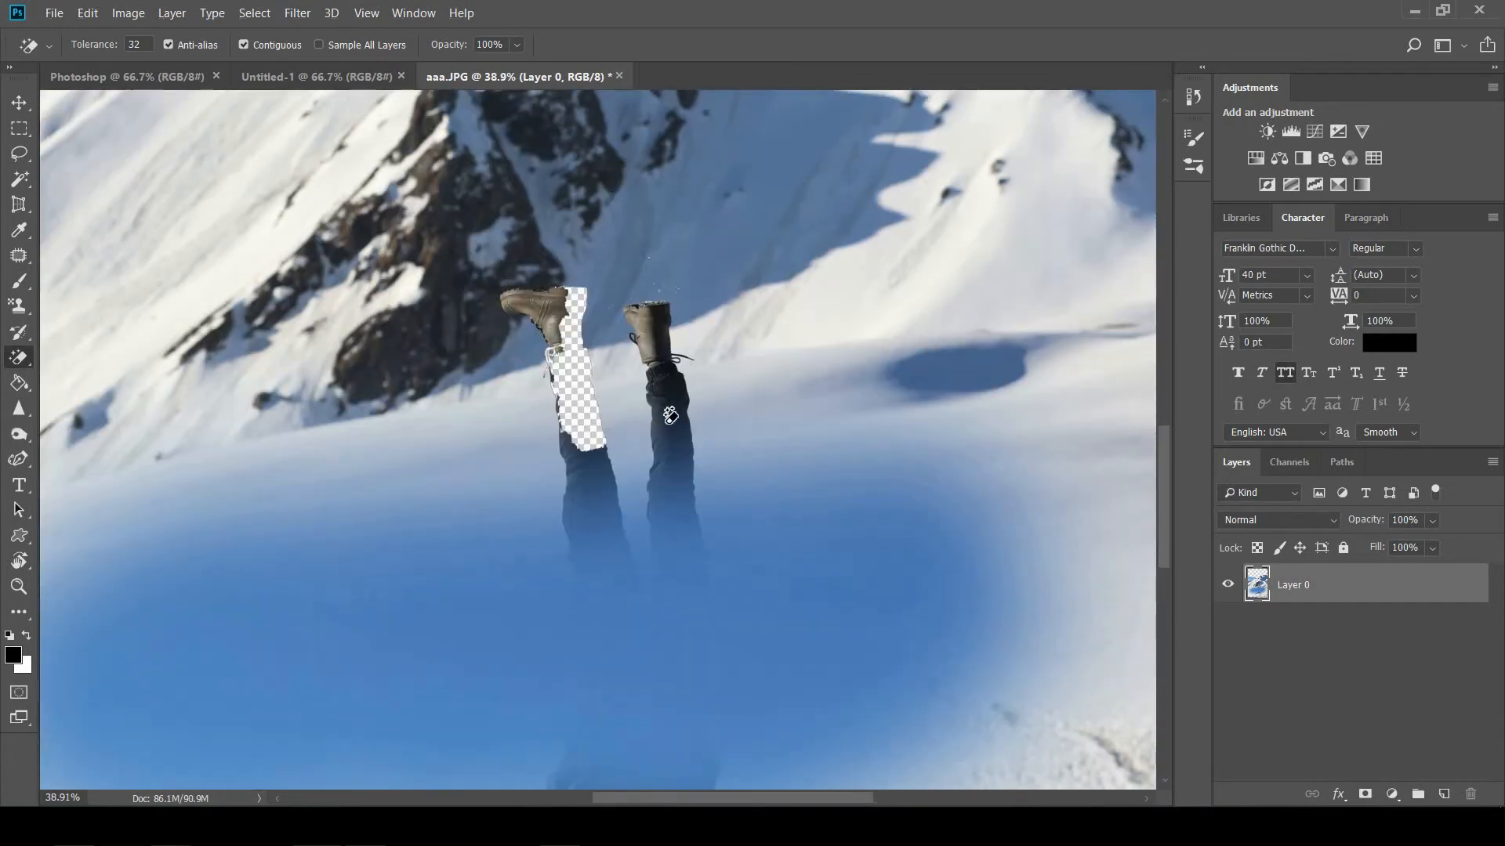
{"action": "left_click", "coordinate": [680, 404]}
{"action": "scroll", "coordinate": [733, 378], "scroll_direction": "down", "scroll_amount": 2}
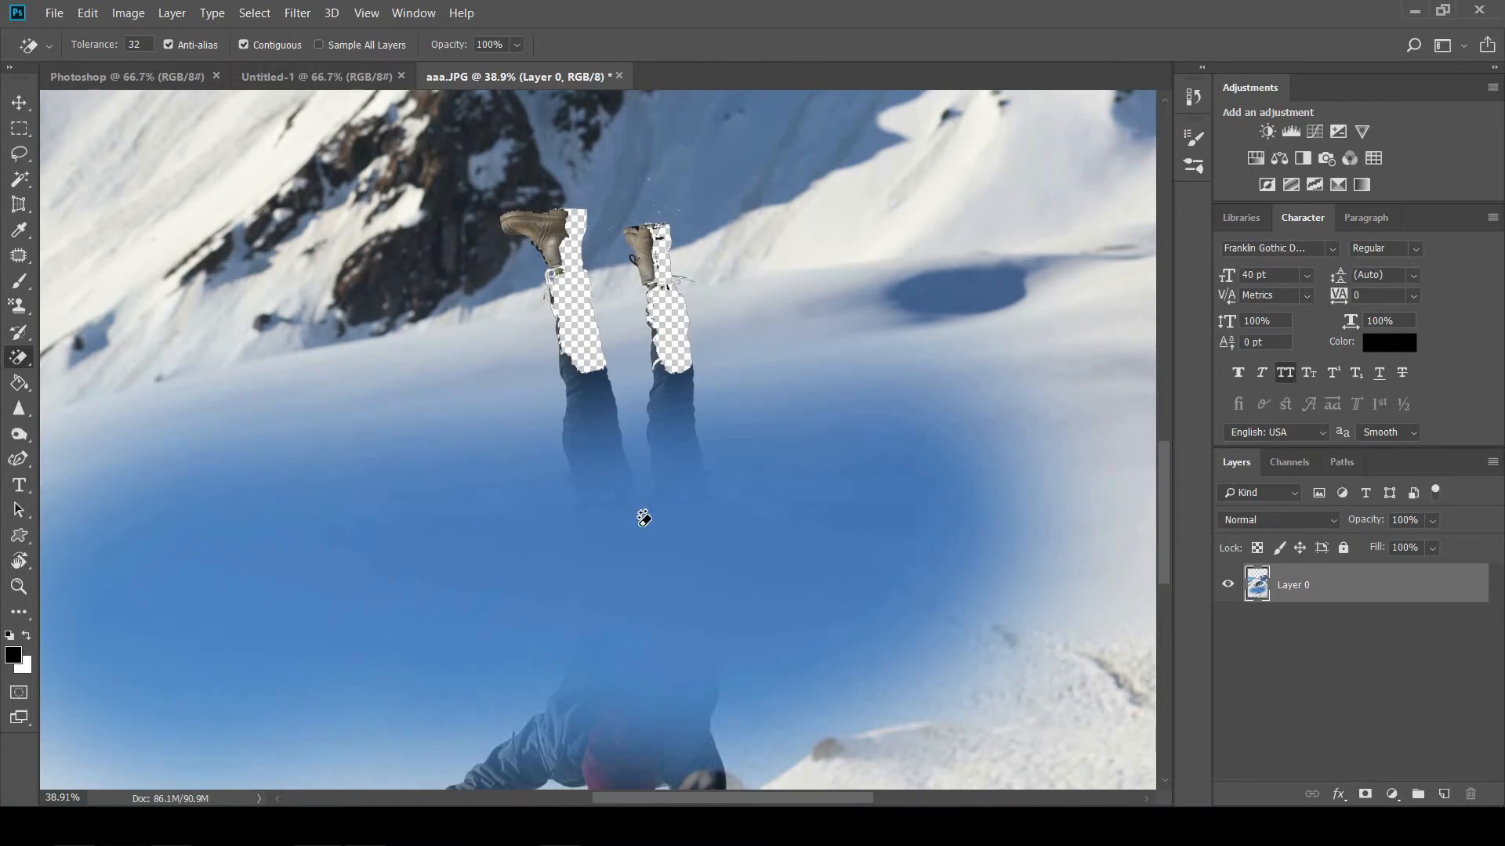
{"action": "scroll", "coordinate": [642, 514], "scroll_direction": "down", "scroll_amount": 8}
{"action": "scroll", "coordinate": [781, 623], "scroll_direction": "down", "scroll_amount": 5}
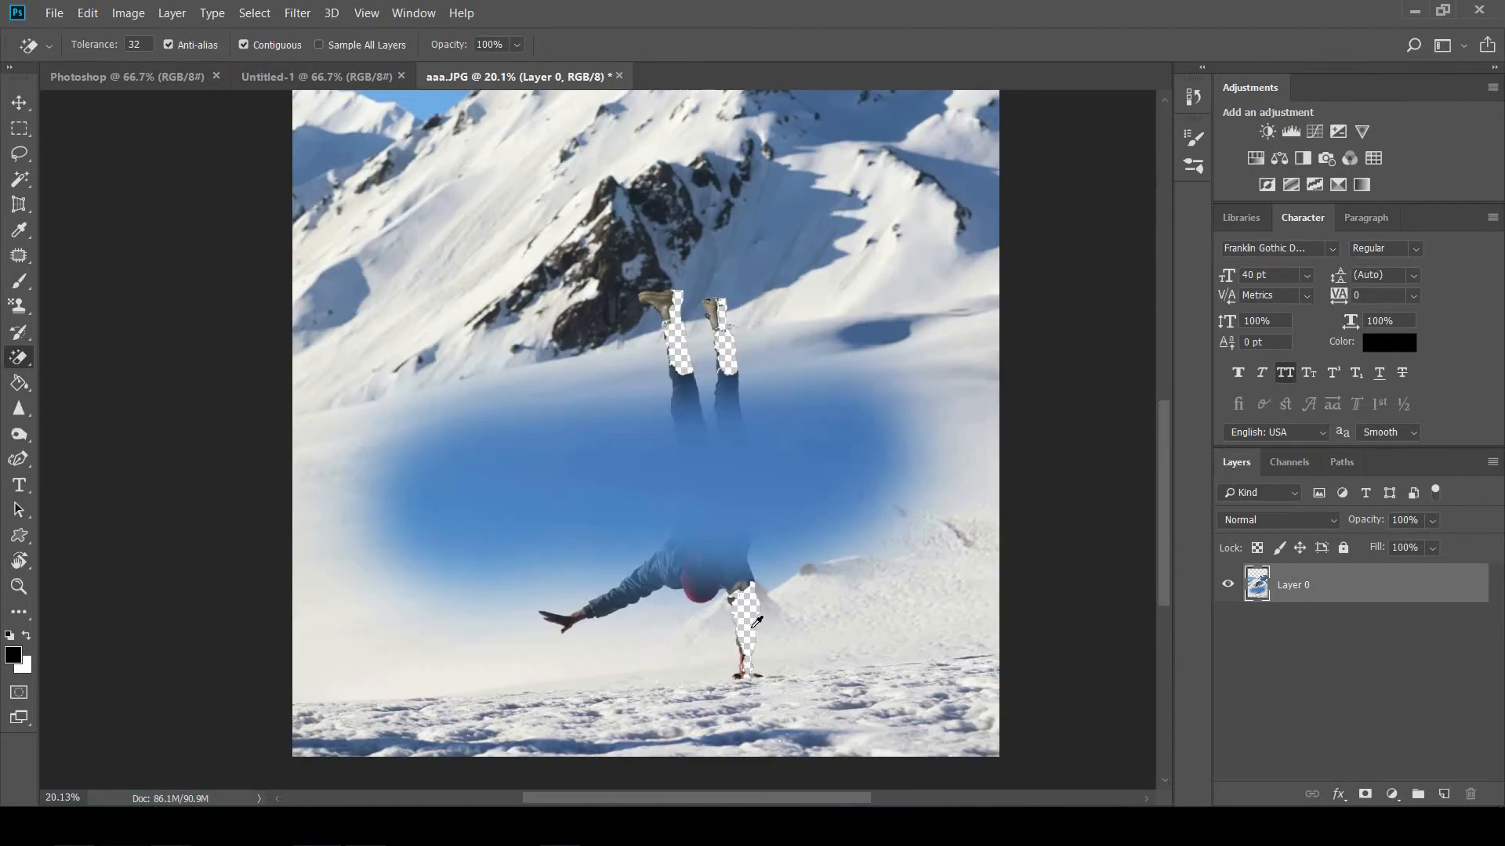
Undo the erasing and the cloned sky to restore the original photo
{"action": "key", "text": "ctrl+alt+z"}
{"action": "key", "text": "ctrl+alt+z"}
{"action": "key", "text": "ctrl+alt+z"}
{"action": "key", "text": "ctrl+alt+z"}
{"action": "key", "text": "ctrl+alt+z"}
{"action": "key", "text": "ctrl+alt+z"}
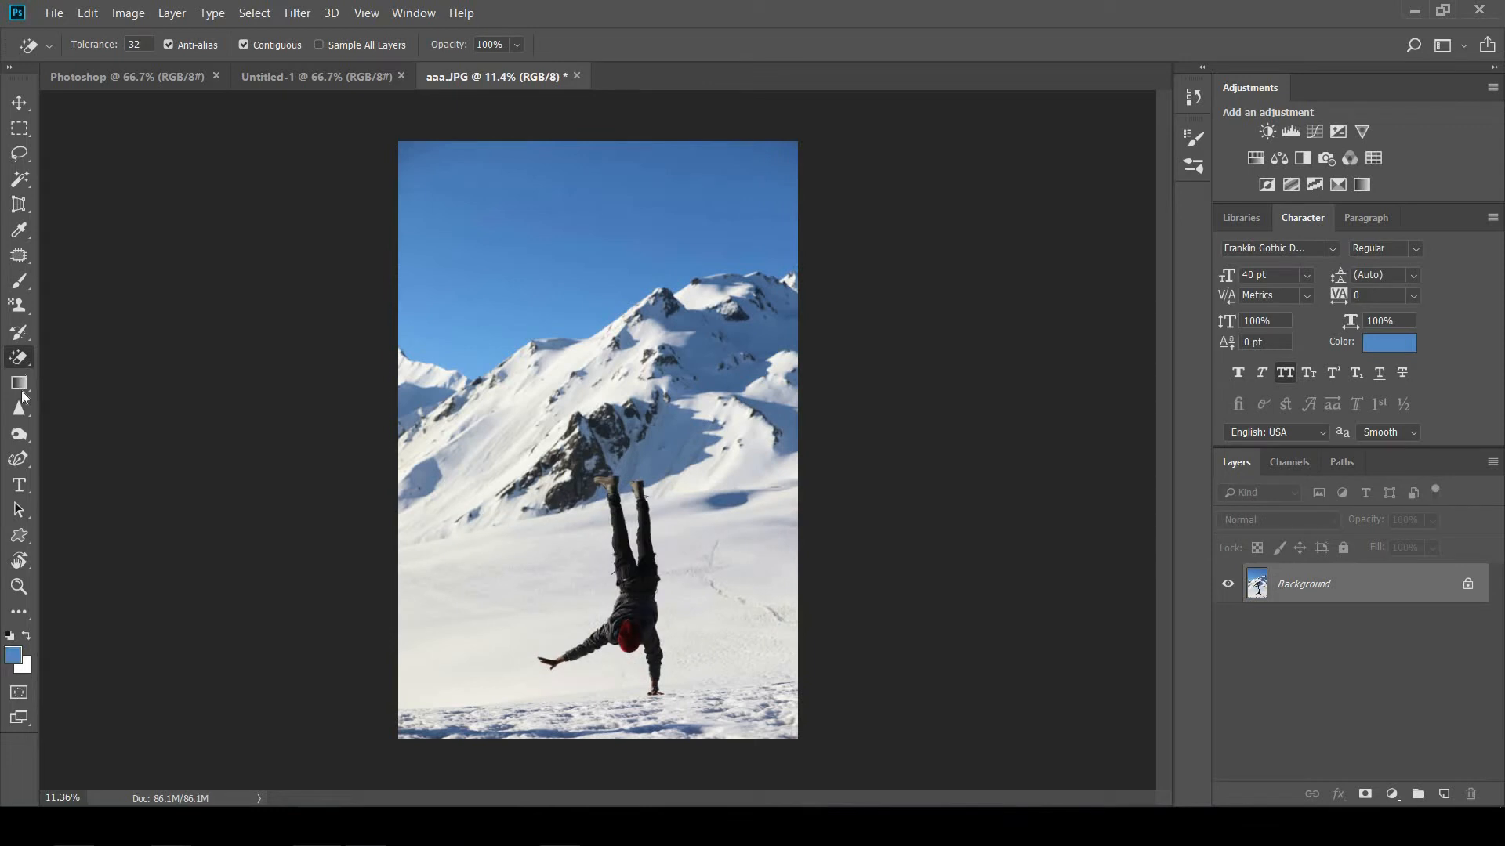
Fill the photo with a radial foreground-to-background gradient from blue to white, centered in the upper part, using the Gradient Tool
{"action": "left_click", "coordinate": [21, 389]}
{"action": "right_click", "coordinate": [21, 388]}
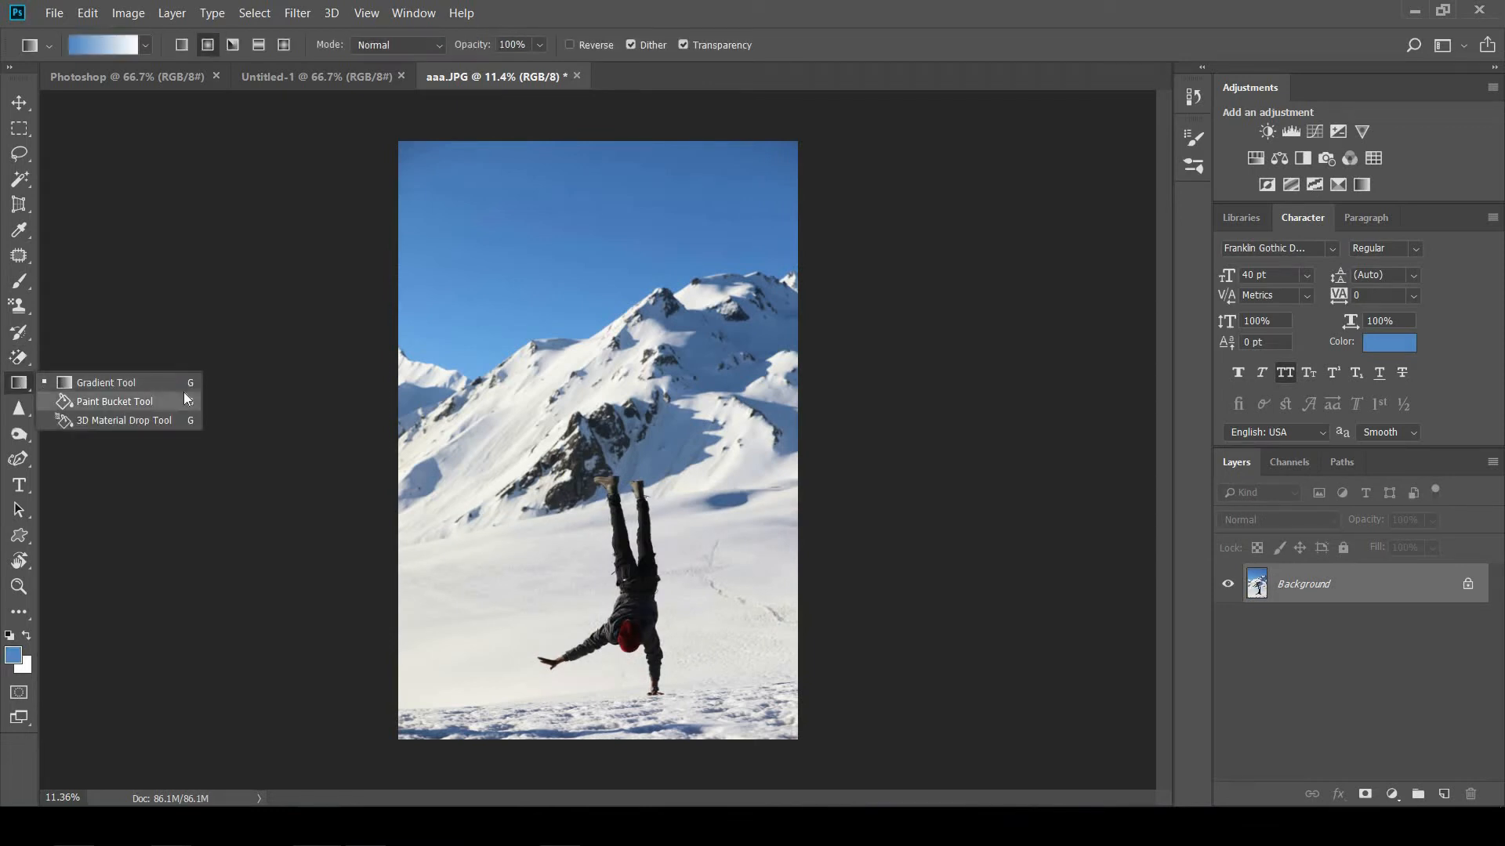
{"action": "left_click", "coordinate": [123, 384]}
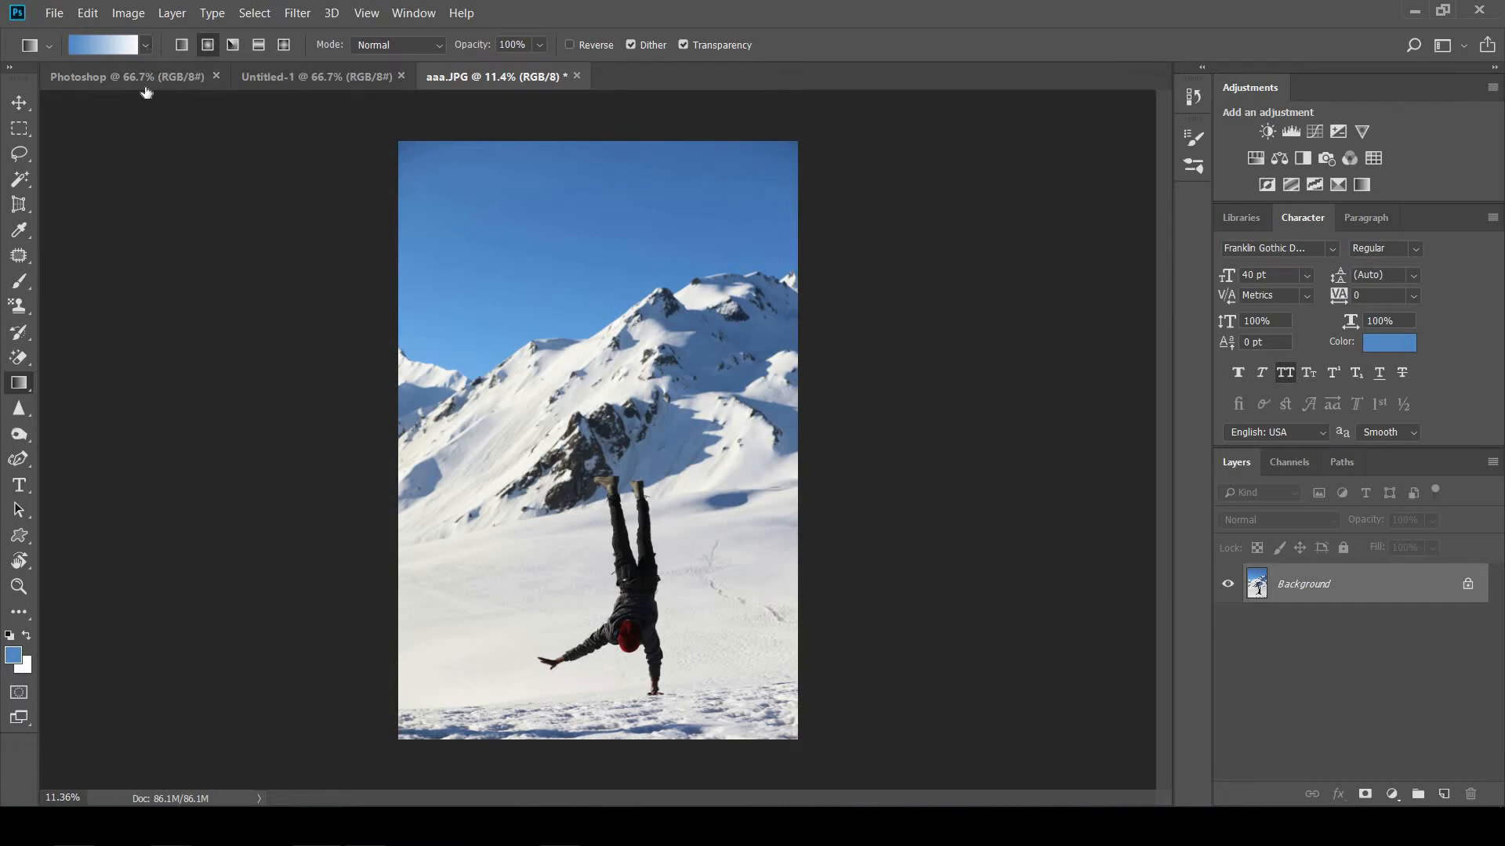
{"action": "left_click", "coordinate": [145, 45]}
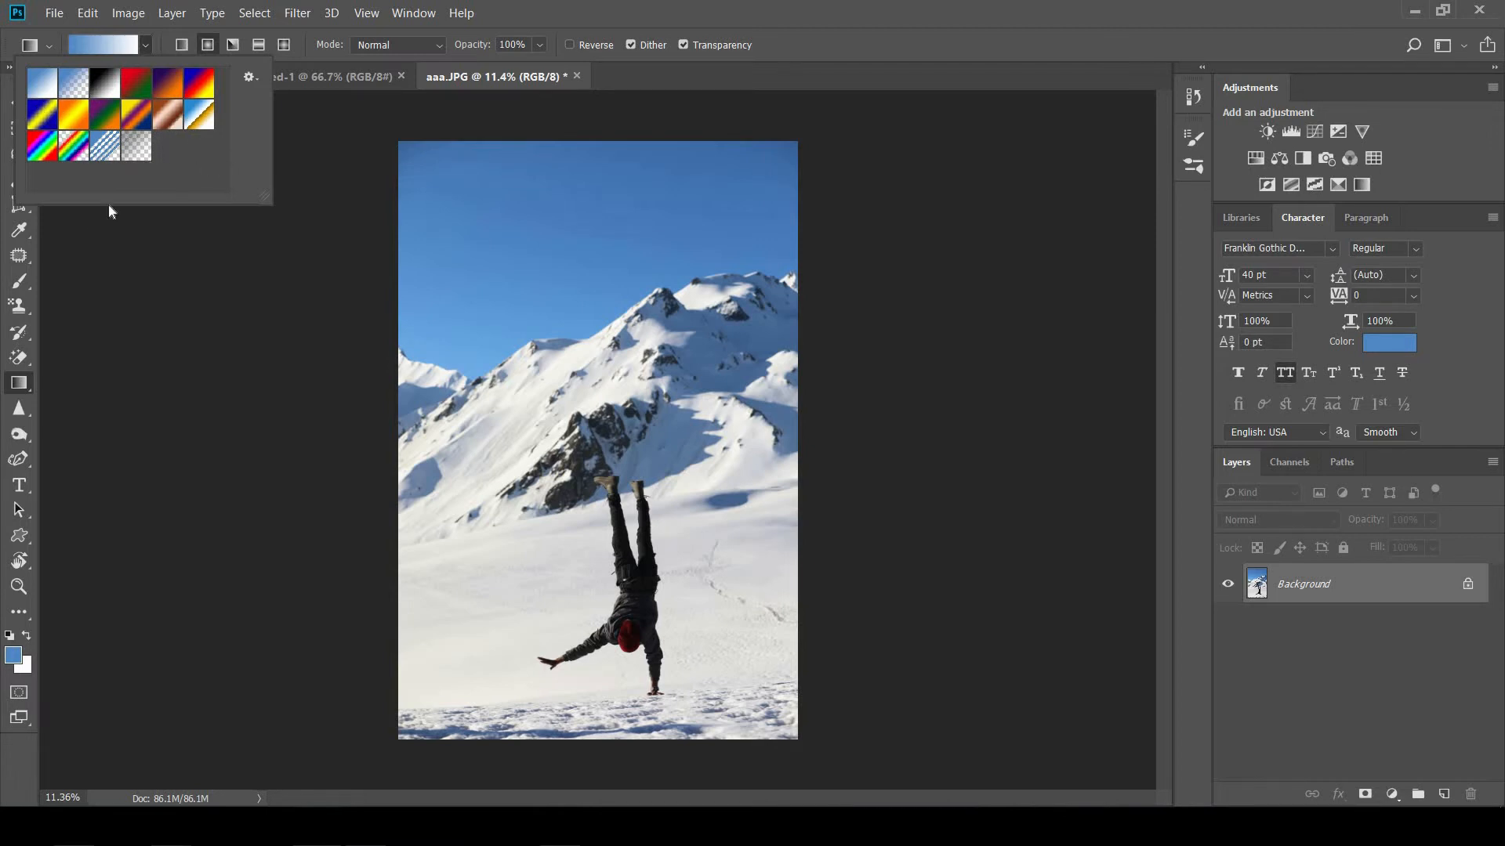
{"action": "left_click", "coordinate": [46, 92]}
{"action": "double_click", "coordinate": [47, 91]}
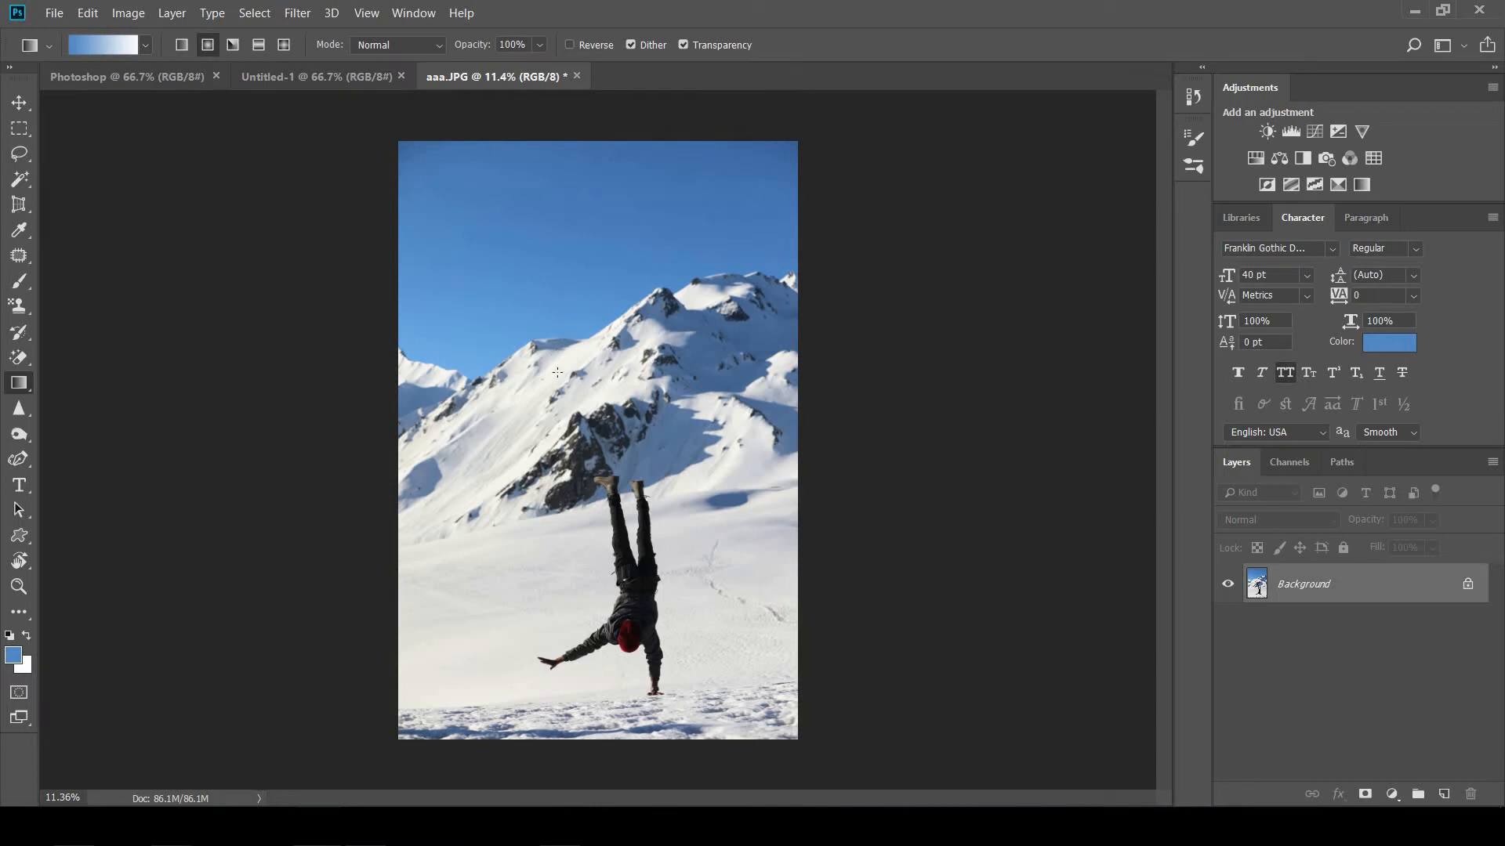
{"action": "left_click_drag", "start_coordinate": [547, 484], "coordinate": [545, 488]}
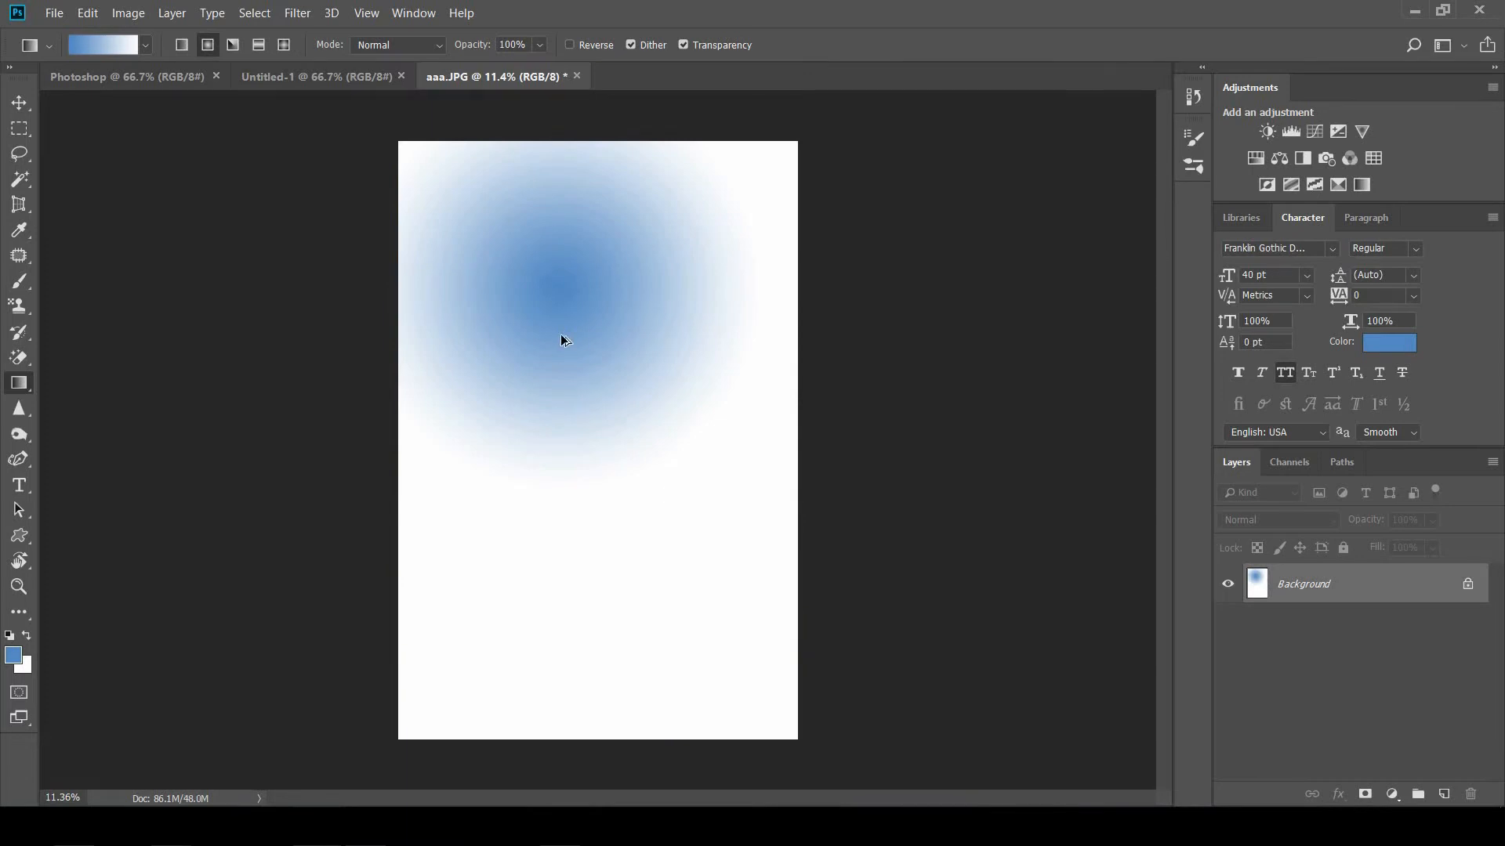
Undo the radial gradient fill, and try further blue-to-white radial gradients across the photo, undoing each one
{"action": "key", "text": "ctrl+z"}
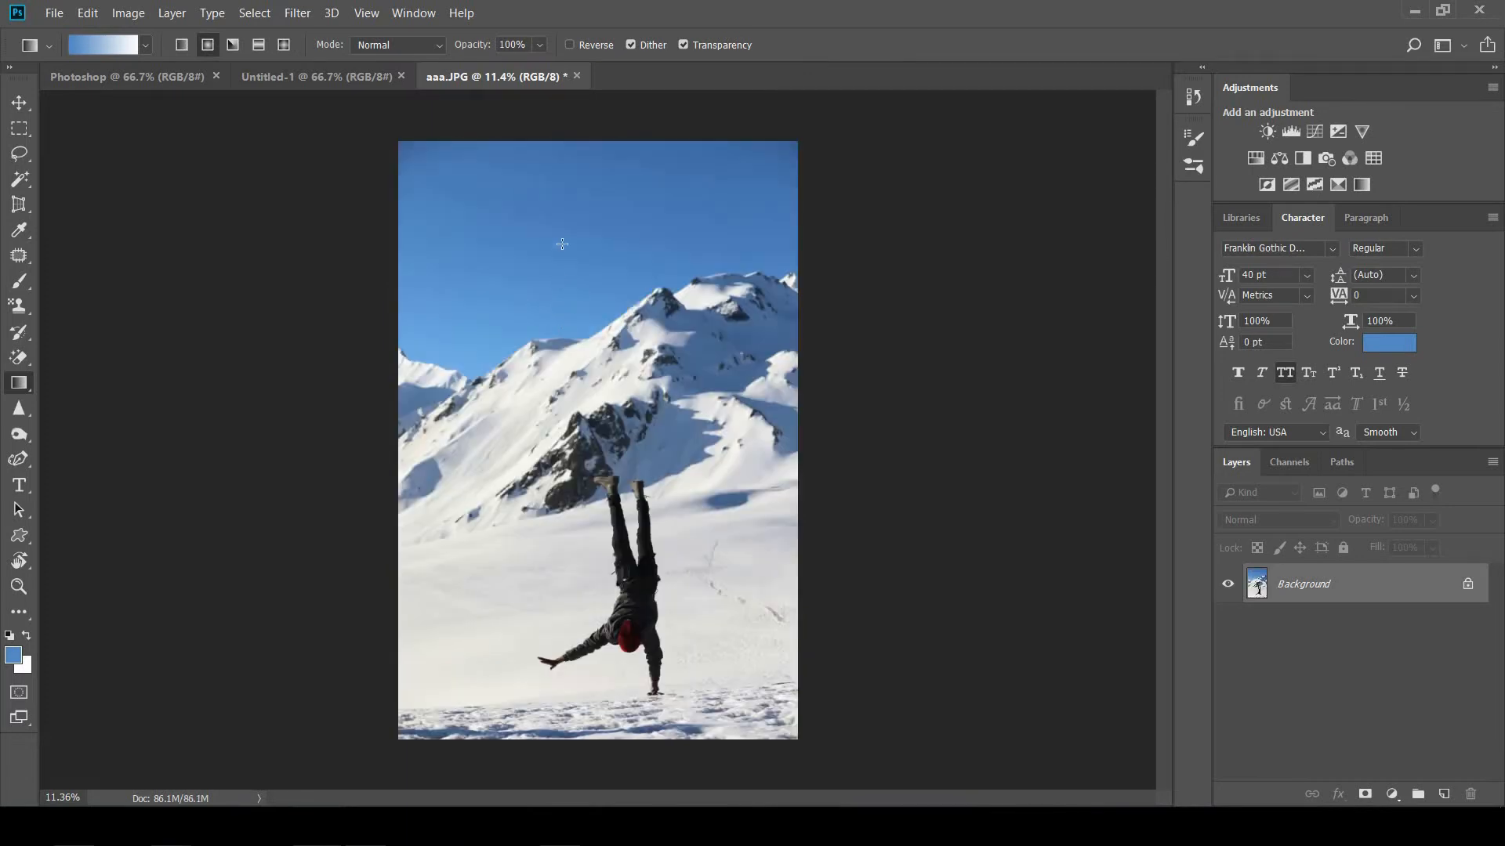
{"action": "left_click_drag", "start_coordinate": [561, 243], "coordinate": [558, 408]}
{"action": "left_click_drag", "start_coordinate": [540, 261], "coordinate": [561, 460]}
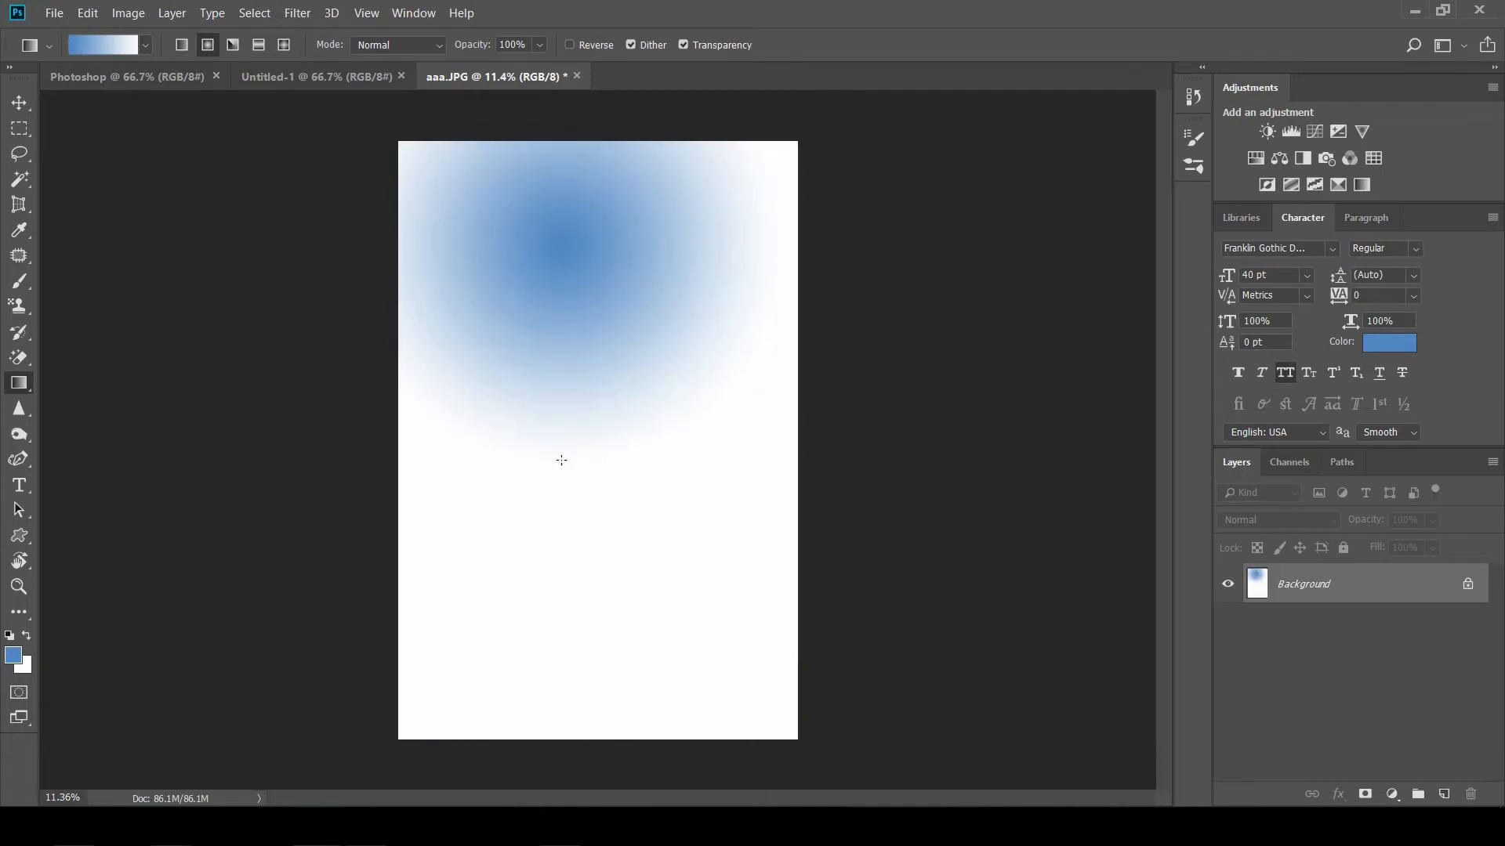
{"action": "key", "text": "ctrl+z"}
{"action": "left_click_drag", "start_coordinate": [533, 399], "coordinate": [722, 399]}
{"action": "key", "text": "ctrl+z"}
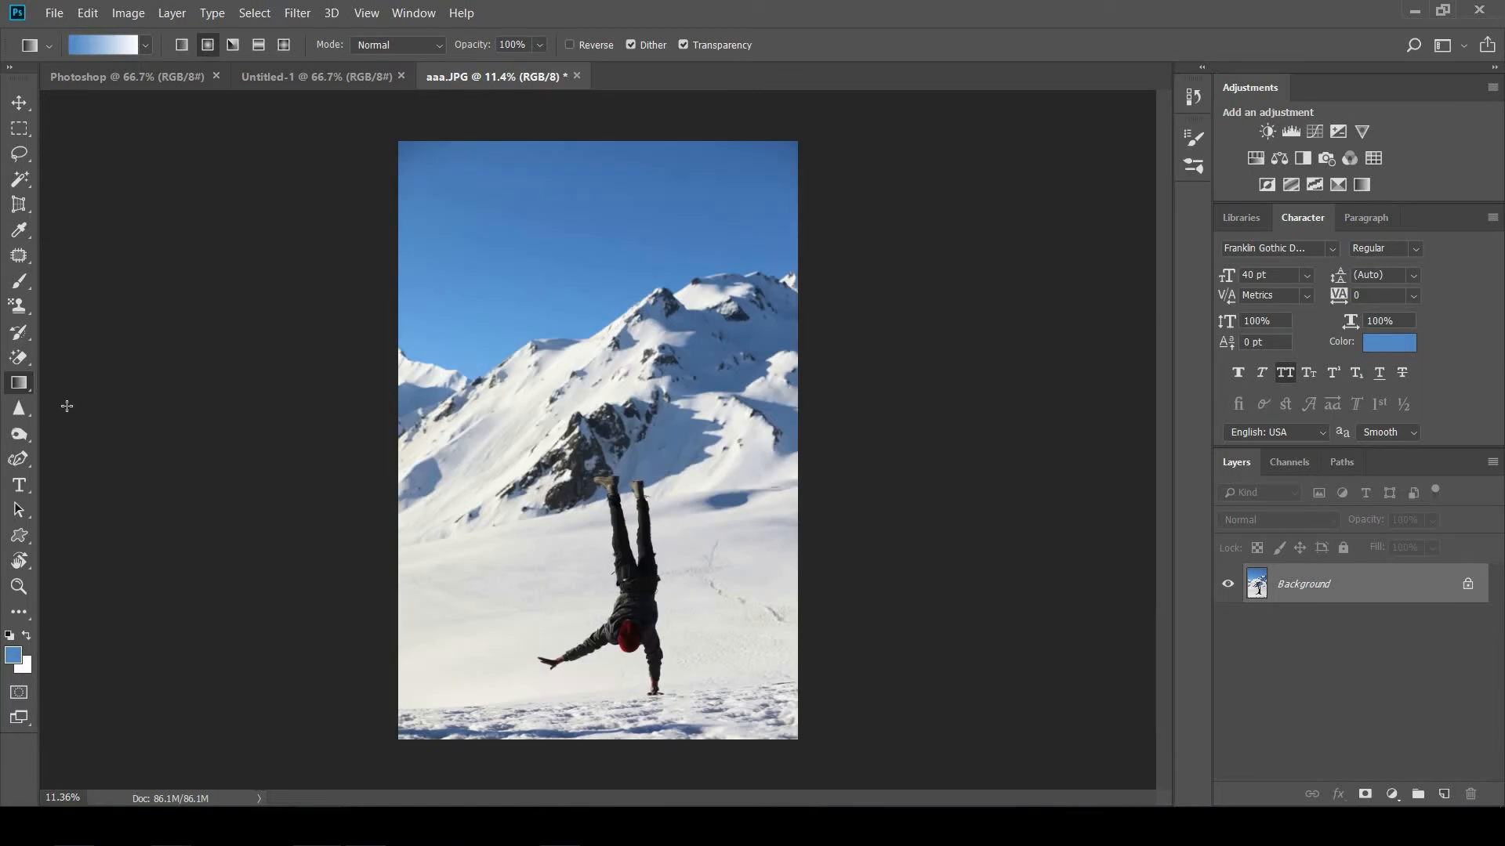
Activate the Paint Bucket Tool and set the foreground color to dark blue 335376
{"action": "right_click", "coordinate": [23, 383]}
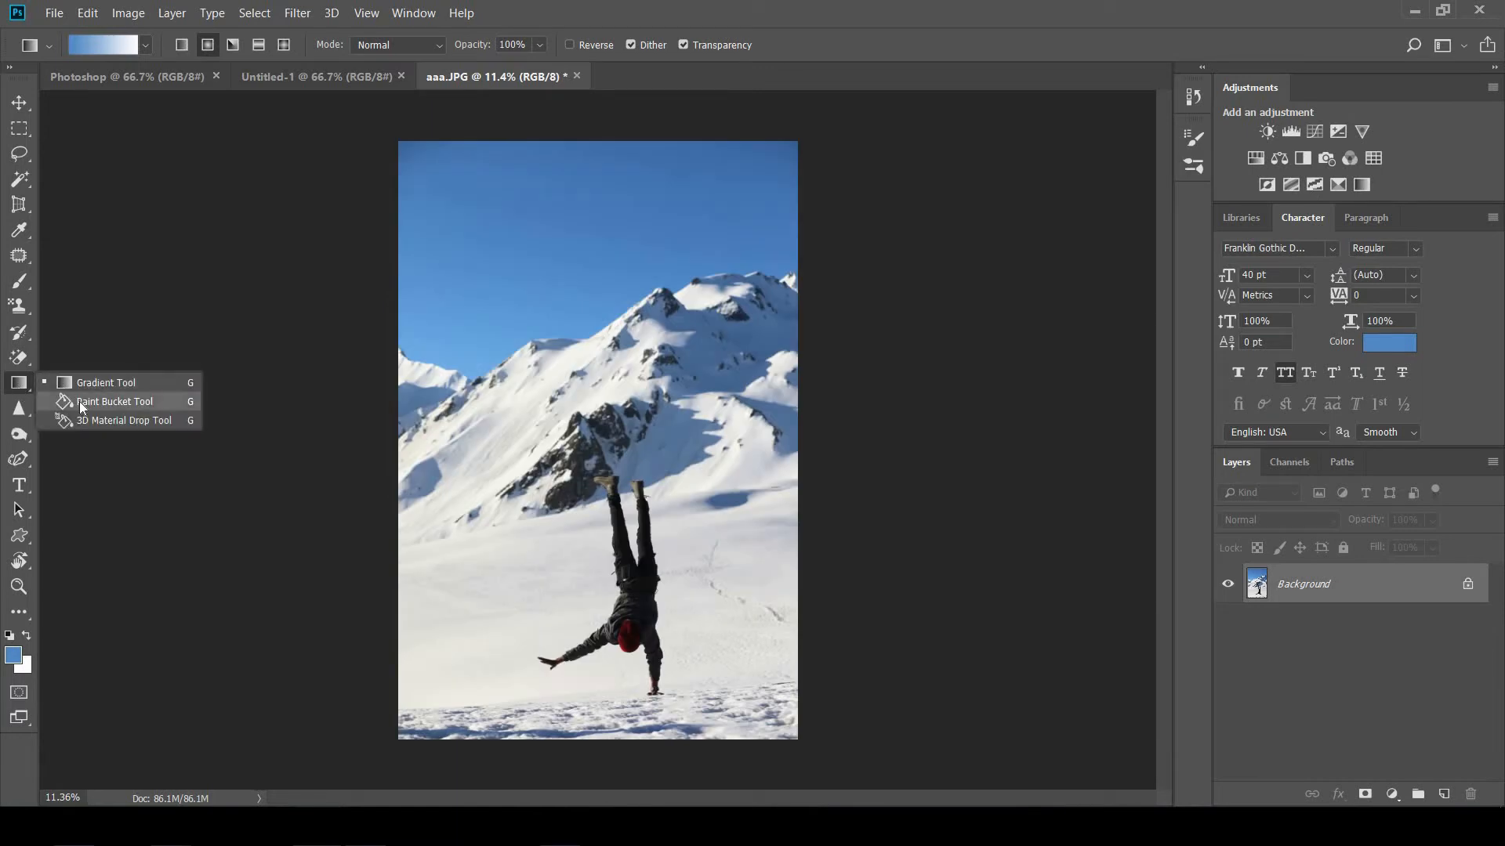
{"action": "left_click", "coordinate": [79, 401]}
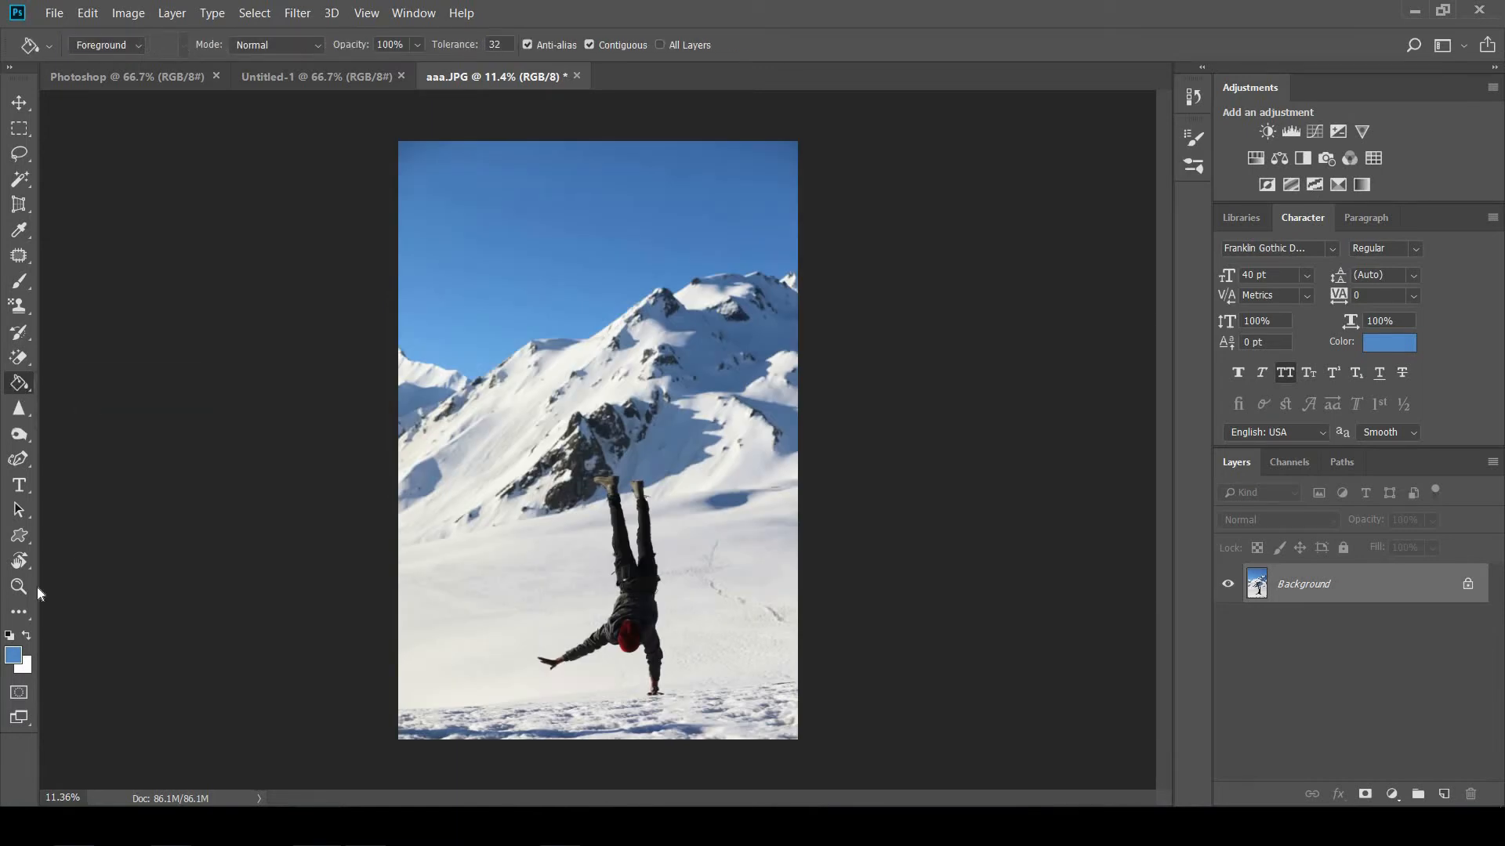
{"action": "left_click", "coordinate": [14, 655]}
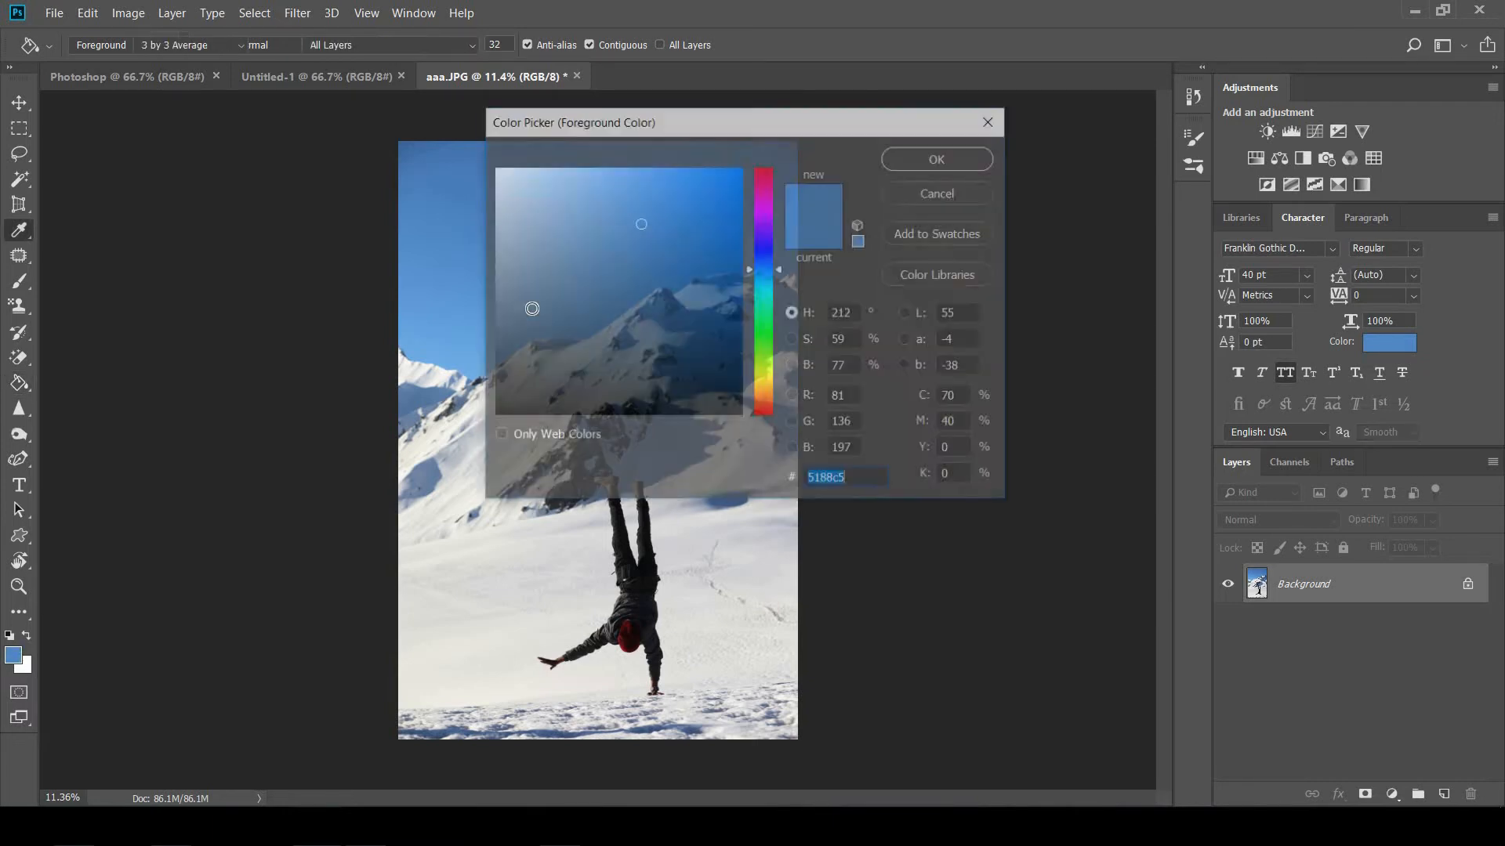
{"action": "left_click", "coordinate": [632, 301]}
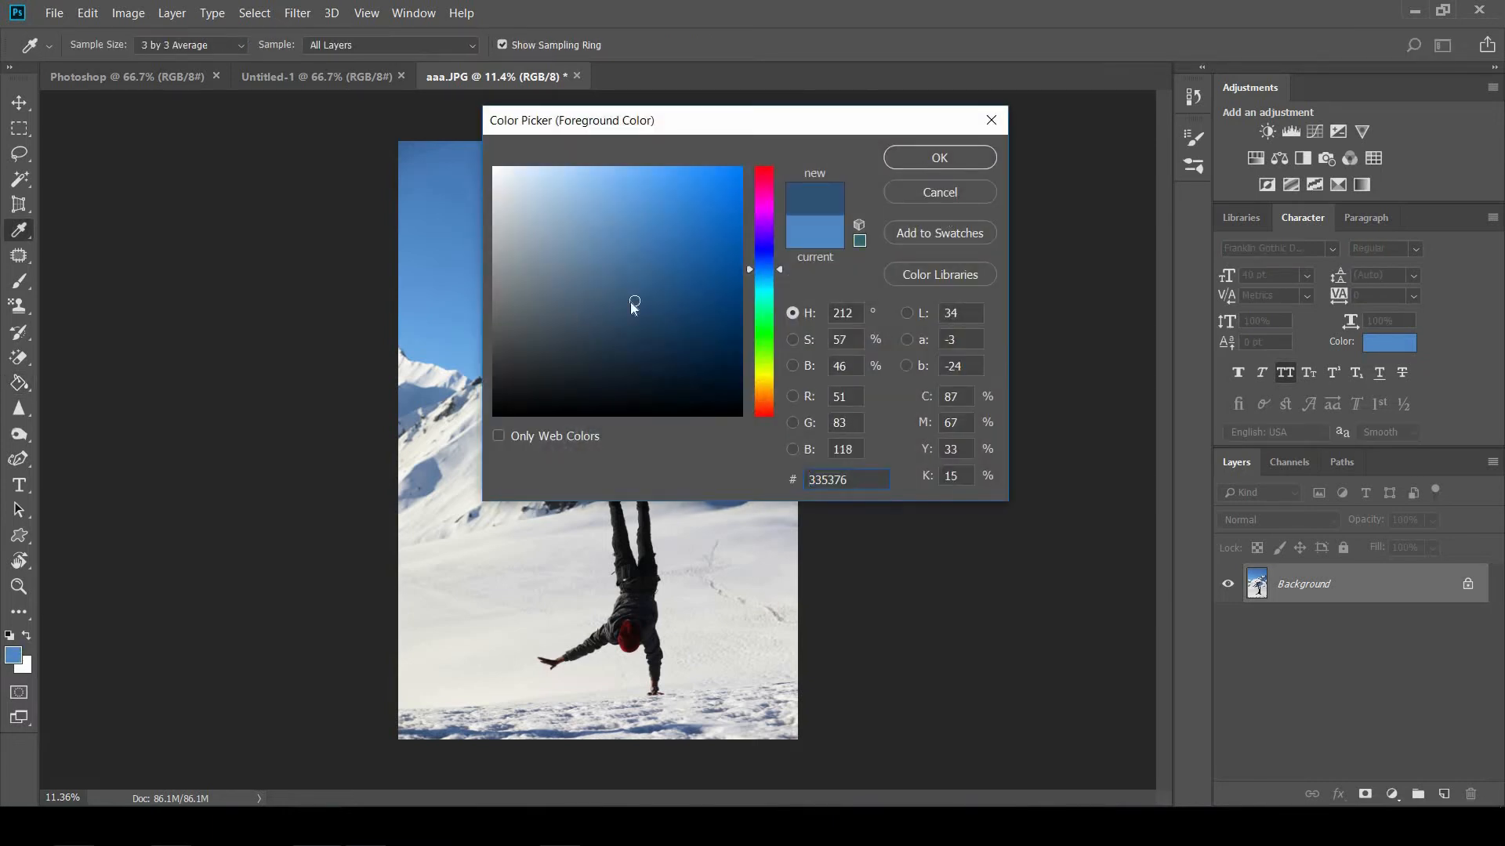
{"action": "left_click", "coordinate": [940, 157]}
Try filling the blue sky areas and the snowy slopes with the dark blue foreground color using the Paint Bucket Tool
{"action": "left_click", "coordinate": [465, 350]}
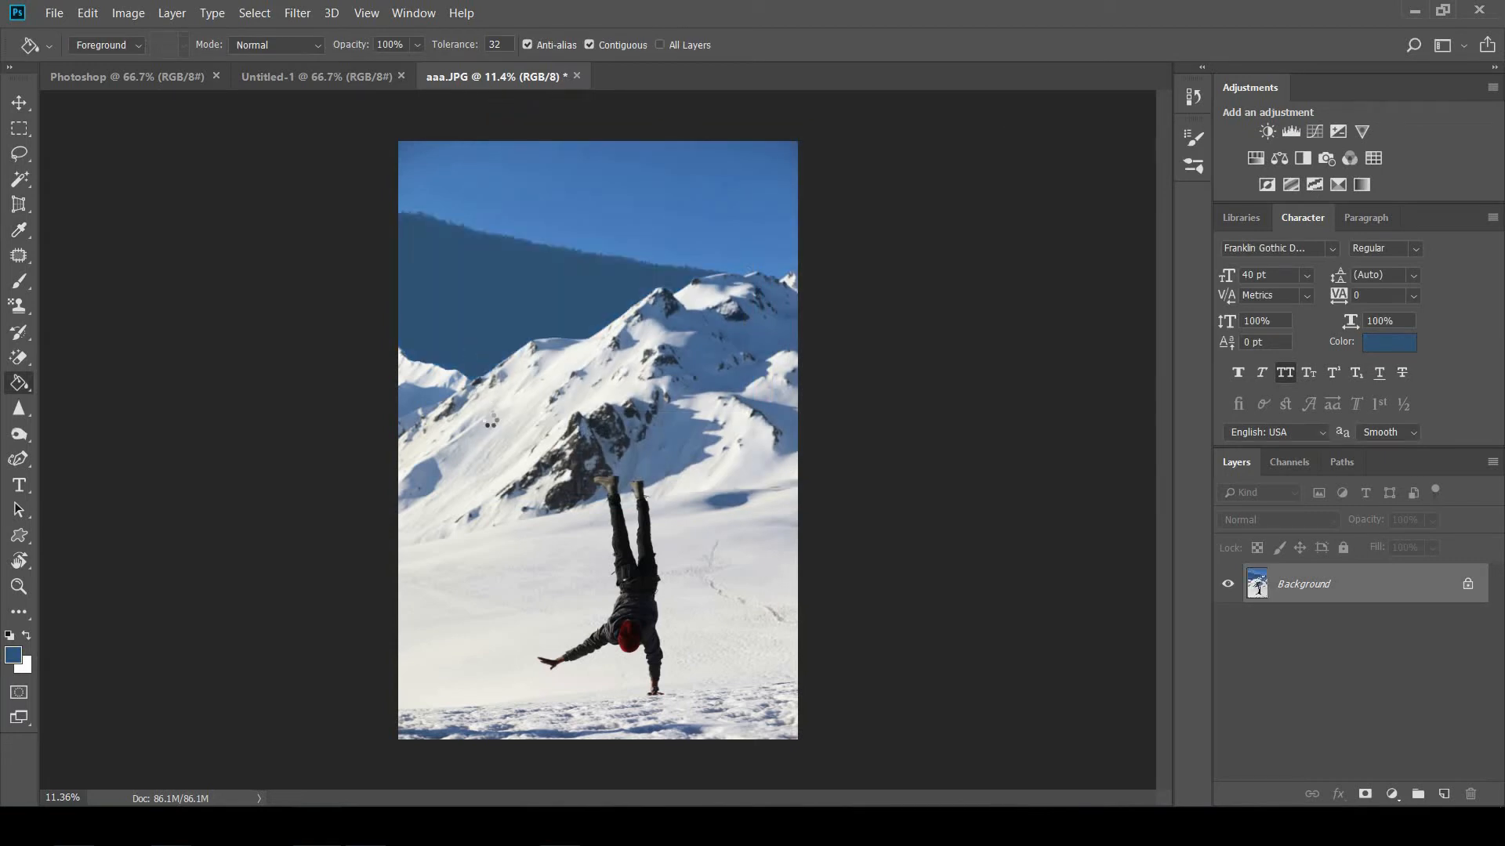
{"action": "left_click", "coordinate": [549, 343]}
{"action": "left_click", "coordinate": [616, 261]}
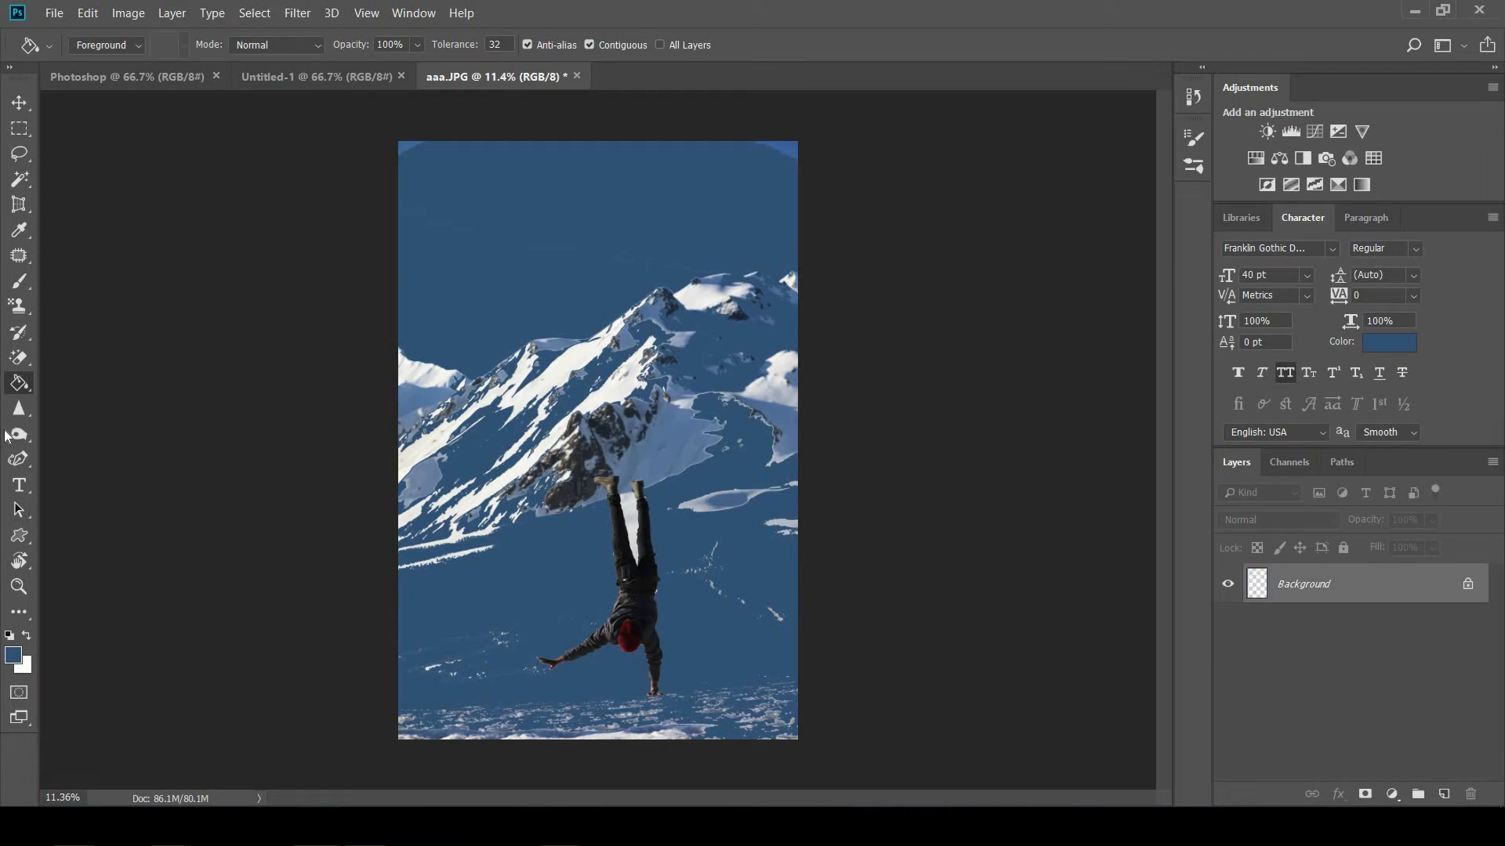
Switch to the Blur Tool and enlarge its brush to 2700 px over the handstanding person
{"action": "right_click", "coordinate": [20, 383]}
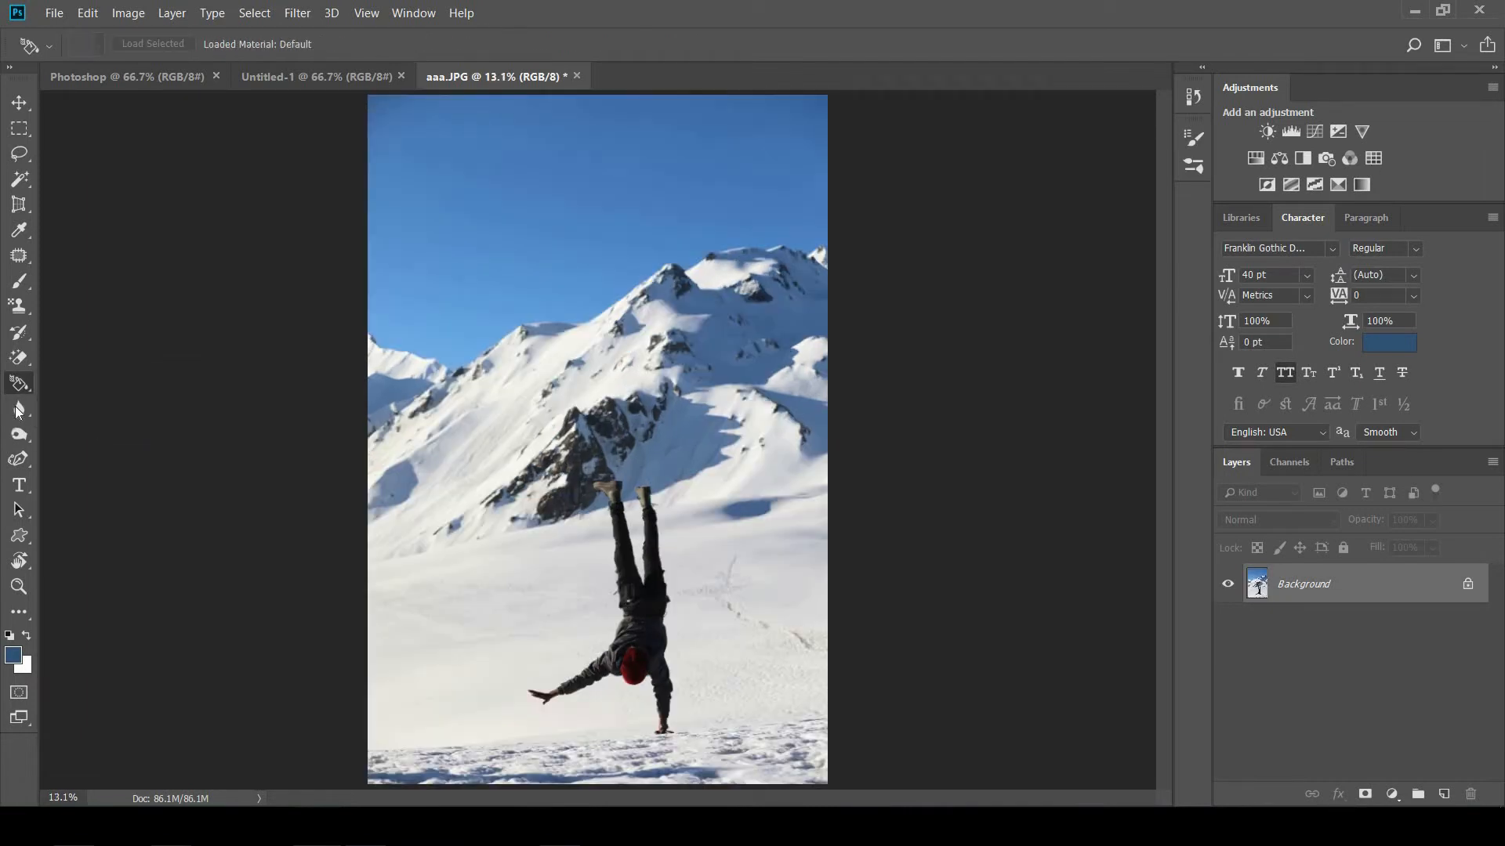
{"action": "left_click", "coordinate": [20, 408]}
{"action": "right_click", "coordinate": [20, 408]}
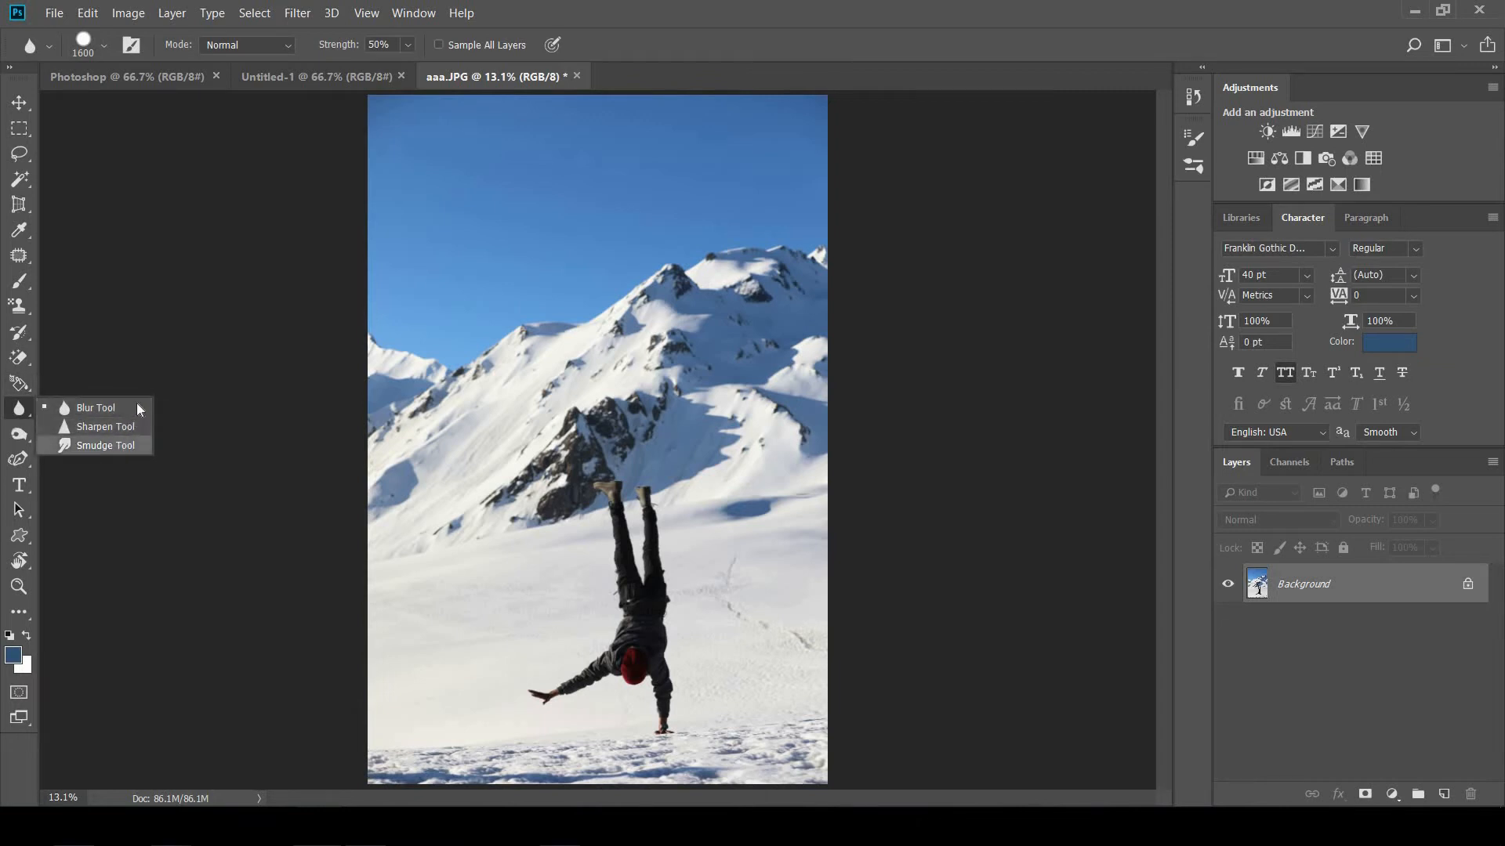
{"action": "left_click", "coordinate": [120, 410]}
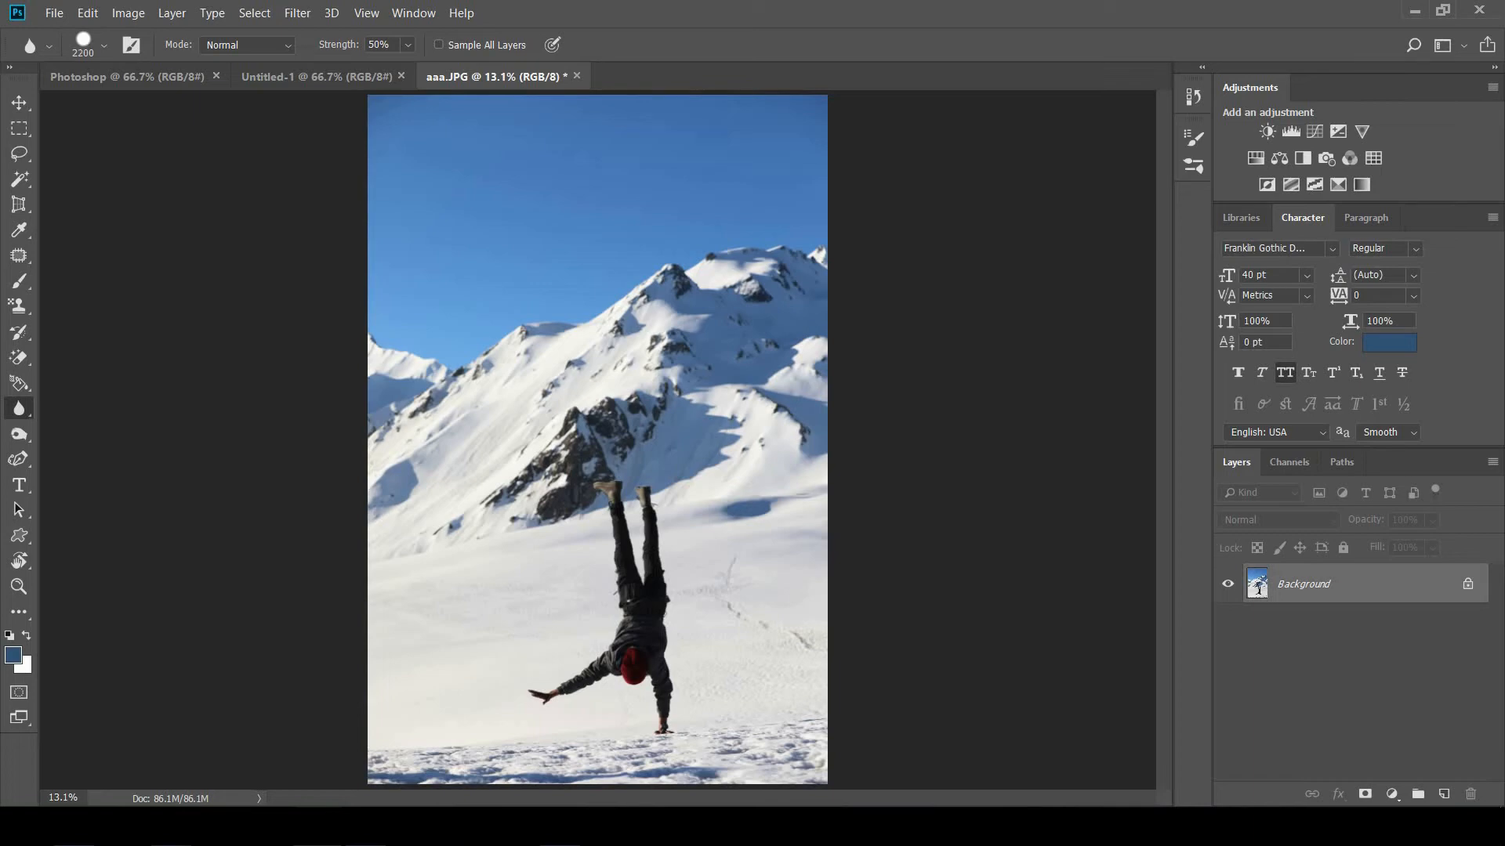
{"action": "scroll", "coordinate": [608, 577], "scroll_direction": "up", "scroll_amount": 5}
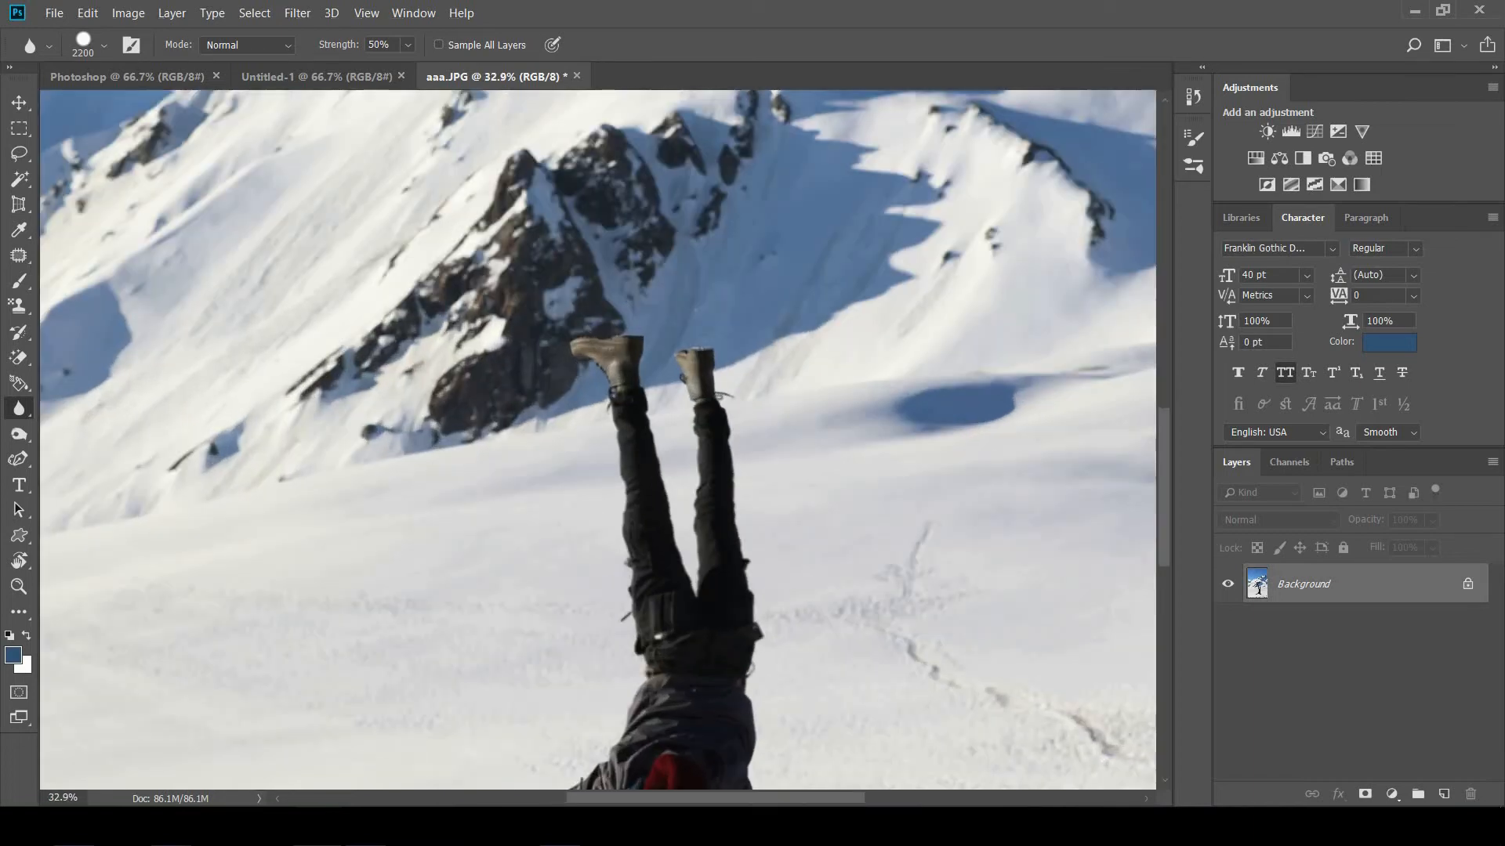
{"action": "scroll", "coordinate": [598, 439], "scroll_direction": "down", "scroll_amount": 3}
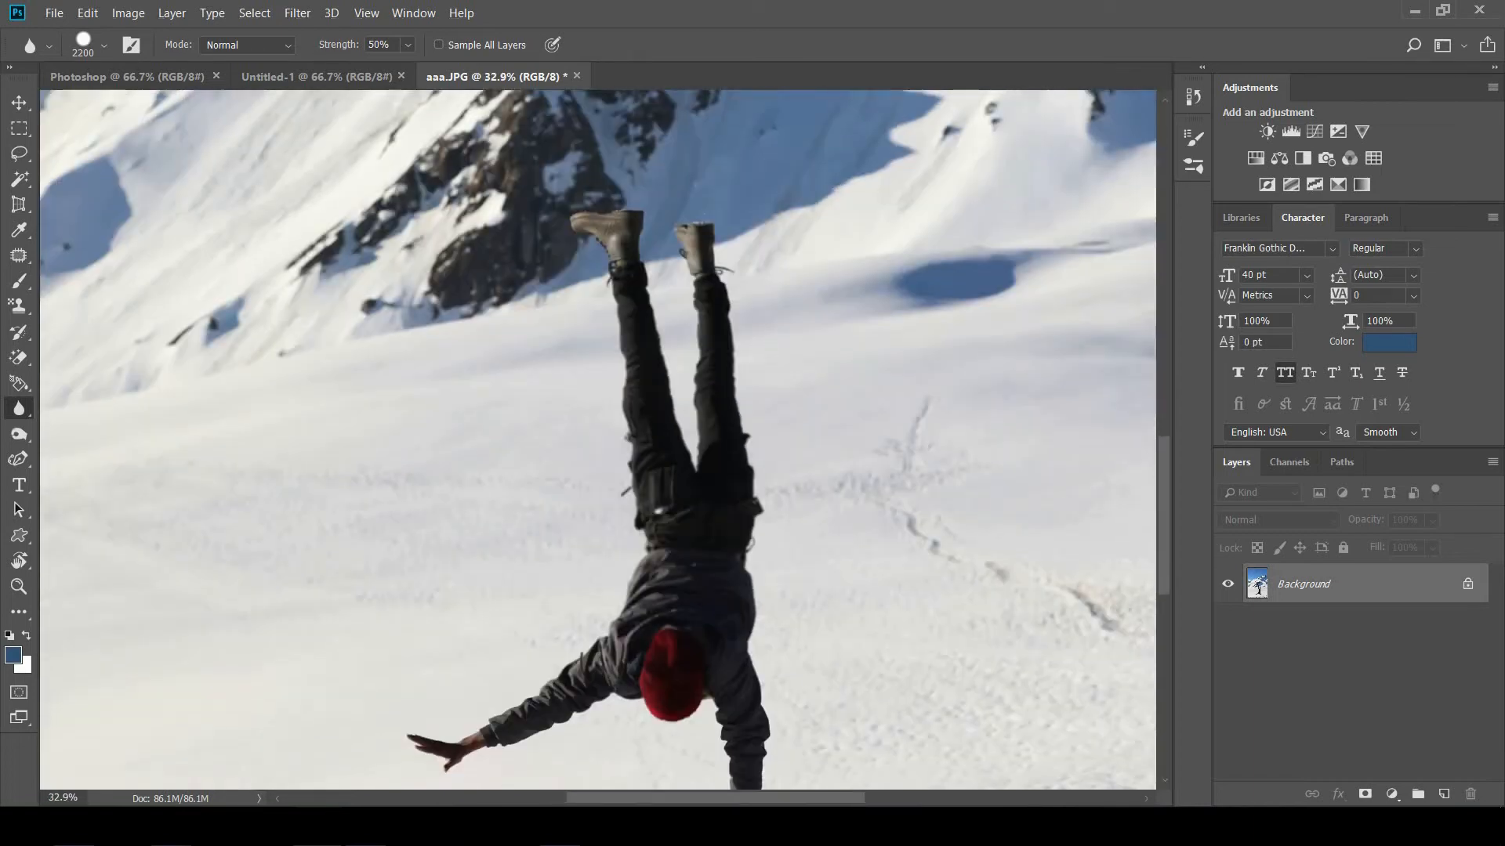
{"action": "scroll", "coordinate": [598, 439], "scroll_direction": "down", "scroll_amount": 3}
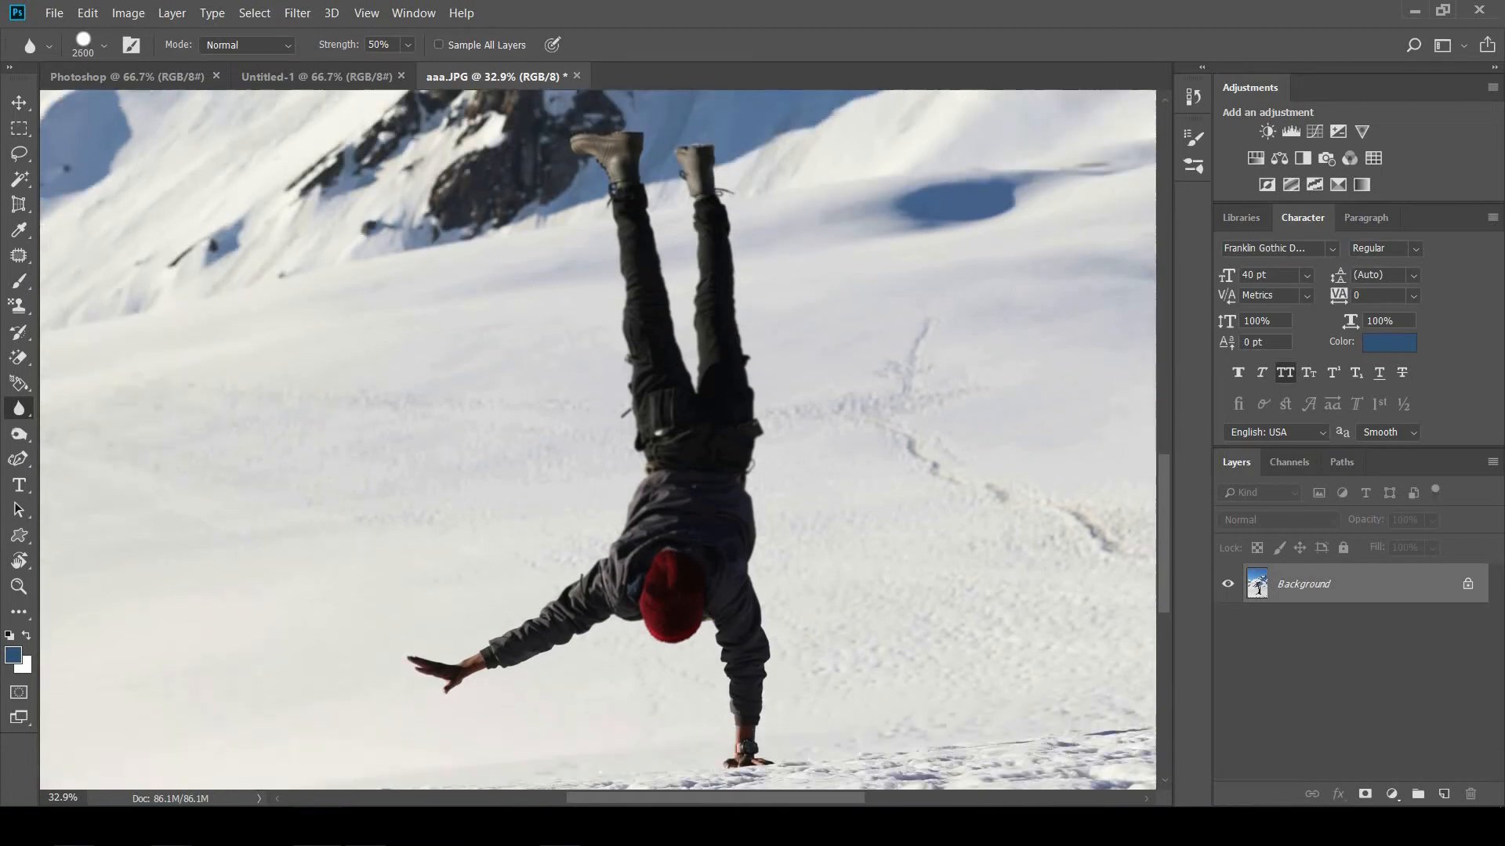
{"action": "key", "text": "bracketright"}
{"action": "key", "text": "bracketright"}
{"action": "key", "text": "bracketright"}
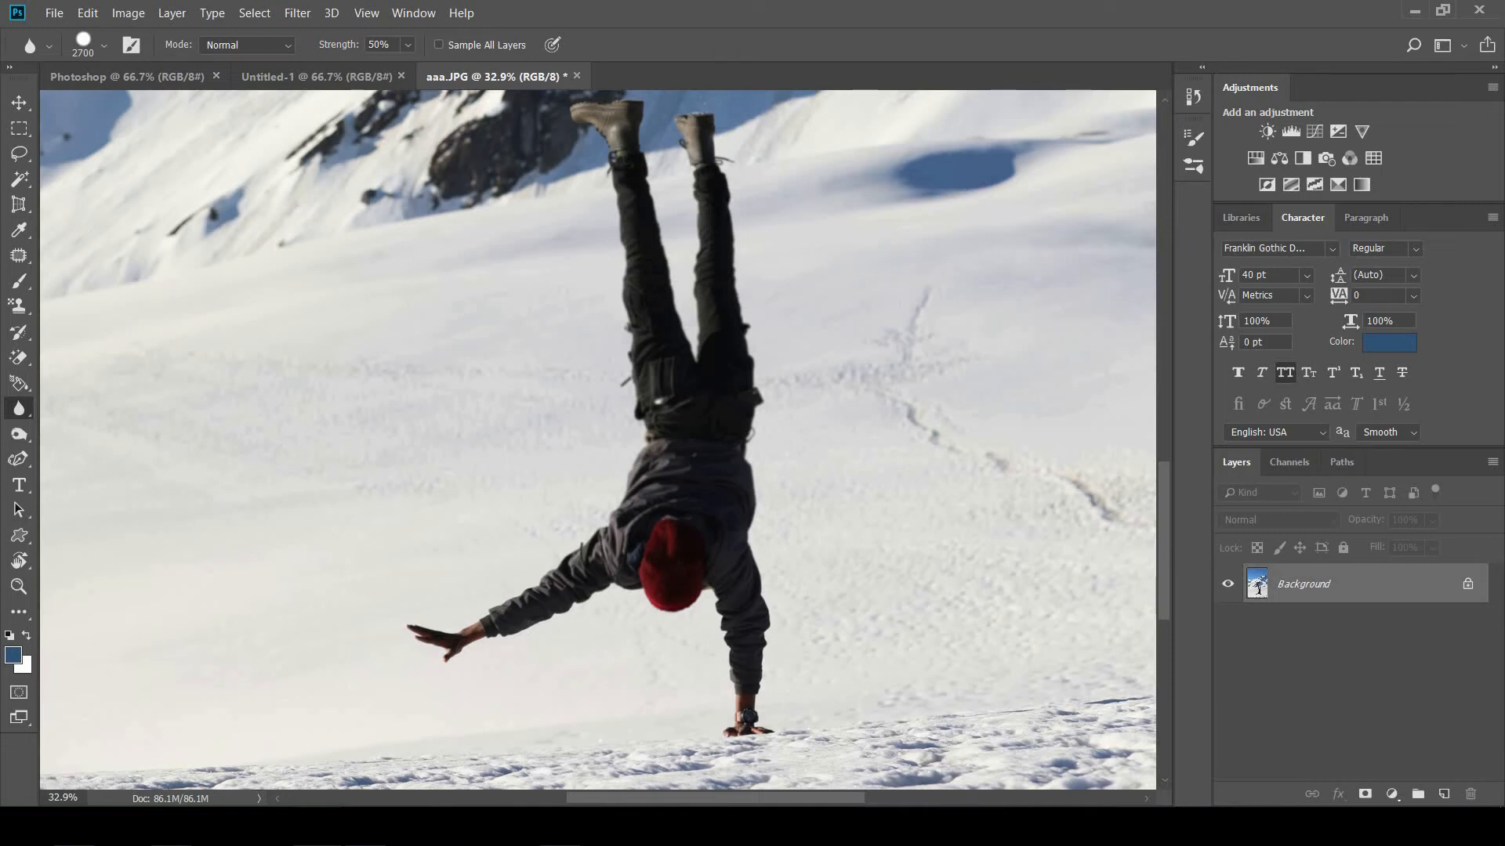
Set the Blur Tool's strength to 100%
{"action": "key", "text": "Return"}
{"action": "type", "text": "100"}
{"action": "key", "text": "Return"}
{"action": "scroll", "coordinate": [598, 439], "scroll_direction": "down", "scroll_amount": 3}
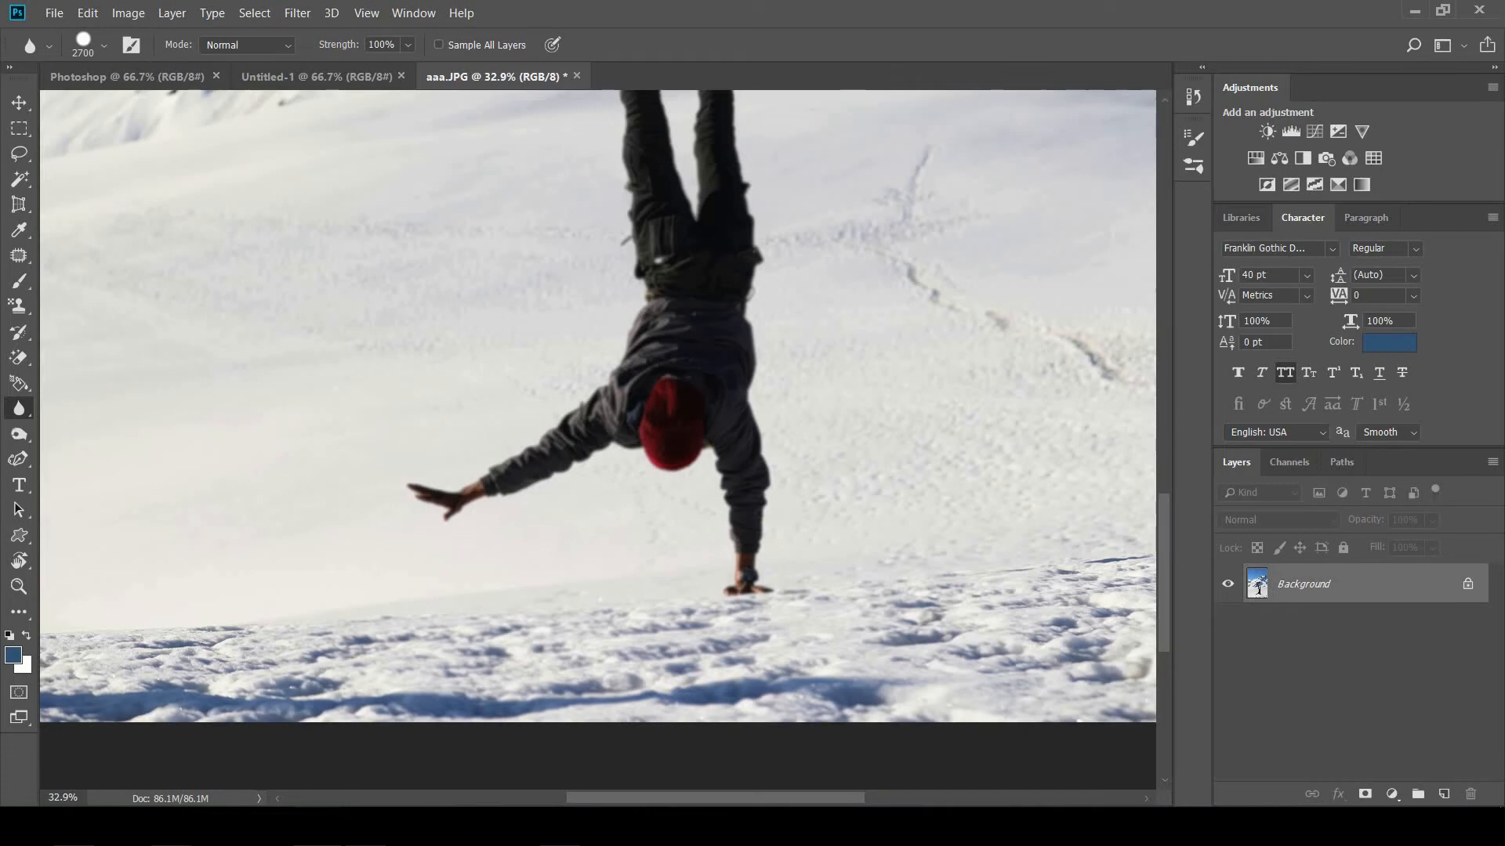
{"action": "scroll", "coordinate": [597, 410], "scroll_direction": "down", "scroll_amount": 2}
{"action": "scroll", "coordinate": [598, 410], "scroll_direction": "down", "scroll_amount": 5}
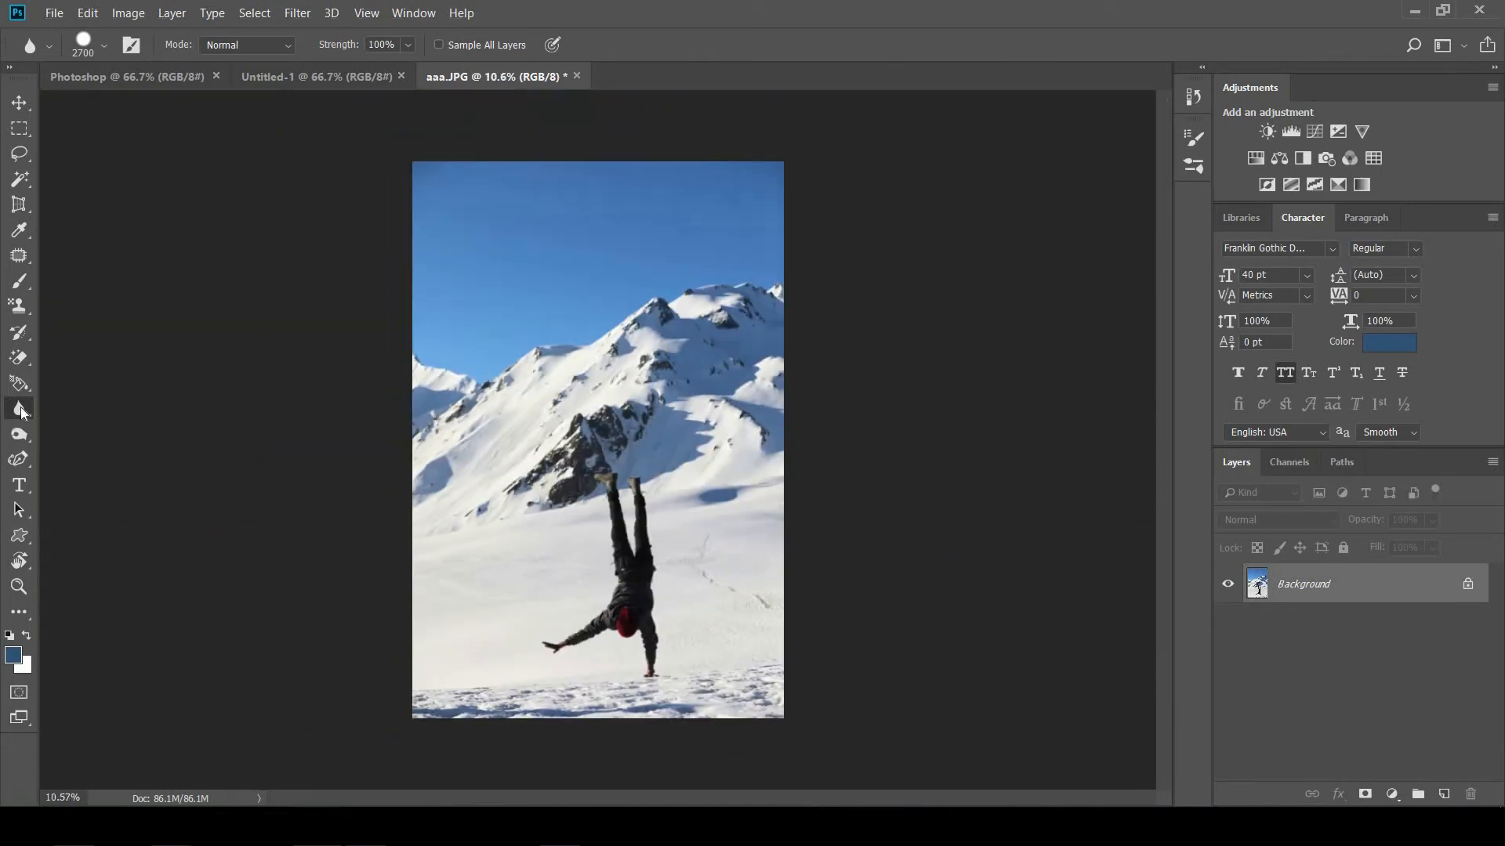
Select the Sharpen Tool for use on the person's outstretched hand
{"action": "right_click", "coordinate": [19, 408]}
{"action": "left_click", "coordinate": [70, 427]}
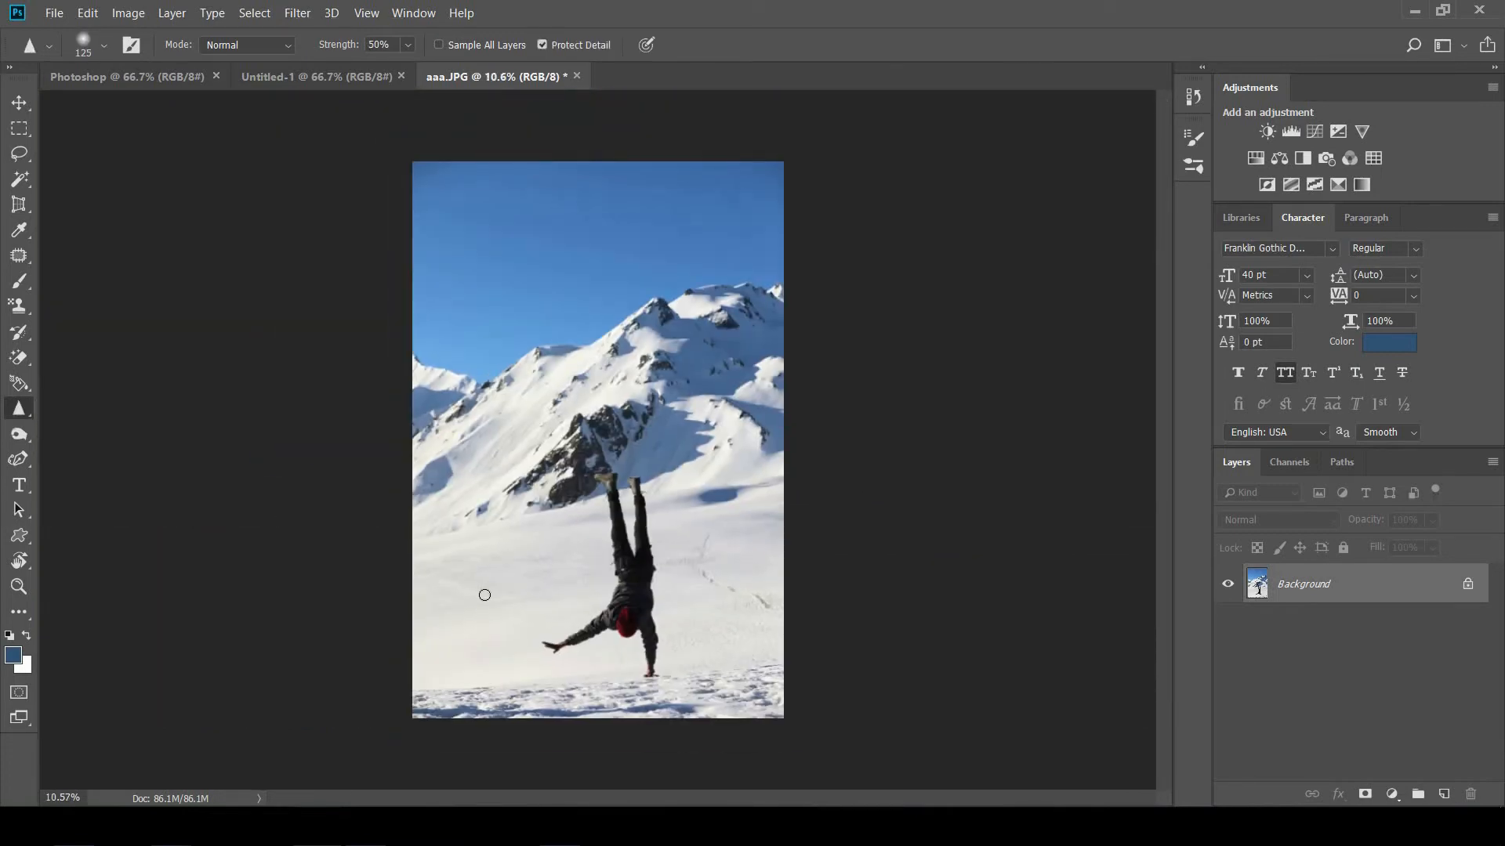
{"action": "scroll", "coordinate": [485, 596], "scroll_direction": "up", "scroll_amount": 2}
{"action": "scroll", "coordinate": [484, 595], "scroll_direction": "up", "scroll_amount": 2}
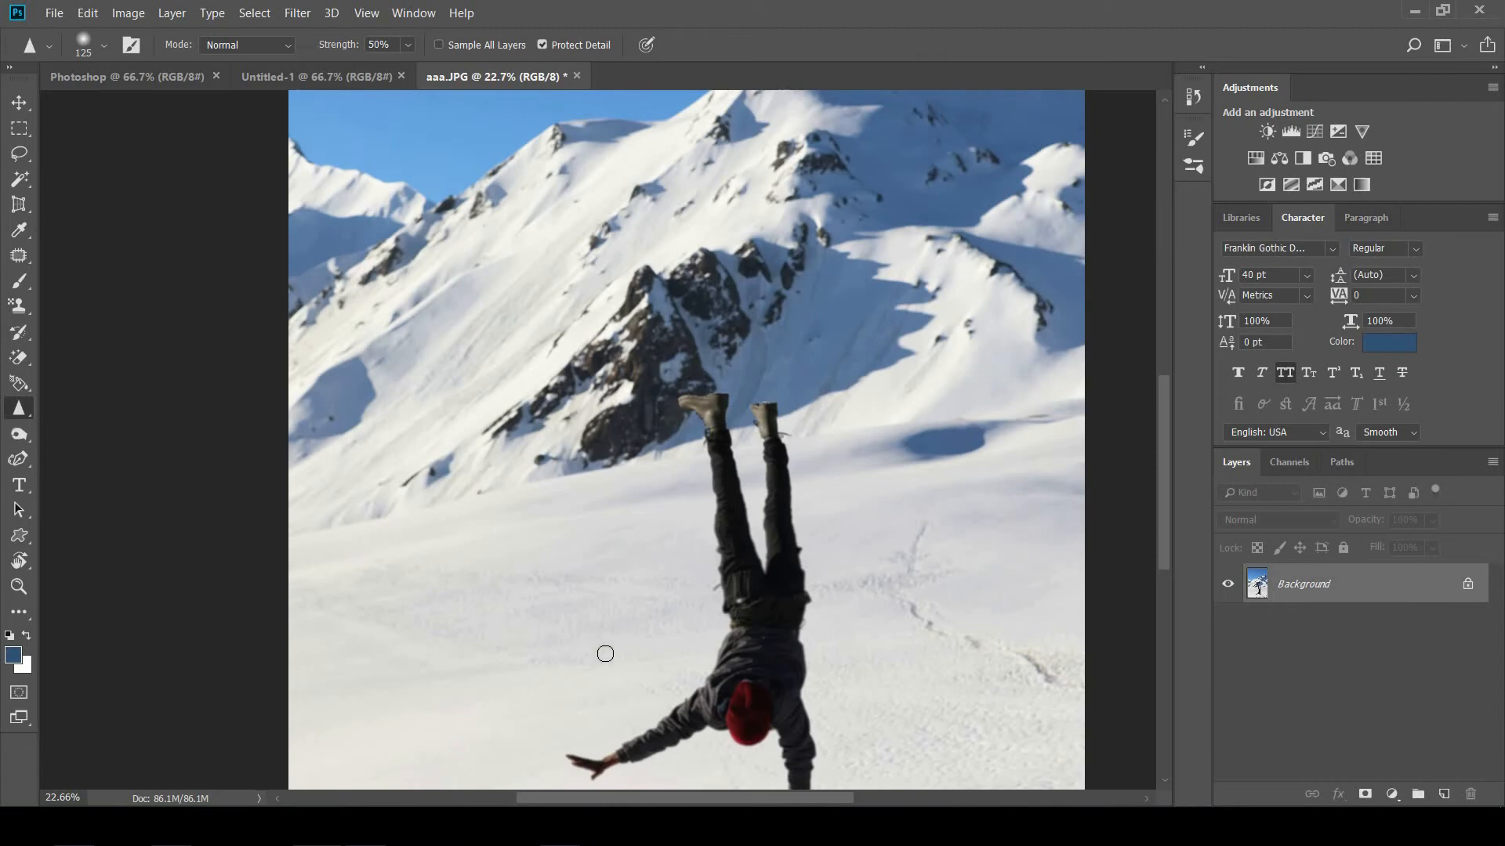
{"action": "scroll", "coordinate": [656, 670], "scroll_direction": "down", "scroll_amount": 2}
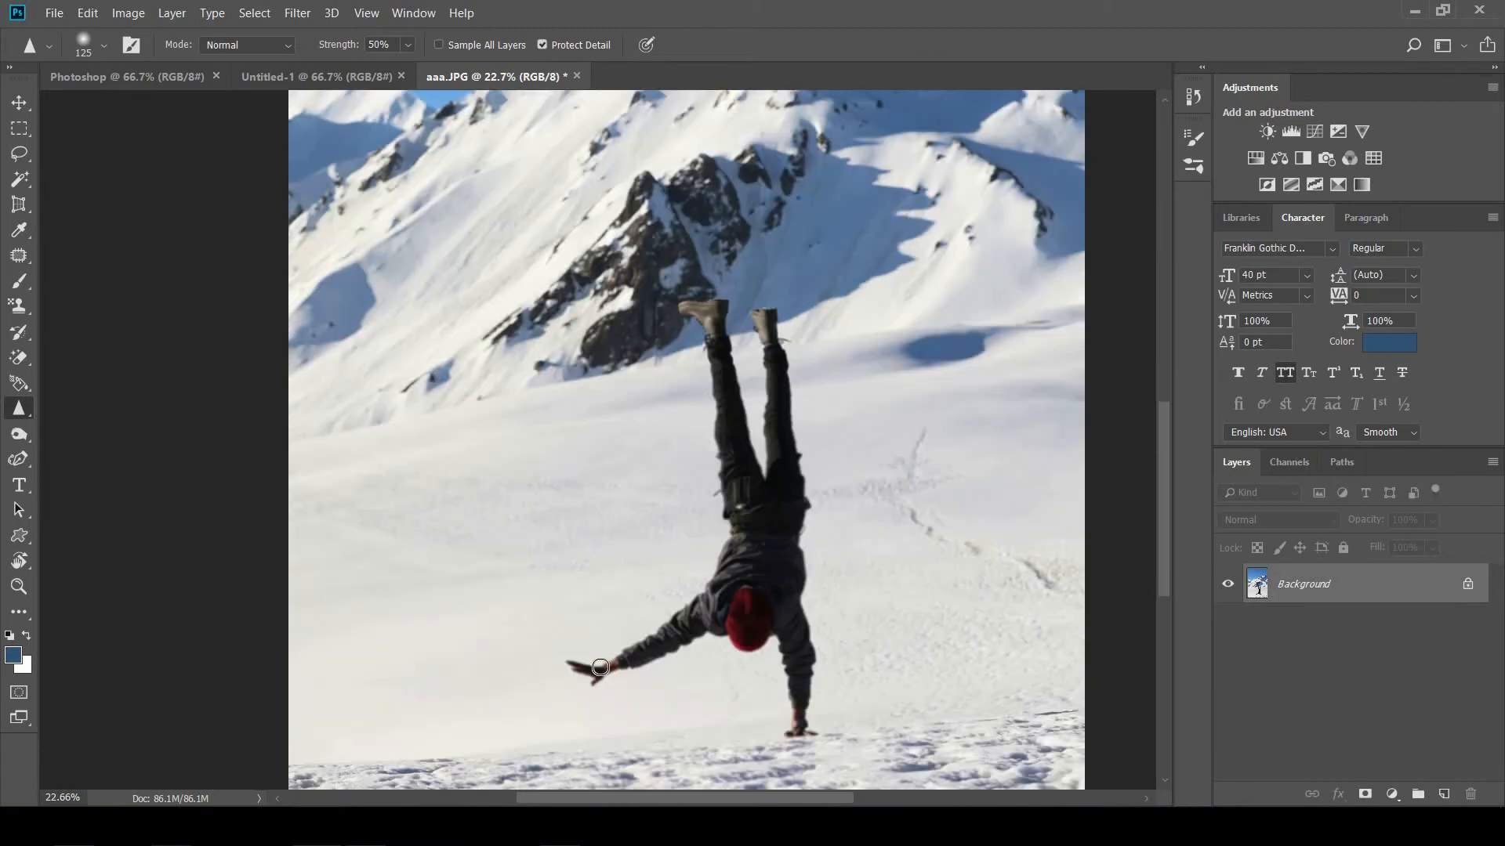
Switch to the Smudge Tool and fit the whole photo in the window
{"action": "right_click", "coordinate": [19, 407]}
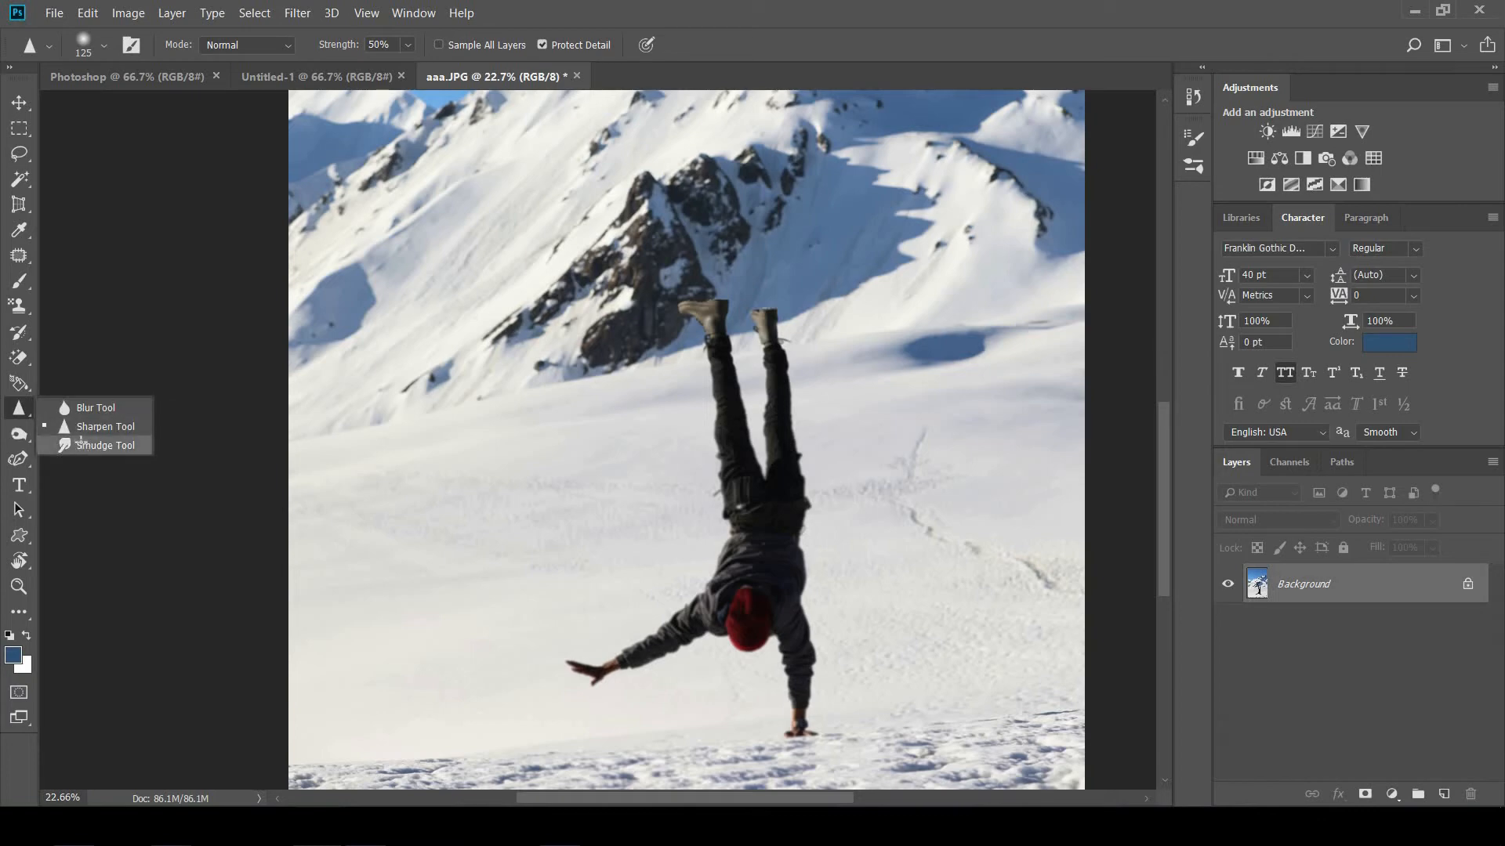
{"action": "left_click", "coordinate": [82, 441]}
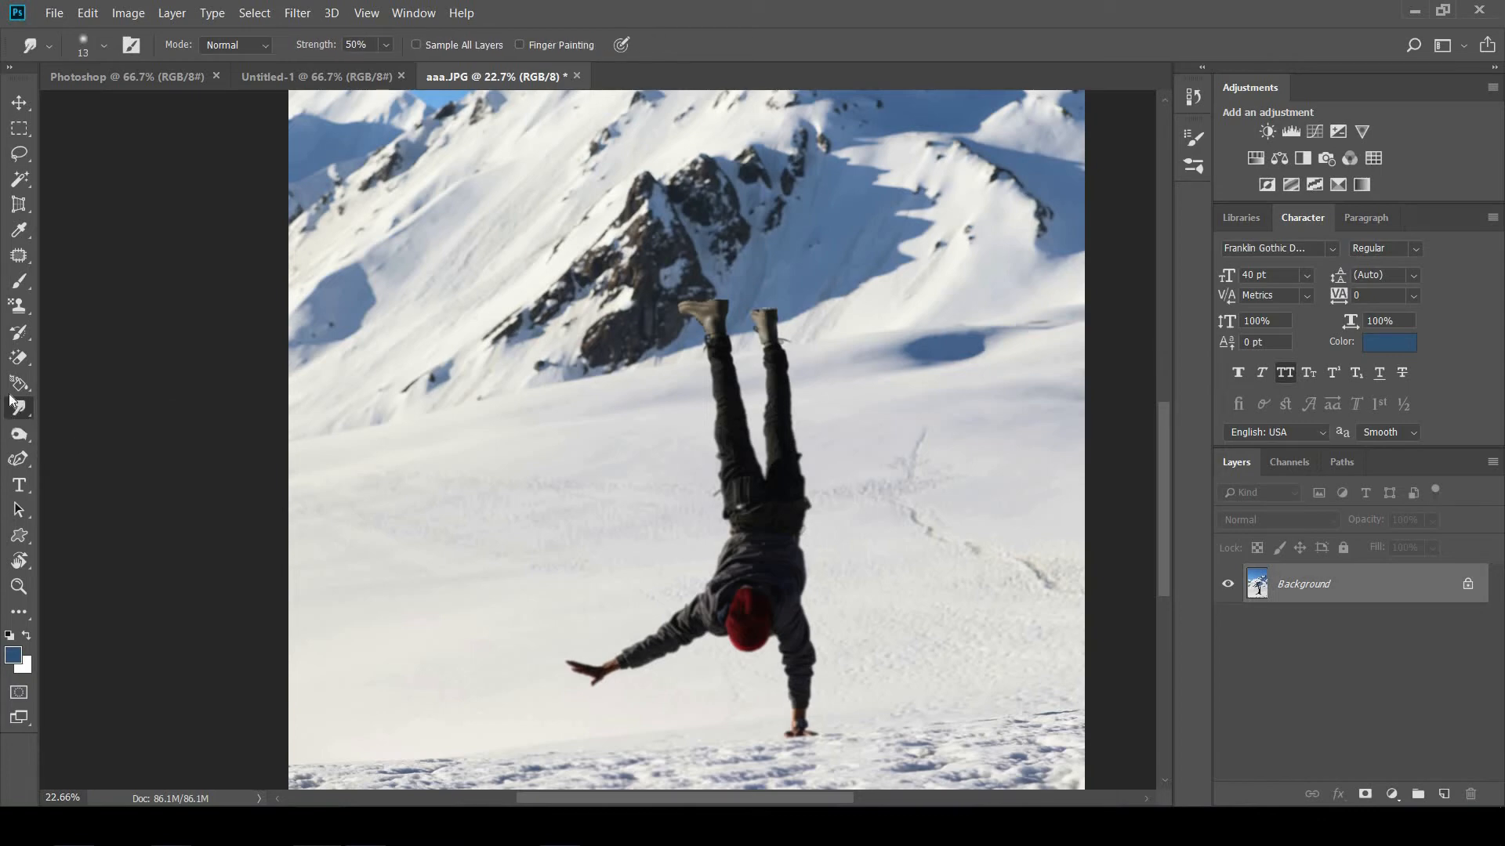
{"action": "key", "text": "ctrl+0"}
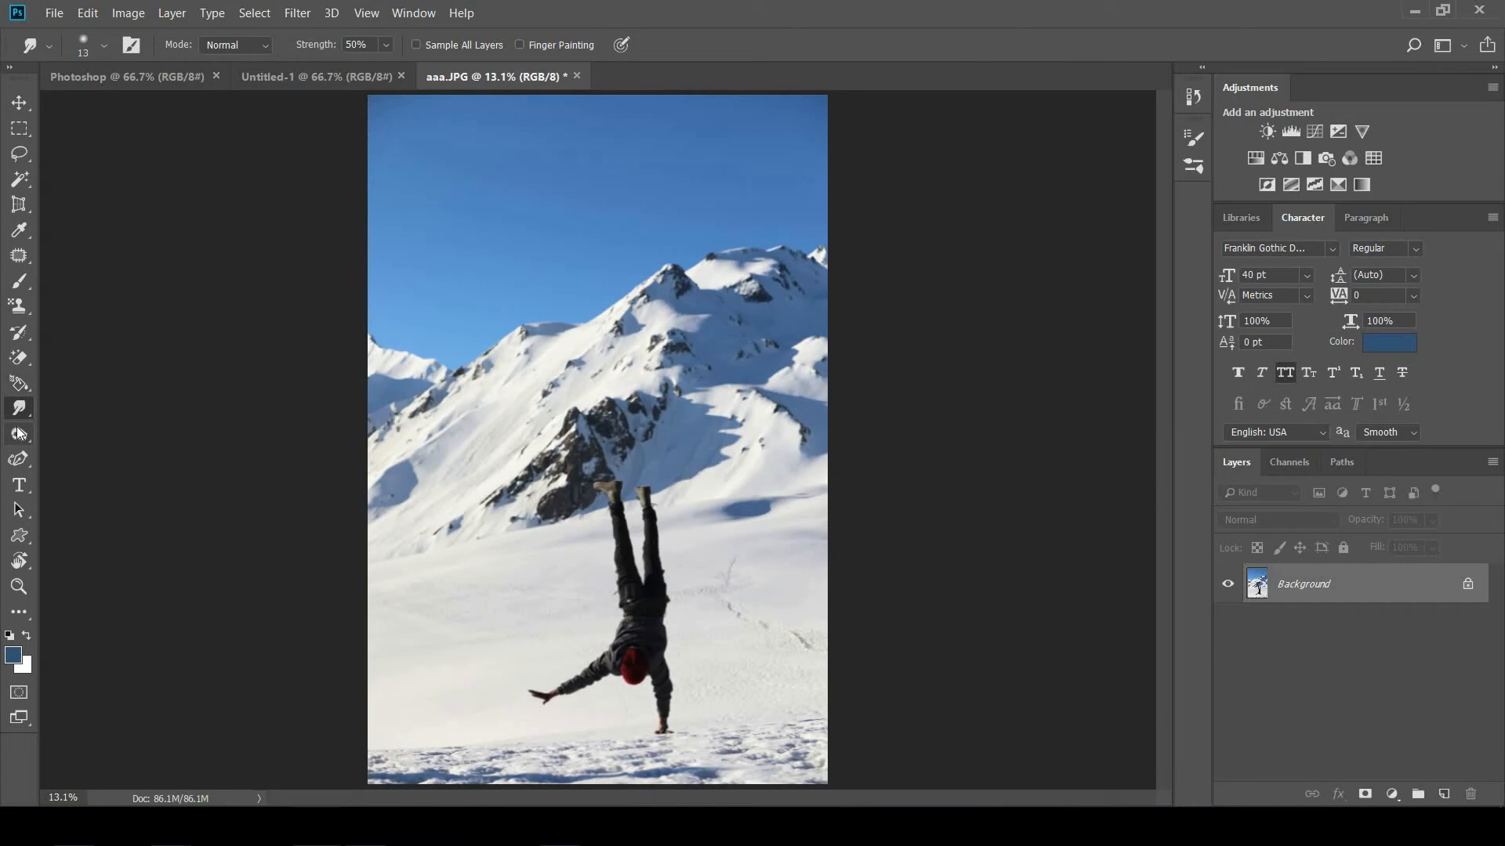
Lighten the person's jacket and trouser legs with the Dodge Tool on the midtones
{"action": "left_click", "coordinate": [19, 433]}
{"action": "right_click", "coordinate": [19, 433]}
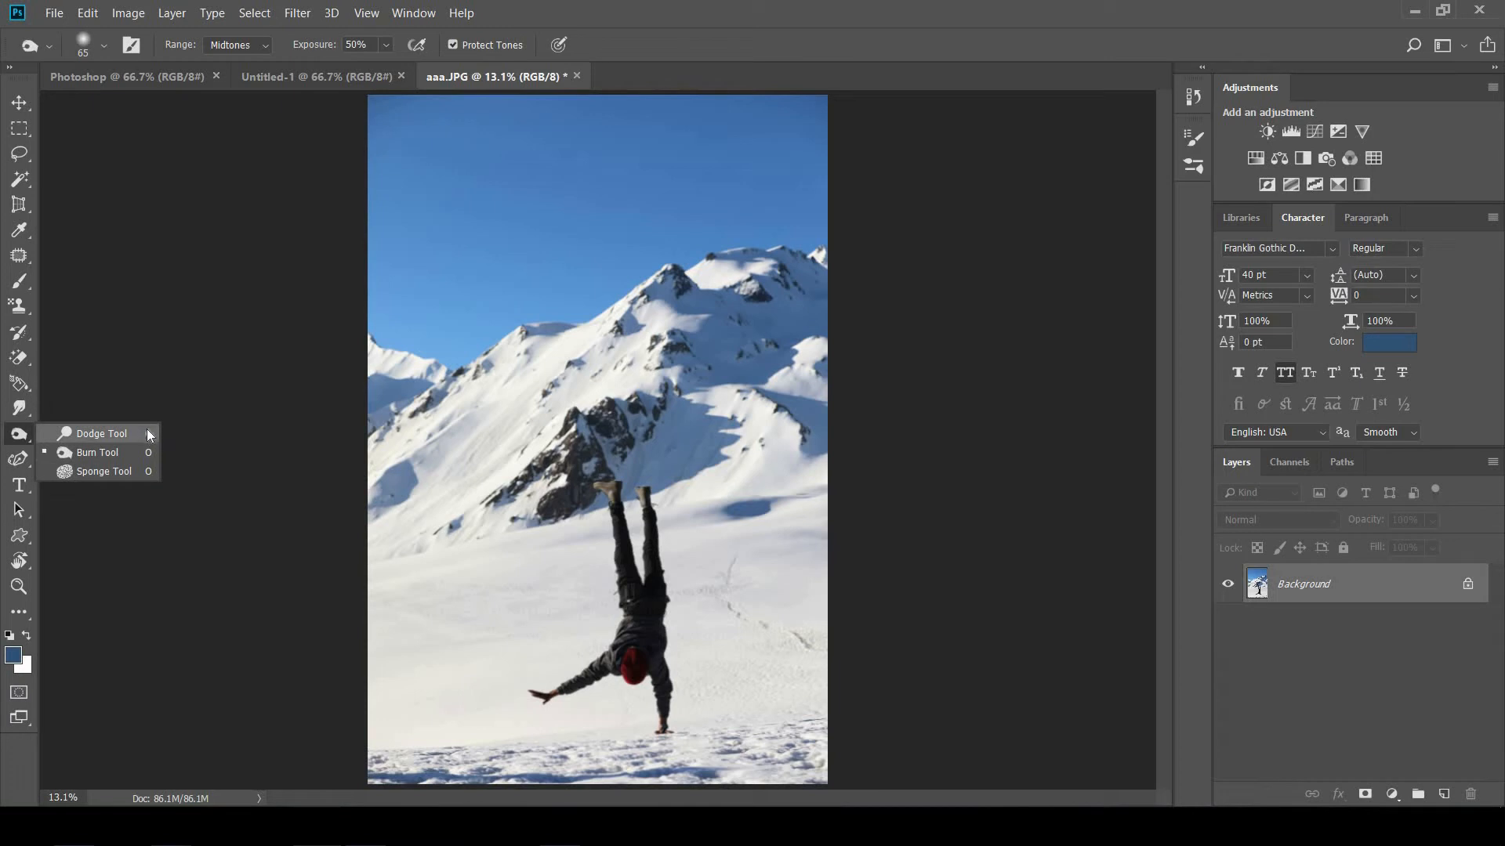
{"action": "left_click", "coordinate": [114, 434]}
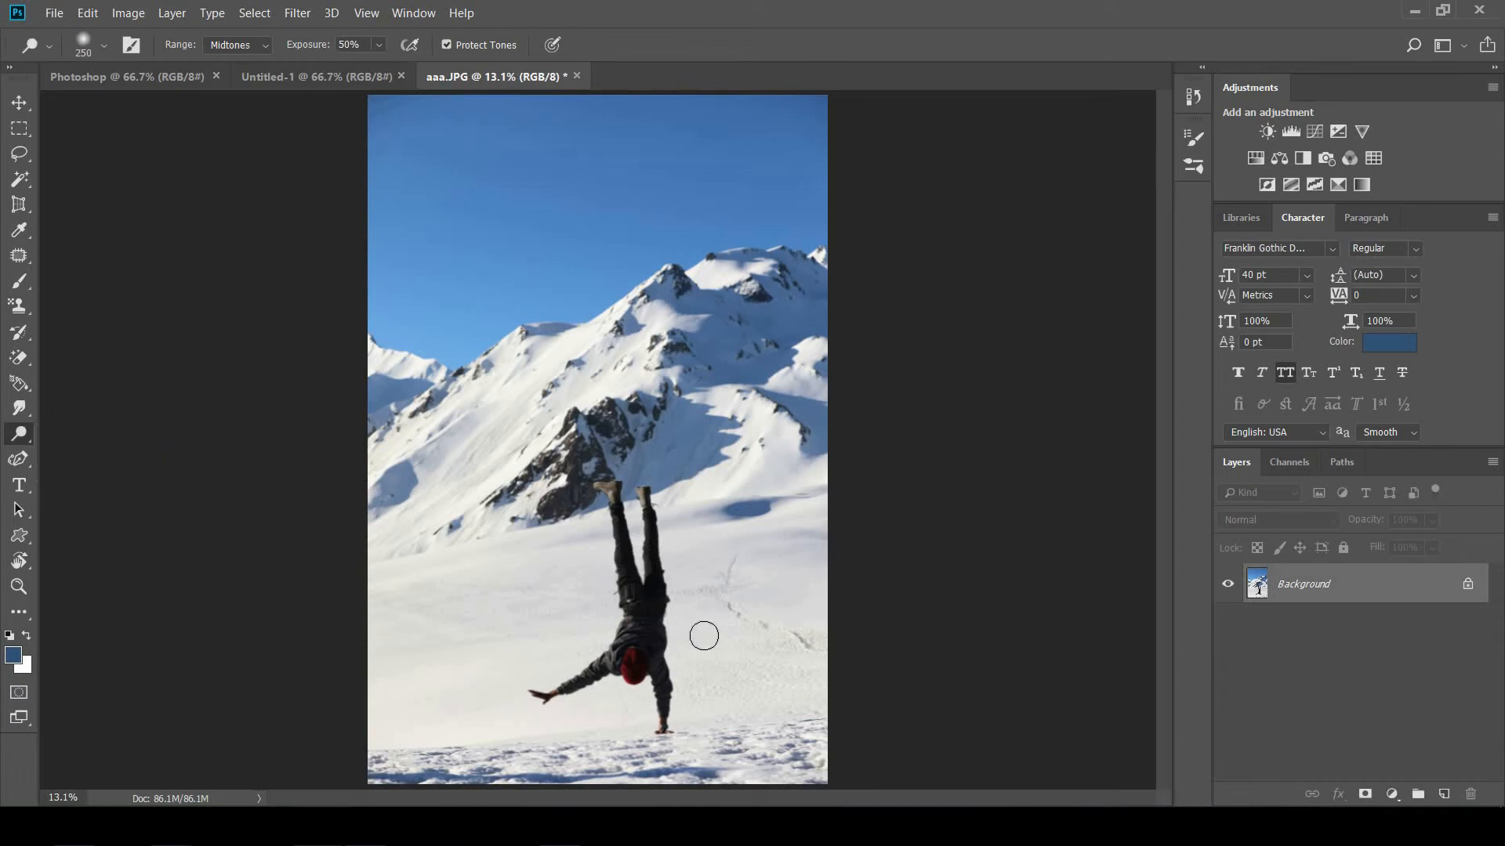
{"action": "scroll", "coordinate": [687, 631], "scroll_direction": "up", "scroll_amount": 5}
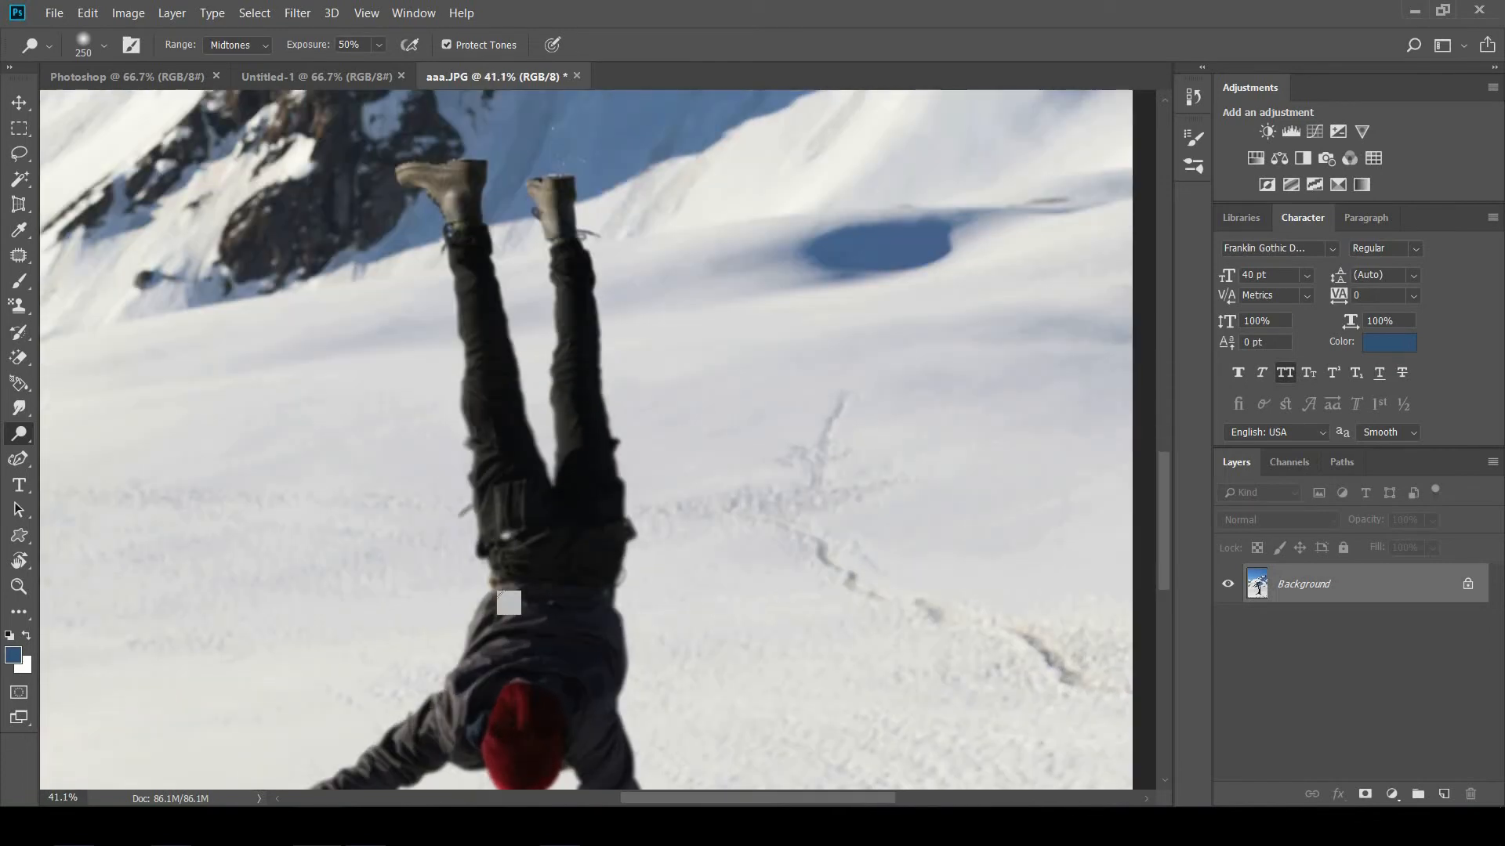
{"action": "mouse_move", "coordinate": [519, 615]}
{"action": "left_mouse_down"}
{"action": "mouse_move", "coordinate": [482, 615]}
{"action": "mouse_move", "coordinate": [586, 516]}
{"action": "mouse_move", "coordinate": [572, 409]}
{"action": "mouse_move", "coordinate": [571, 481]}
{"action": "mouse_move", "coordinate": [557, 416]}
{"action": "mouse_move", "coordinate": [562, 292]}
{"action": "left_mouse_up"}
{"action": "mouse_move", "coordinate": [476, 513]}
{"action": "left_mouse_down"}
{"action": "mouse_move", "coordinate": [459, 298]}
{"action": "mouse_move", "coordinate": [496, 501]}
{"action": "mouse_move", "coordinate": [517, 329]}
{"action": "mouse_move", "coordinate": [510, 598]}
{"action": "mouse_move", "coordinate": [558, 523]}
{"action": "left_mouse_up"}
{"action": "scroll", "coordinate": [573, 494], "scroll_direction": "down", "scroll_amount": 2}
{"action": "scroll", "coordinate": [585, 466], "scroll_direction": "down", "scroll_amount": 1}
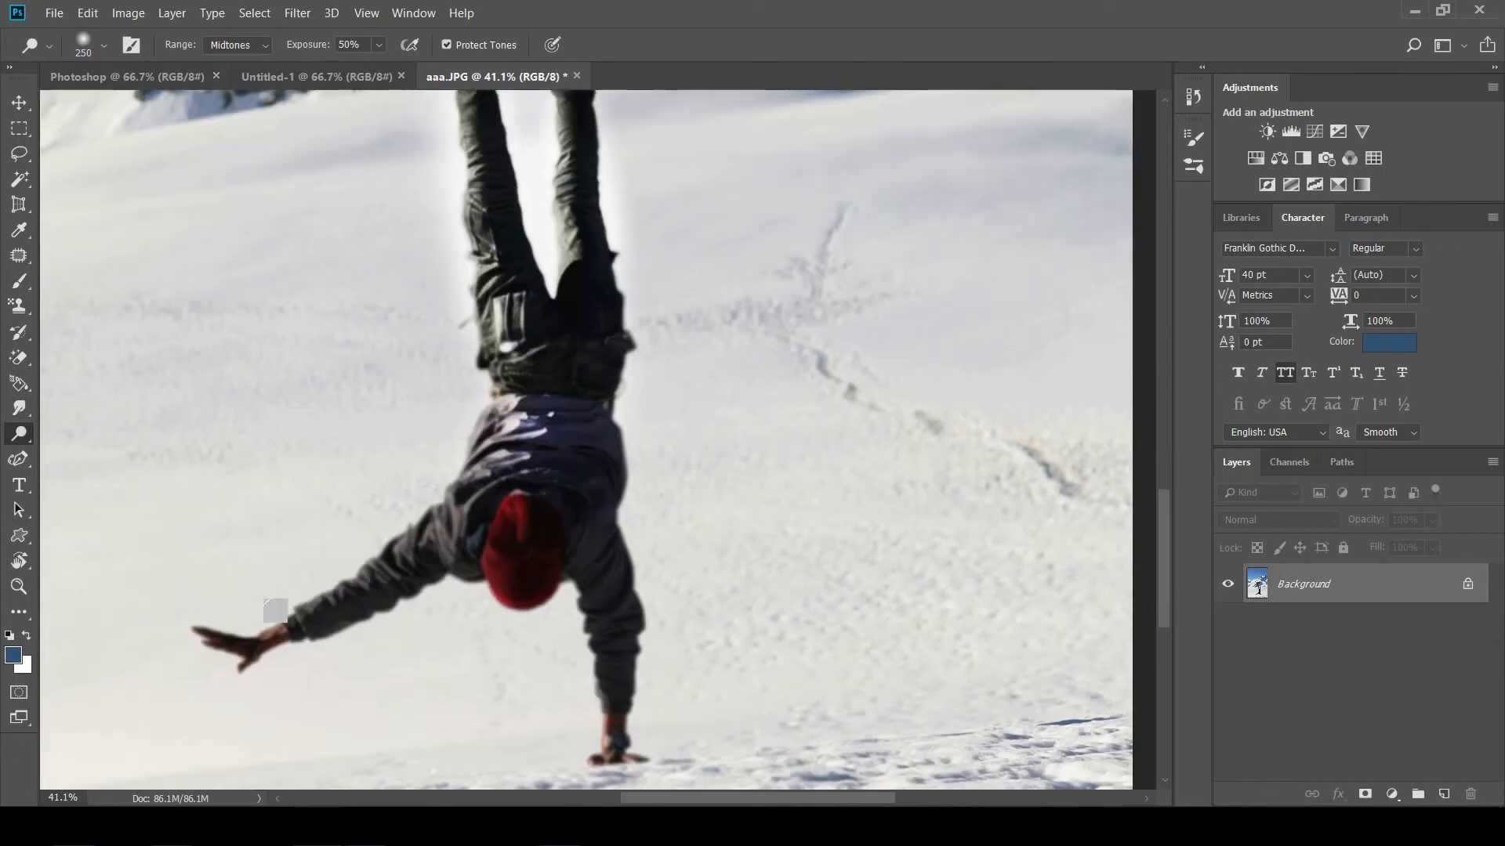
Darken the person's waist and jacket back with the Burn Tool at a 250 px brush, and switch to the Sponge Tool
{"action": "right_click", "coordinate": [18, 433]}
{"action": "key", "text": "shift+o"}
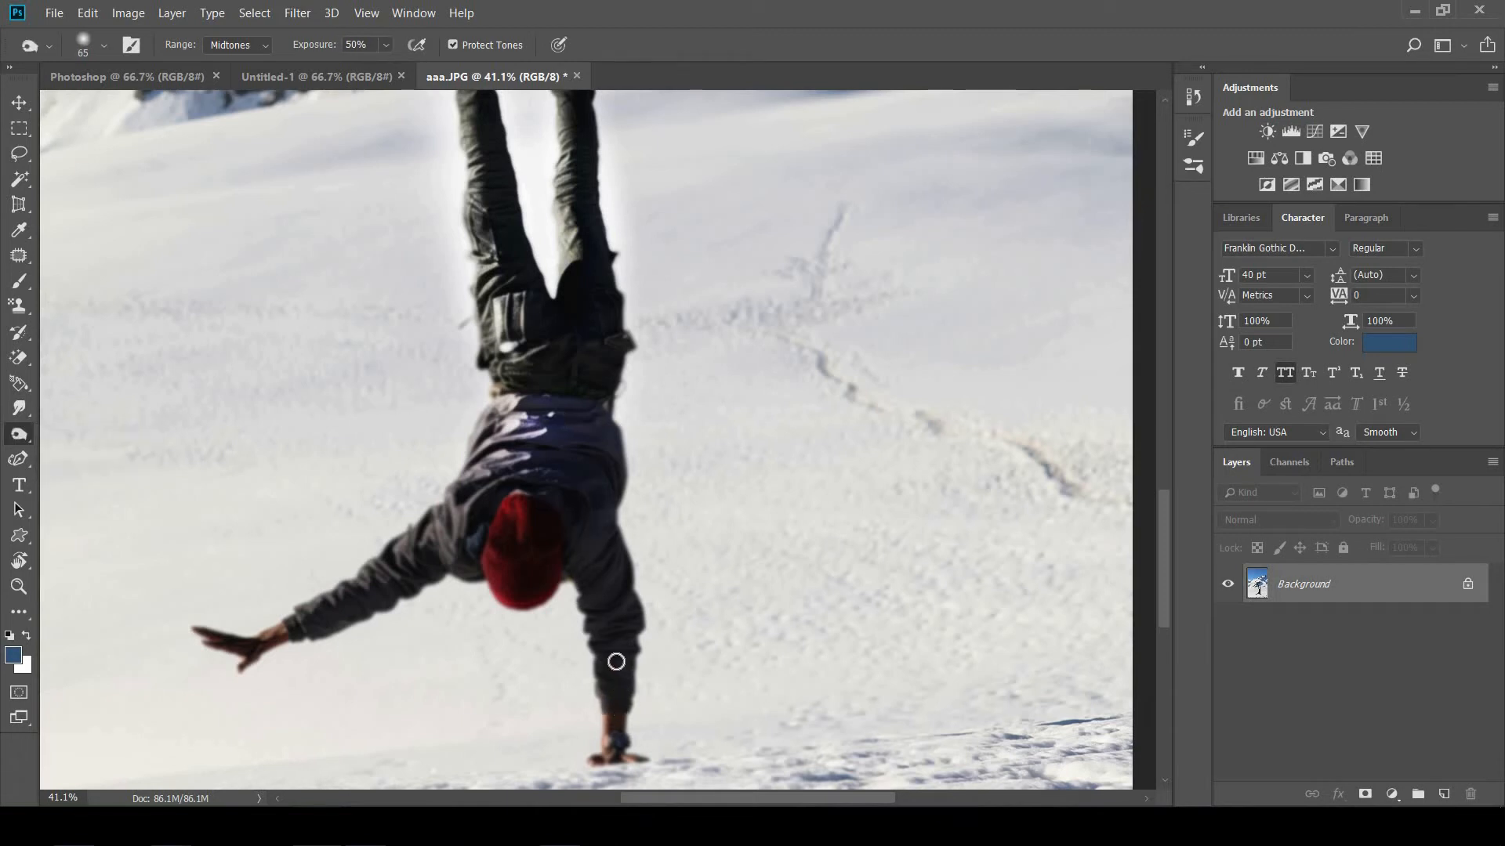
{"action": "key", "text": "bracketright"}
{"action": "key", "text": "bracketright"}
{"action": "key", "text": "bracketright"}
{"action": "key", "text": "bracketright"}
{"action": "key", "text": "bracketright"}
{"action": "key", "text": "bracketright"}
{"action": "key", "text": "bracketright"}
{"action": "key", "text": "bracketright"}
{"action": "key", "text": "bracketright"}
{"action": "mouse_move", "coordinate": [492, 320]}
{"action": "left_mouse_down"}
{"action": "mouse_move", "coordinate": [510, 419]}
{"action": "mouse_move", "coordinate": [528, 397]}
{"action": "mouse_move", "coordinate": [514, 360]}
{"action": "mouse_move", "coordinate": [546, 406]}
{"action": "left_mouse_up"}
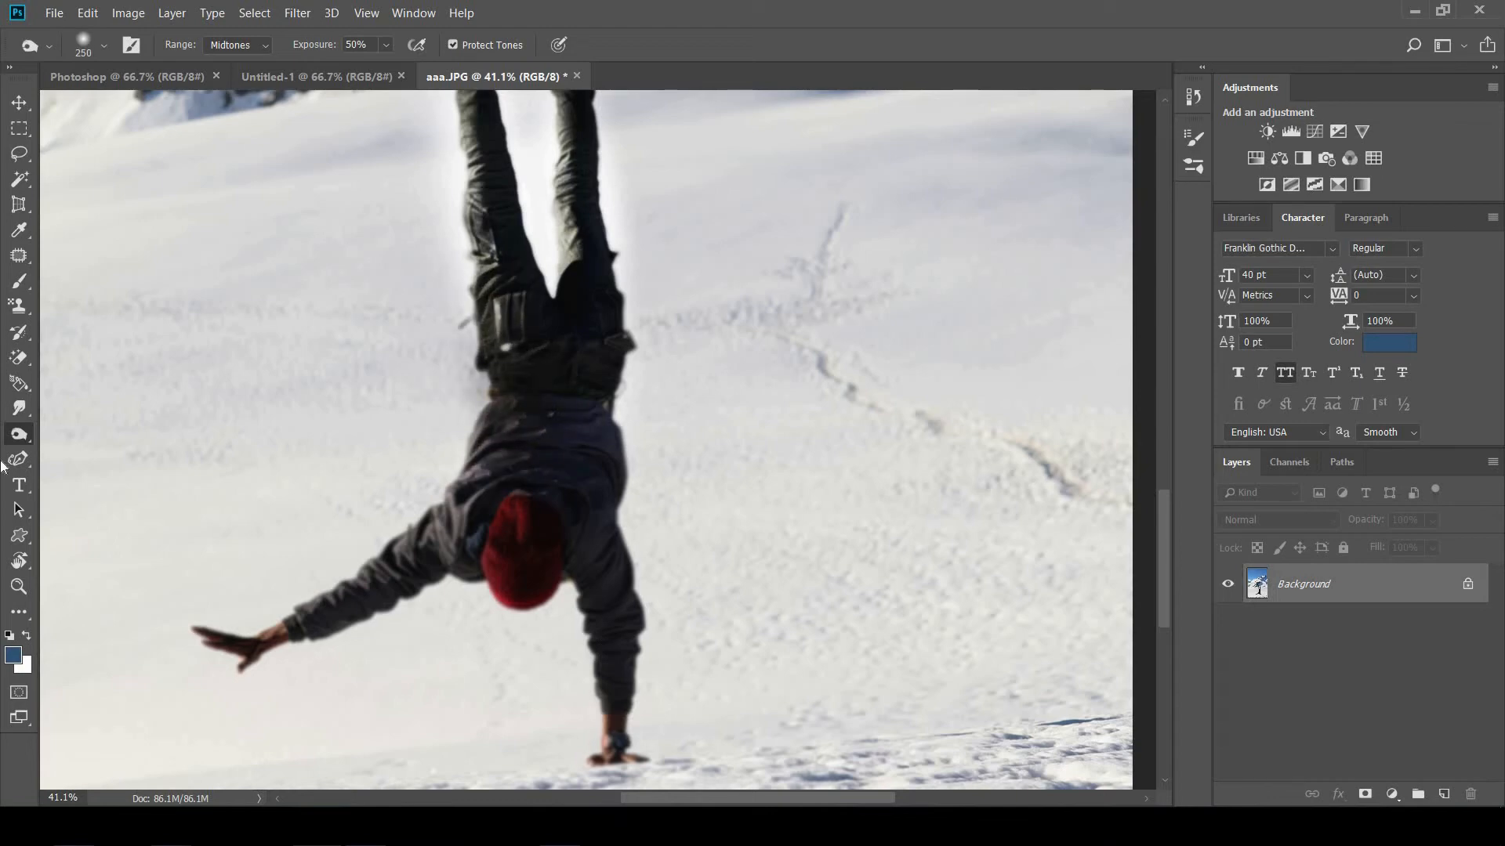
{"action": "right_click", "coordinate": [18, 436]}
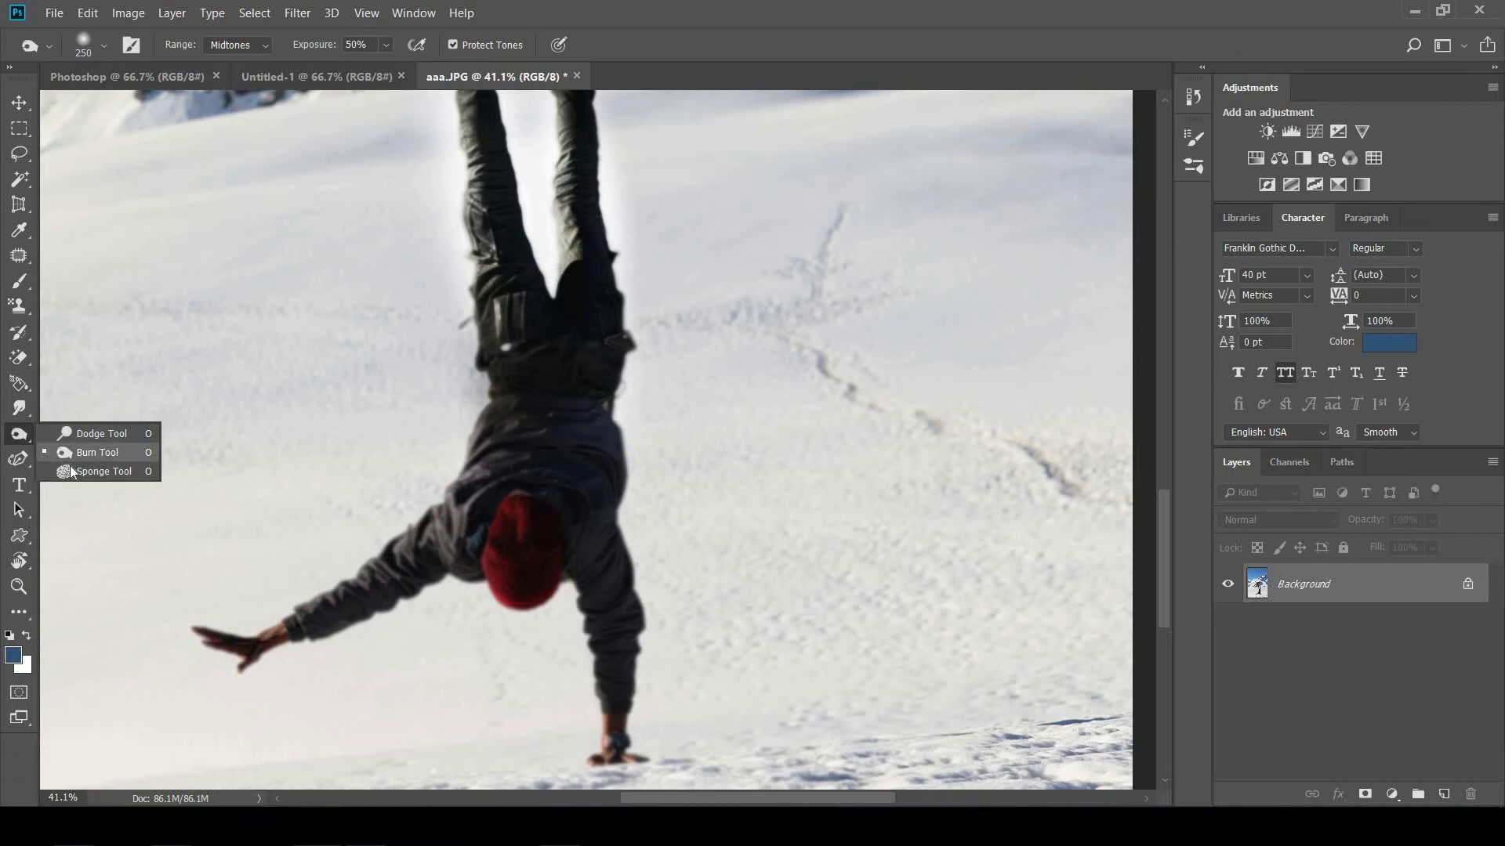
{"action": "left_click", "coordinate": [69, 469]}
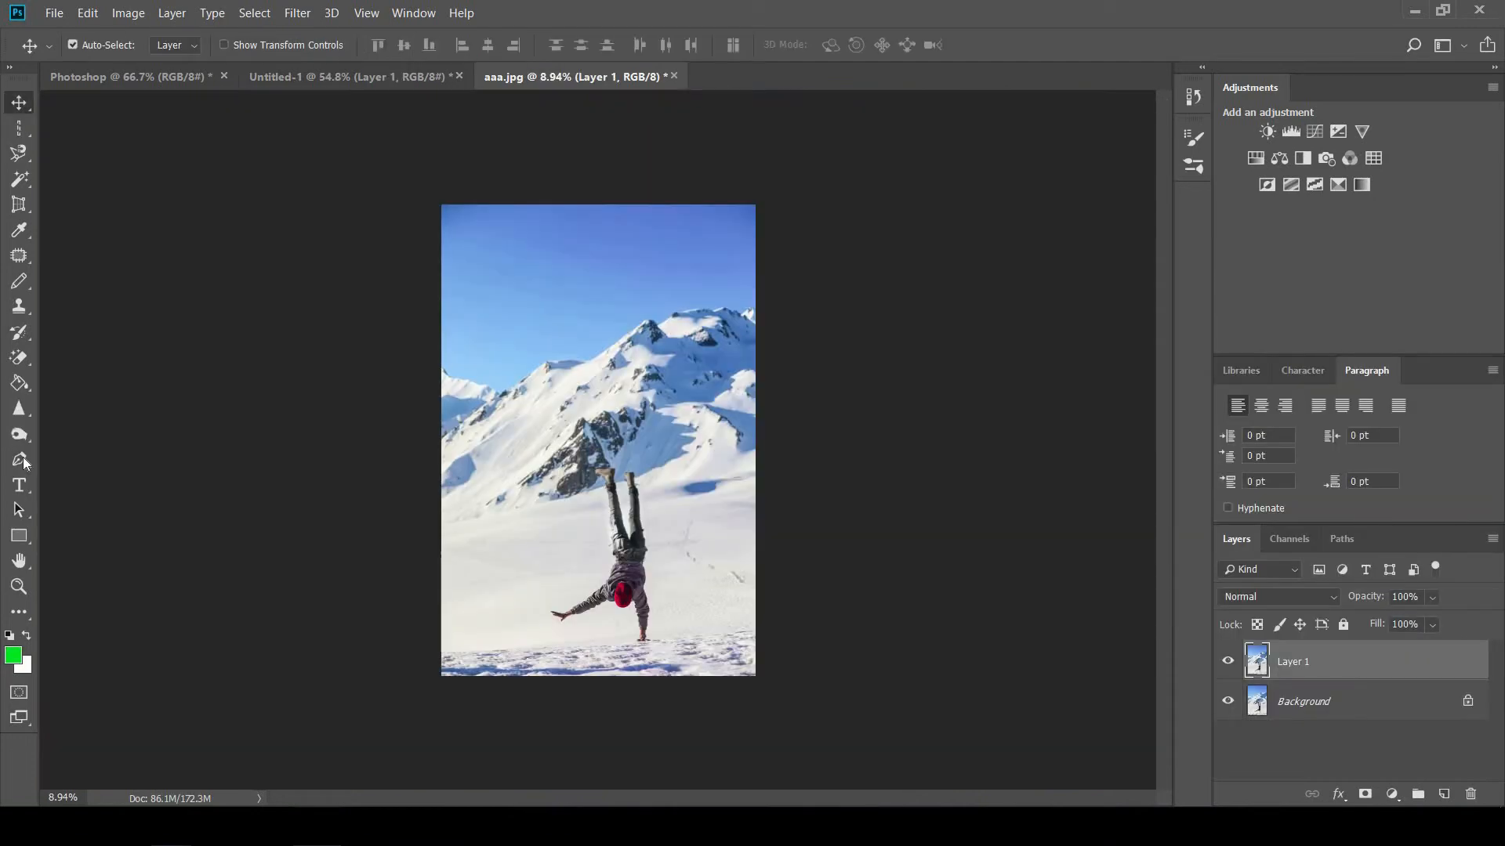
Activate the Pen Tool and change its drawing mode to Shape
{"action": "left_click", "coordinate": [20, 461]}
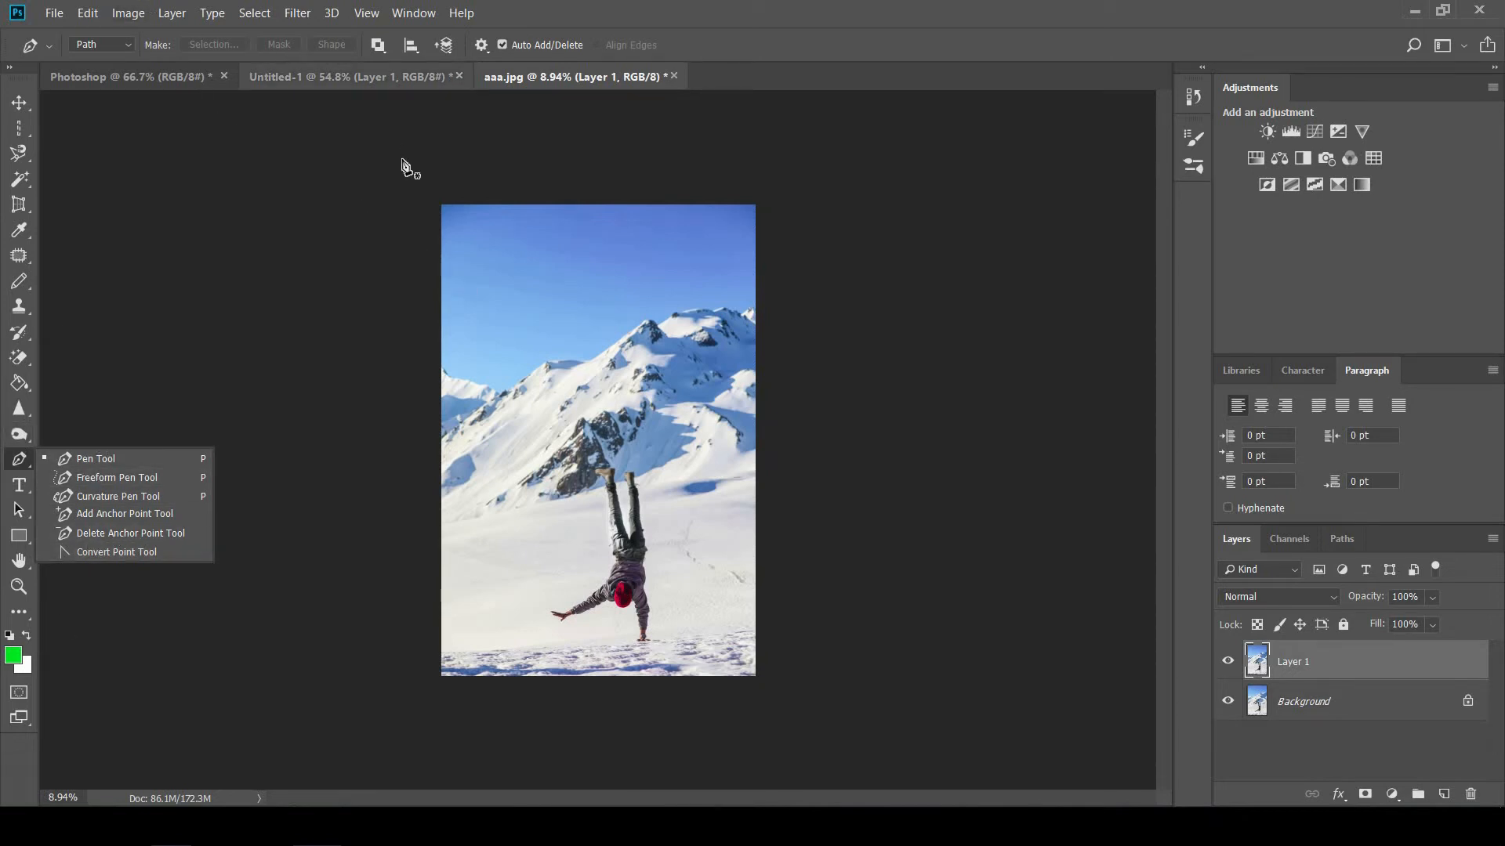
{"action": "left_click", "coordinate": [104, 44]}
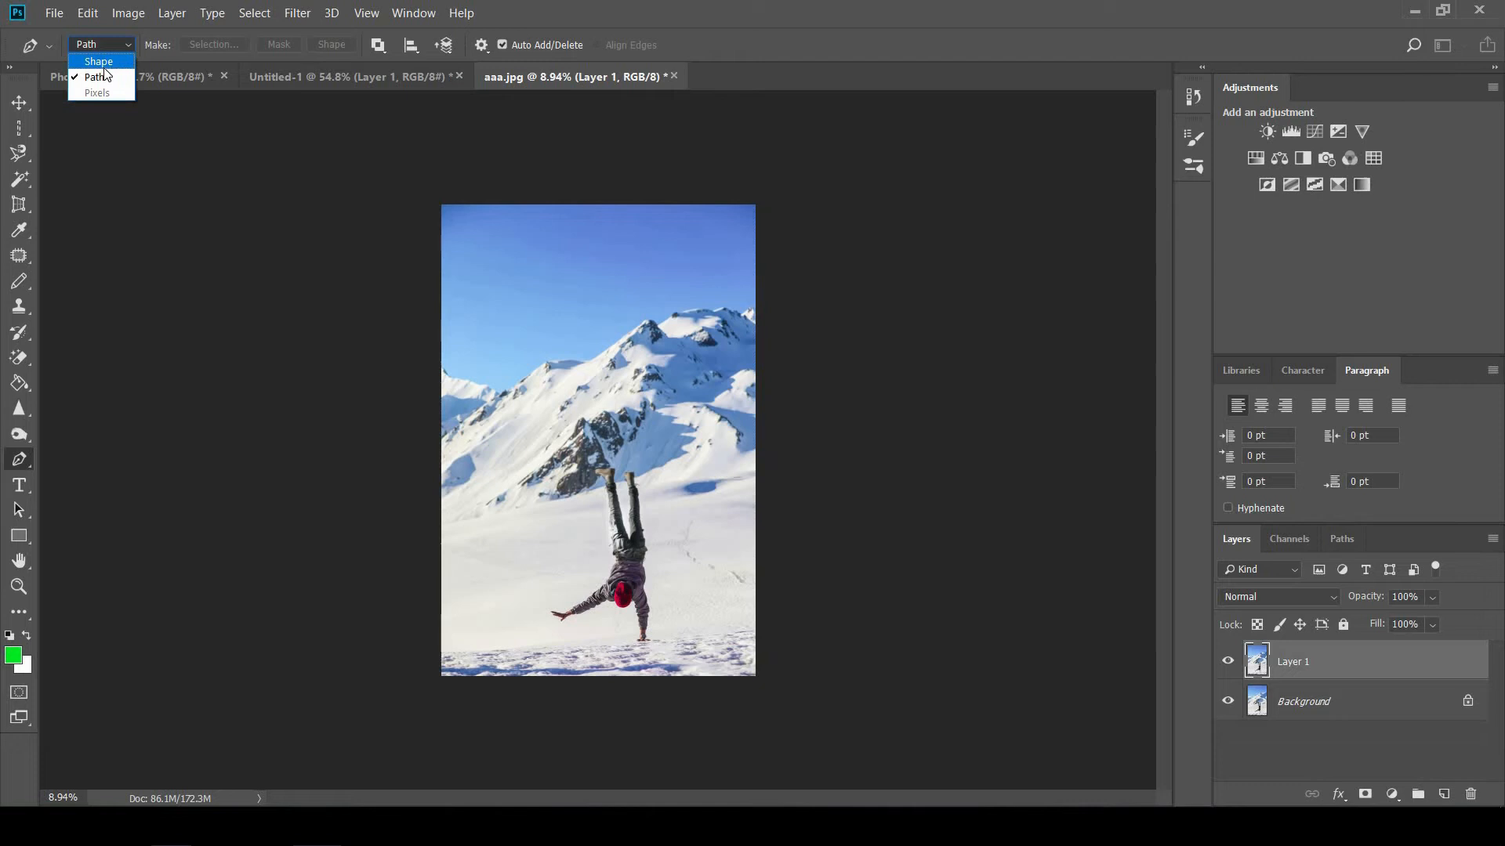
{"action": "left_click", "coordinate": [104, 65]}
{"action": "left_click", "coordinate": [118, 45]}
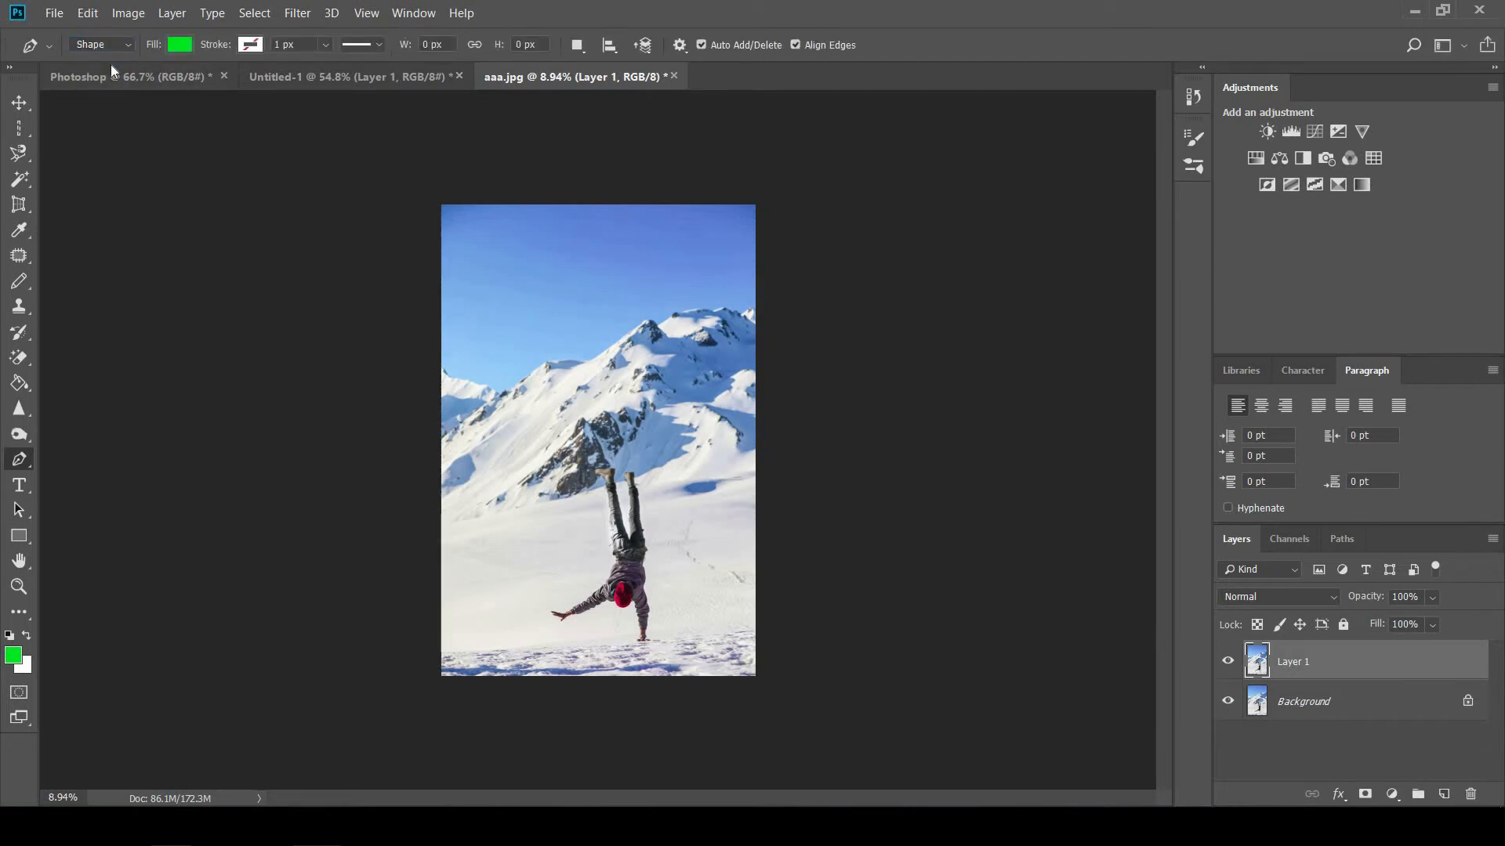
Draw an open path of straight and curved segments with the Pen Tool in Path mode, running from the sky around the handstanding person
{"action": "left_click", "coordinate": [97, 77]}
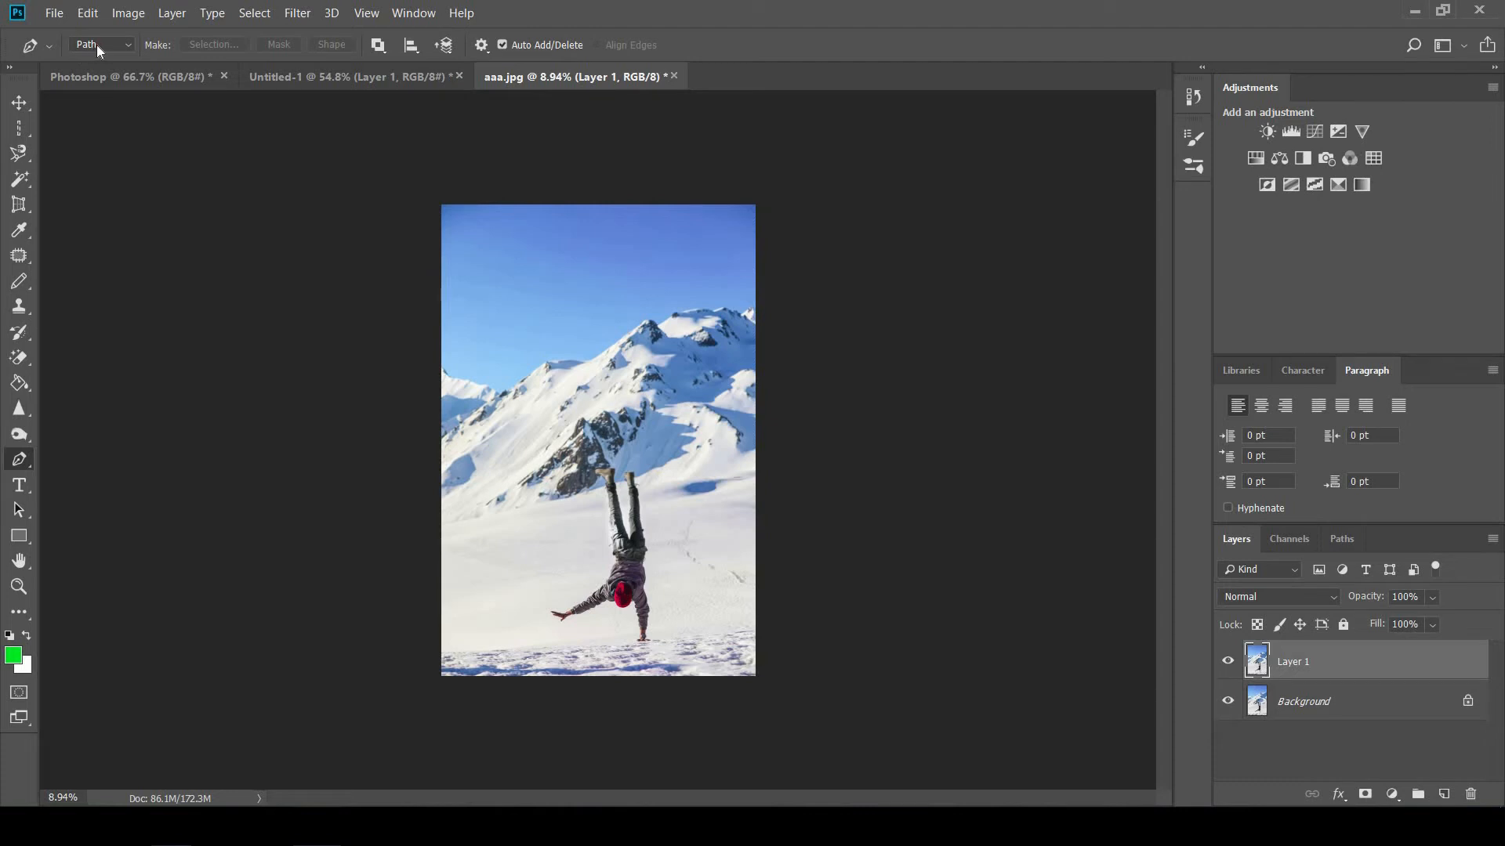
{"action": "left_click", "coordinate": [546, 271]}
{"action": "left_click", "coordinate": [605, 262]}
{"action": "left_click", "coordinate": [645, 307]}
{"action": "left_click", "coordinate": [701, 523]}
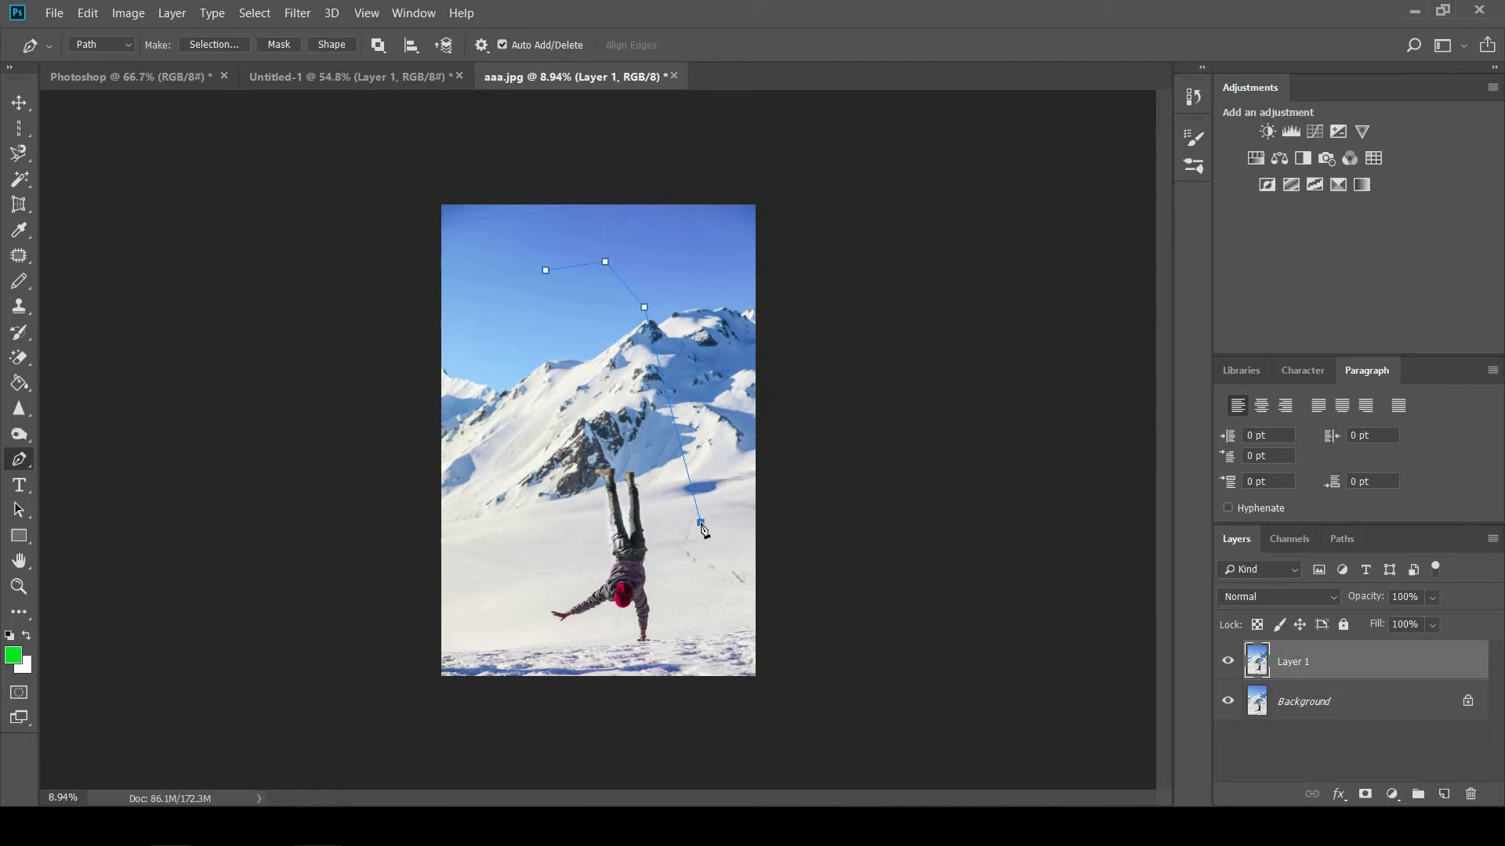
{"action": "left_click_drag", "start_coordinate": [703, 531], "coordinate": [693, 590]}
{"action": "scroll", "coordinate": [703, 596], "scroll_direction": "up", "scroll_amount": 3}
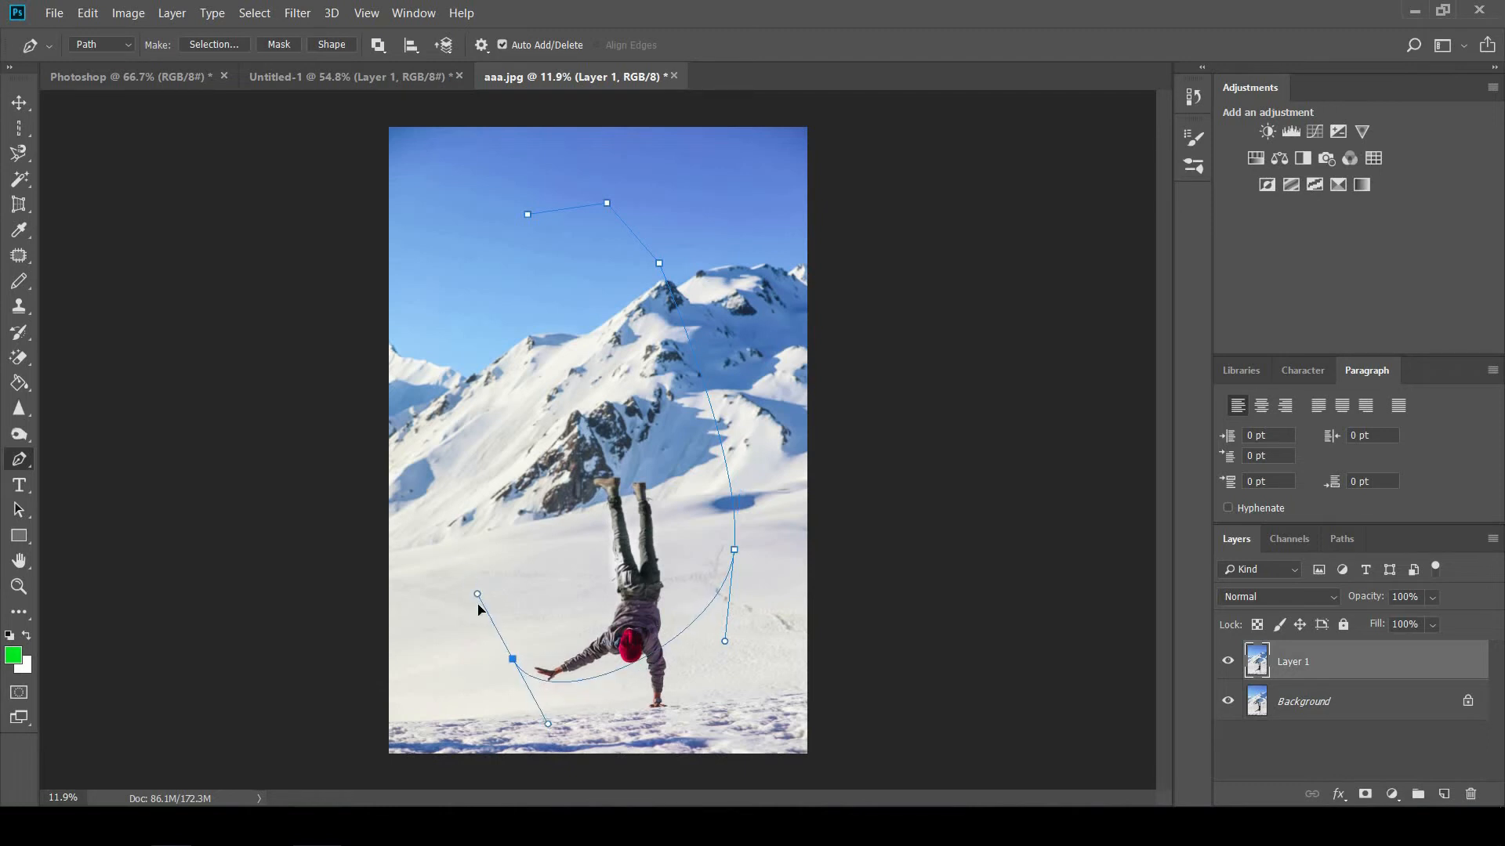
{"action": "left_click_drag", "start_coordinate": [500, 545], "coordinate": [399, 392]}
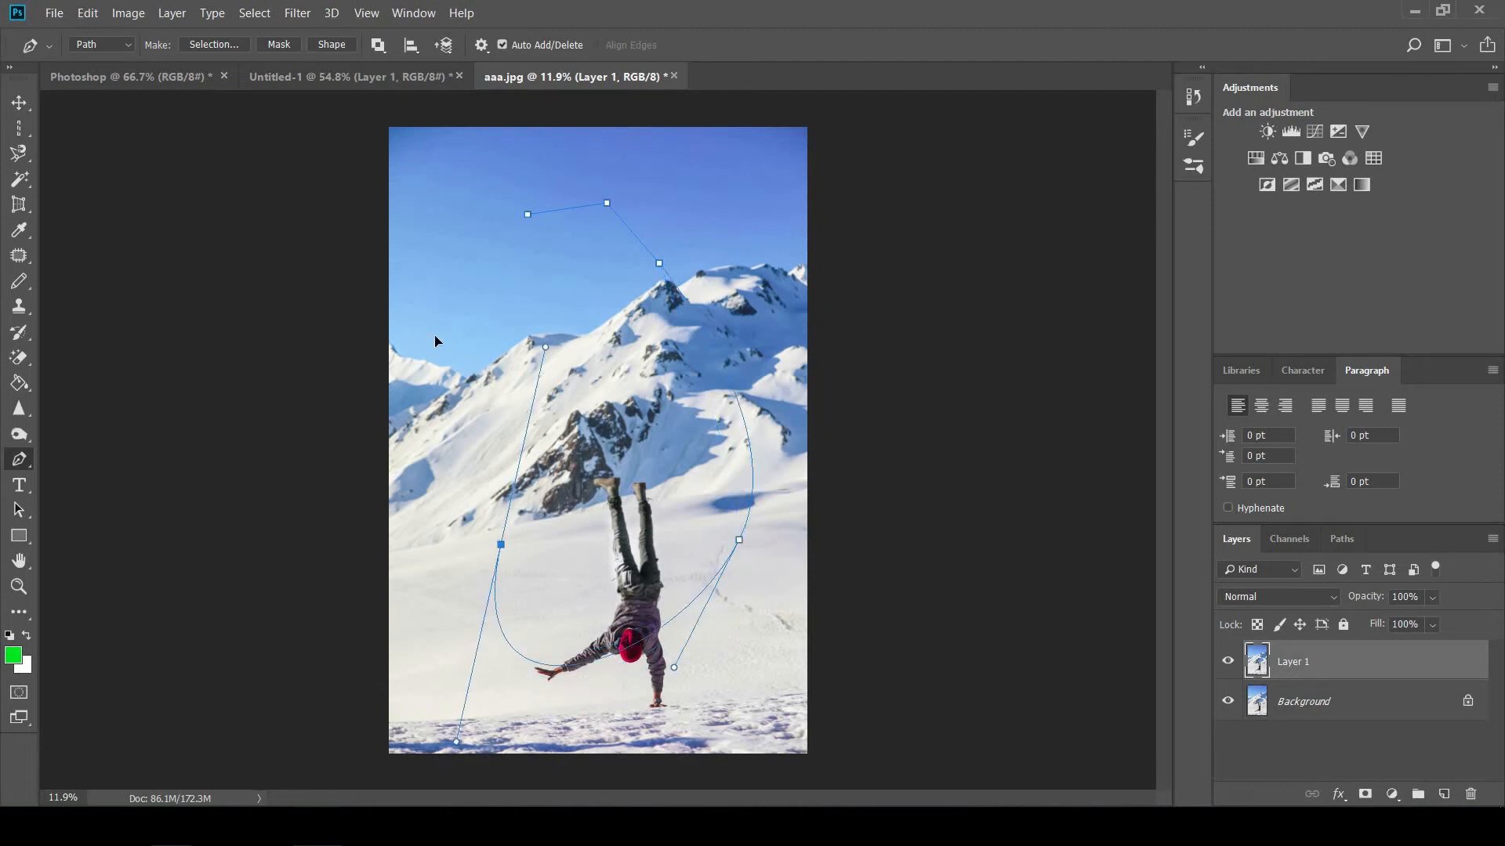
{"action": "left_click_drag", "start_coordinate": [478, 327], "coordinate": [497, 326]}
Add anchor points along the path's right-hand curve, over the mountain, and on its straight top segment in the sky
{"action": "right_click", "coordinate": [29, 460]}
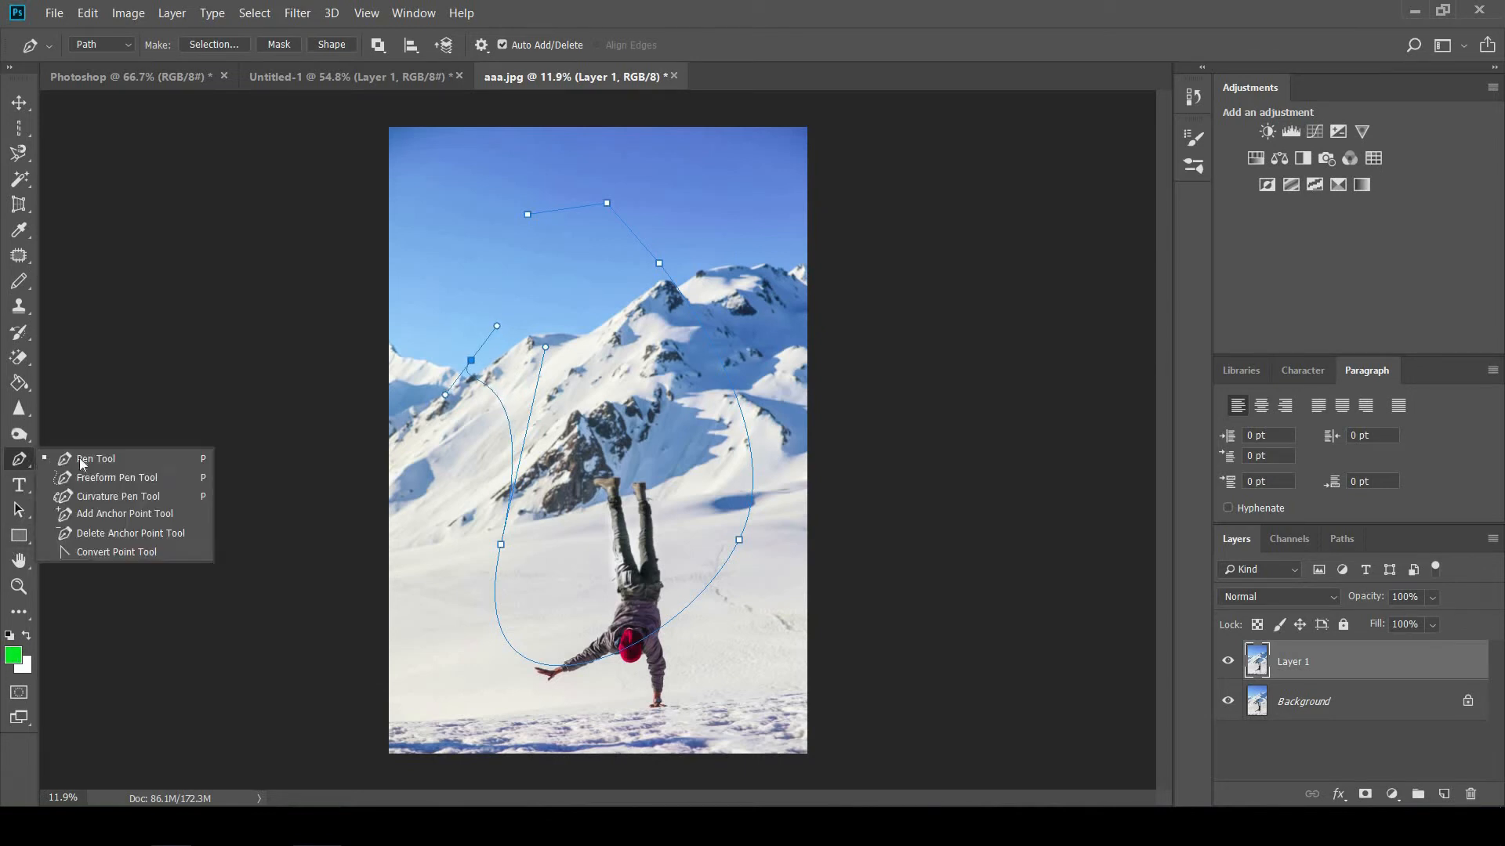
{"action": "left_click", "coordinate": [101, 520]}
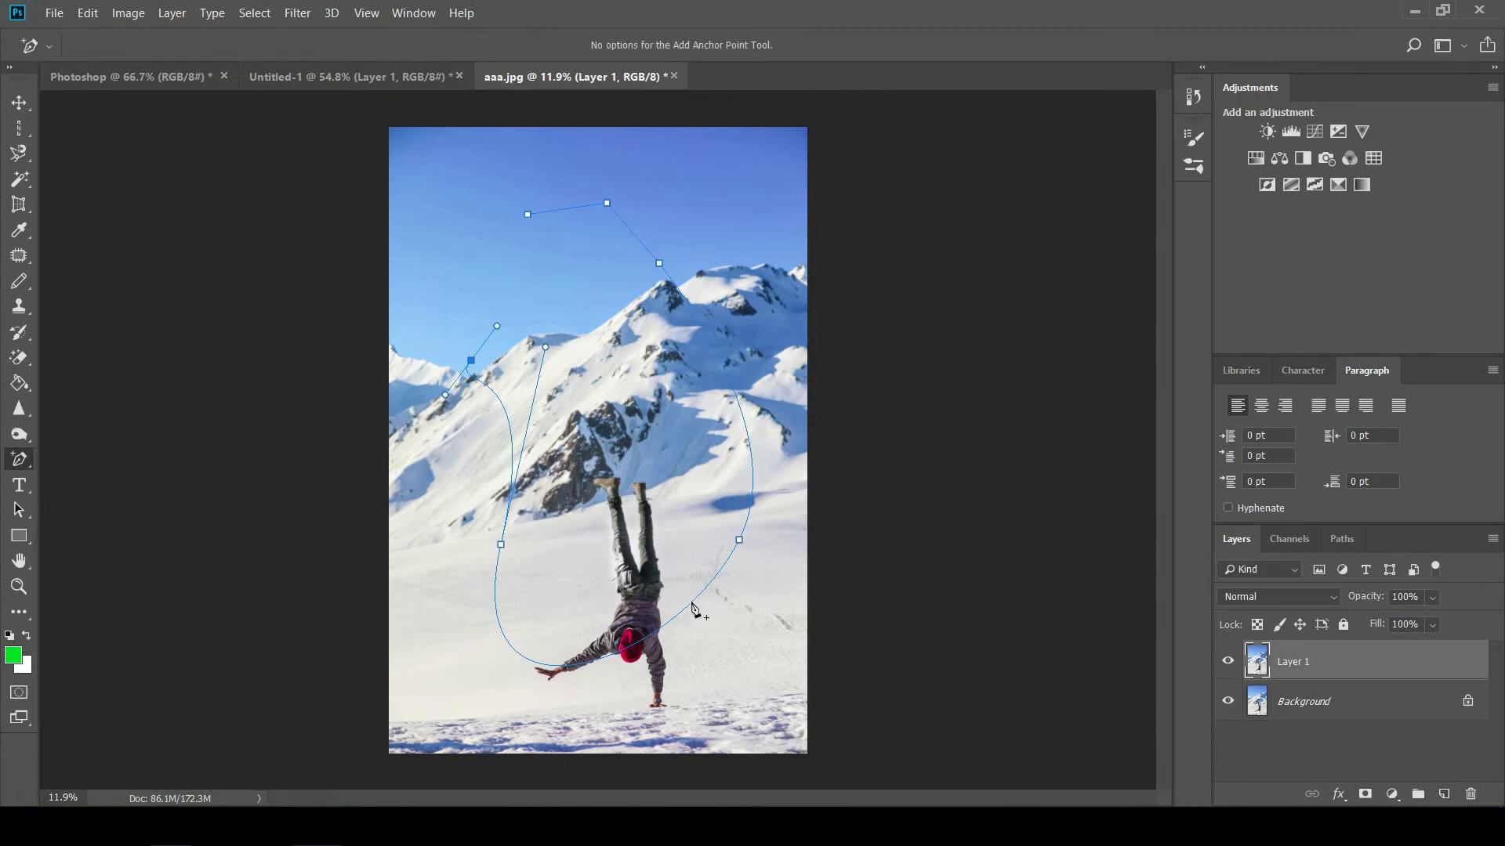
{"action": "left_click", "coordinate": [750, 448]}
{"action": "left_click", "coordinate": [708, 338]}
{"action": "left_click", "coordinate": [573, 207]}
Remove anchor points from the path's top segments in the sky with the Delete Anchor Point Tool
{"action": "right_click", "coordinate": [20, 460]}
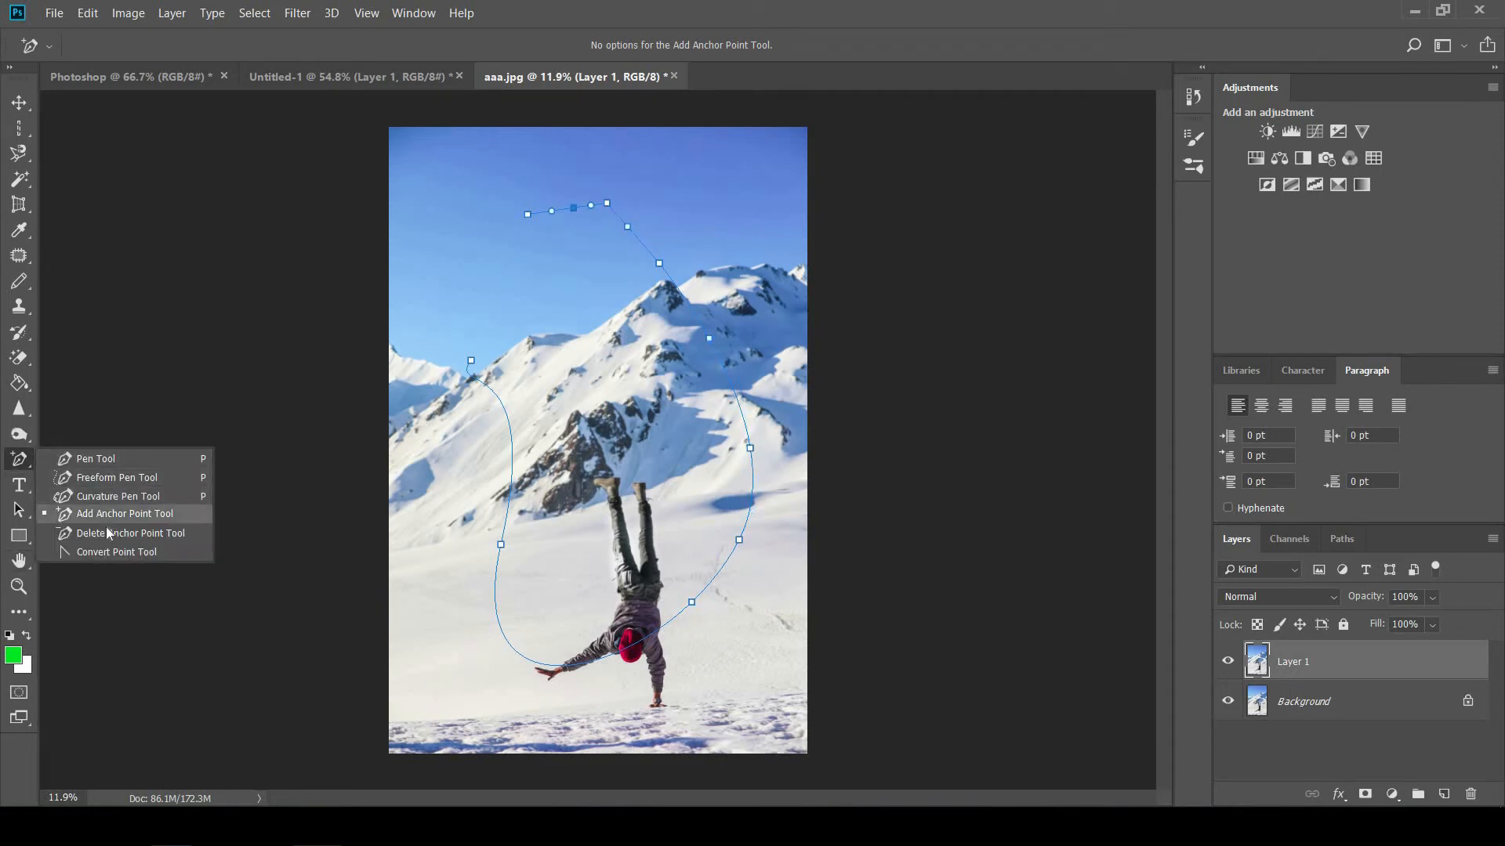
{"action": "left_click", "coordinate": [117, 528]}
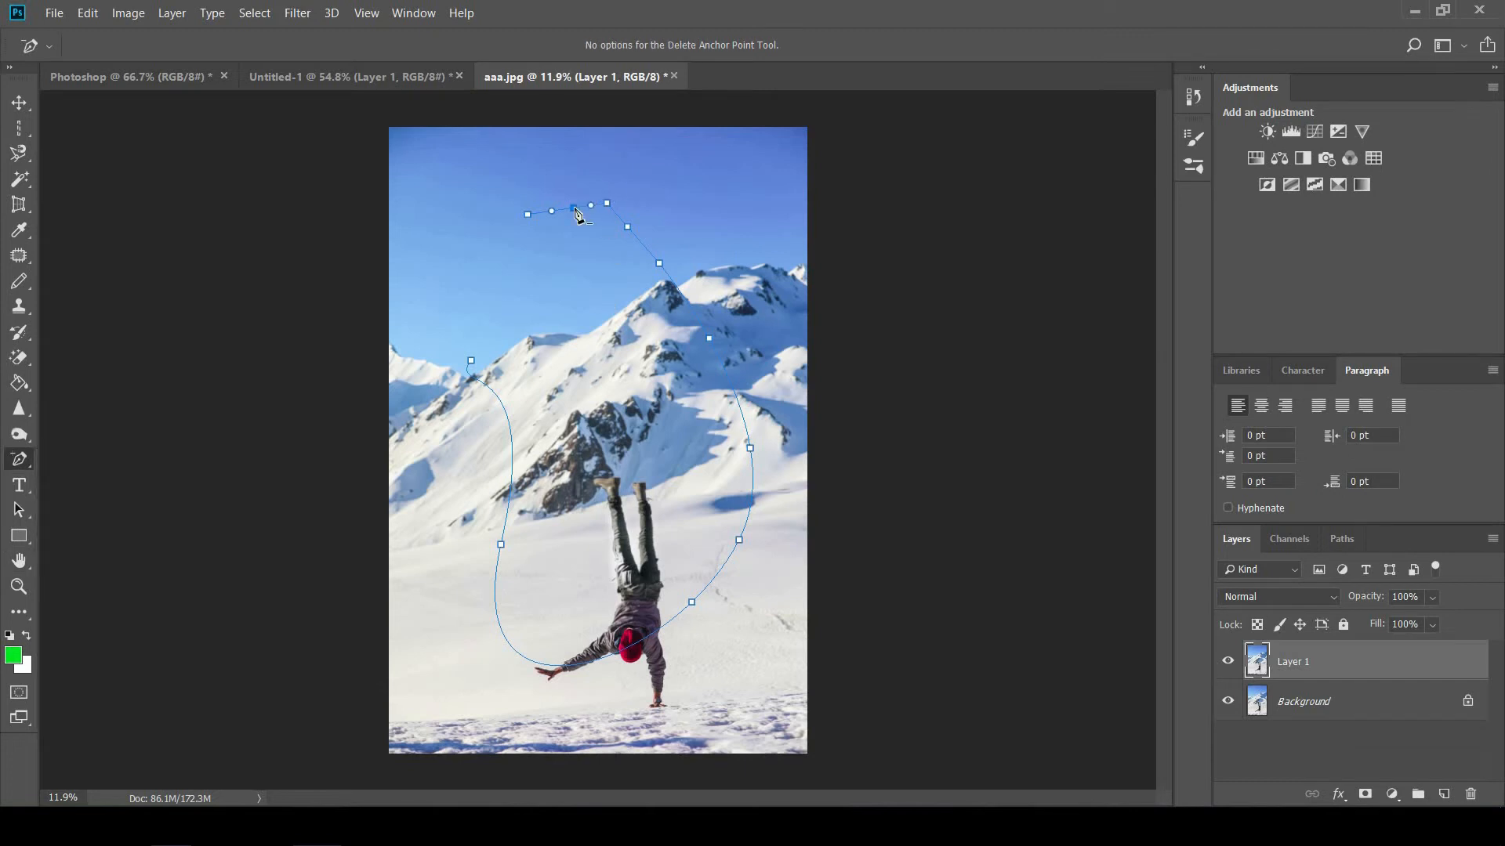
{"action": "left_click", "coordinate": [626, 228]}
Trace a closed freehand outline from the sky down around the person with the Freeform Pen Tool, and undo it
{"action": "right_click", "coordinate": [19, 459]}
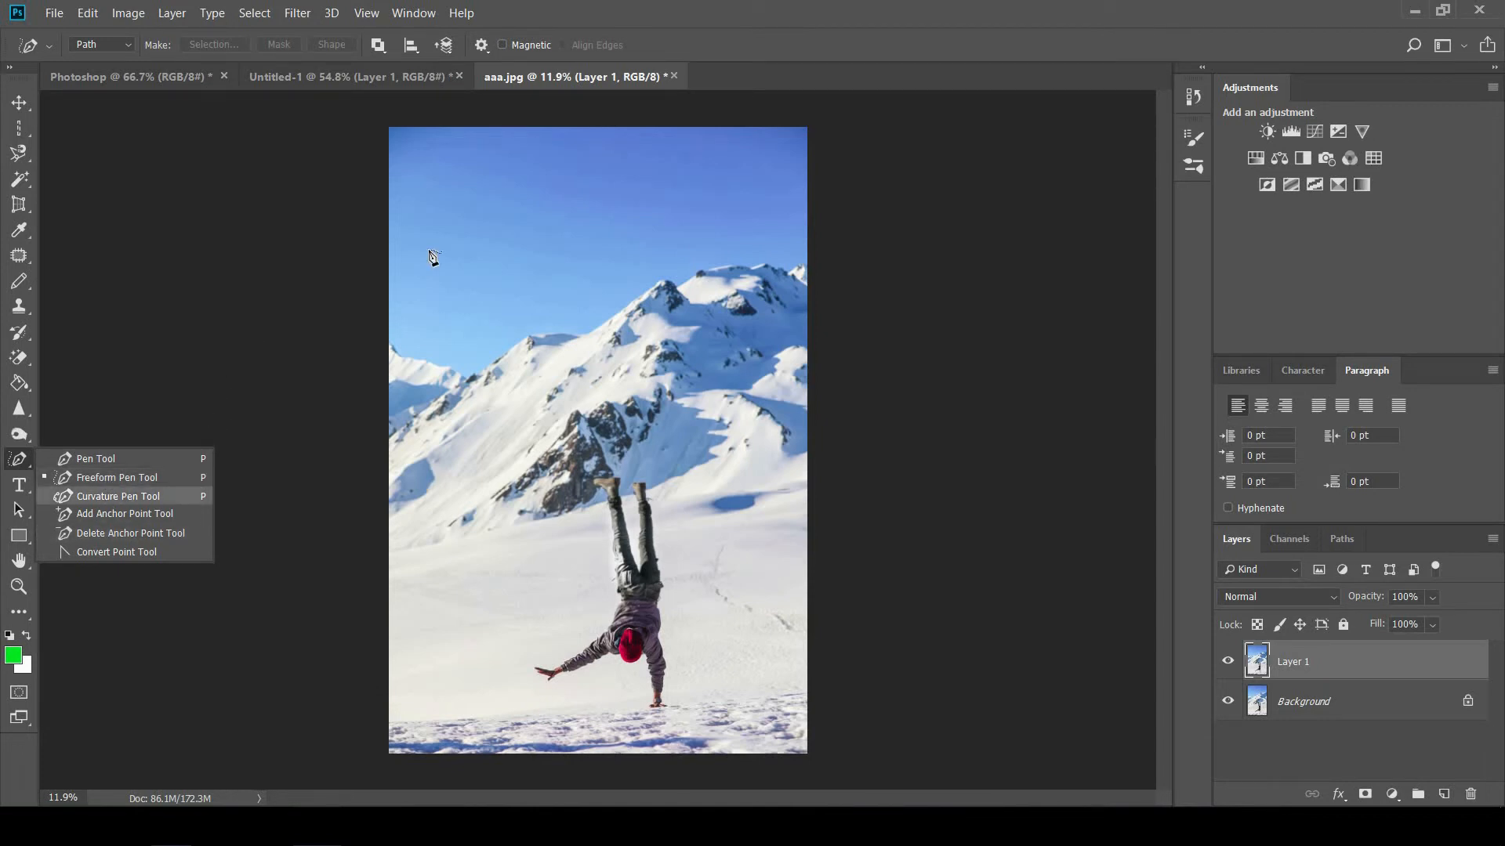
{"action": "mouse_move", "coordinate": [565, 189]}
{"action": "left_mouse_down"}
{"action": "mouse_move", "coordinate": [633, 211]}
{"action": "mouse_move", "coordinate": [632, 264]}
{"action": "mouse_move", "coordinate": [669, 298]}
{"action": "mouse_move", "coordinate": [687, 350]}
{"action": "mouse_move", "coordinate": [679, 432]}
{"action": "mouse_move", "coordinate": [718, 676]}
{"action": "mouse_move", "coordinate": [680, 714]}
{"action": "mouse_move", "coordinate": [531, 738]}
{"action": "mouse_move", "coordinate": [510, 661]}
{"action": "mouse_move", "coordinate": [570, 506]}
{"action": "mouse_move", "coordinate": [537, 389]}
{"action": "mouse_move", "coordinate": [547, 290]}
{"action": "mouse_move", "coordinate": [499, 266]}
{"action": "mouse_move", "coordinate": [472, 211]}
{"action": "mouse_move", "coordinate": [515, 199]}
{"action": "left_mouse_up"}
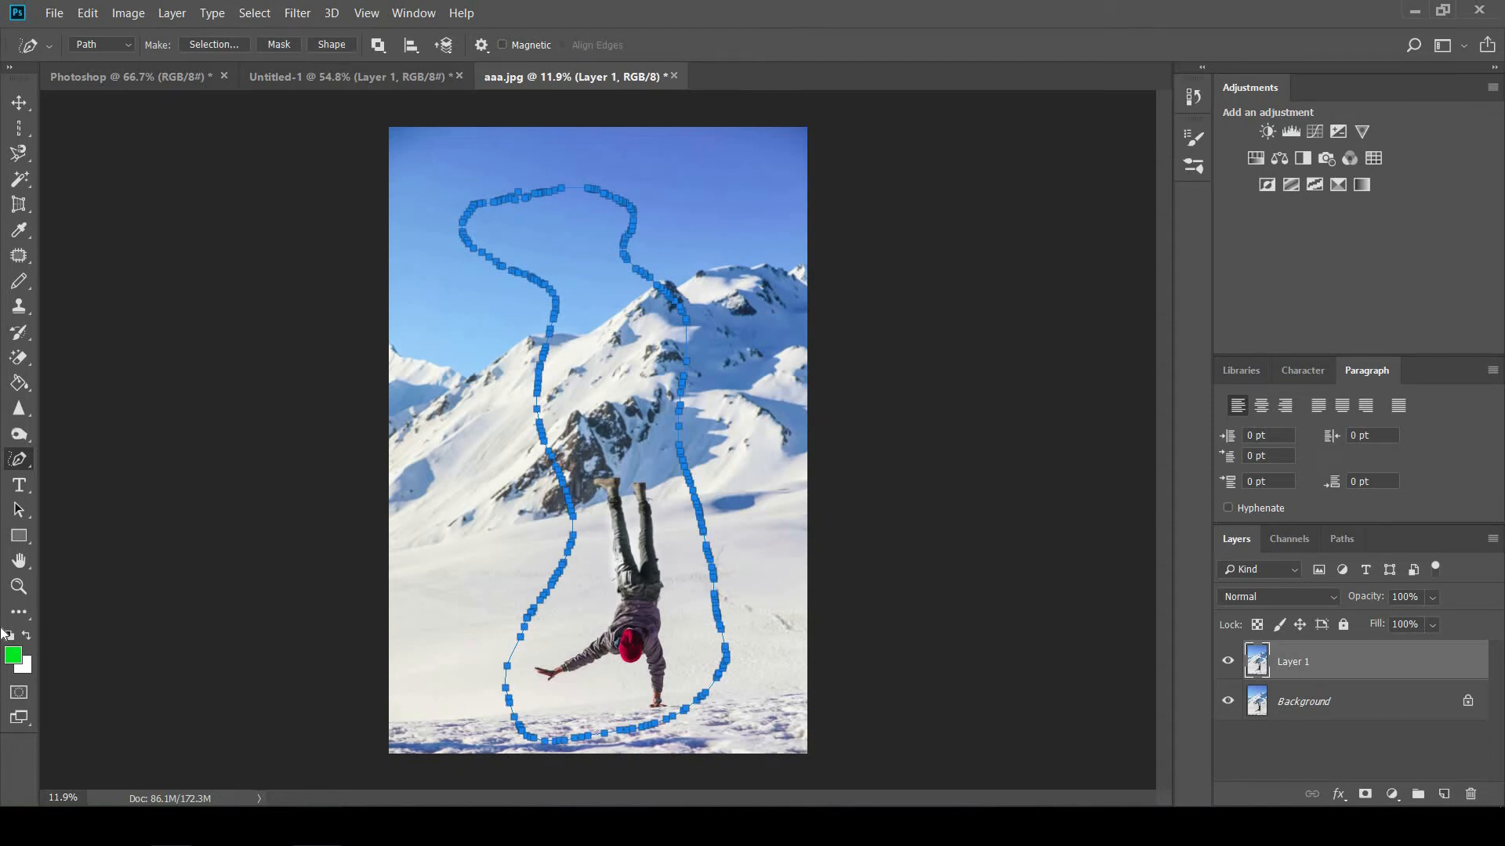
{"action": "key", "text": "ctrl+z"}
Draw a closed curvy path across the sky, mountain and snow with the Curvature Pen Tool, ending at its first point
{"action": "right_click", "coordinate": [27, 468]}
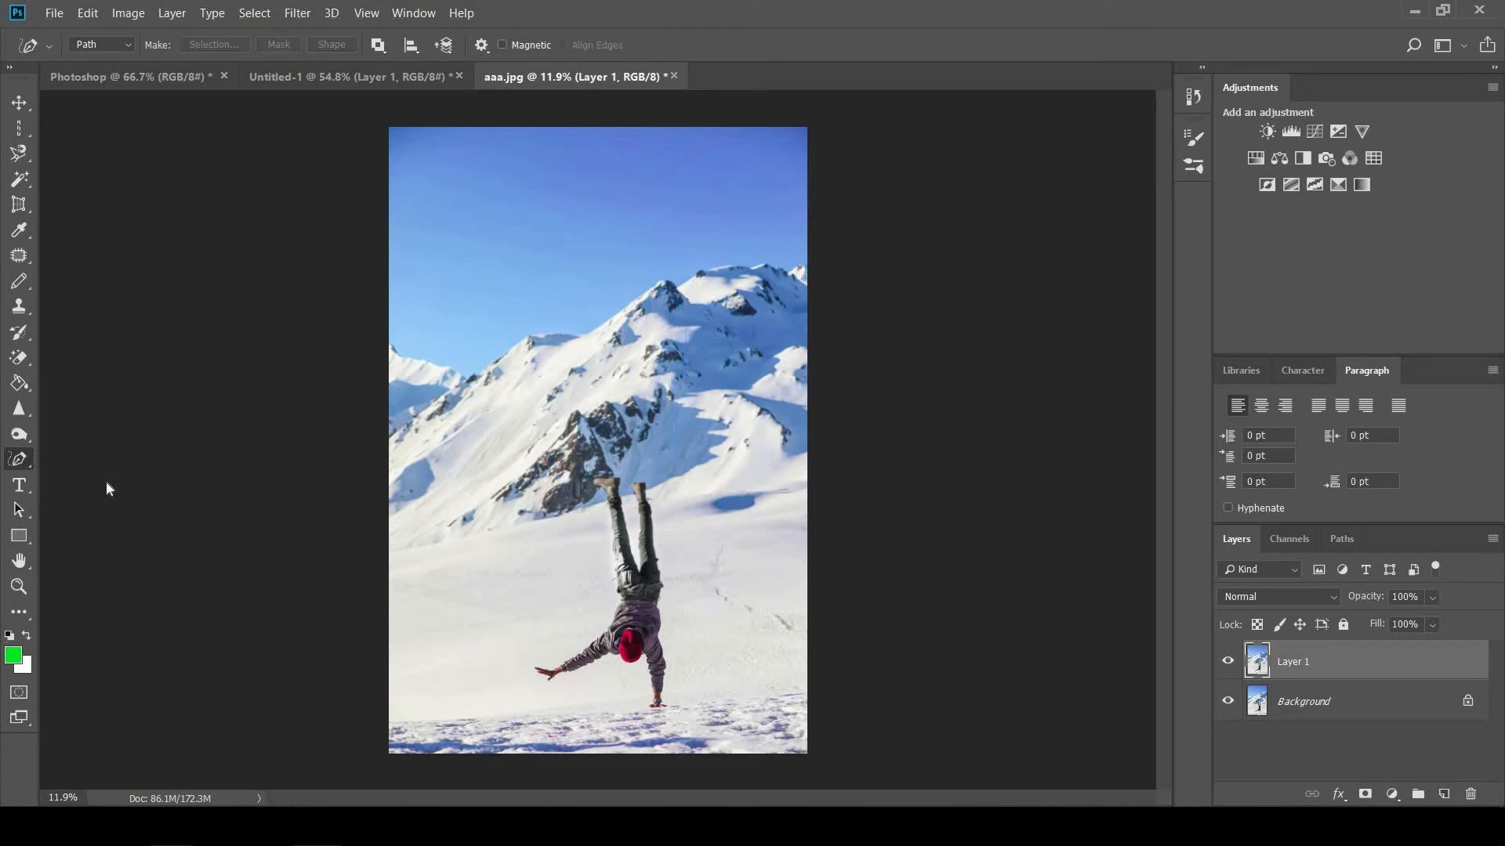
{"action": "left_click", "coordinate": [115, 498]}
{"action": "left_click", "coordinate": [548, 186]}
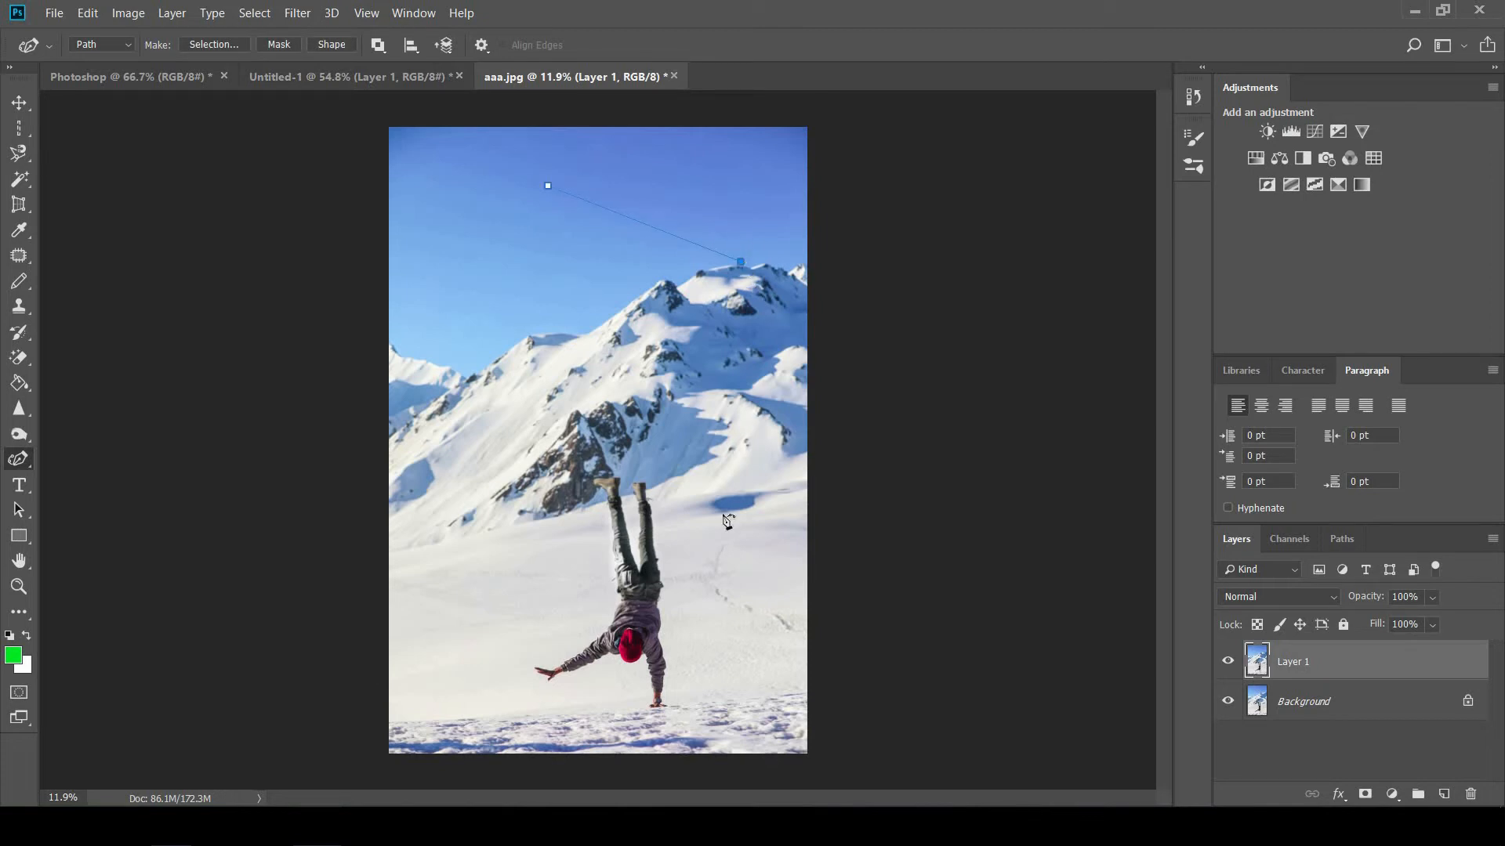
{"action": "left_click", "coordinate": [728, 548]}
{"action": "left_click_drag", "start_coordinate": [578, 431], "coordinate": [609, 266]}
{"action": "left_click", "coordinate": [484, 273]}
{"action": "left_click_drag", "start_coordinate": [517, 381], "coordinate": [581, 311]}
{"action": "left_click", "coordinate": [441, 212]}
{"action": "left_click", "coordinate": [508, 138]}
{"action": "left_click_drag", "start_coordinate": [519, 236], "coordinate": [550, 227]}
{"action": "left_click", "coordinate": [548, 188]}
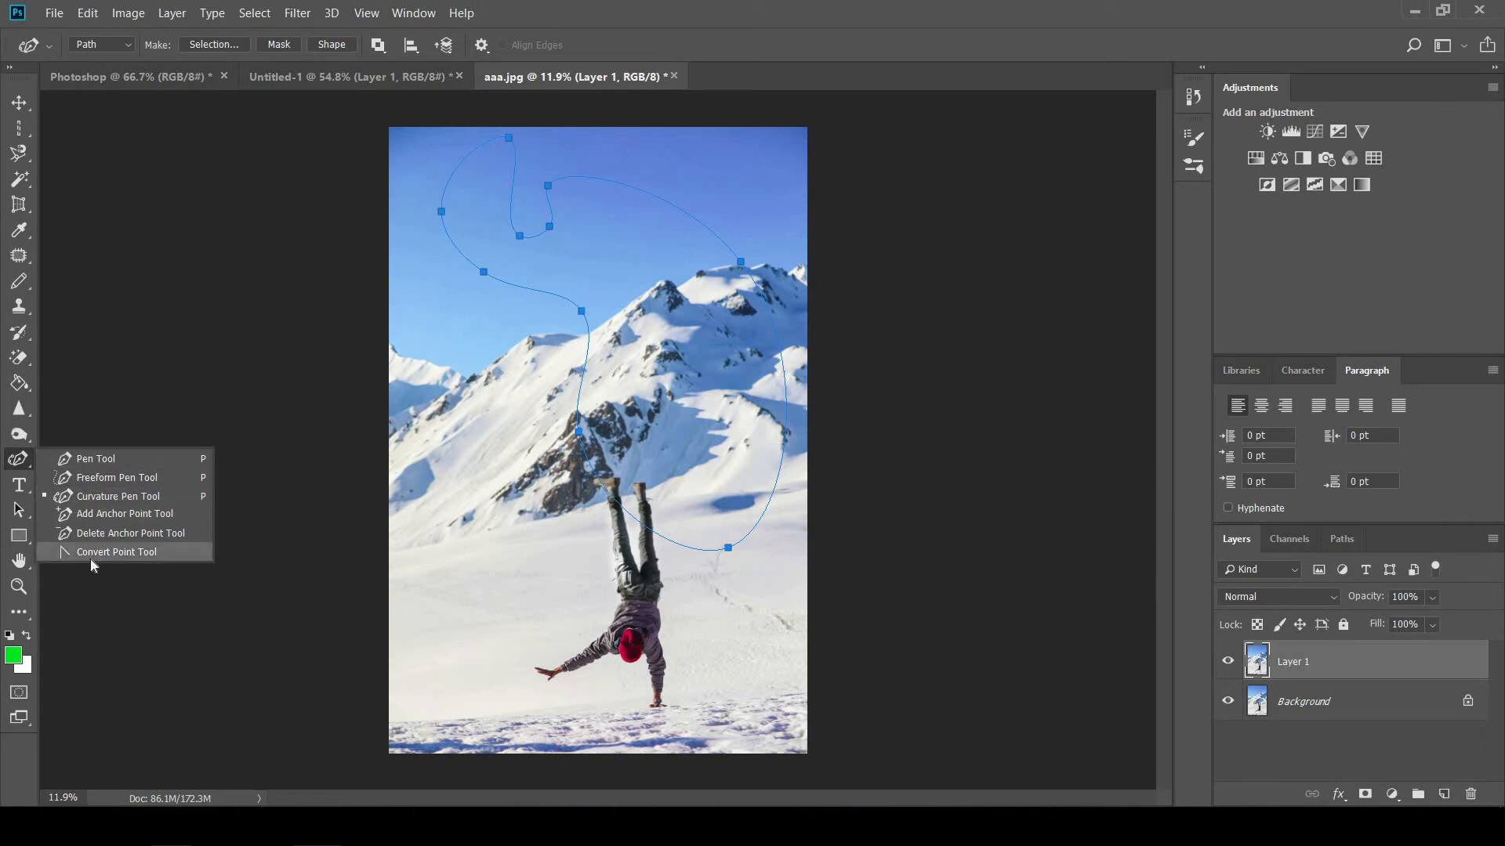
Place horizontal text in the sky at 90 pt, entering a first name in capitals
{"action": "key", "text": "t"}
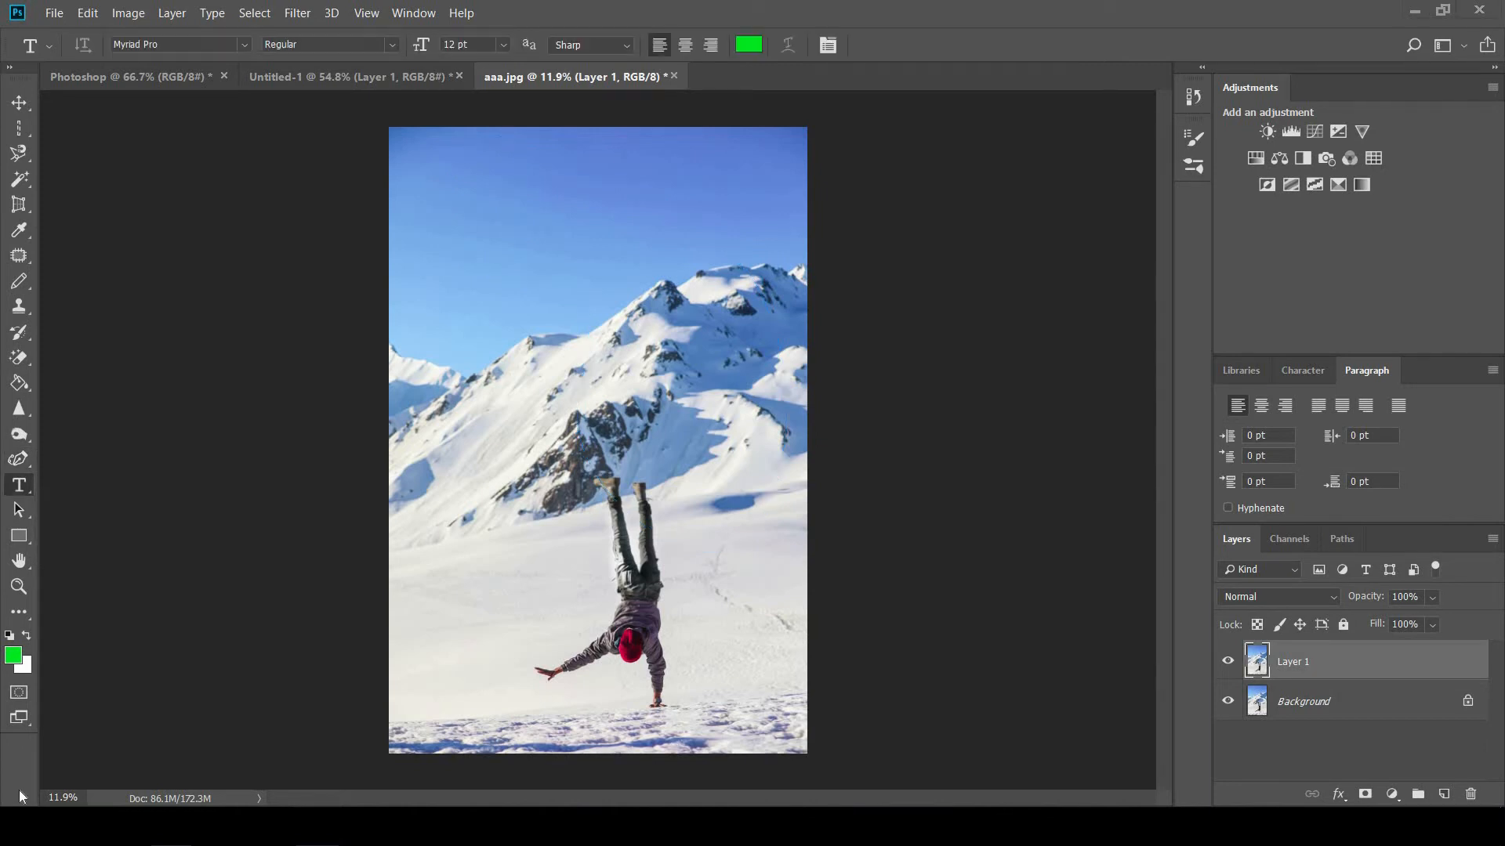
{"action": "right_click", "coordinate": [20, 488]}
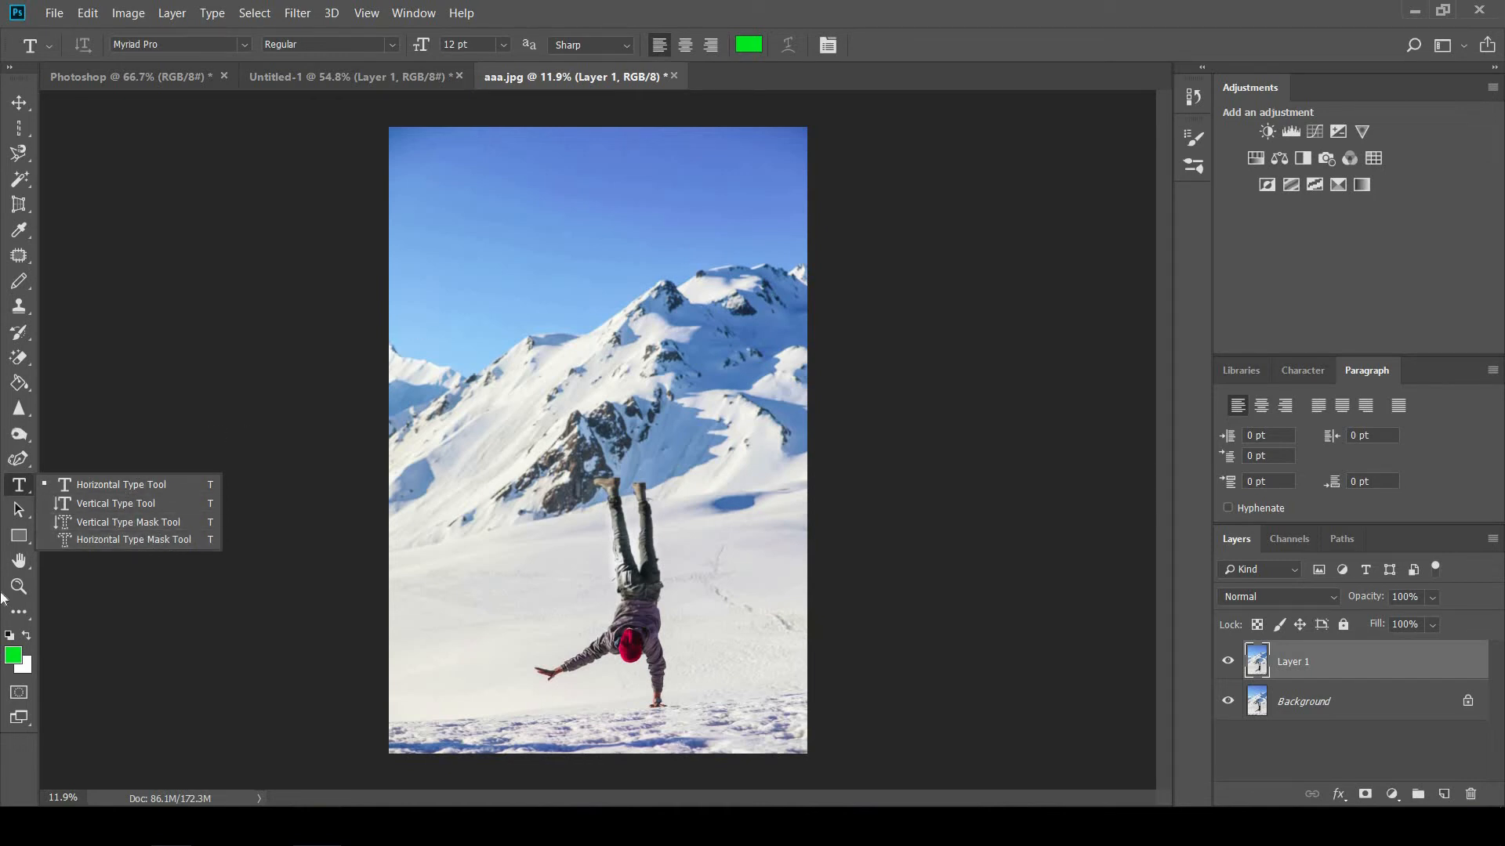
{"action": "left_click", "coordinate": [134, 483]}
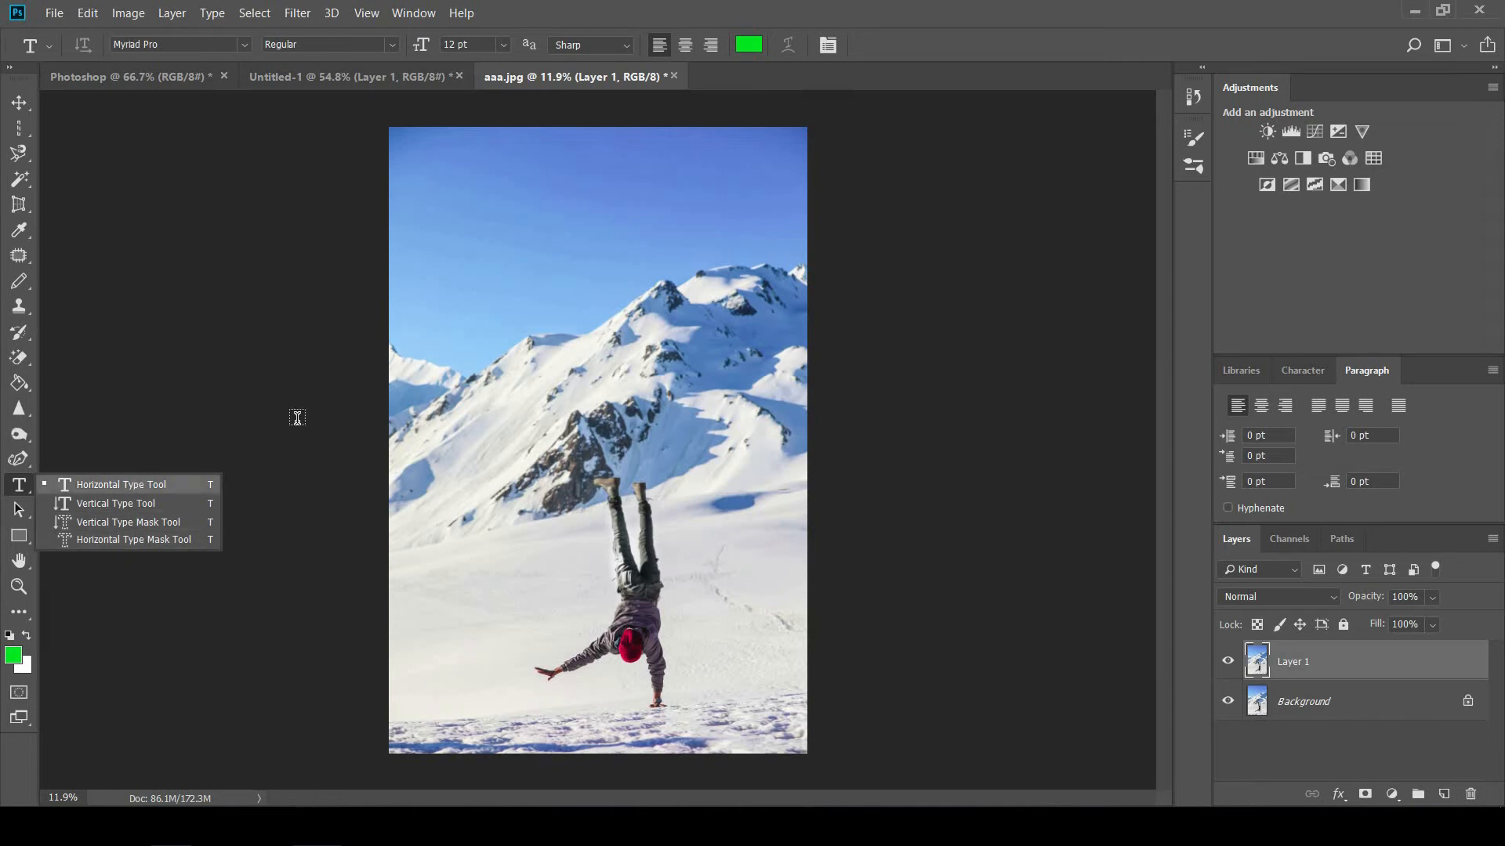
{"action": "left_click", "coordinate": [528, 210]}
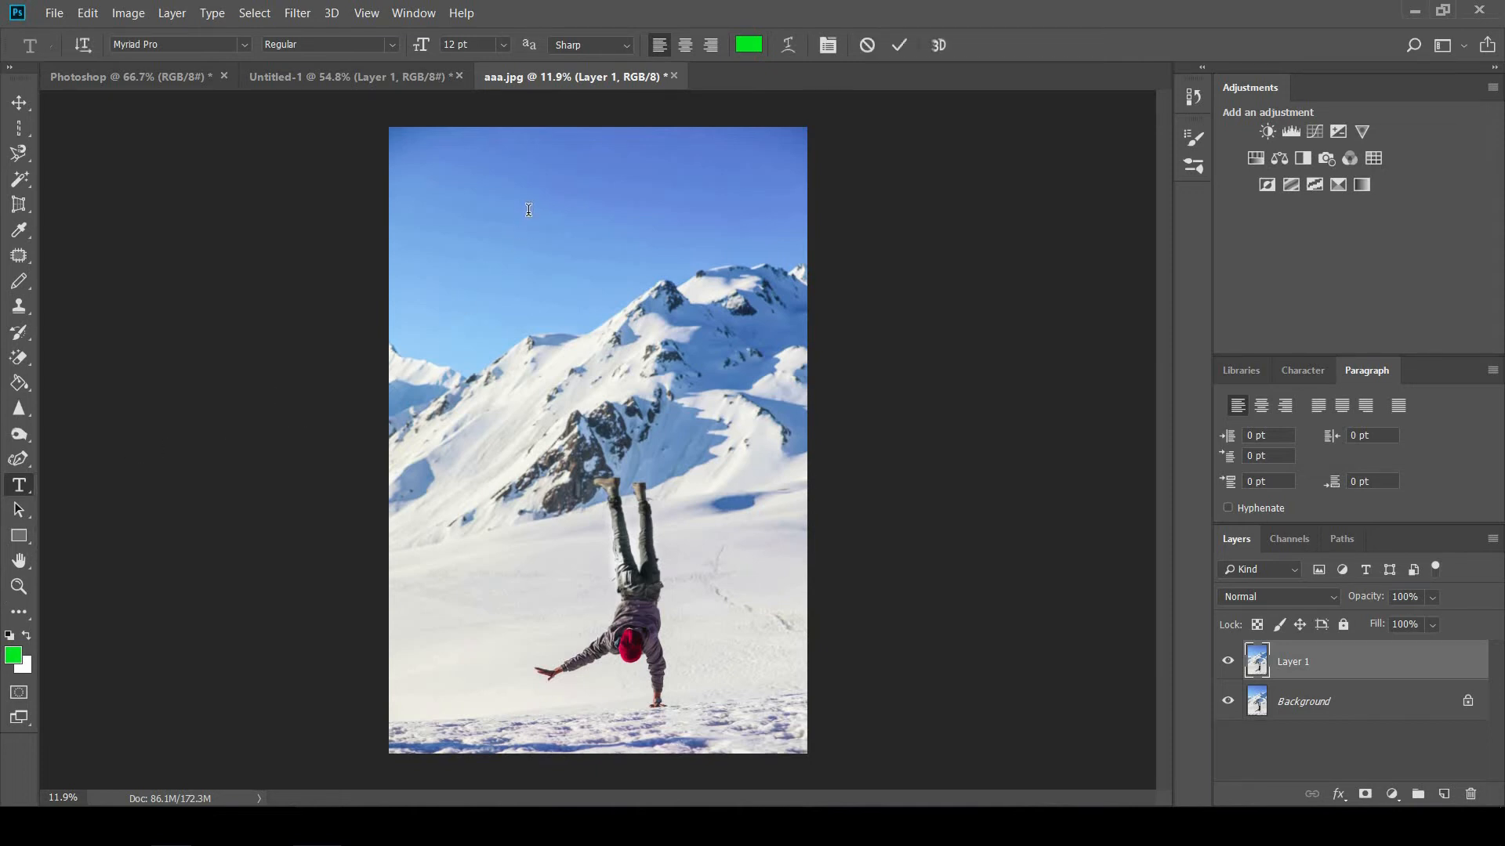
{"action": "left_click", "coordinate": [462, 44]}
{"action": "type", "text": "90"}
{"action": "key", "text": "Return"}
{"action": "type", "text": "HIREN"}
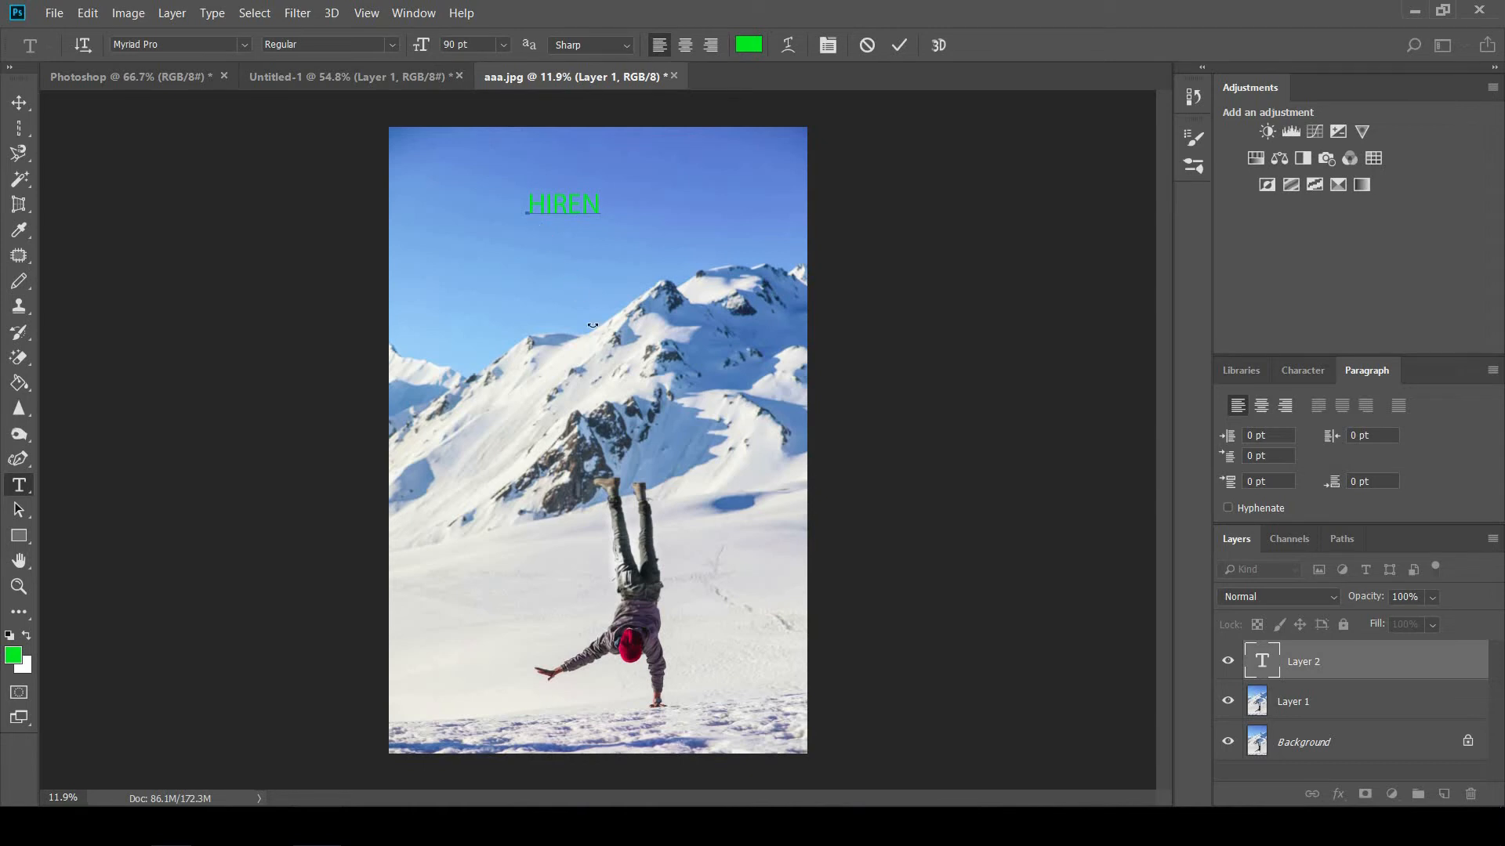
Set the colour of the whole text to black (000000)
{"action": "key", "text": "ctrl+a"}
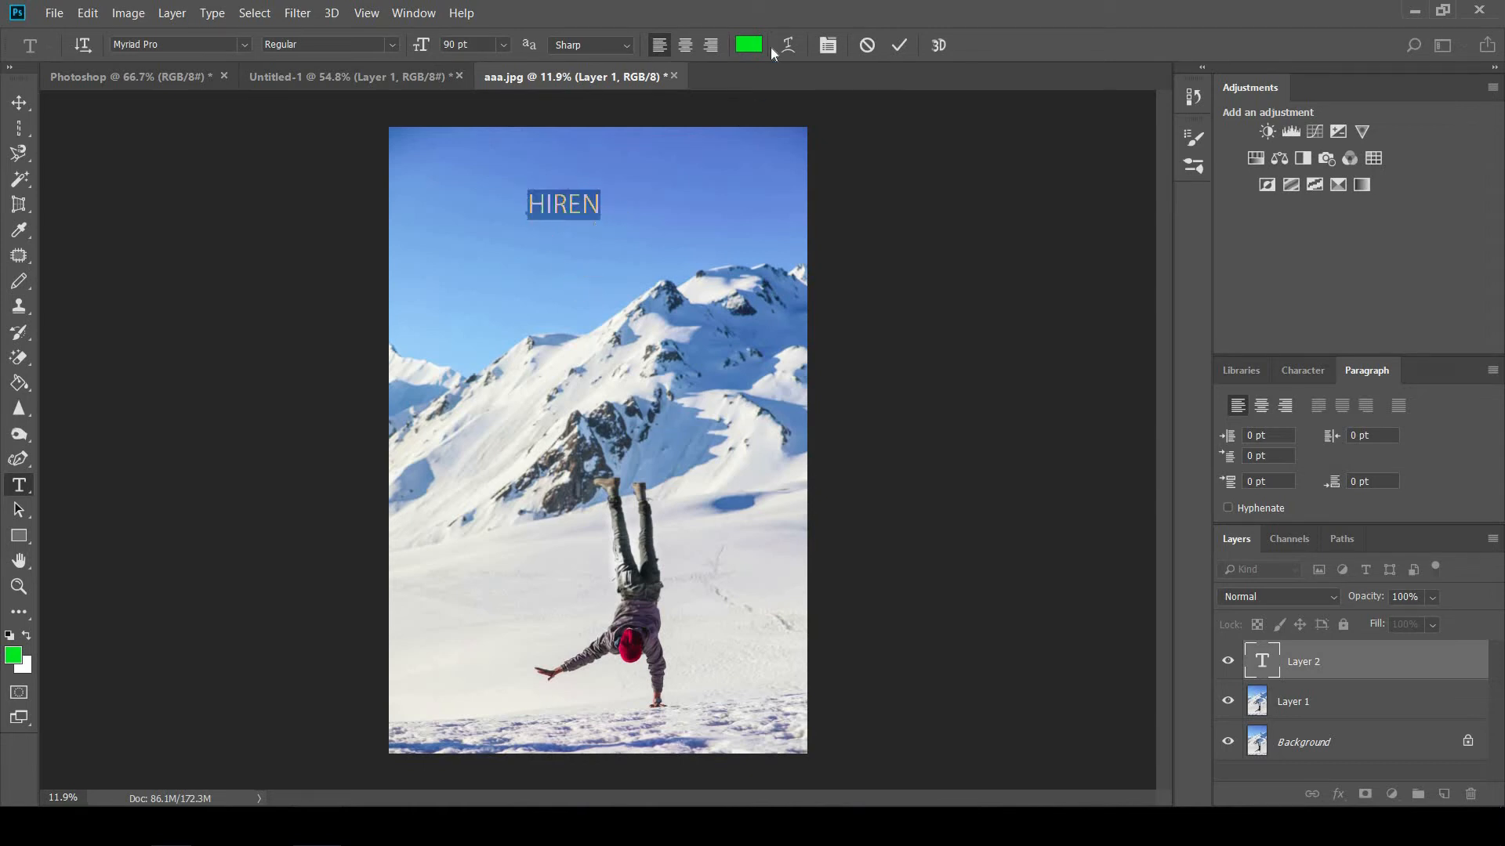
{"action": "left_click", "coordinate": [748, 45]}
{"action": "type", "text": "000000"}
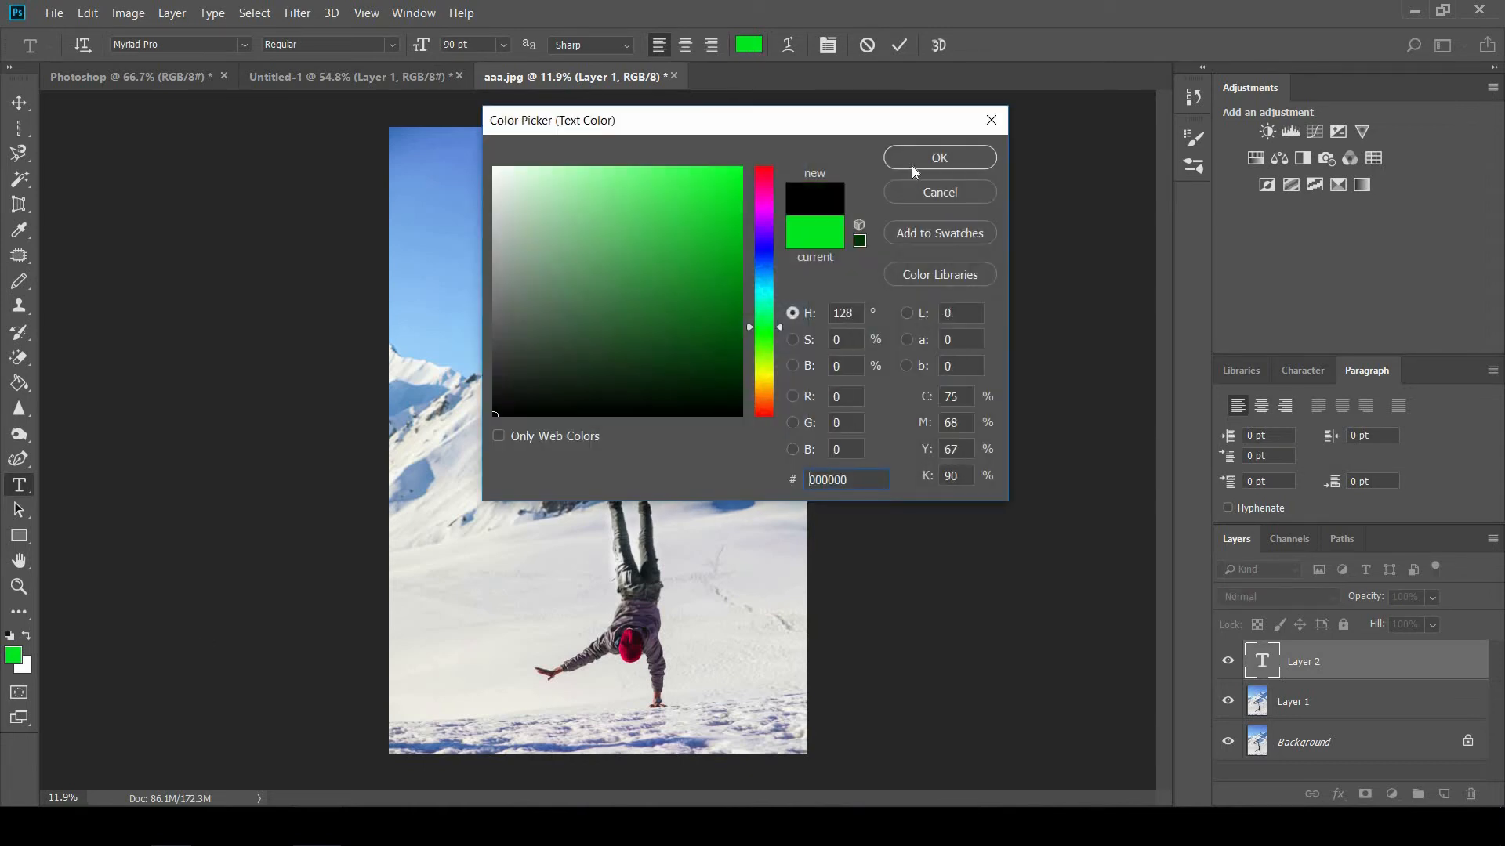
{"action": "left_click", "coordinate": [913, 159]}
Enlarge the text to 202 pt and move it slightly lower in the sky
{"action": "left_click_drag", "start_coordinate": [459, 47], "coordinate": [576, 40]}
{"action": "left_click", "coordinate": [899, 45]}
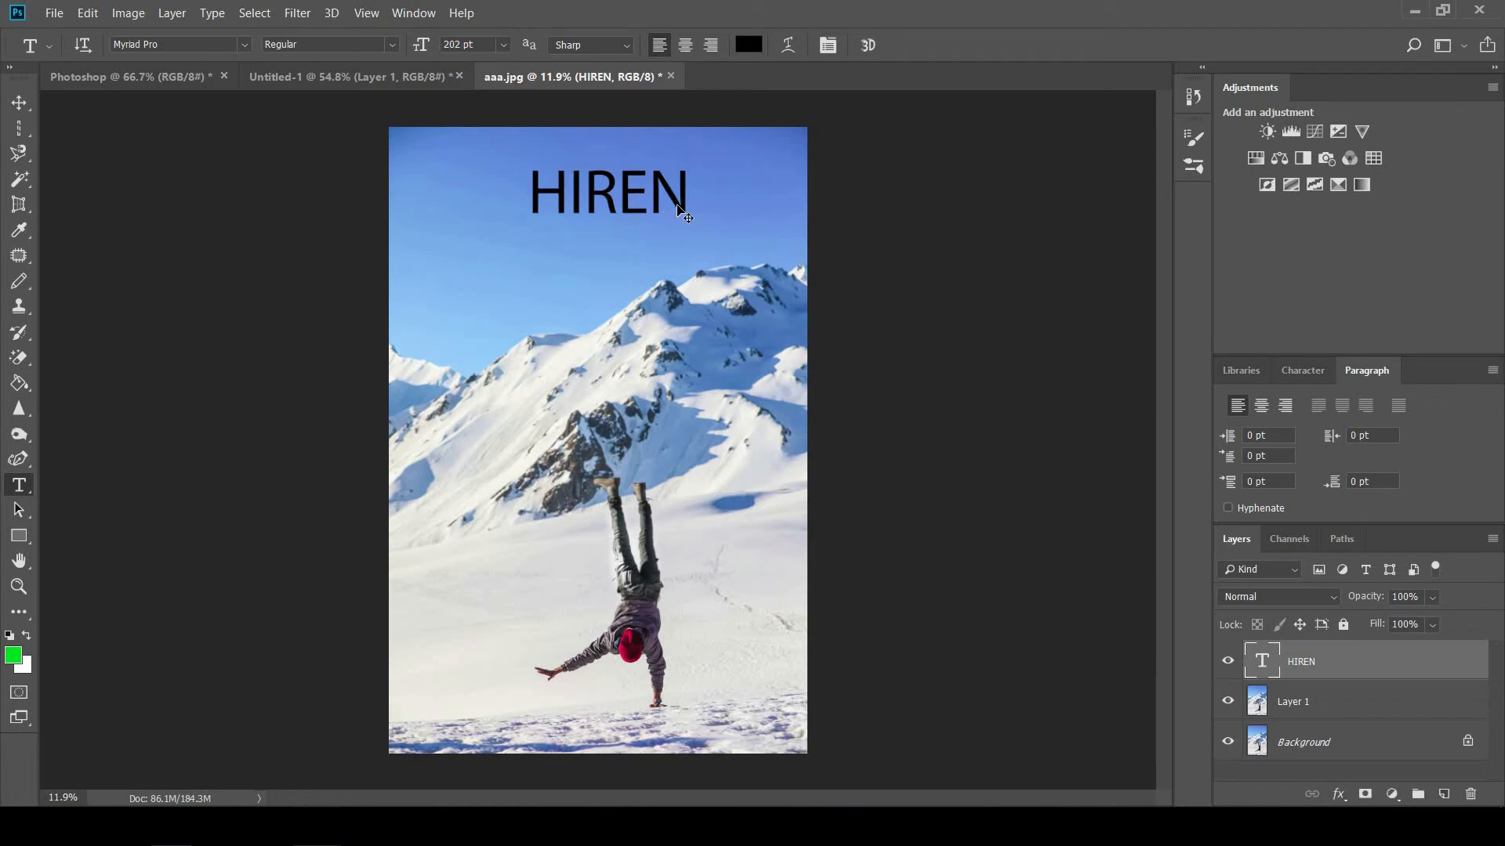
{"action": "left_click_drag", "start_coordinate": [670, 226], "coordinate": [679, 233]}
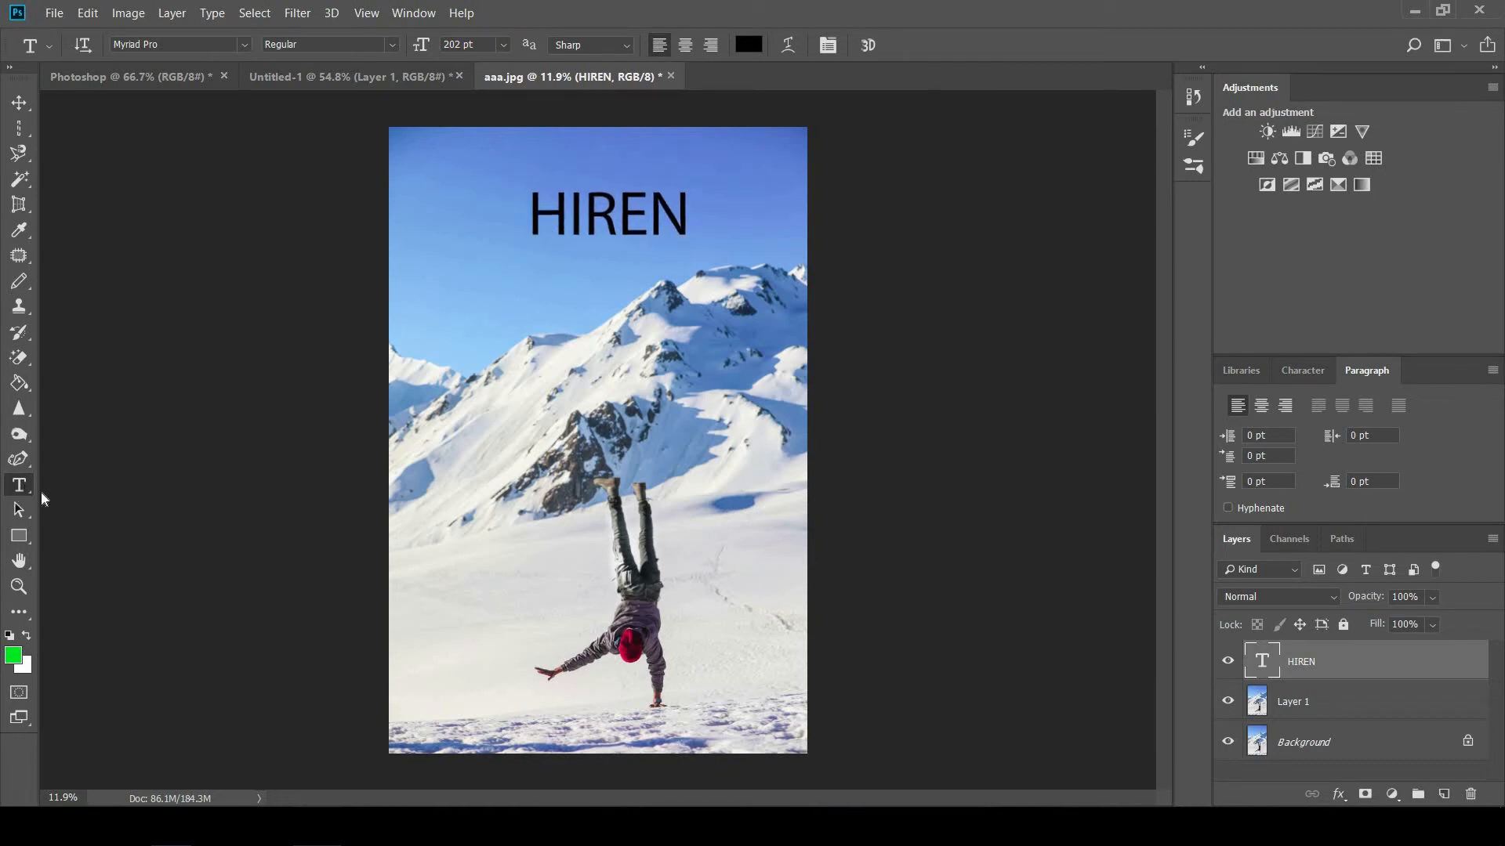
Add the same name as vertical text along the photo's left side with the Vertical Type Tool
{"action": "left_click", "coordinate": [19, 485]}
{"action": "left_click", "coordinate": [71, 503]}
{"action": "left_click", "coordinate": [456, 283]}
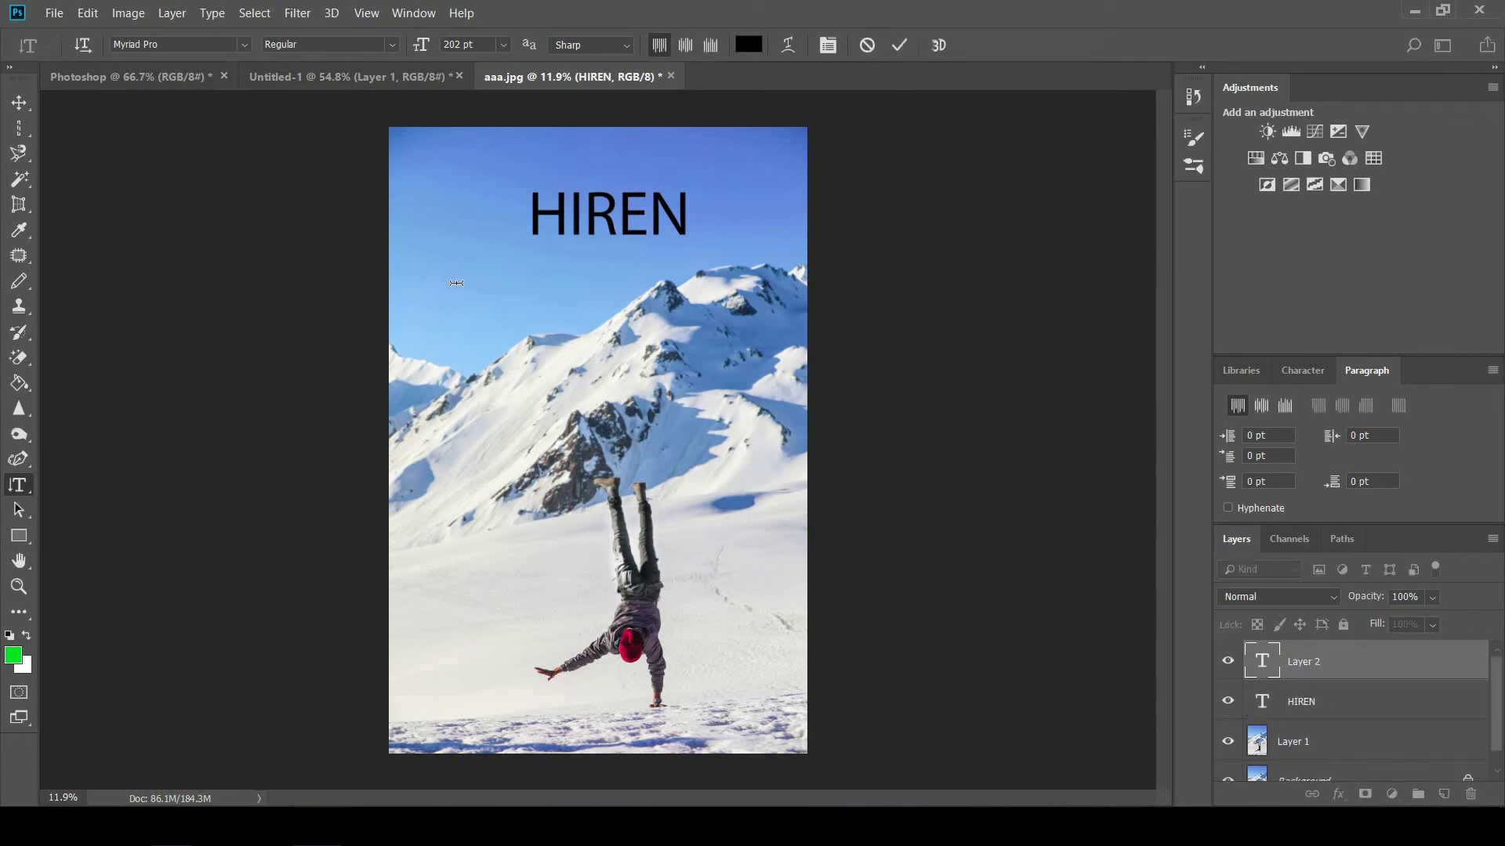
{"action": "type", "text": "HIREN"}
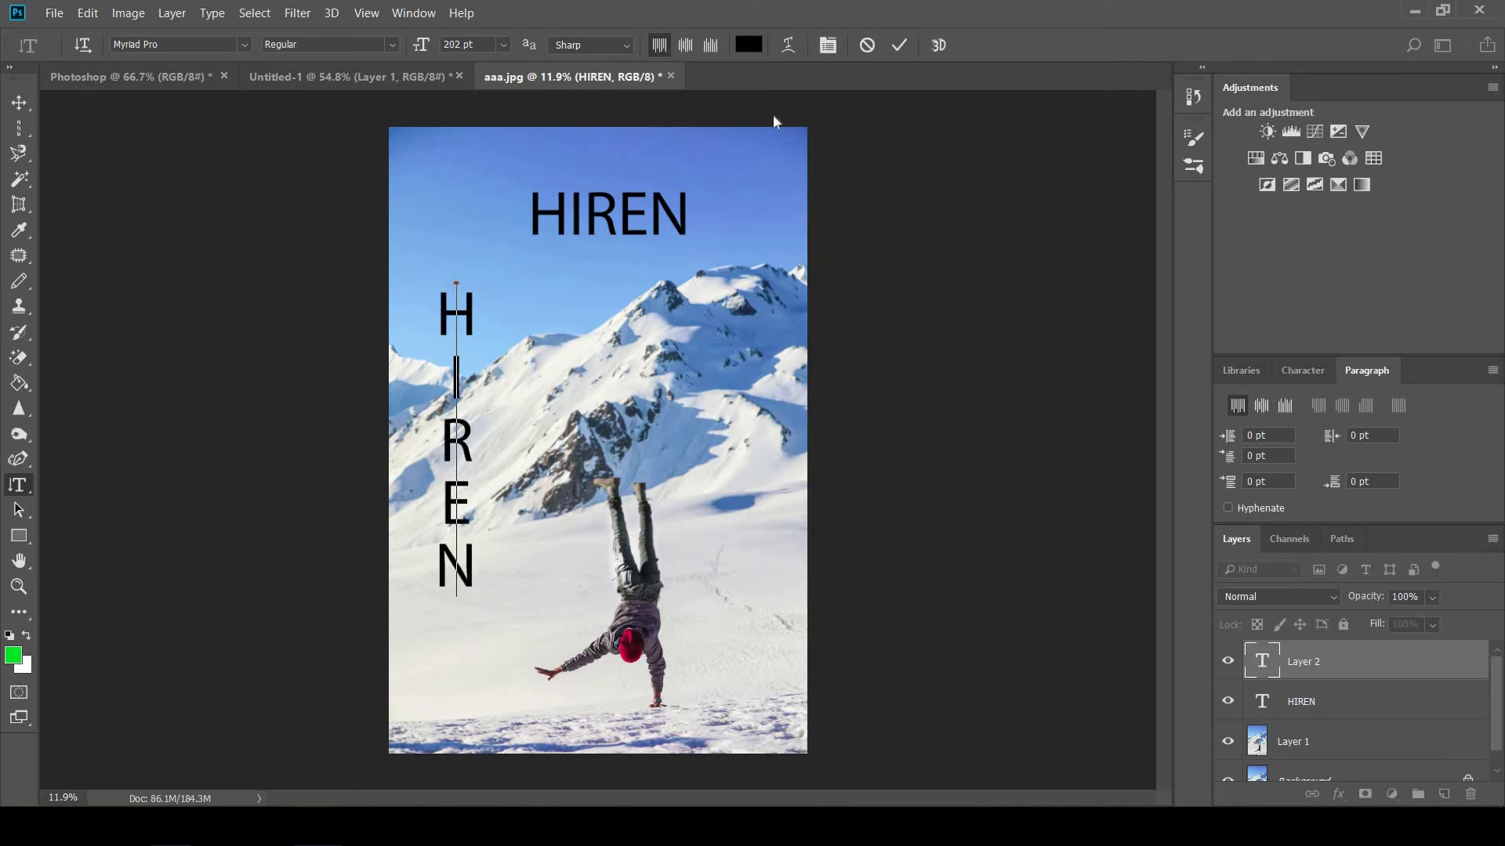
{"action": "left_click", "coordinate": [899, 47]}
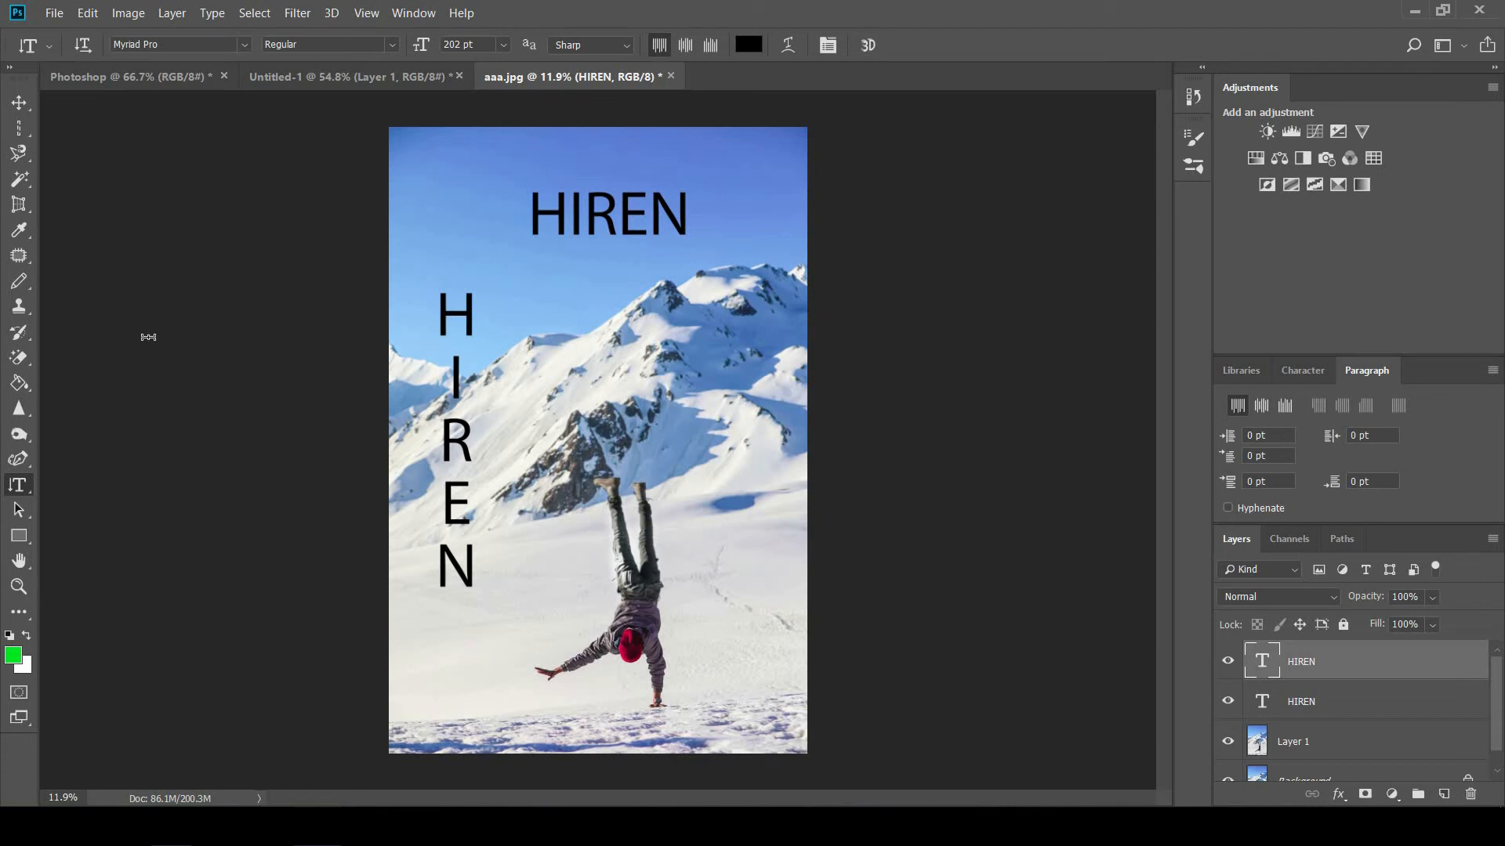
{"action": "right_click", "coordinate": [22, 485]}
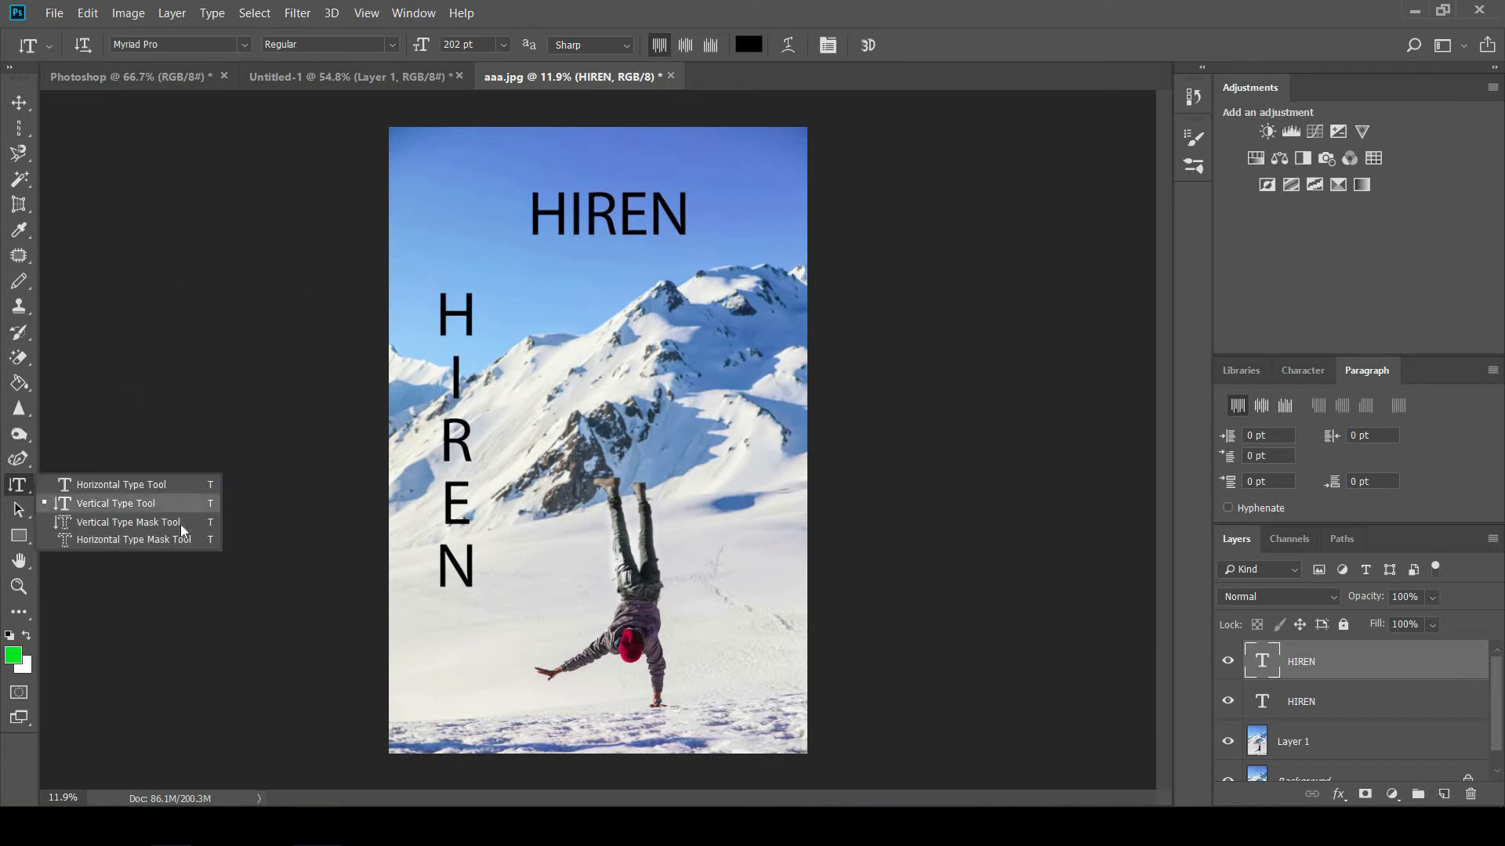
{"action": "left_click", "coordinate": [16, 508]}
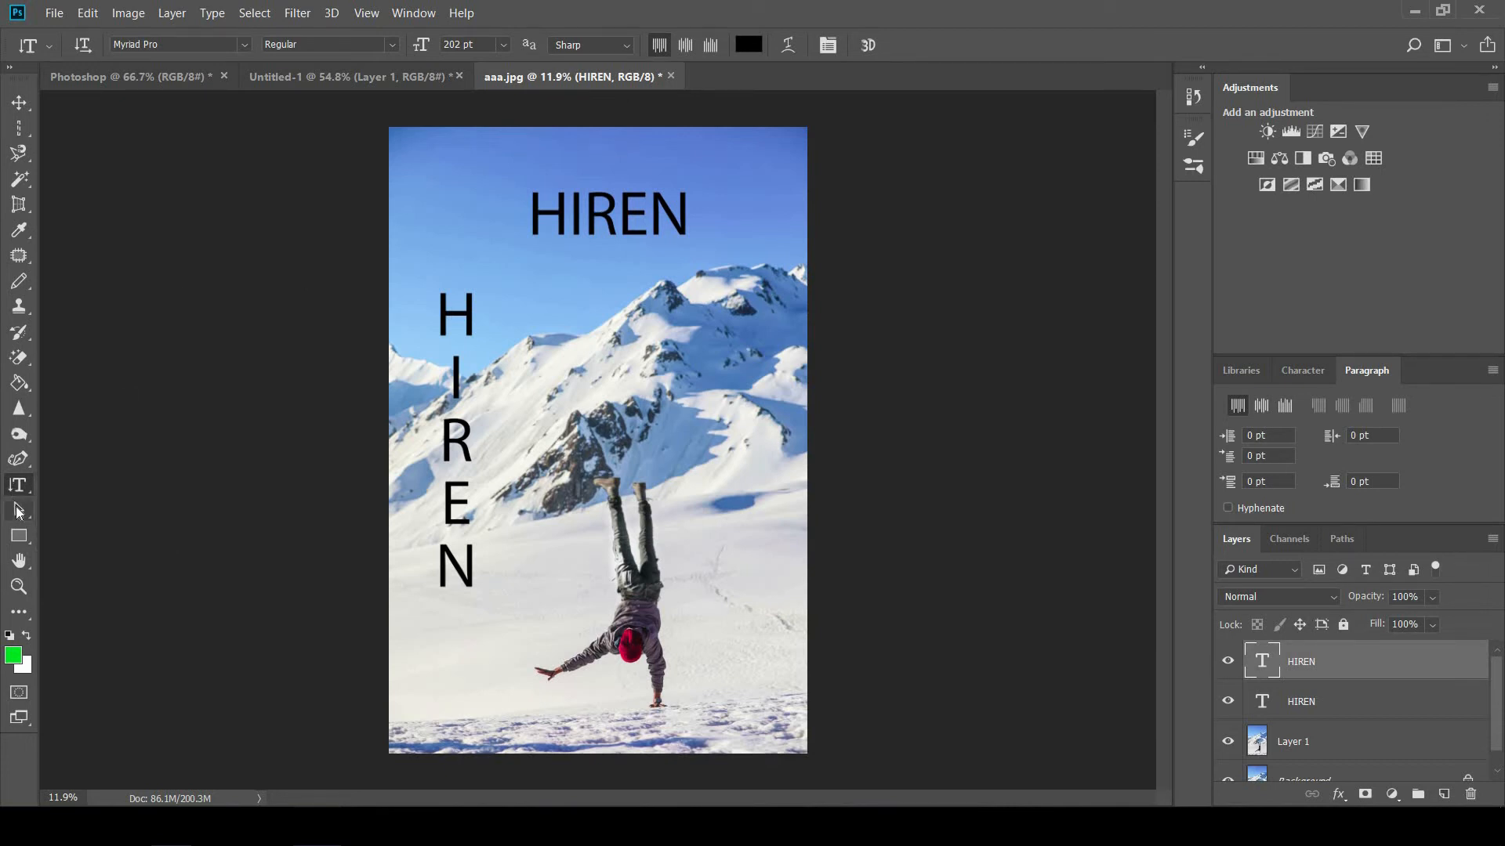
{"action": "right_click", "coordinate": [17, 510]}
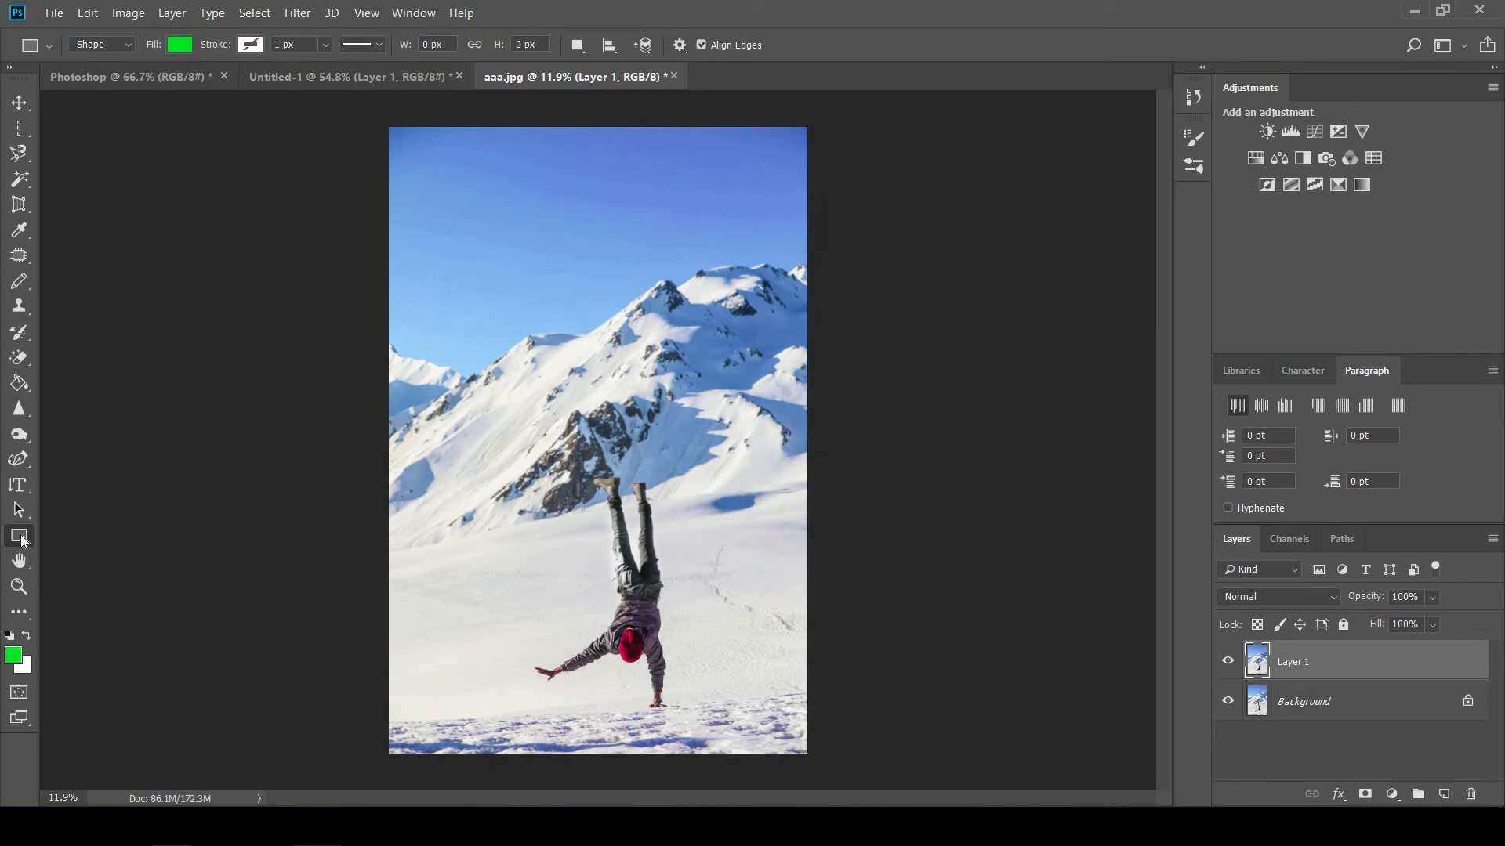
Draw a green rectangle about 1563 × 1355 px in the sky with the Rectangle Tool
{"action": "right_click", "coordinate": [20, 539]}
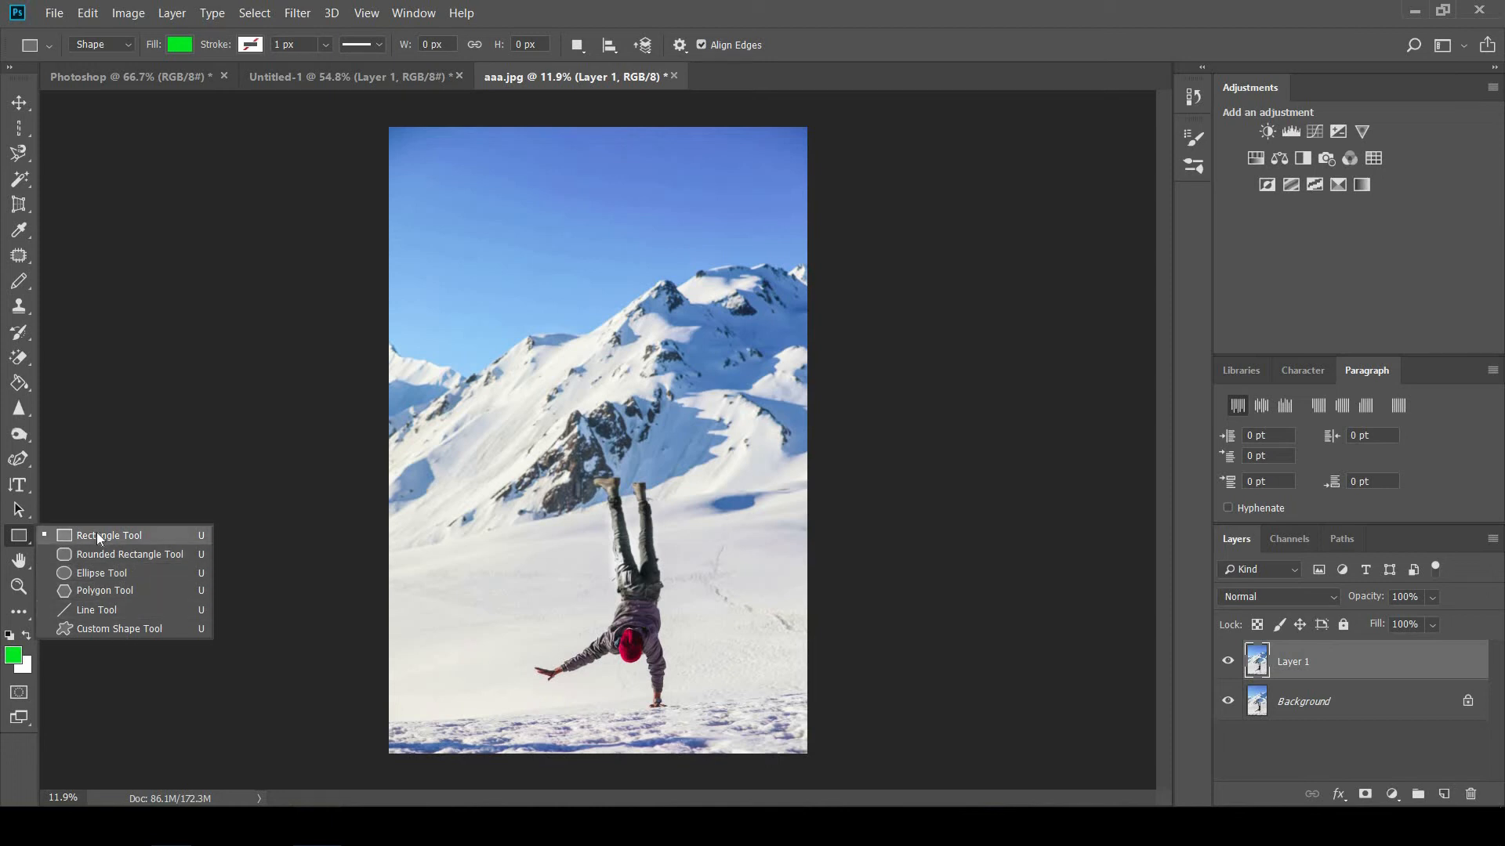
{"action": "left_click", "coordinate": [188, 536]}
{"action": "left_click_drag", "start_coordinate": [513, 189], "coordinate": [659, 316]}
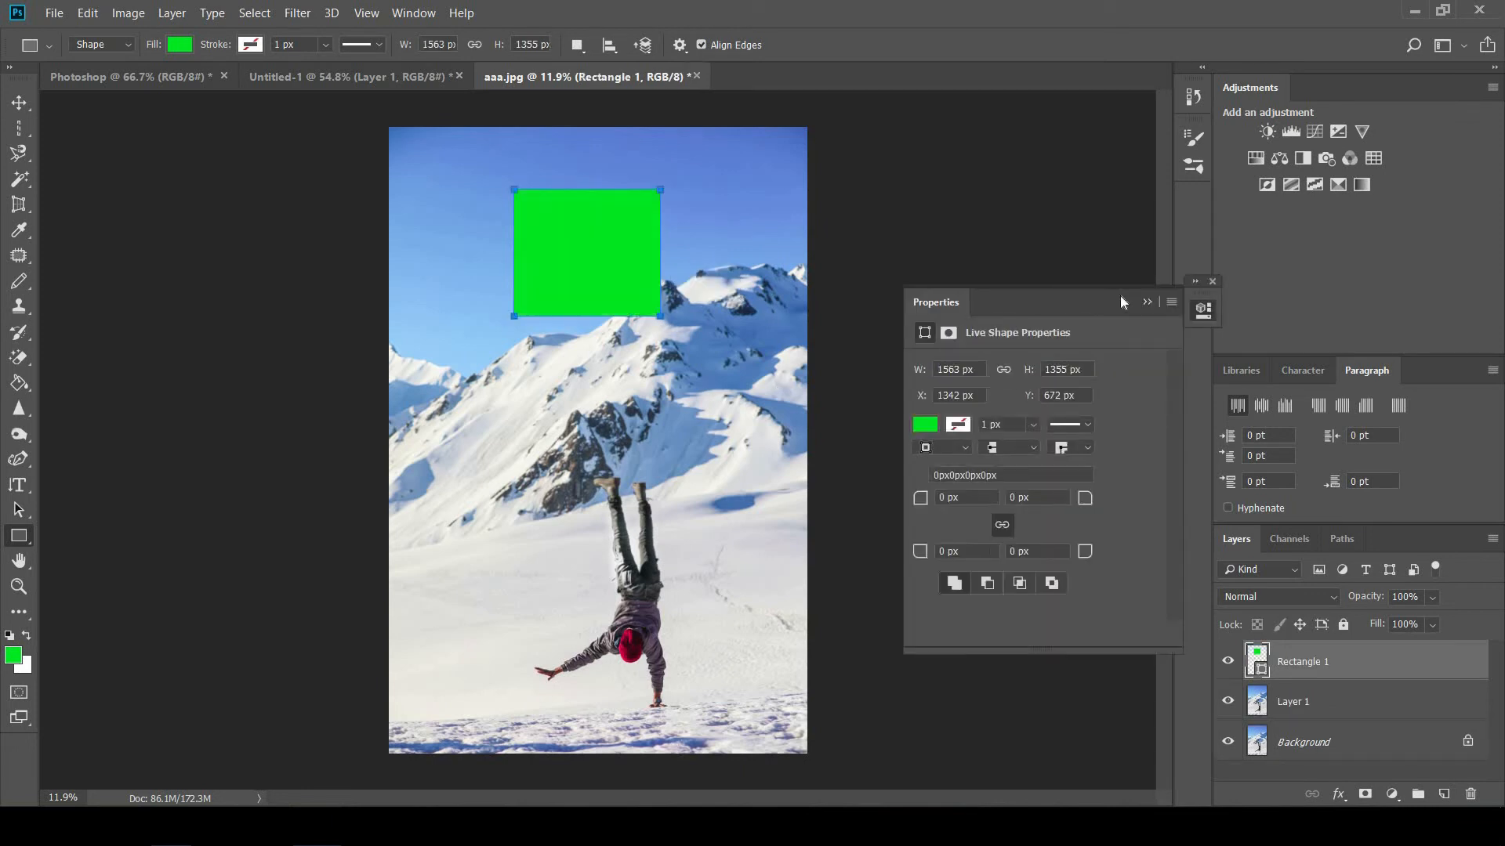
Draw a green rounded rectangle about 2434 × 1481 px across the mountain's foot and set all its corner radii to 100 px
{"action": "right_click", "coordinate": [19, 535]}
{"action": "left_click", "coordinate": [118, 555]}
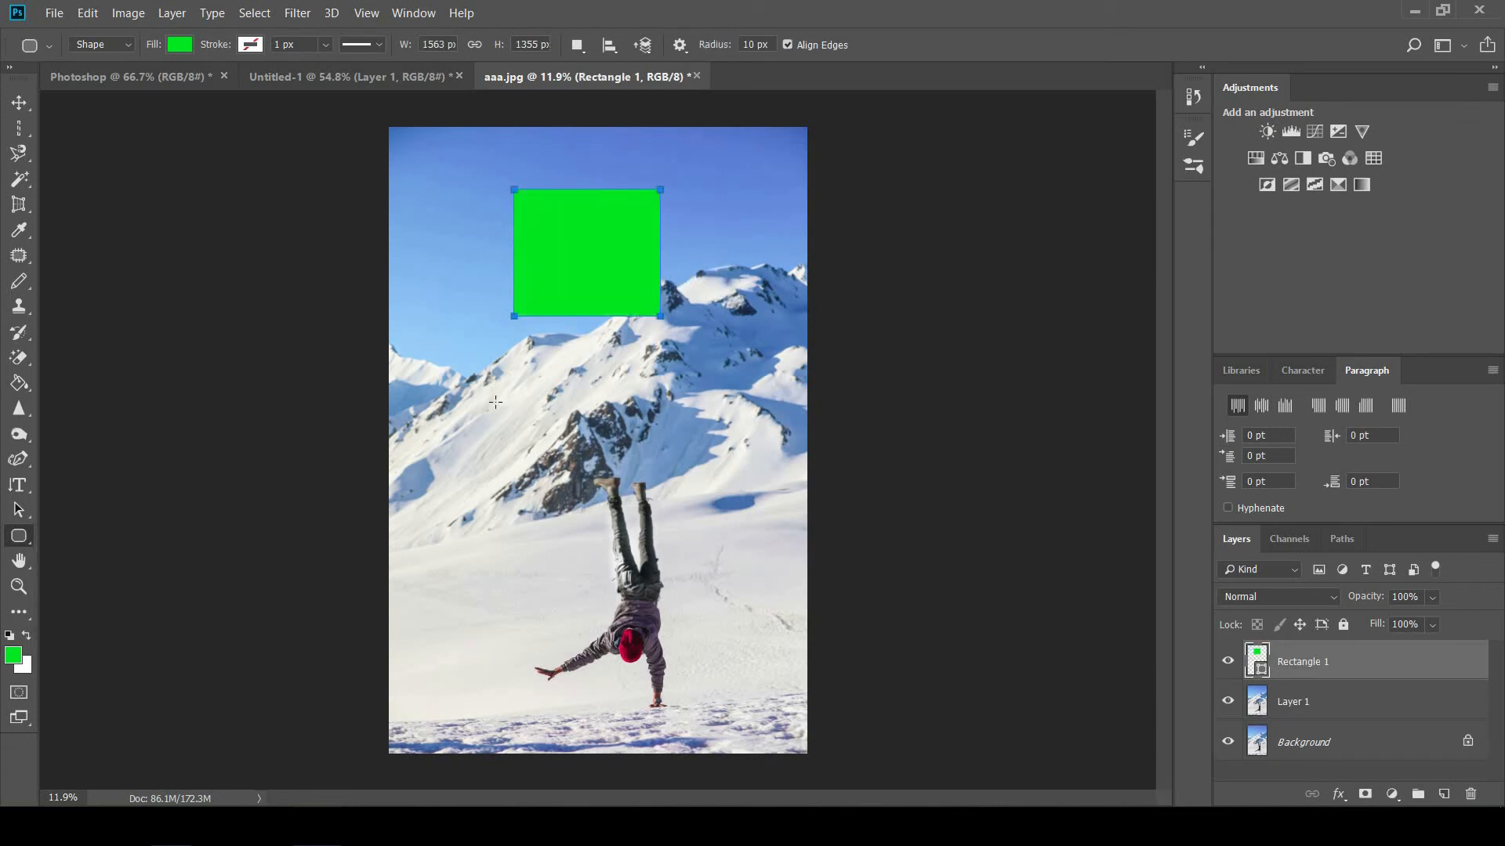
{"action": "mouse_move", "coordinate": [495, 401]}
{"action": "left_mouse_down"}
{"action": "mouse_move", "coordinate": [709, 502]}
{"action": "mouse_move", "coordinate": [721, 539]}
{"action": "left_mouse_up"}
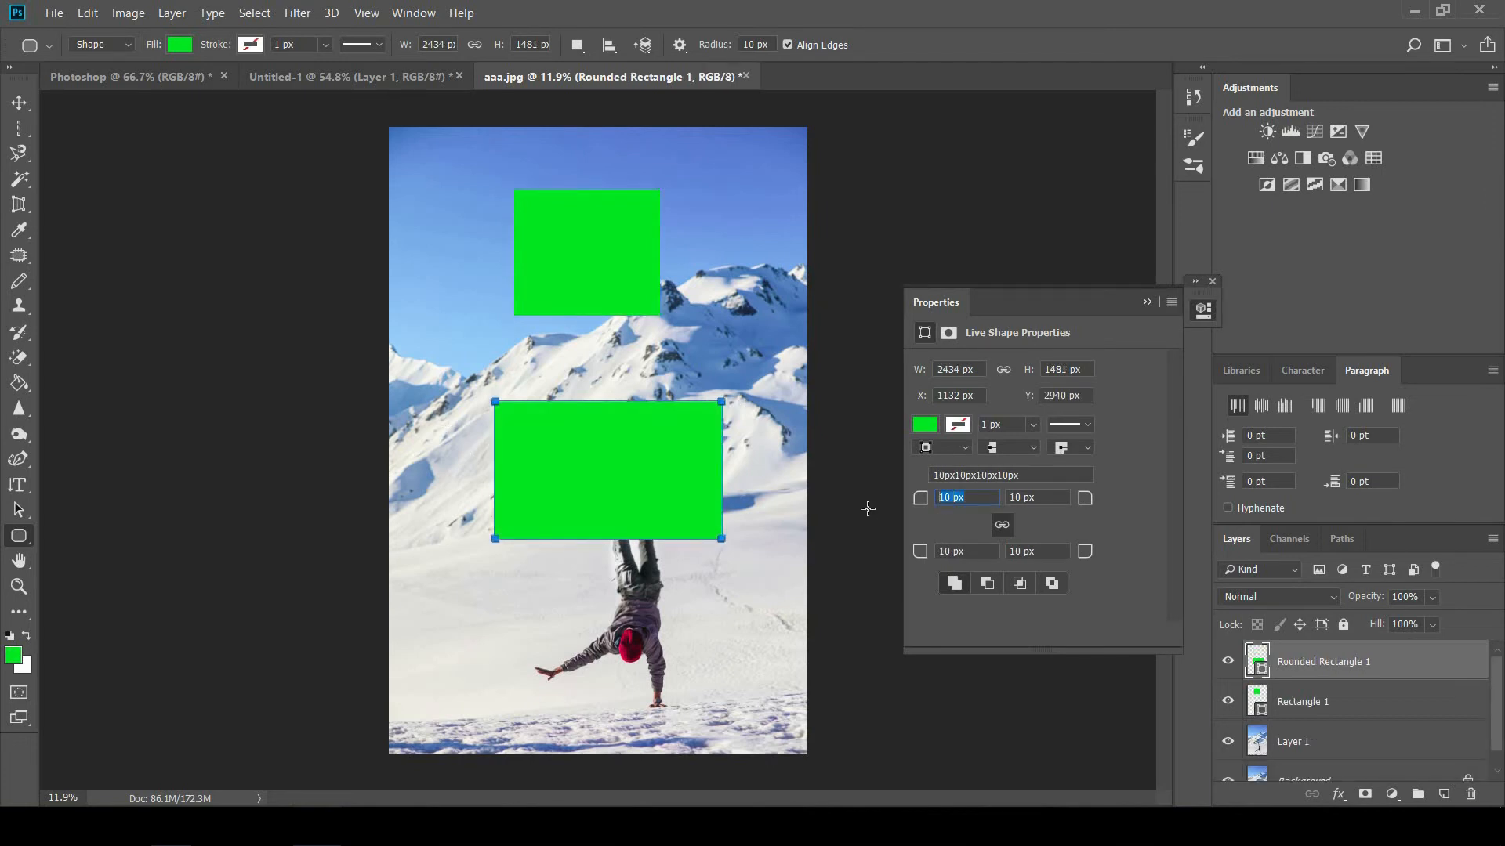
{"action": "type", "text": "7"}
{"action": "type", "text": "100"}
{"action": "key", "text": "Return"}
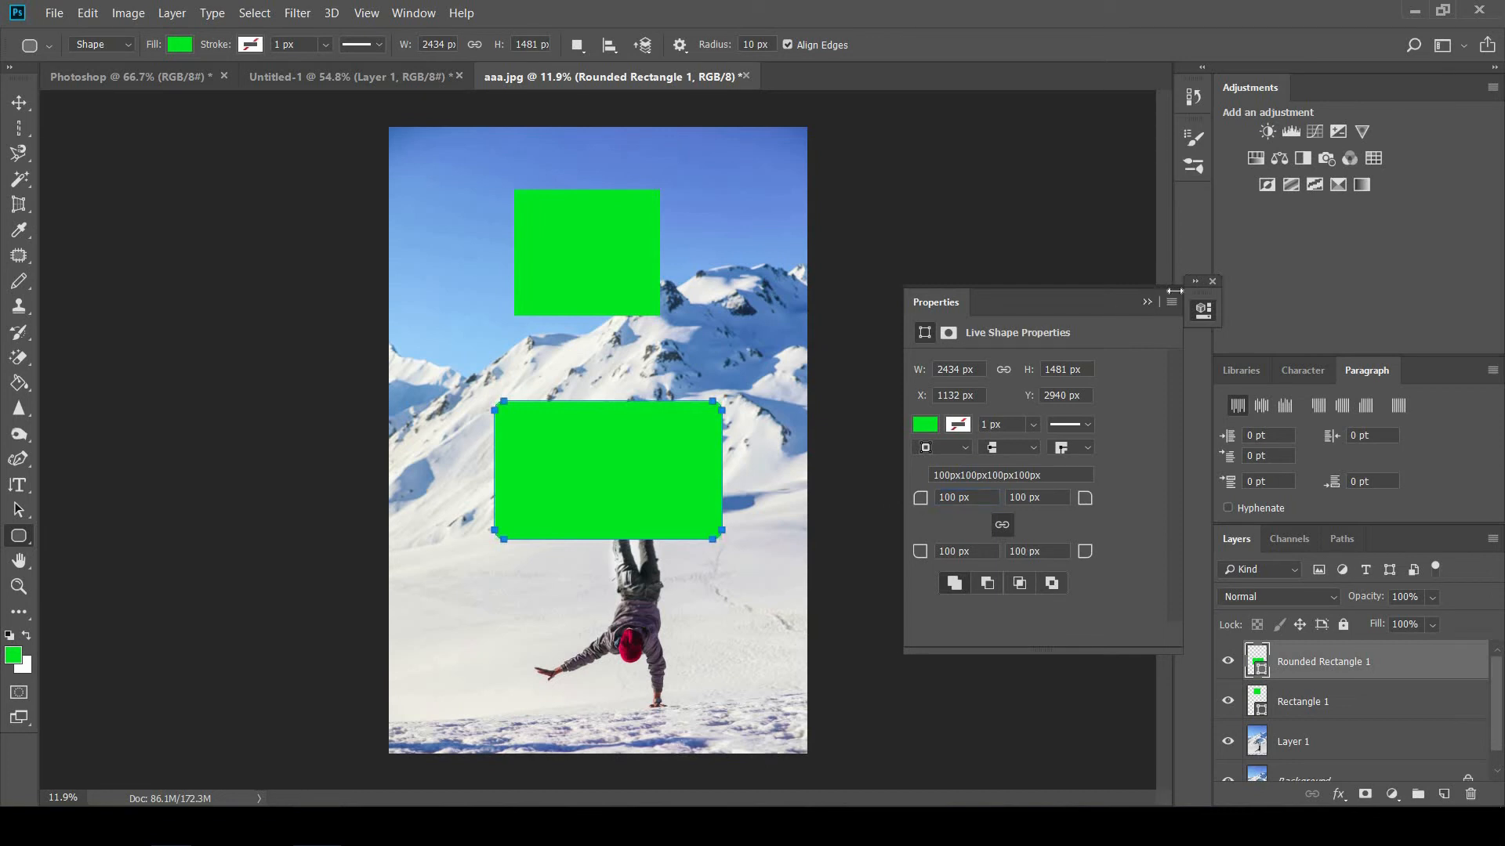
{"action": "left_click", "coordinate": [1211, 282]}
Draw a narrow green ellipse about 416 × 2411 px beside the rectangles and a circle about 1837 px across over the sky with the Ellipse Tool
{"action": "left_click", "coordinate": [603, 458]}
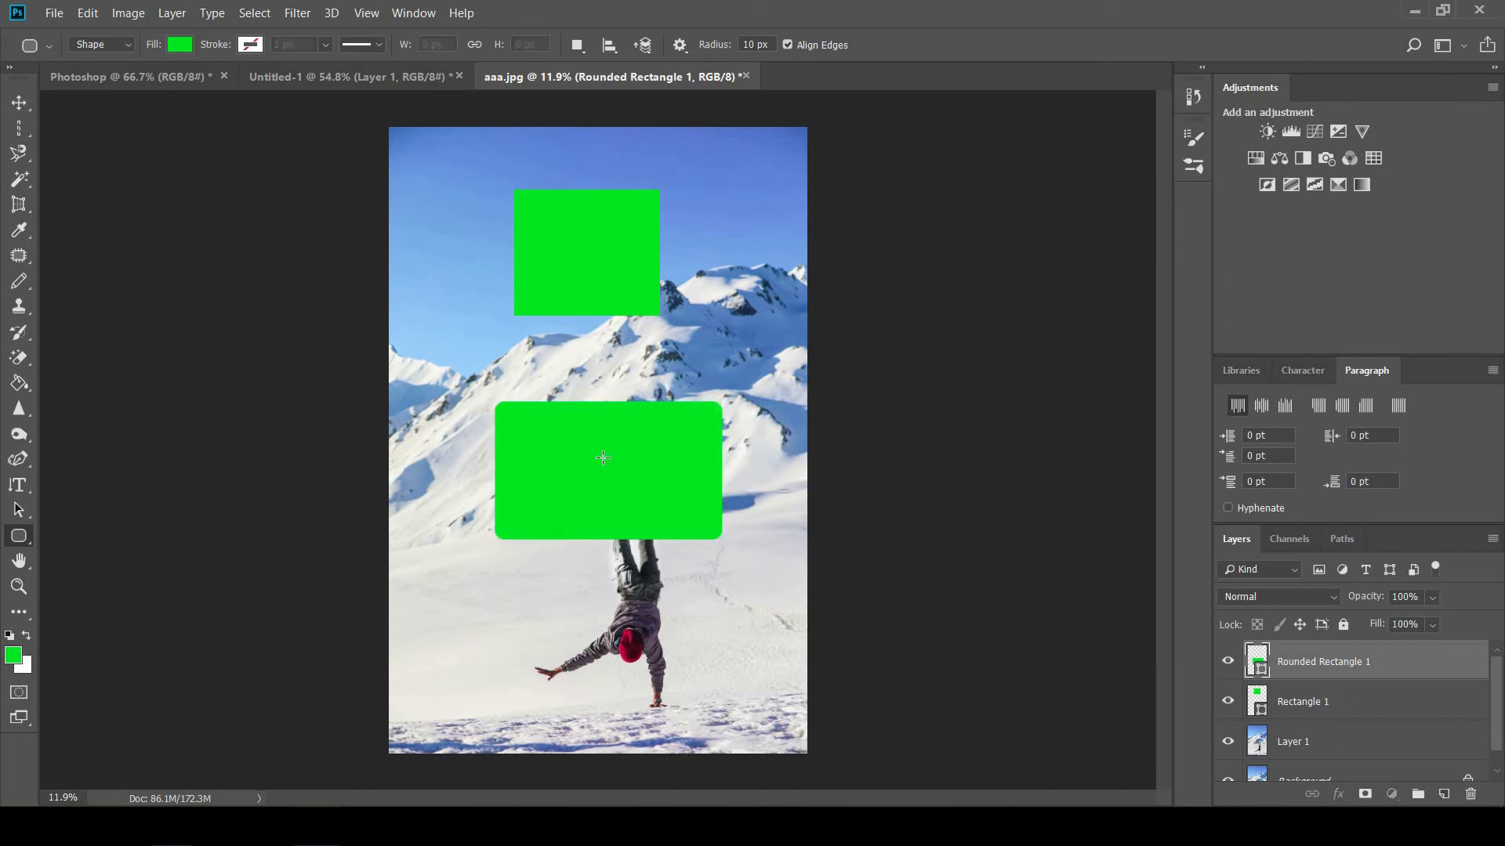
{"action": "key", "text": "alt+bracketleft"}
{"action": "key", "text": "alt+bracketleft"}
{"action": "right_click", "coordinate": [14, 541]}
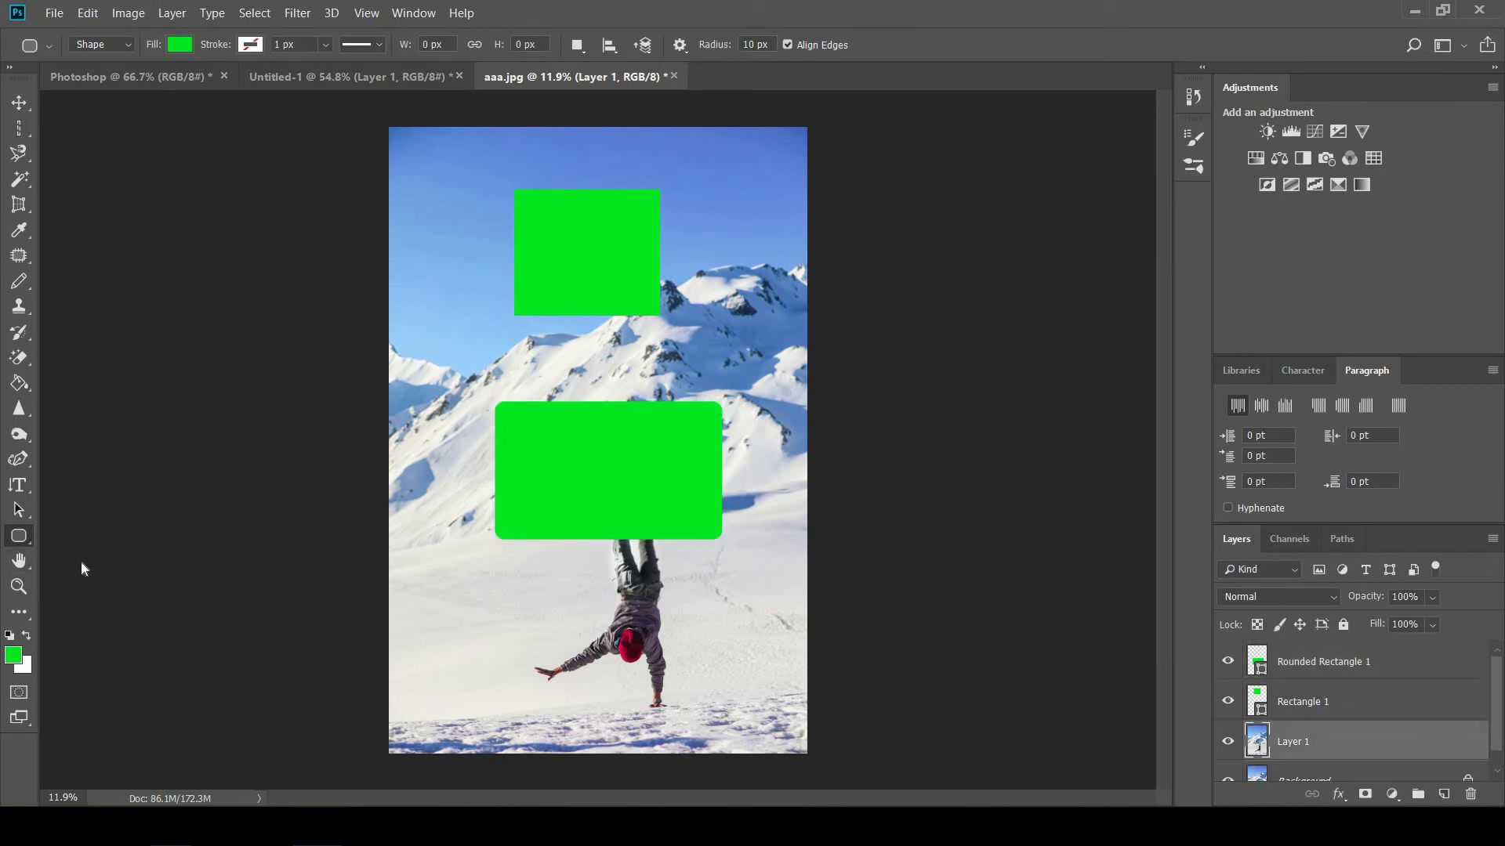
{"action": "left_click", "coordinate": [86, 573]}
{"action": "left_click_drag", "start_coordinate": [724, 201], "coordinate": [763, 427]}
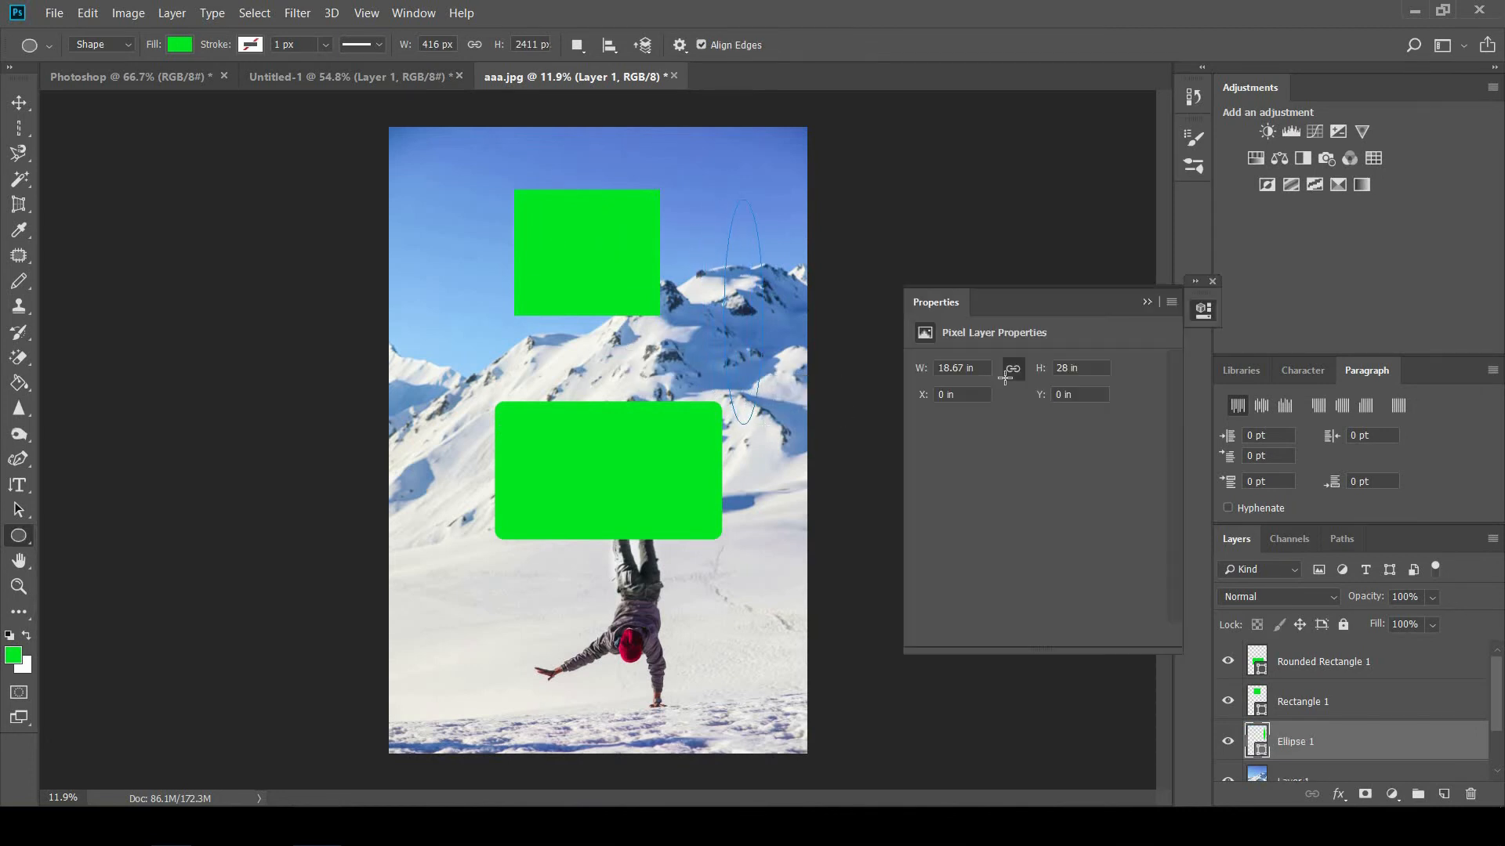
{"action": "left_click", "coordinate": [1199, 283]}
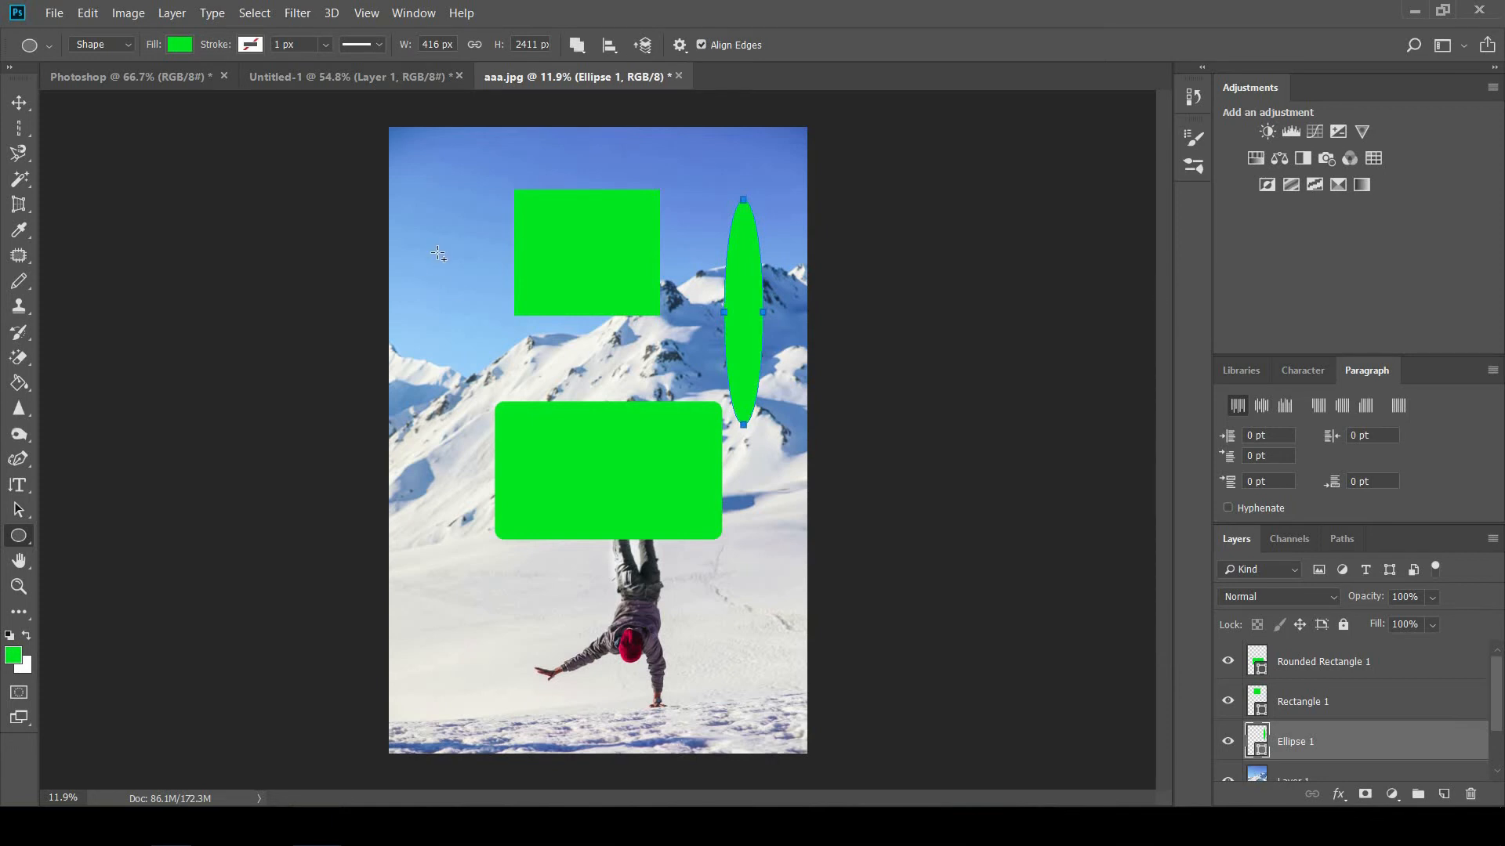
{"action": "left_click_drag", "start_coordinate": [436, 248], "coordinate": [608, 420]}
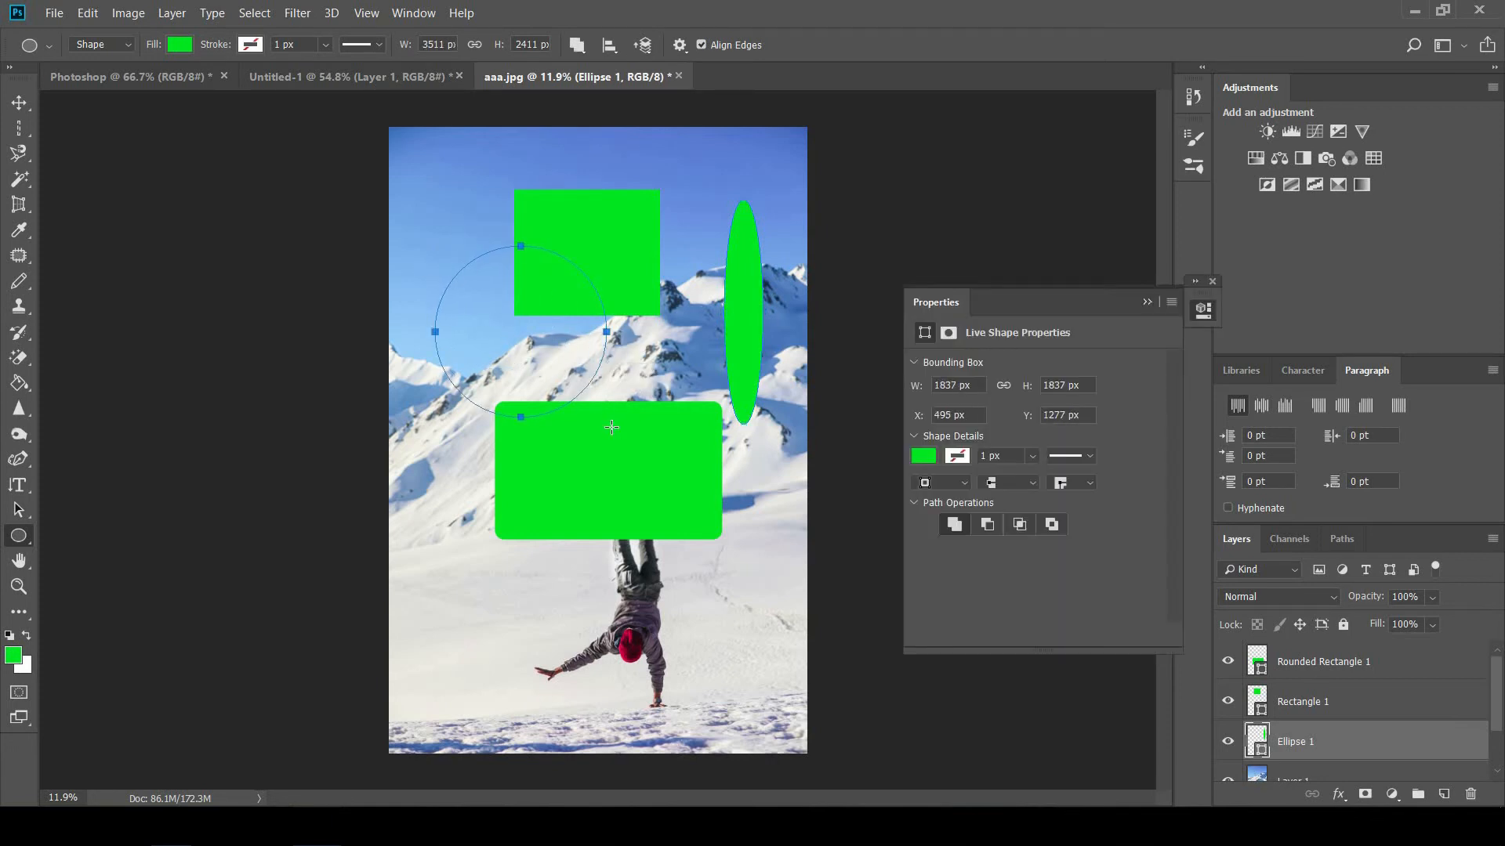
{"action": "left_click", "coordinate": [1198, 284]}
Draw a green pentagon about 2043 × 1972 px over the snow and a six-sided polygon about 2274 × 2611 px beside it
{"action": "right_click", "coordinate": [18, 535]}
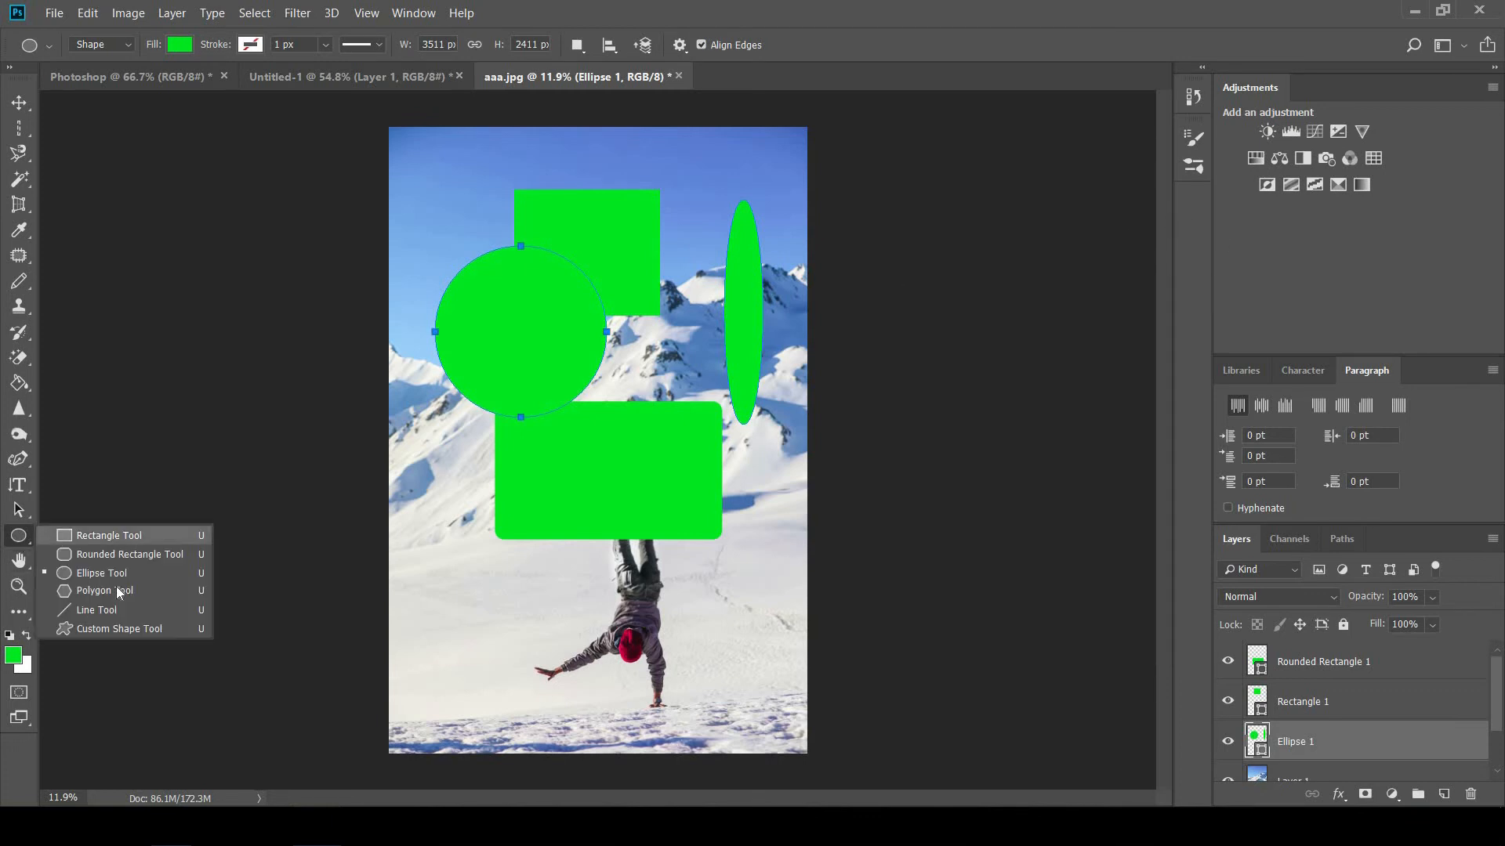
{"action": "left_click", "coordinate": [116, 588]}
{"action": "left_click_drag", "start_coordinate": [479, 588], "coordinate": [580, 650]}
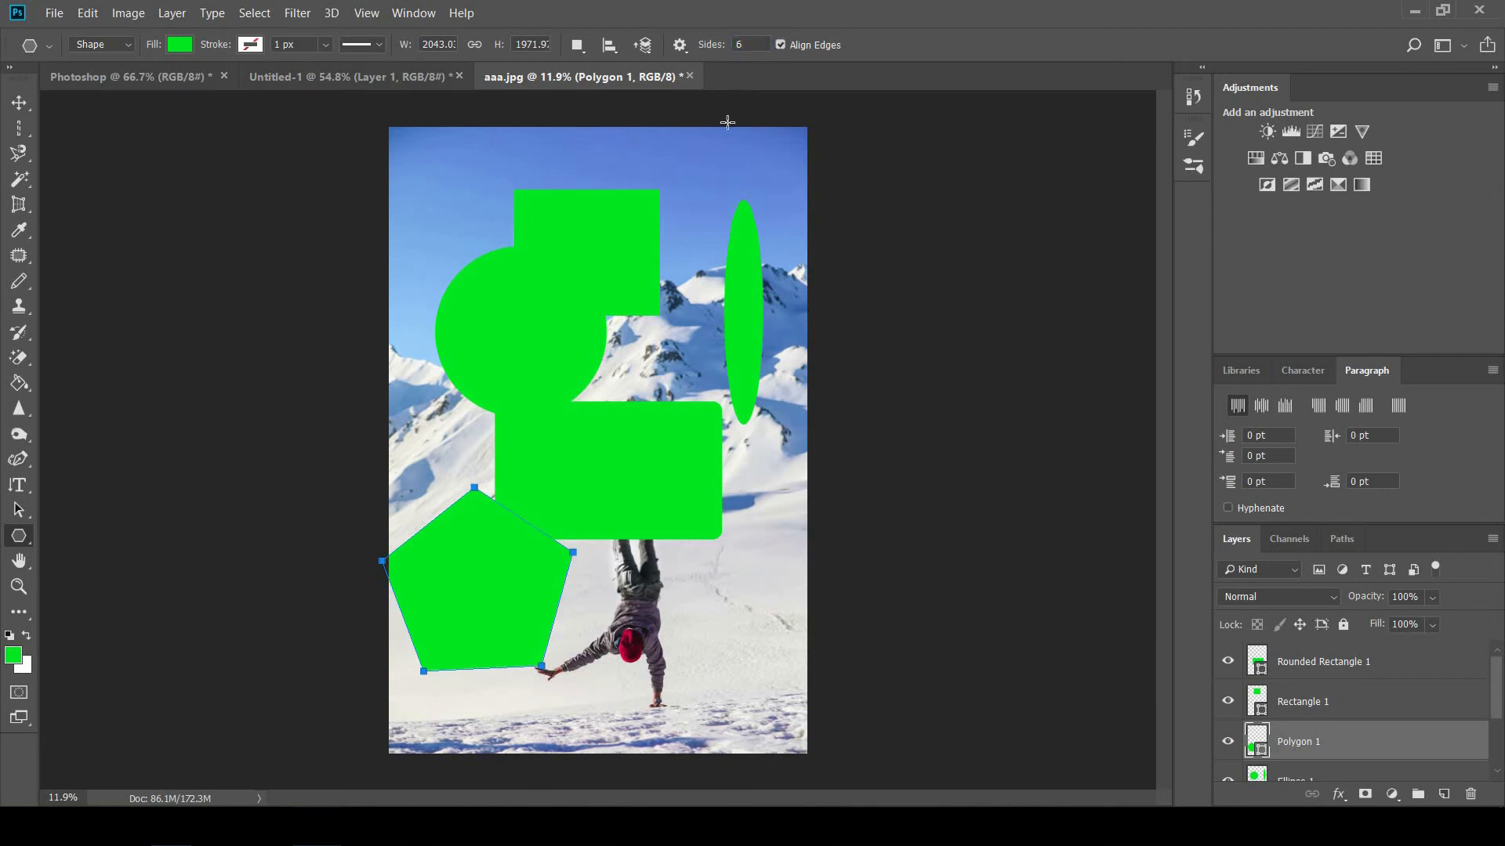
{"action": "left_click_drag", "start_coordinate": [457, 173], "coordinate": [529, 23]}
{"action": "left_click_drag", "start_coordinate": [560, 322], "coordinate": [700, 590]}
Draw thin lines in the sky with the Line Tool, giving the last one, about 353 × 1966 px, a black 10 px stroke
{"action": "left_click", "coordinate": [100, 609]}
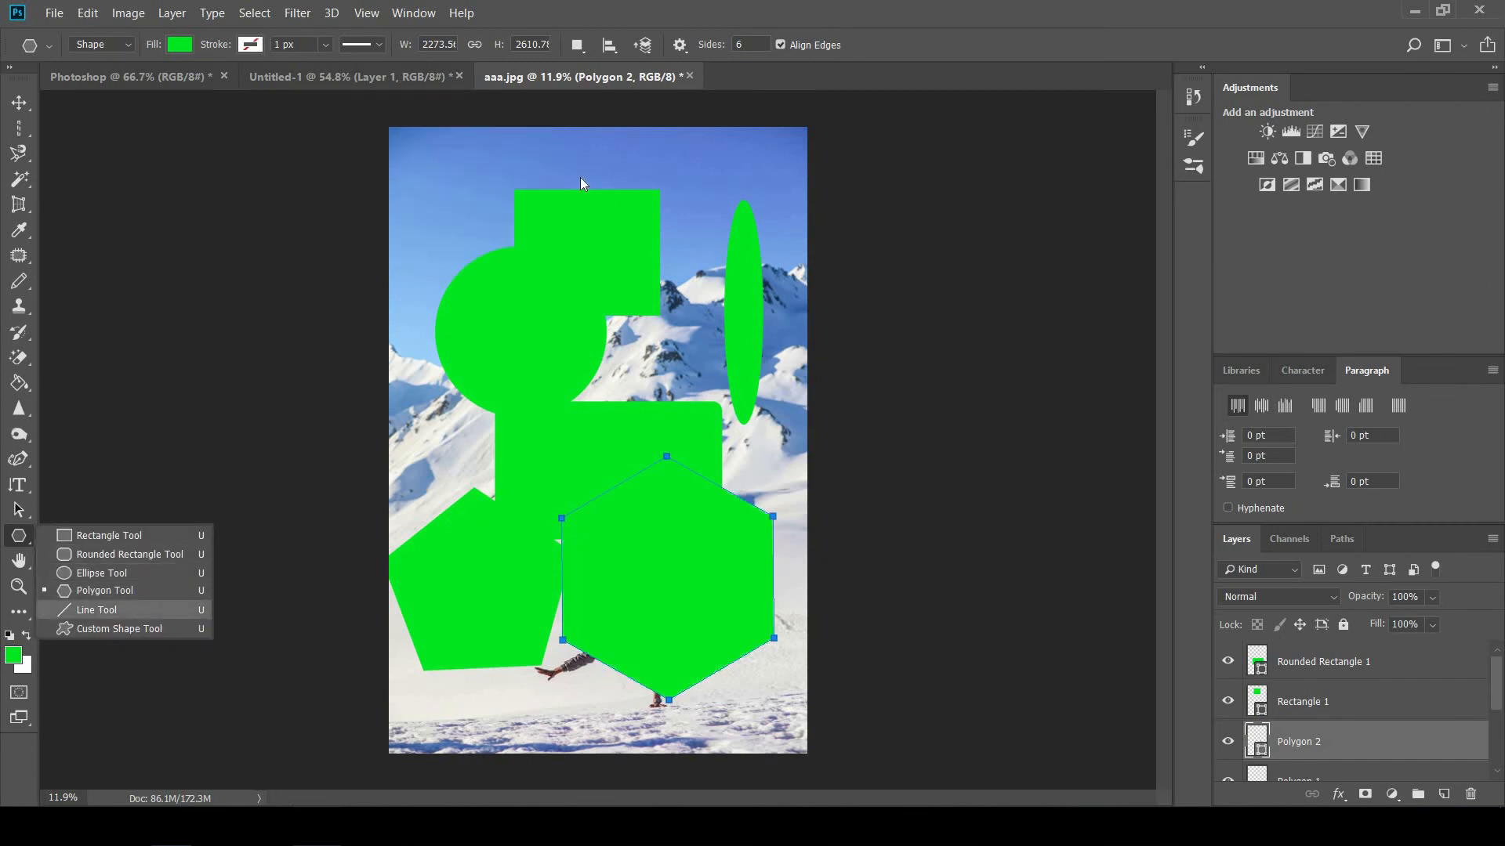
{"action": "left_click_drag", "start_coordinate": [512, 163], "coordinate": [776, 324]}
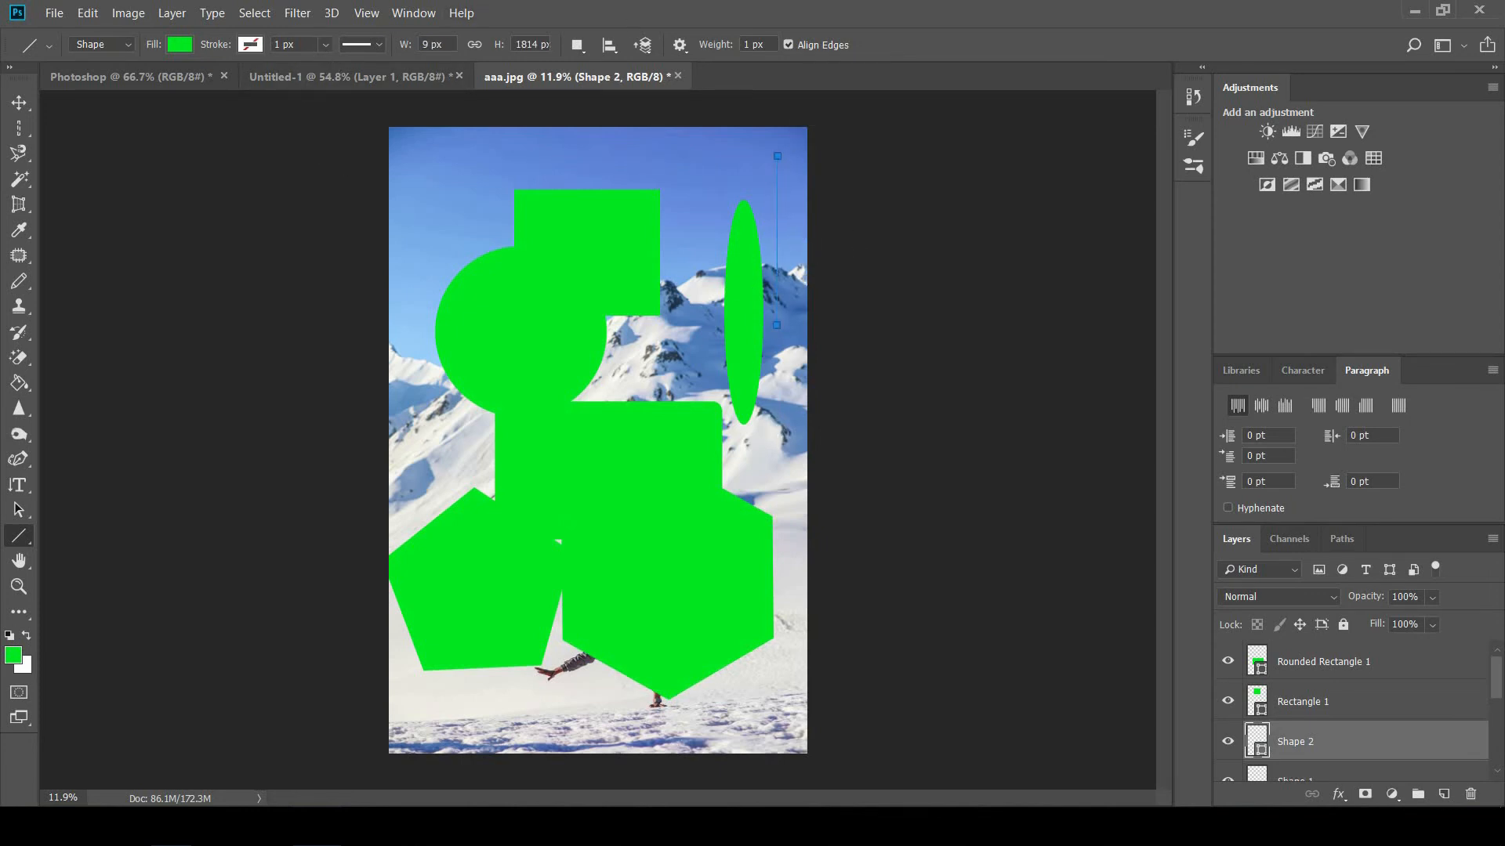
{"action": "type", "text": "10"}
{"action": "key", "text": "Return"}
{"action": "left_click_drag", "start_coordinate": [454, 156], "coordinate": [421, 340]}
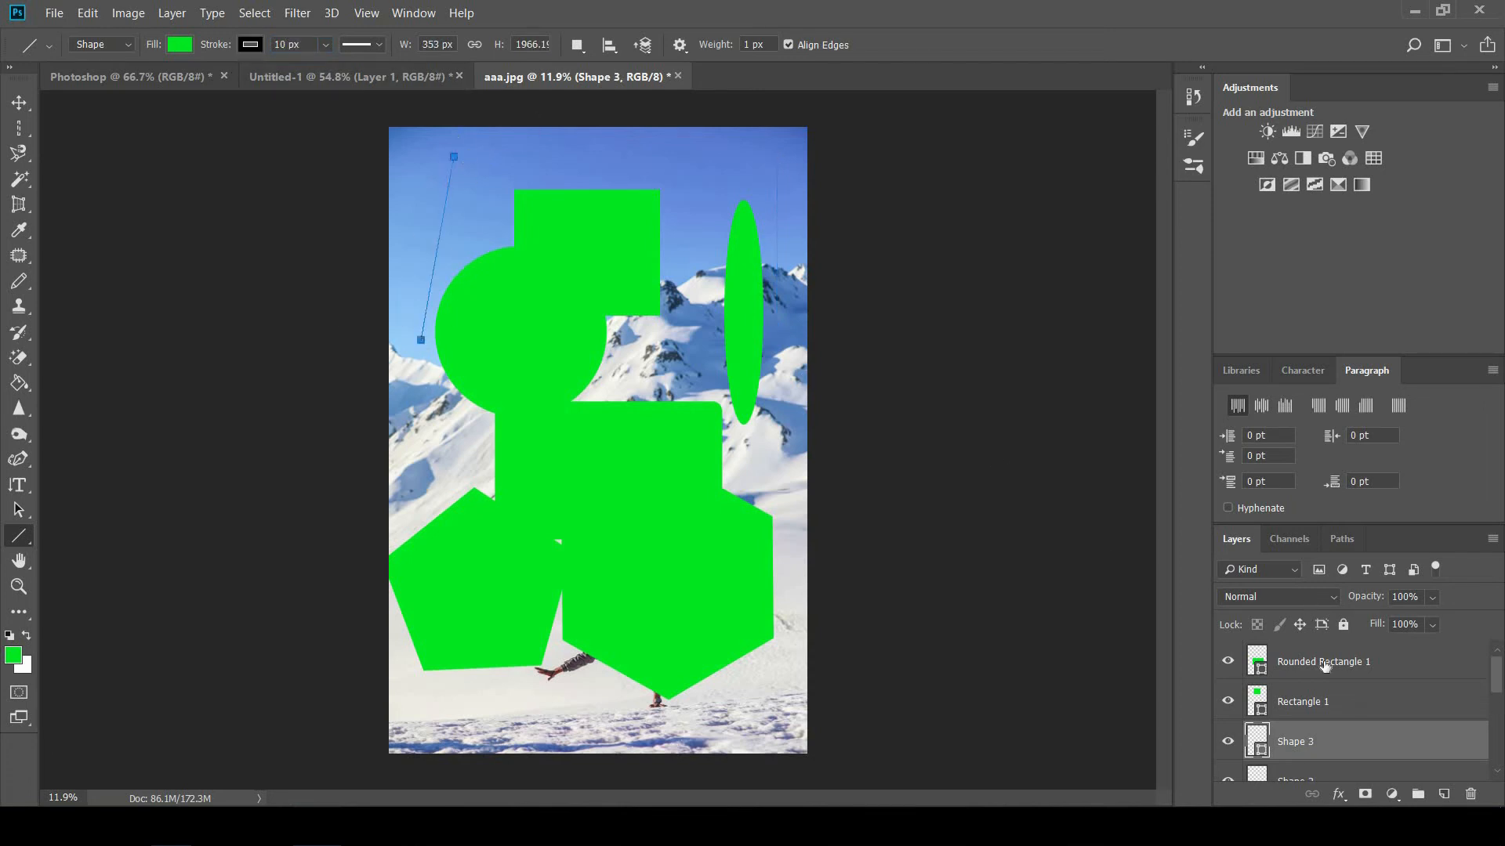
{"action": "left_click", "coordinate": [1347, 696]}
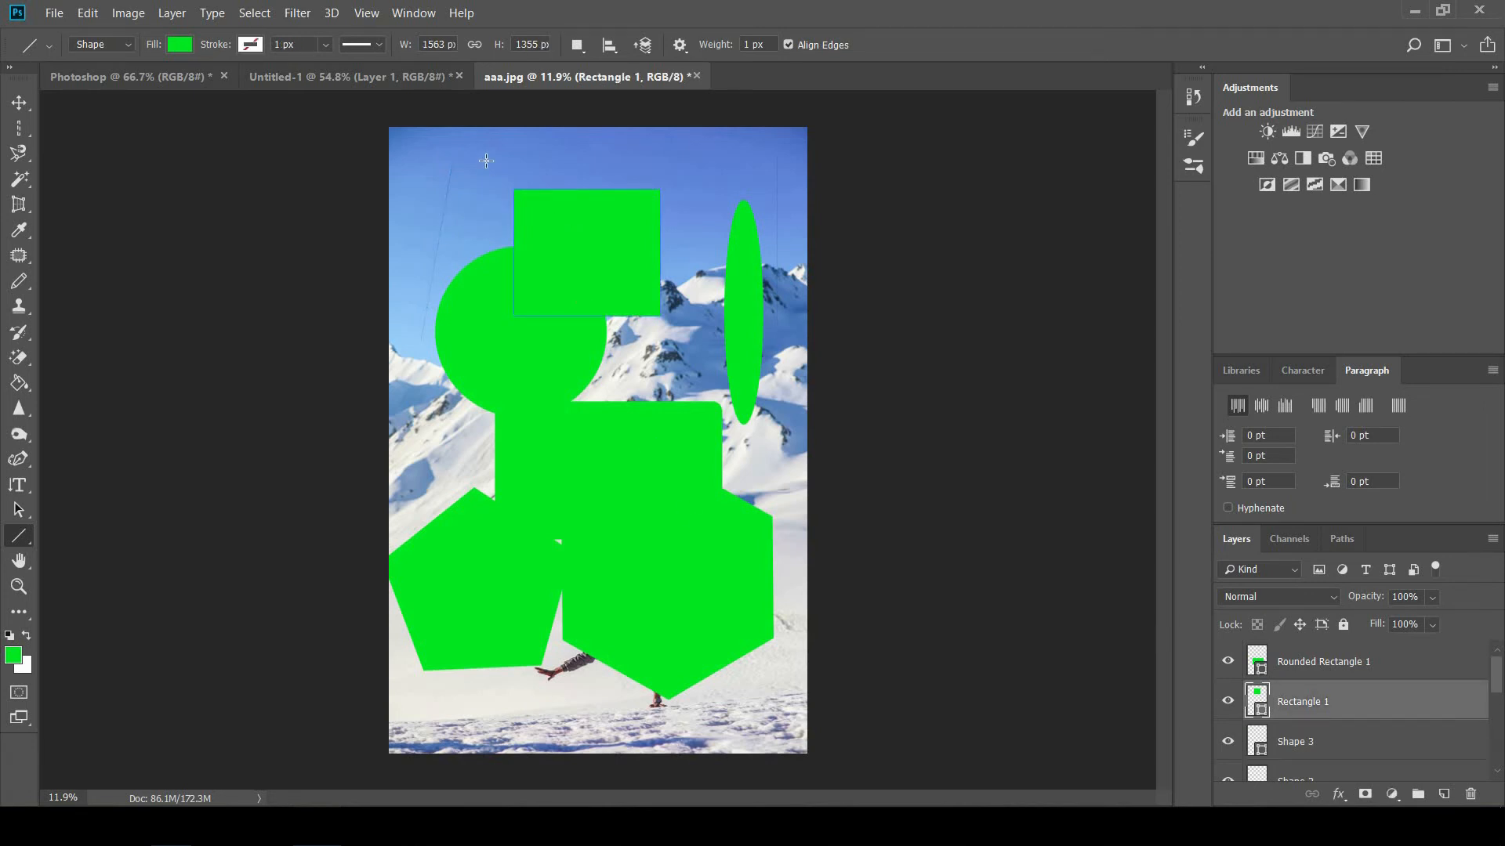
{"action": "scroll", "coordinate": [432, 225], "scroll_direction": "up", "scroll_amount": 3}
{"action": "scroll", "coordinate": [364, 294], "scroll_direction": "down", "scroll_amount": 5}
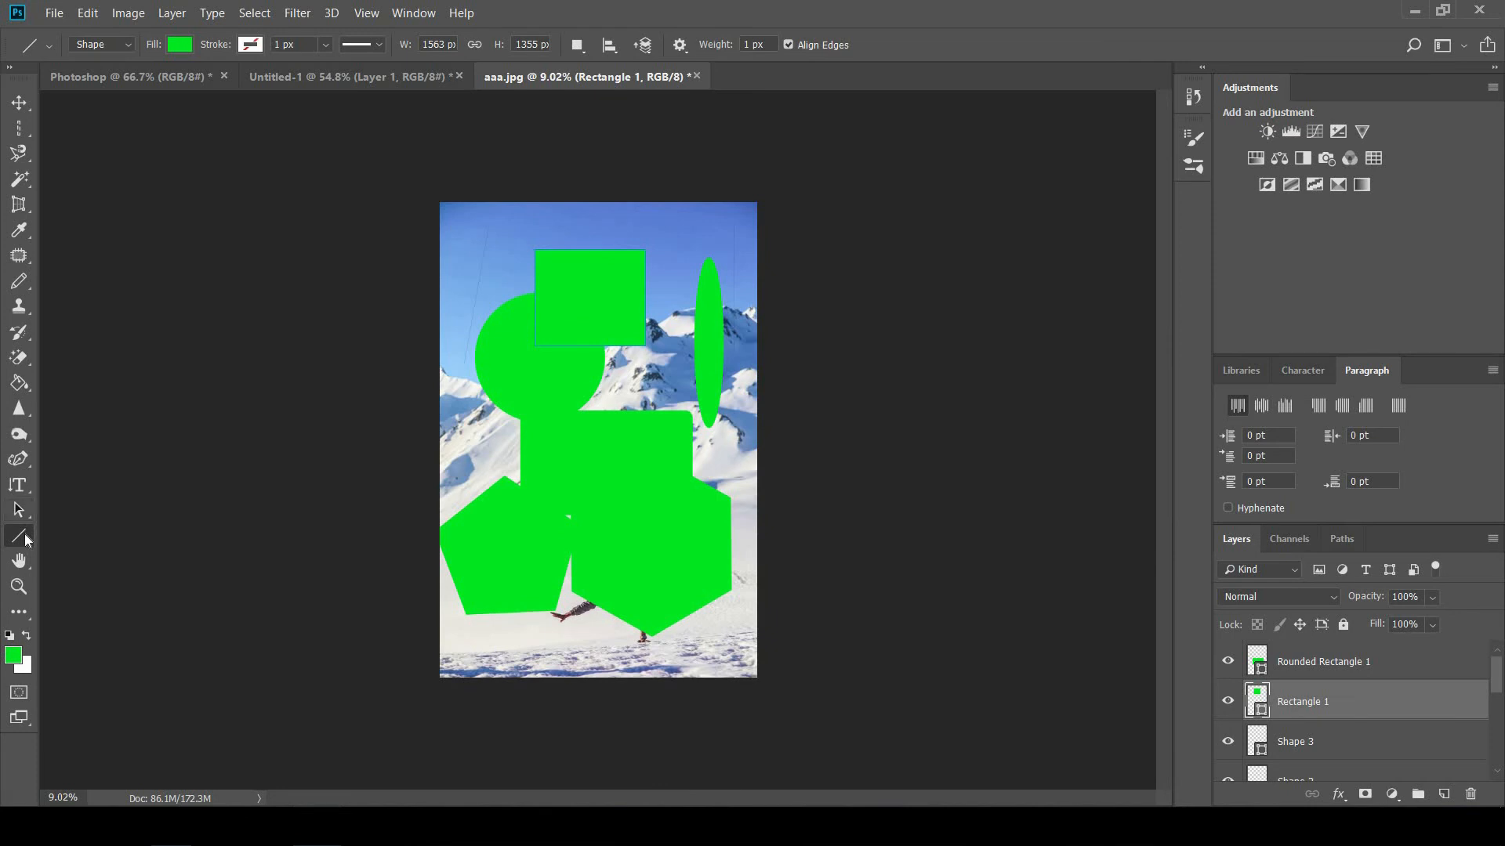
Browse the Custom Shape Tool's preset shapes and choose the copyright symbol
{"action": "right_click", "coordinate": [25, 534]}
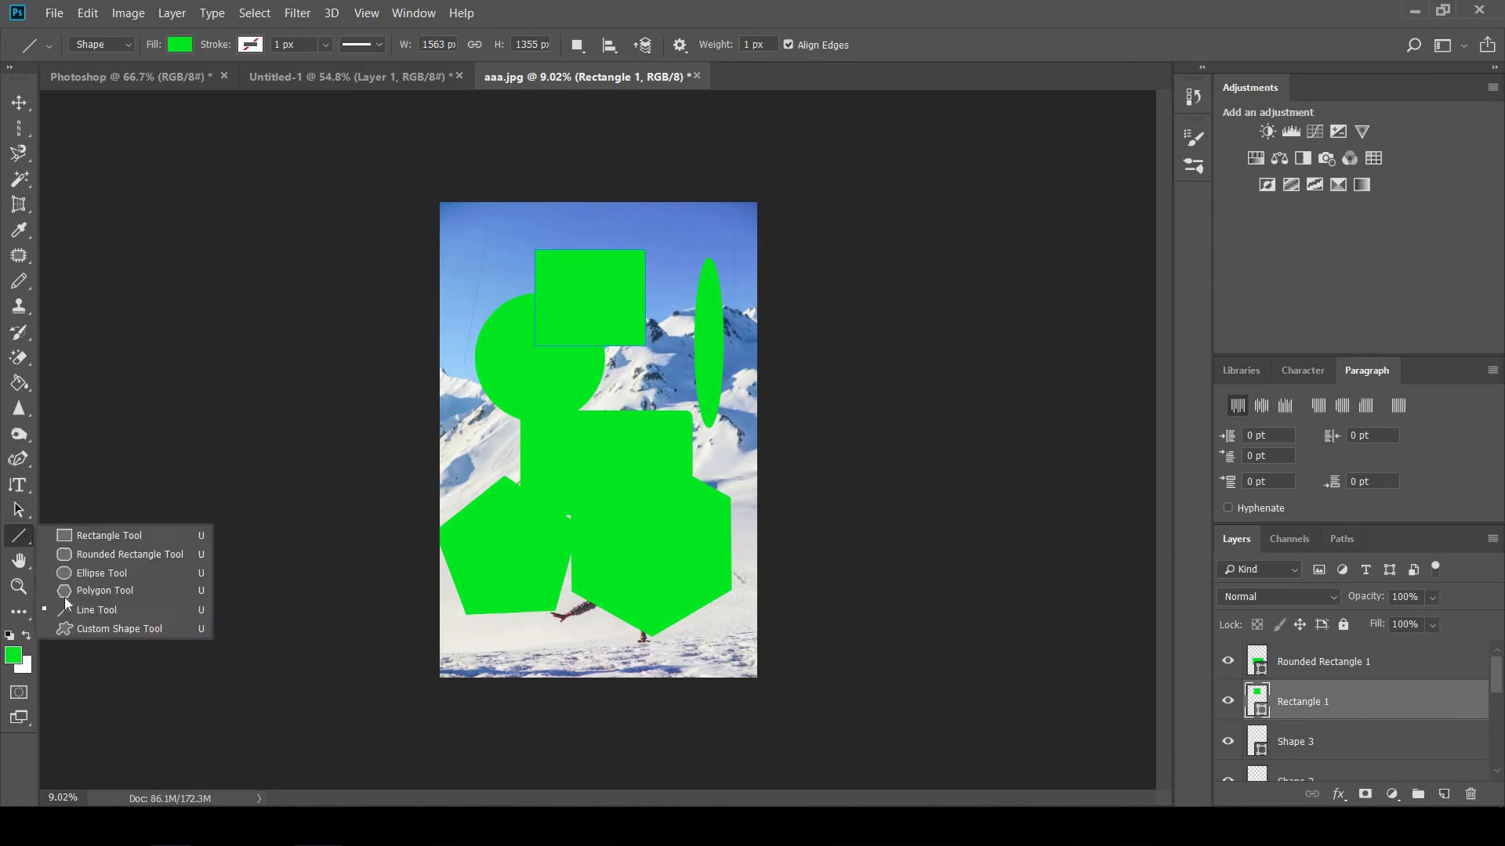
{"action": "left_click", "coordinate": [91, 631]}
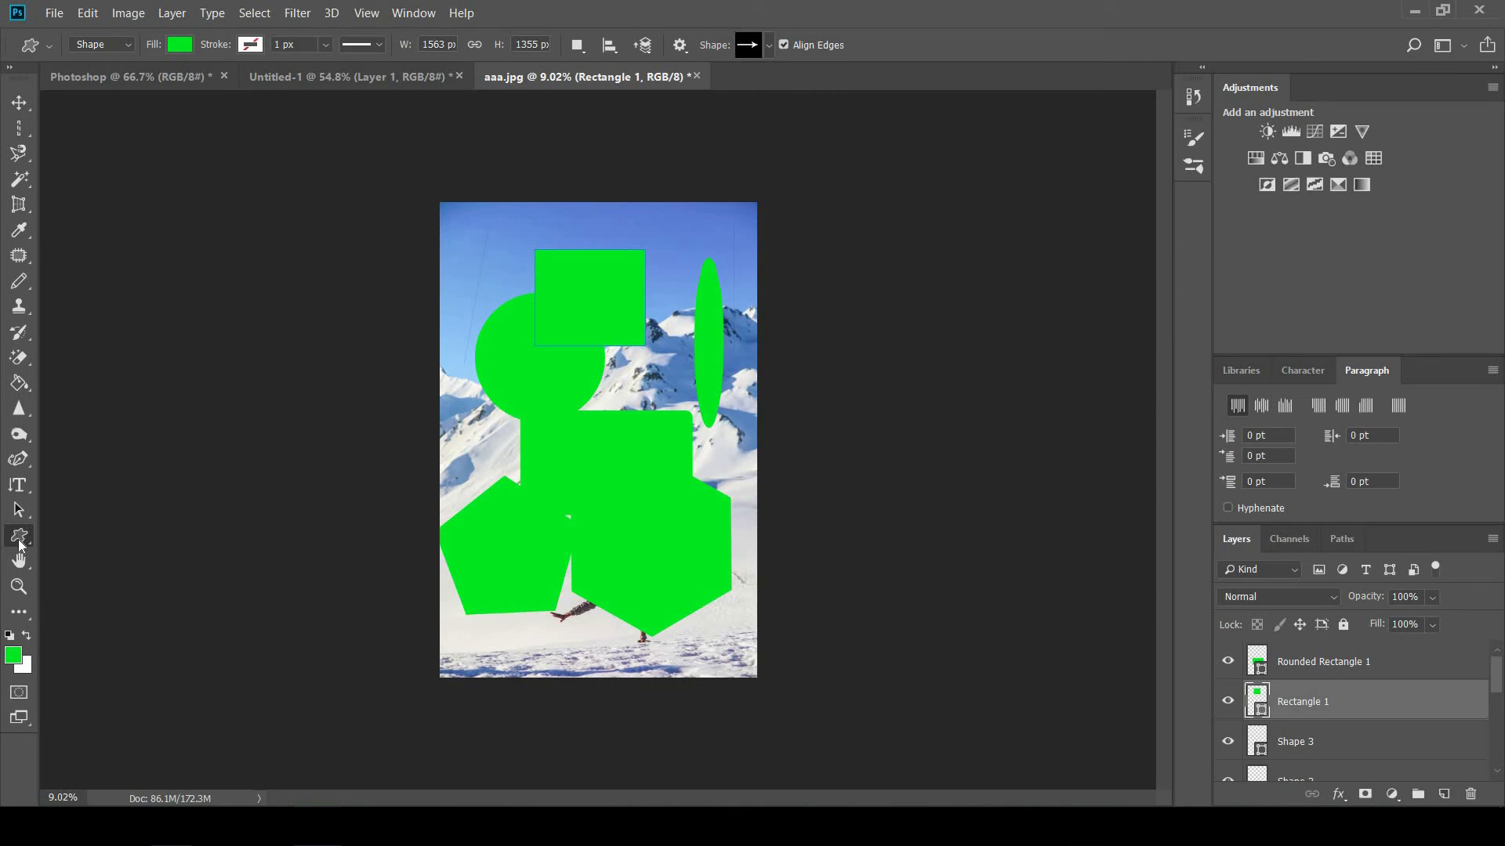
{"action": "left_click", "coordinate": [750, 50]}
{"action": "scroll", "coordinate": [758, 166], "scroll_direction": "down", "scroll_amount": 3}
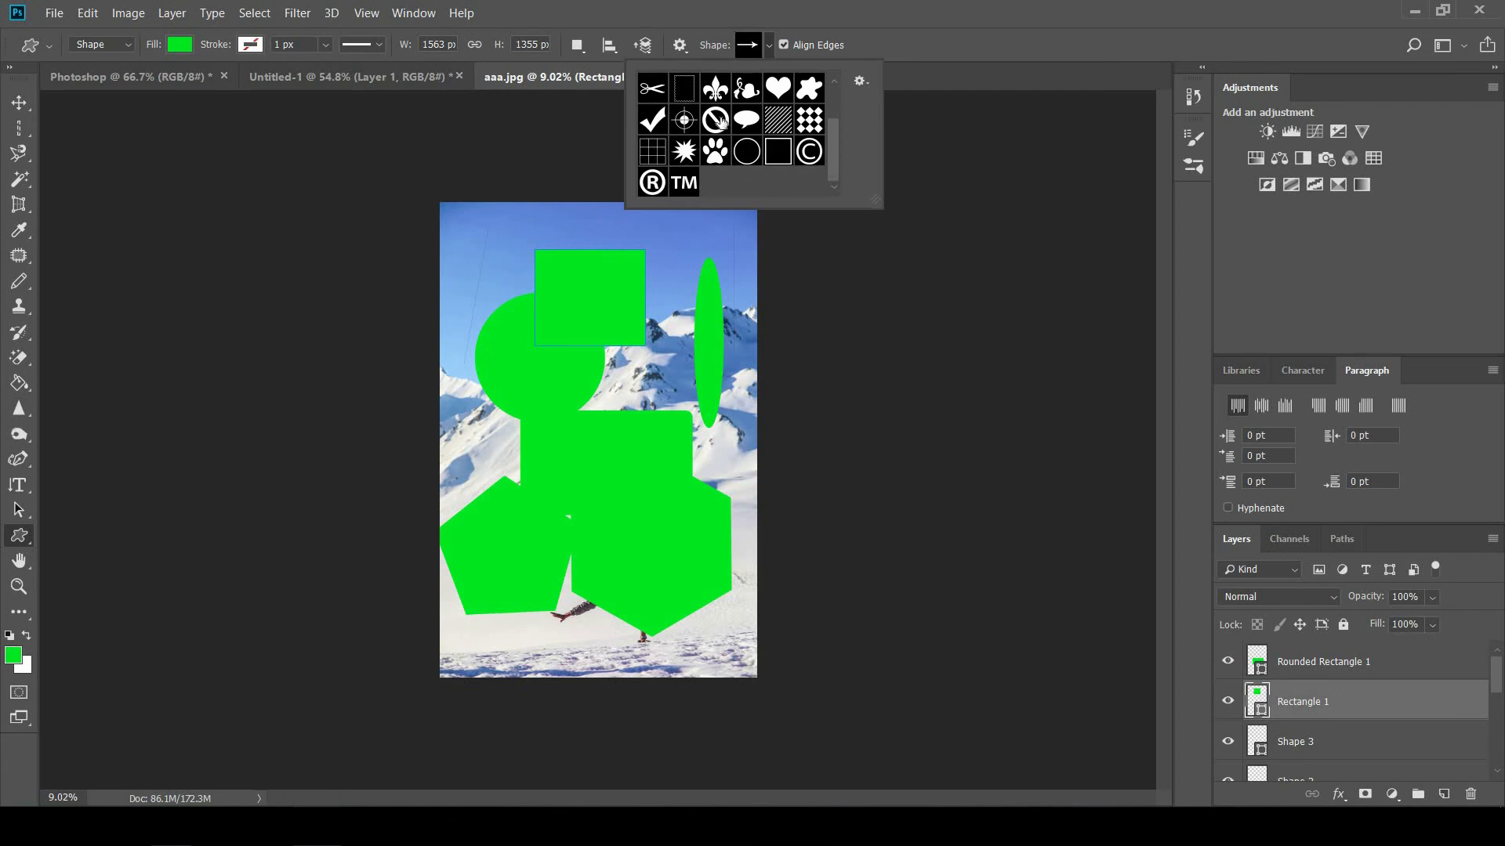
{"action": "scroll", "coordinate": [754, 125], "scroll_direction": "up", "scroll_amount": 2}
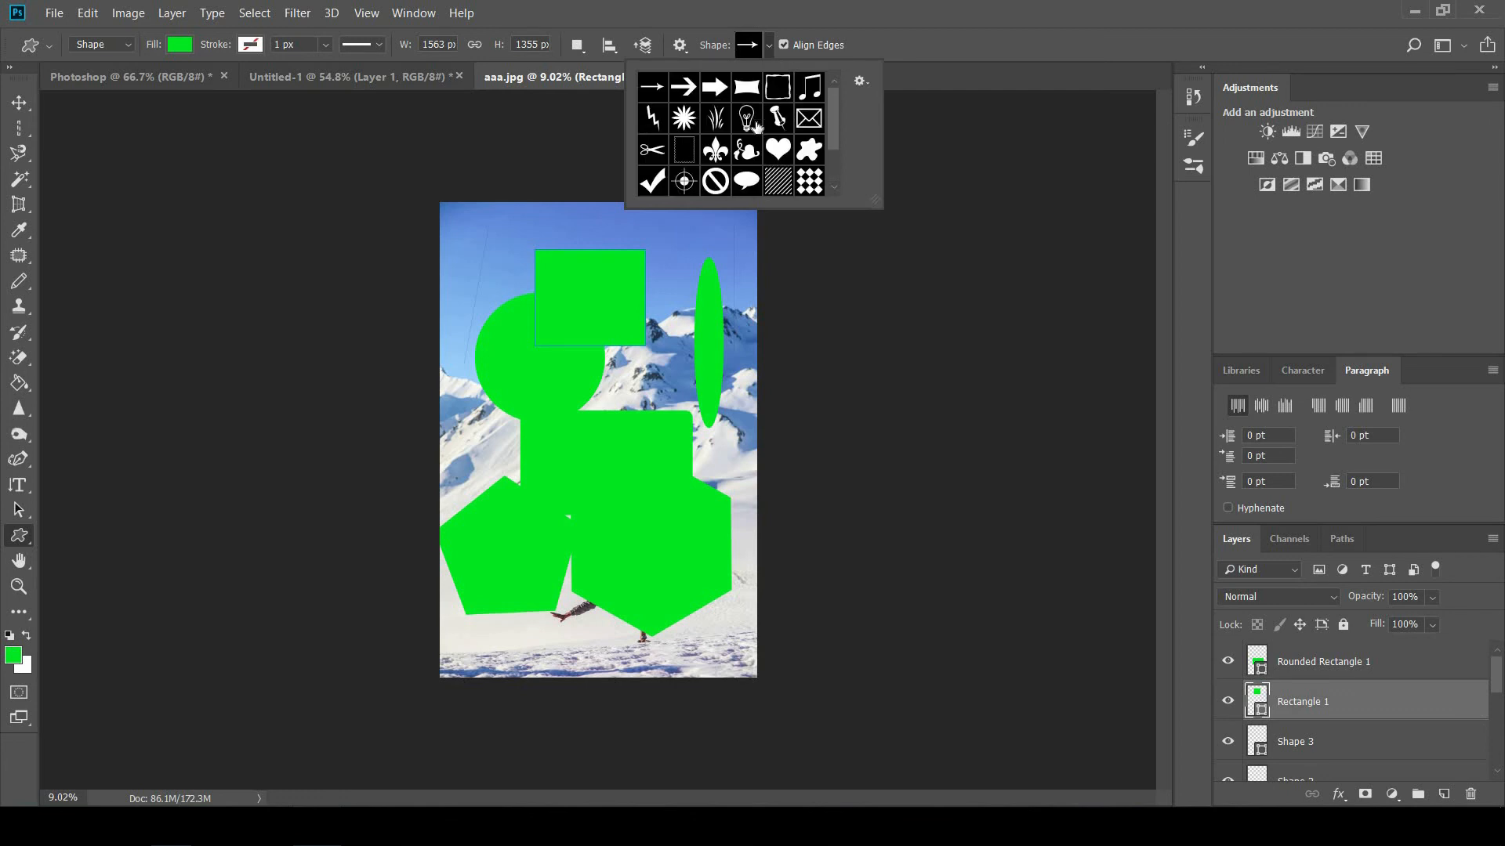
{"action": "scroll", "coordinate": [757, 128], "scroll_direction": "down", "scroll_amount": 3}
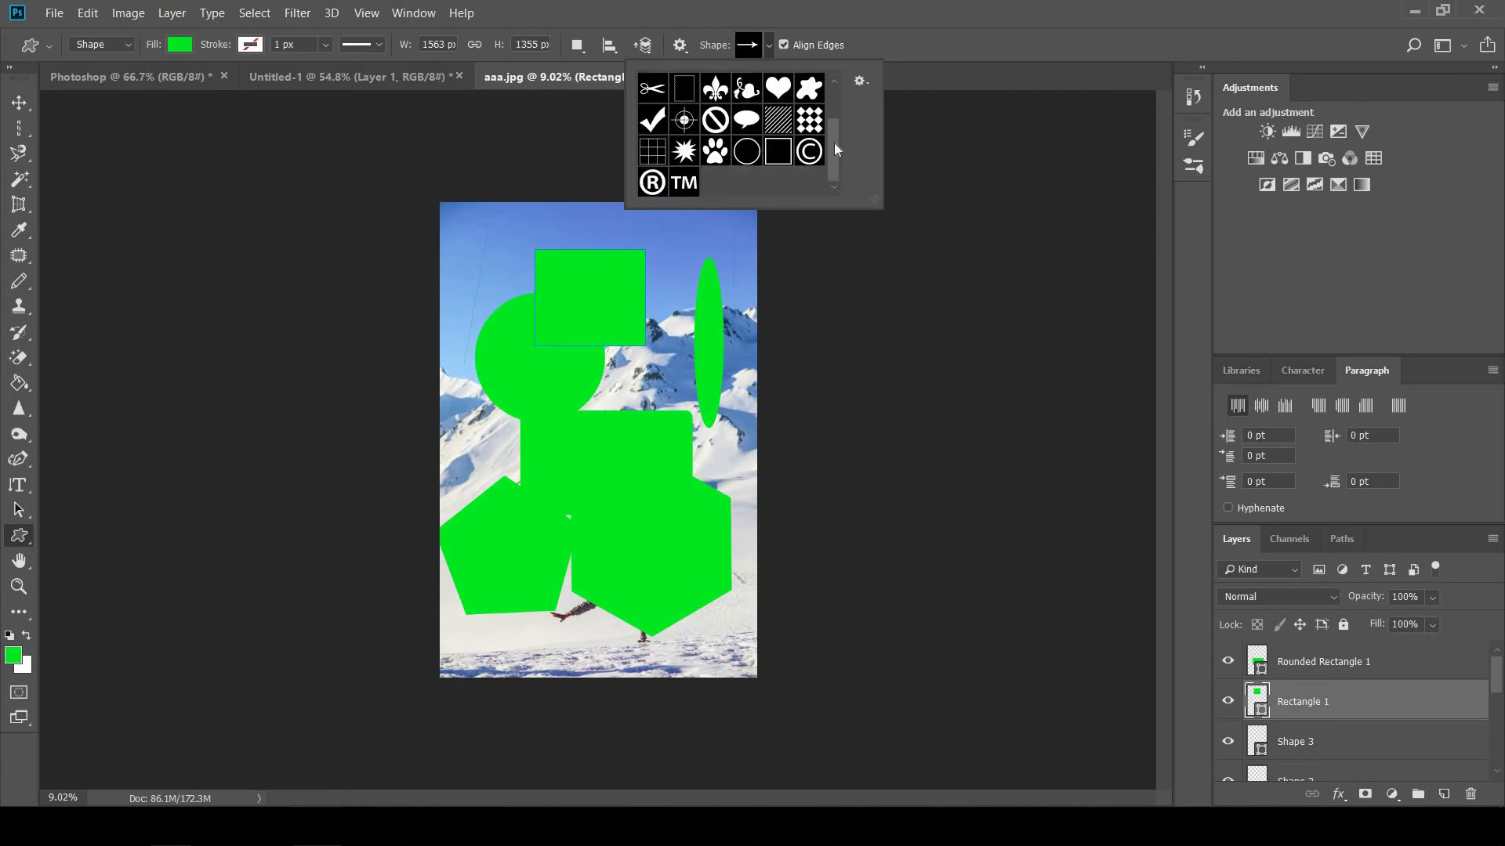
{"action": "left_click", "coordinate": [808, 151]}
Hide the existing shape layers and draw green copyright symbols about 1945 × 2272 px over the mountain and about 1038 × 1061 px in the sky
{"action": "left_click_drag", "start_coordinate": [1227, 661], "coordinate": [1223, 754]}
{"action": "scroll", "coordinate": [1232, 740], "scroll_direction": "down", "scroll_amount": 3}
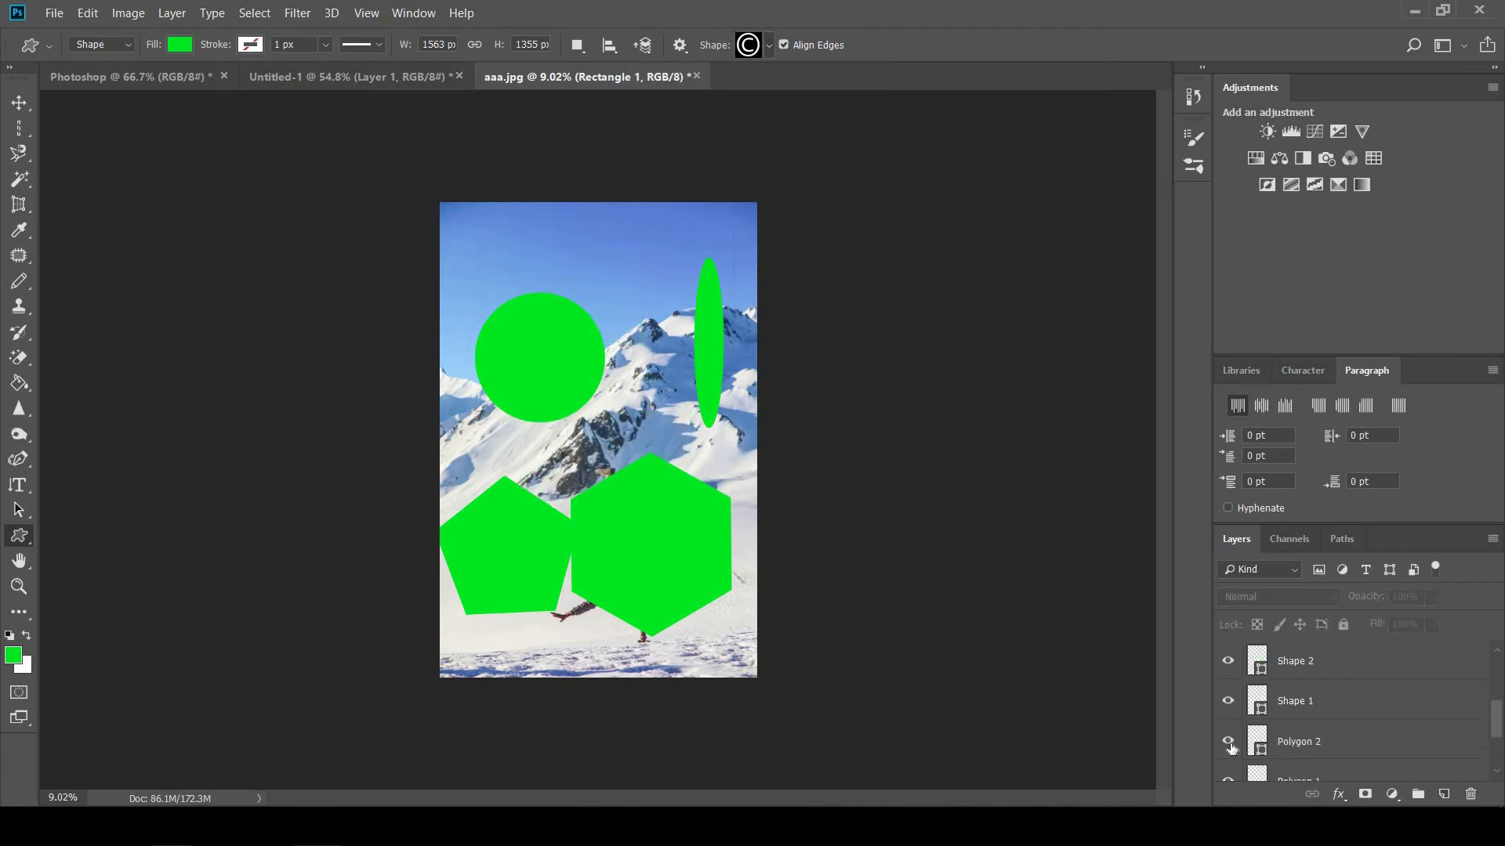
{"action": "left_click", "coordinate": [1227, 742]}
{"action": "left_click", "coordinate": [1230, 701]}
{"action": "left_click", "coordinate": [1226, 664]}
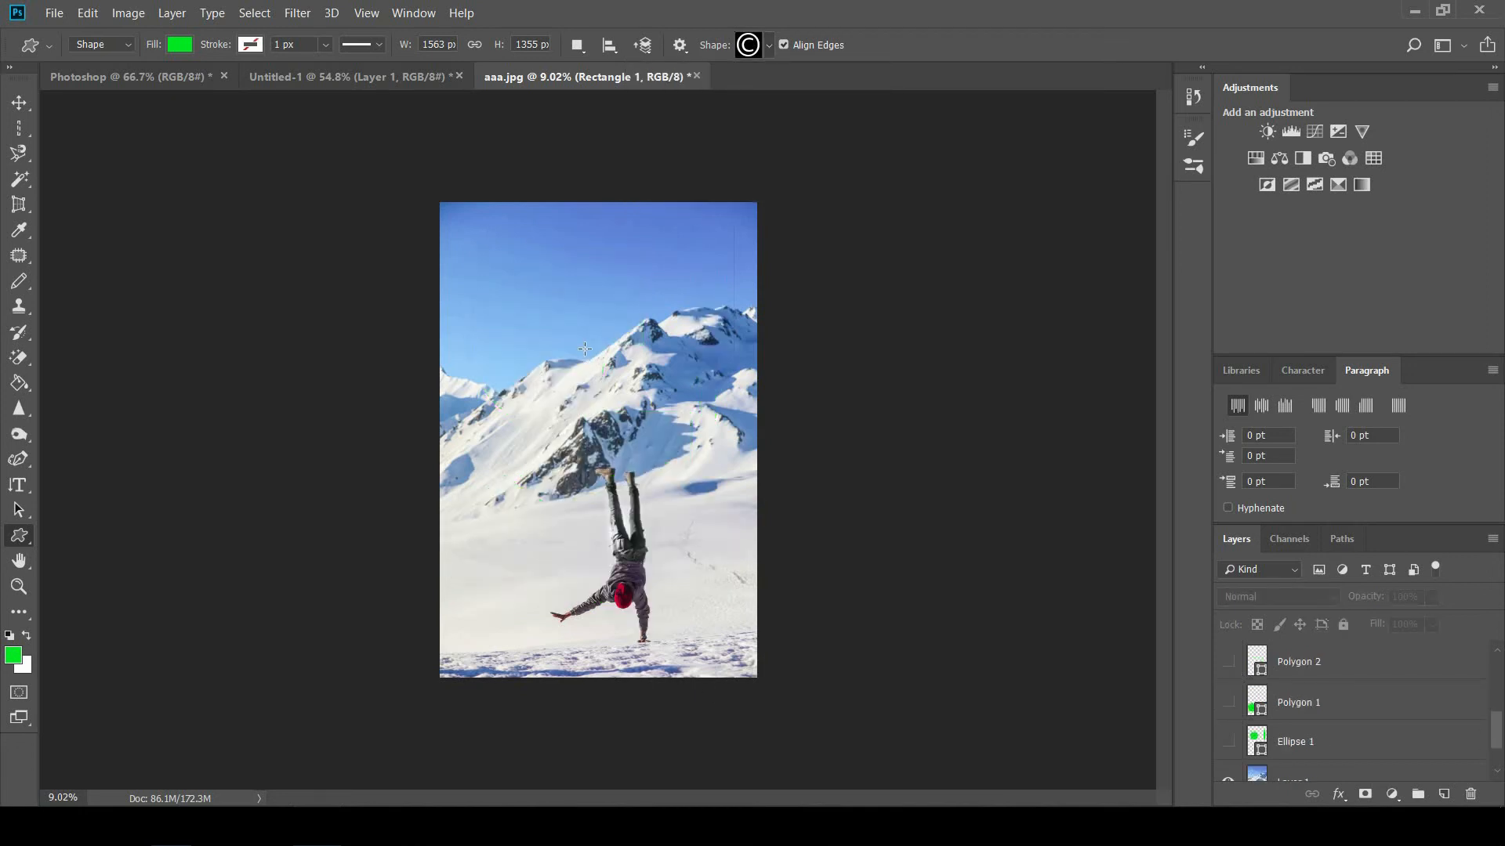
{"action": "left_click_drag", "start_coordinate": [557, 305], "coordinate": [693, 464]}
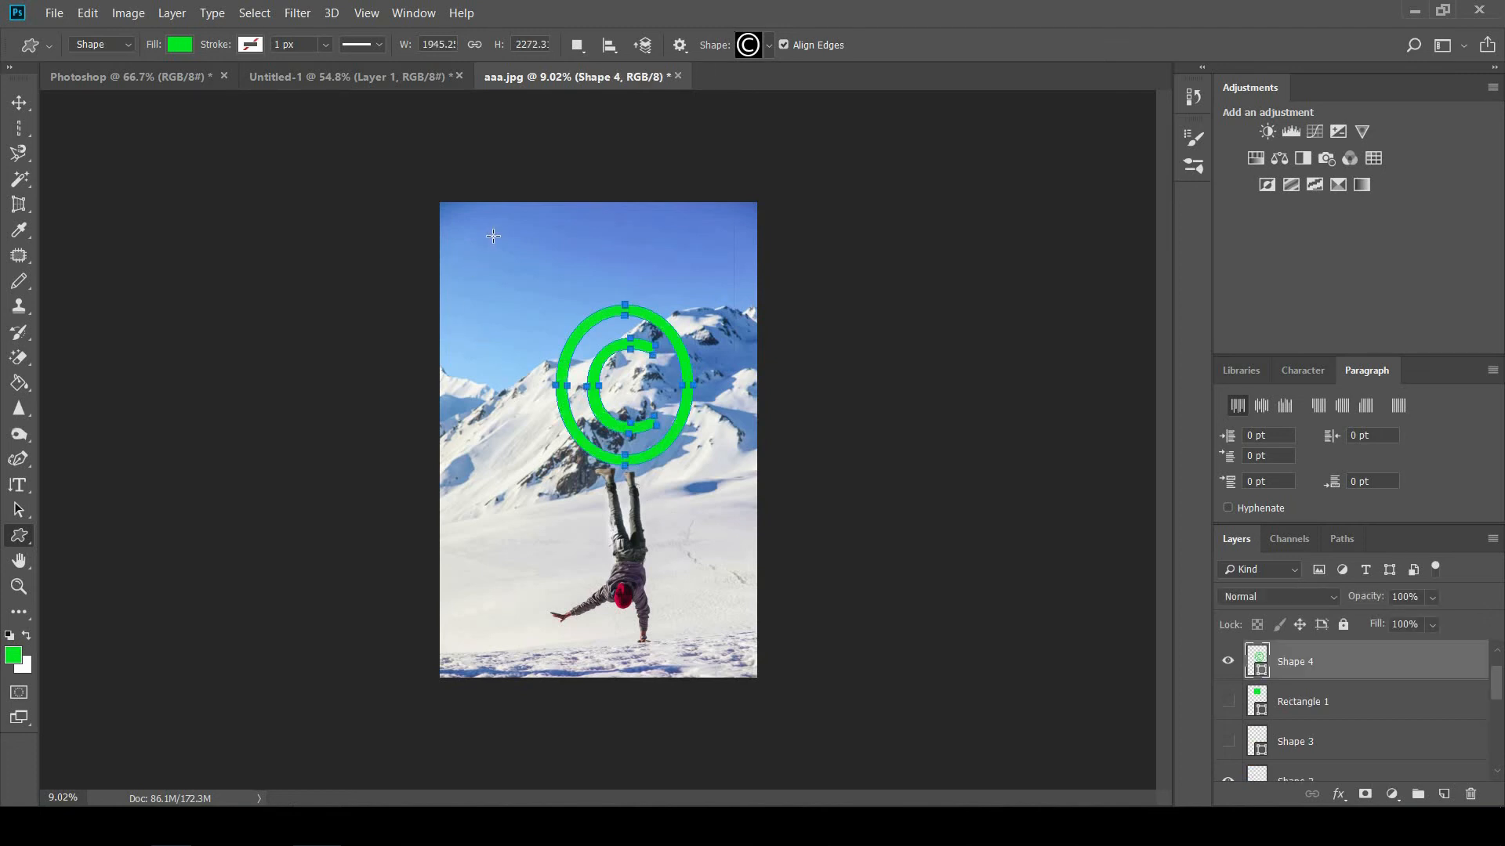
{"action": "left_click_drag", "start_coordinate": [493, 235], "coordinate": [685, 417]}
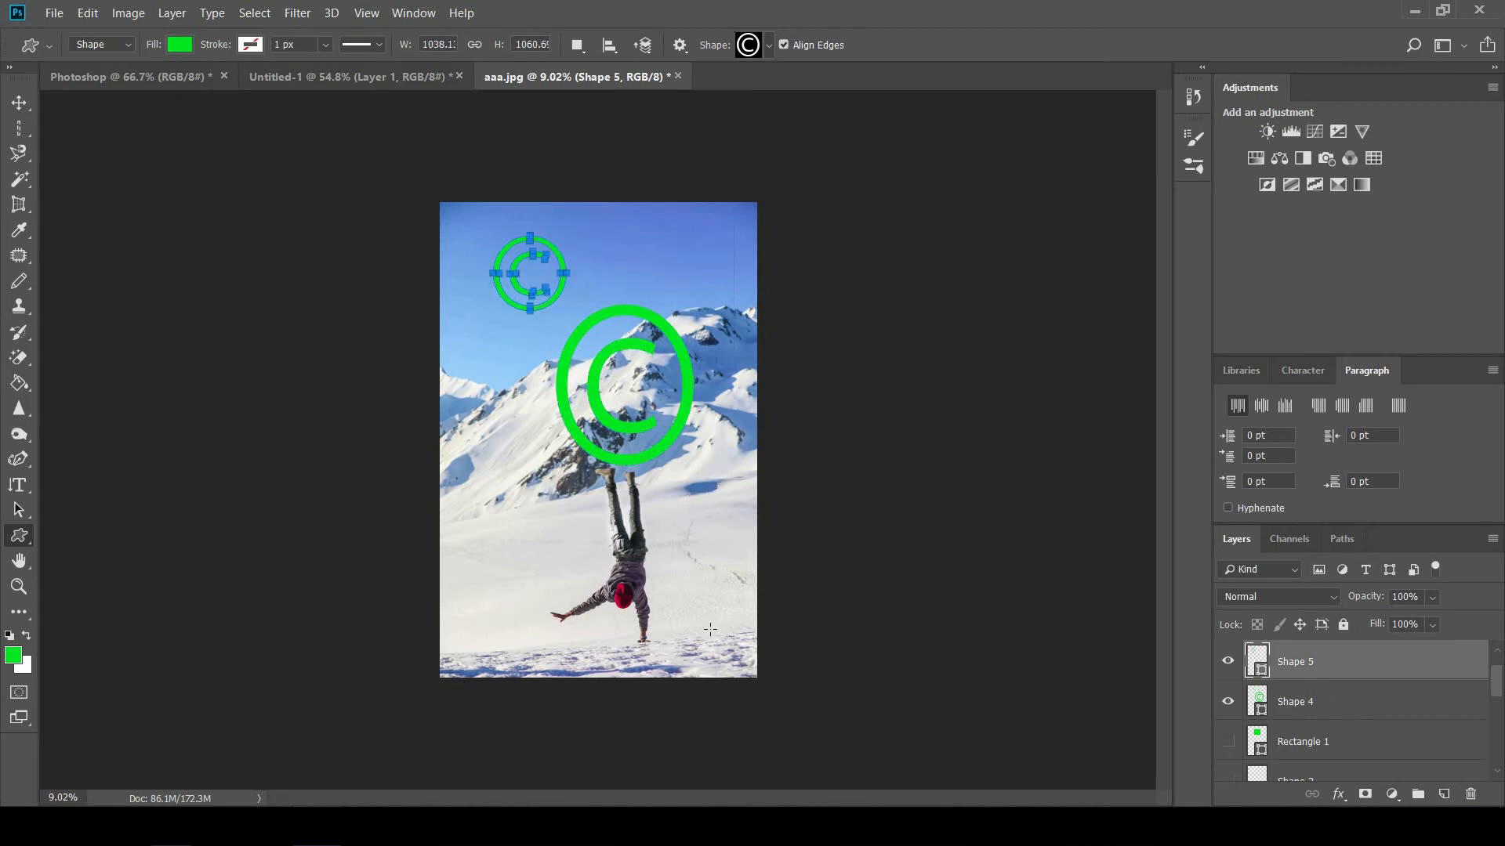
Examine the mountain up close by zooming and panning with the Hand Tool, and fit the whole photo back on screen
{"action": "left_click", "coordinate": [20, 561]}
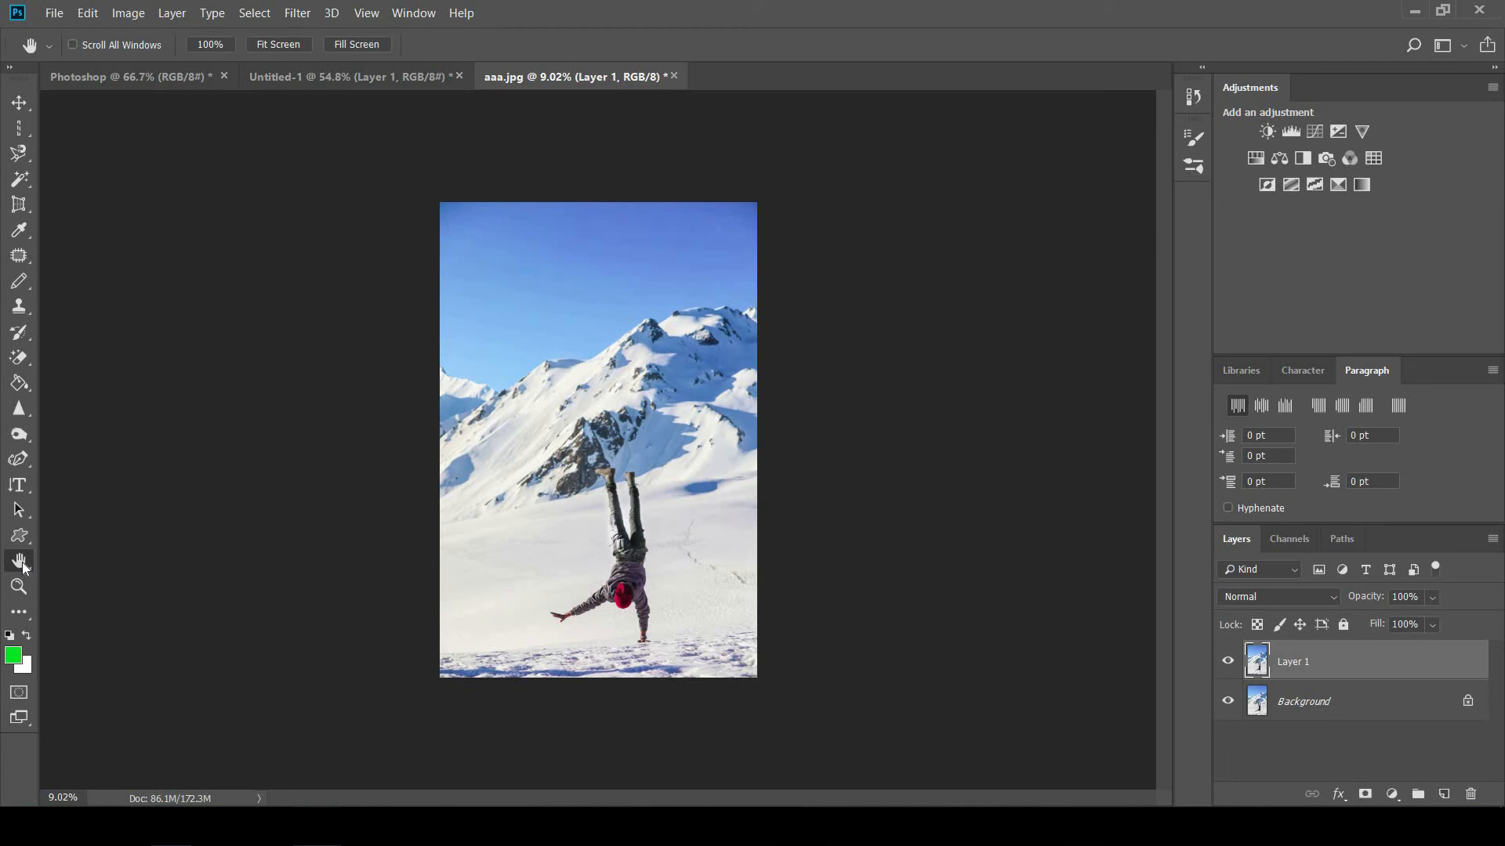
{"action": "left_click", "coordinate": [22, 562]}
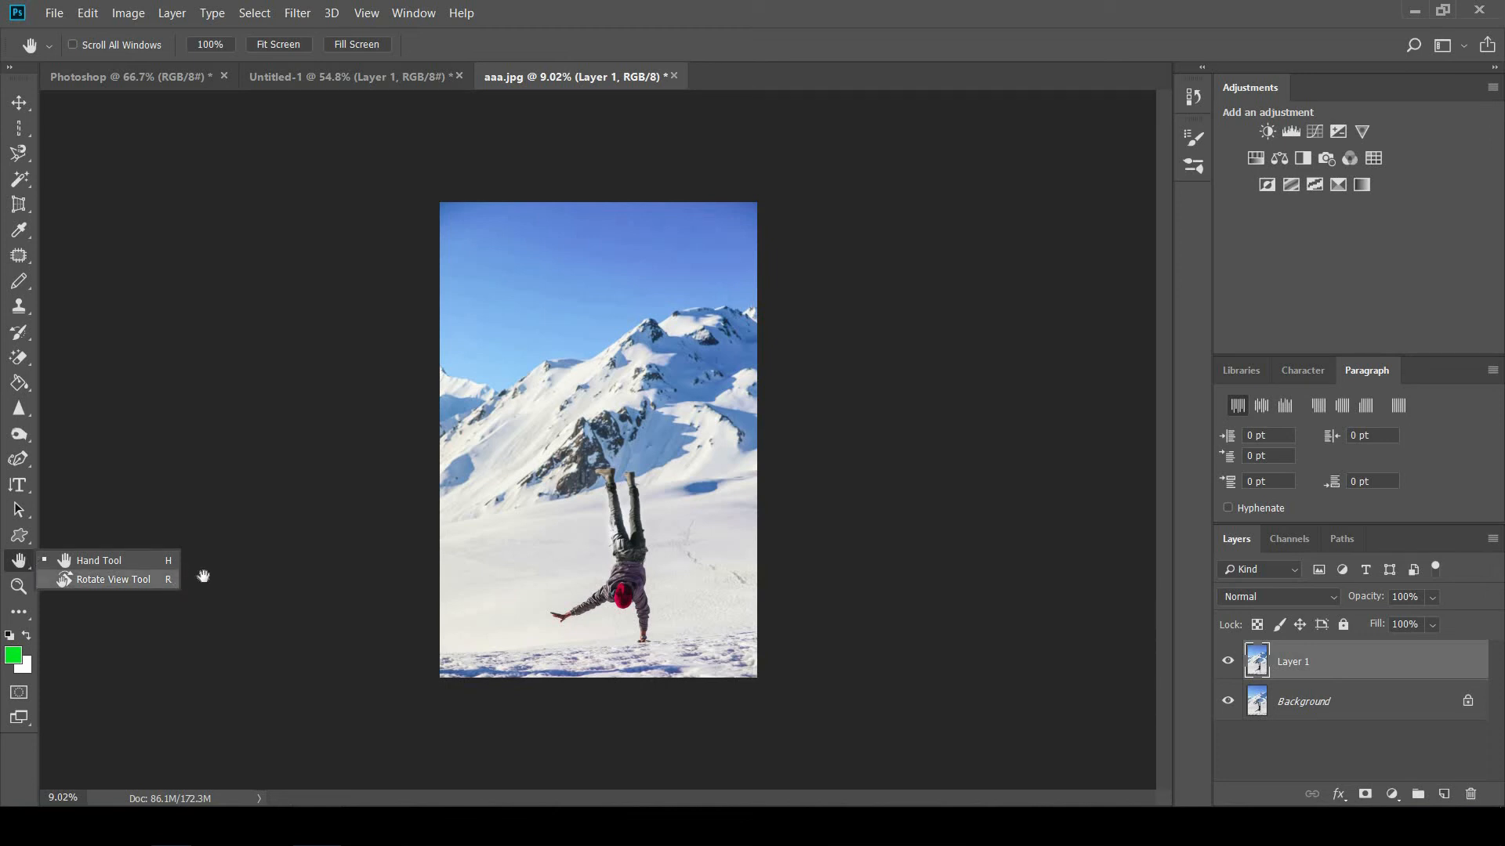
{"action": "left_click", "coordinate": [143, 558]}
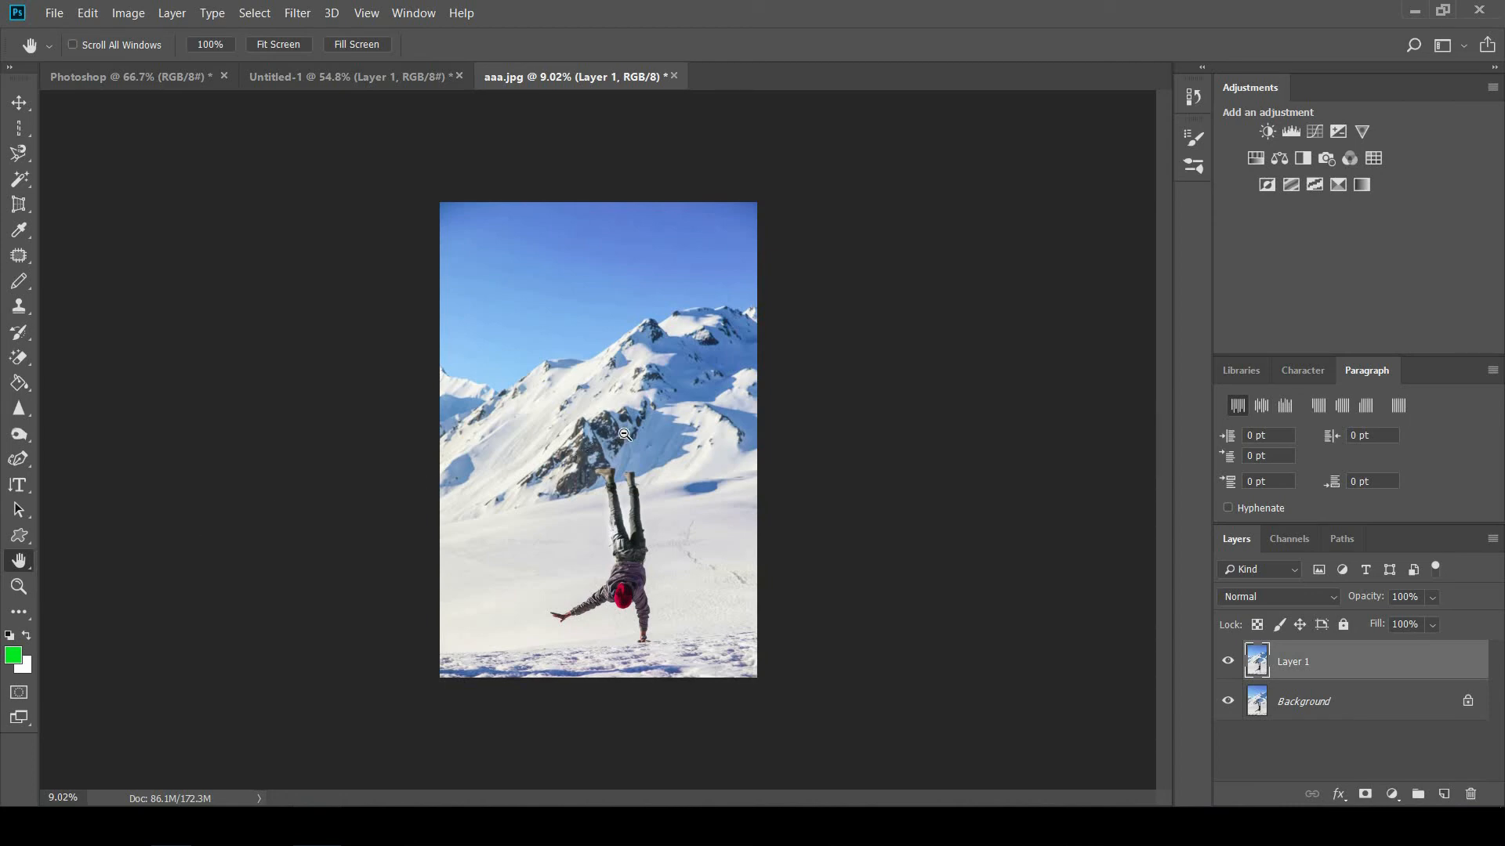
{"action": "scroll", "coordinate": [609, 430], "scroll_direction": "up", "scroll_amount": 5}
{"action": "scroll", "coordinate": [609, 430], "scroll_direction": "up", "scroll_amount": 6}
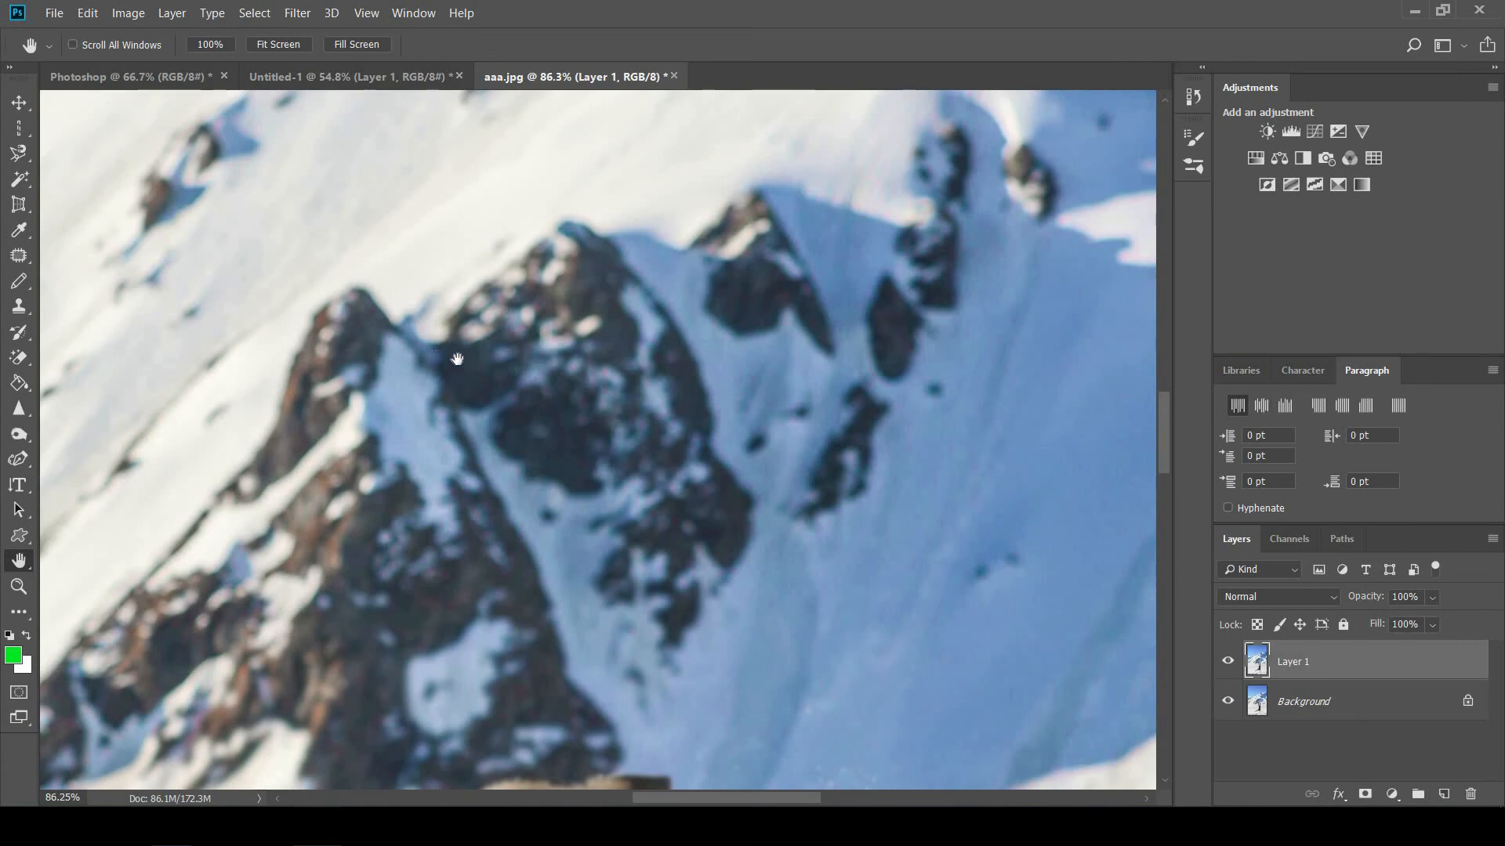
{"action": "scroll", "coordinate": [596, 364], "scroll_direction": "down", "scroll_amount": 4}
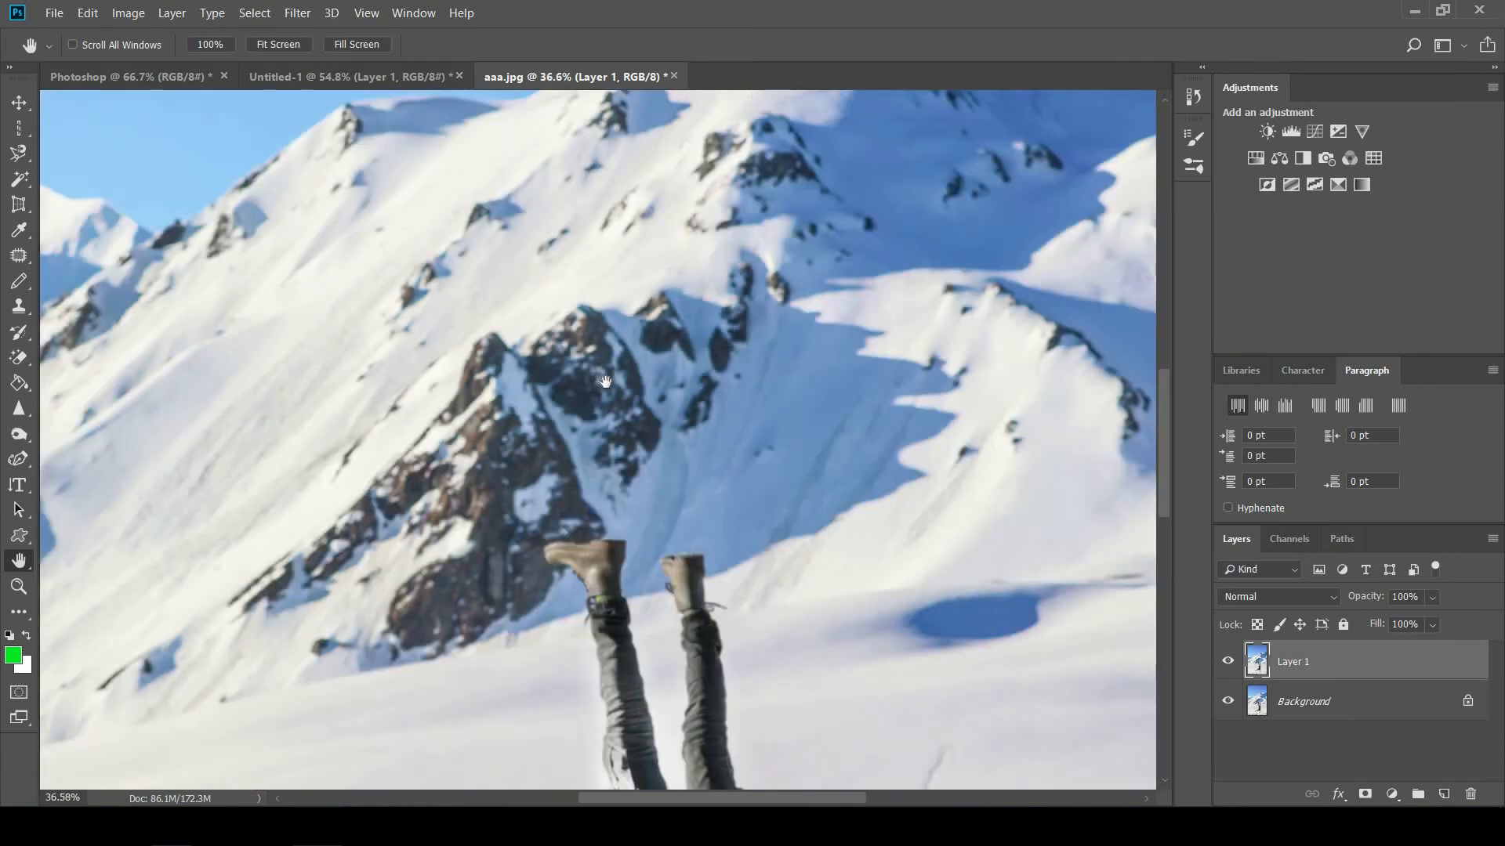
{"action": "scroll", "coordinate": [596, 442], "scroll_direction": "up", "scroll_amount": 5}
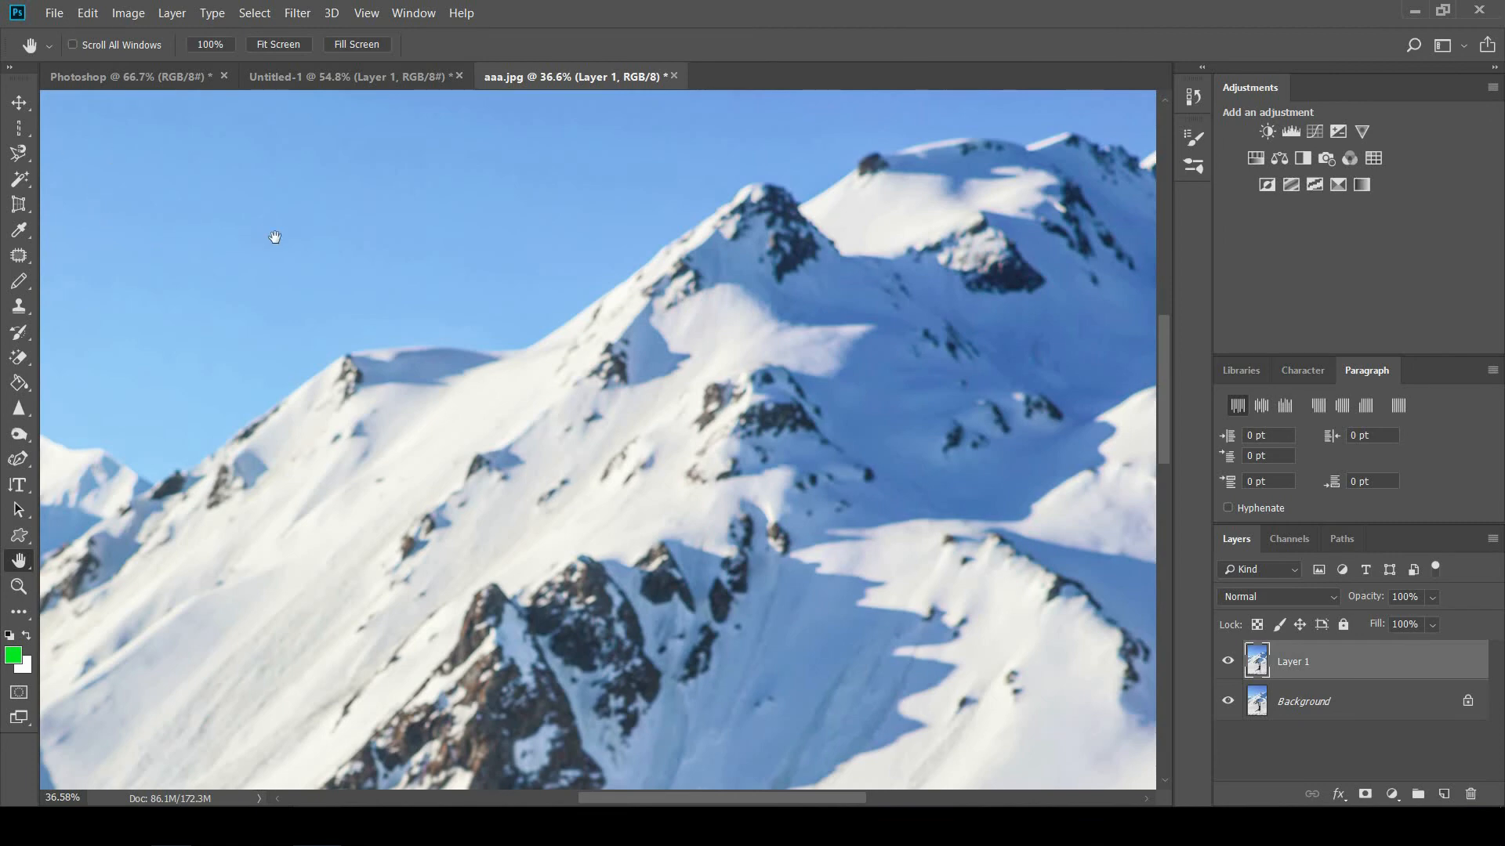
{"action": "left_click_drag", "start_coordinate": [360, 352], "coordinate": [680, 337]}
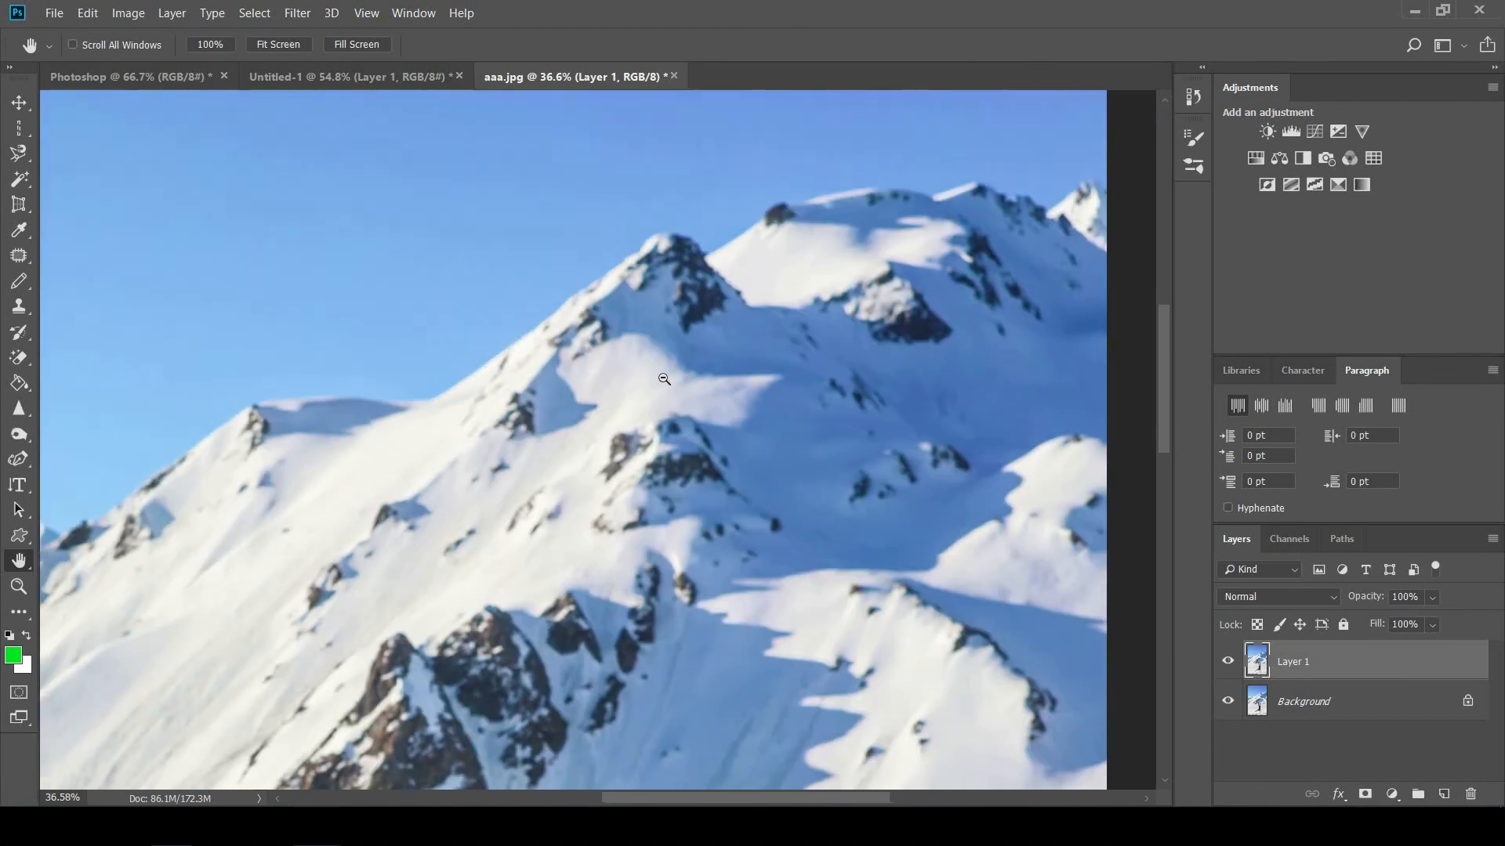
{"action": "scroll", "coordinate": [665, 380], "scroll_direction": "down", "scroll_amount": 8}
{"action": "key", "text": "ctrl+0"}
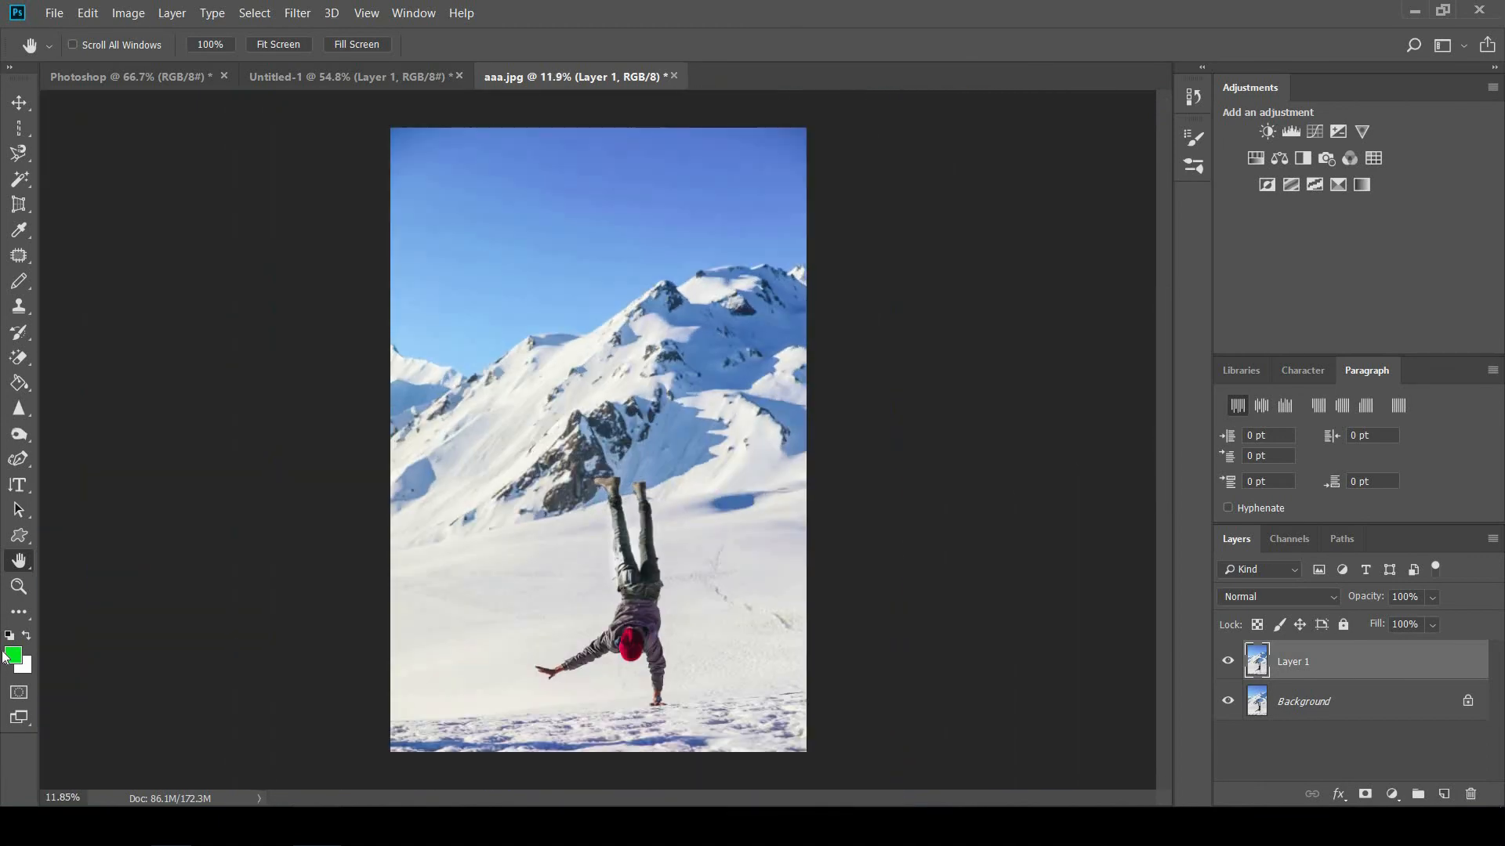
Rotate the canvas view freely and to 90° with the Rotate View Tool, and reset the view
{"action": "right_click", "coordinate": [19, 560]}
{"action": "left_click", "coordinate": [107, 580]}
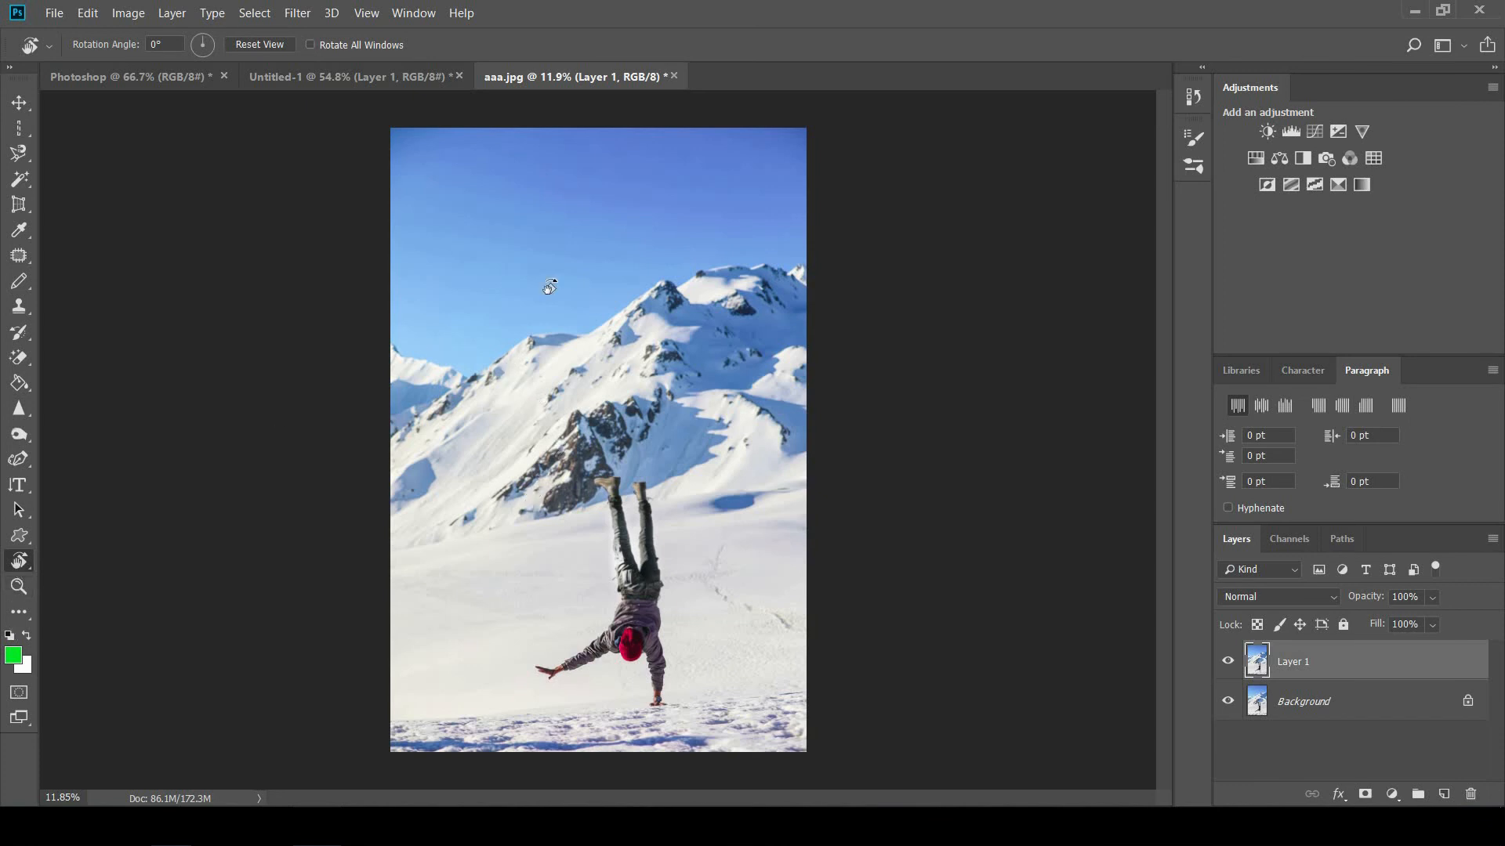
{"action": "left_click_drag", "start_coordinate": [600, 271], "coordinate": [154, 137]}
{"action": "left_click_drag", "start_coordinate": [171, 45], "coordinate": [41, 98]}
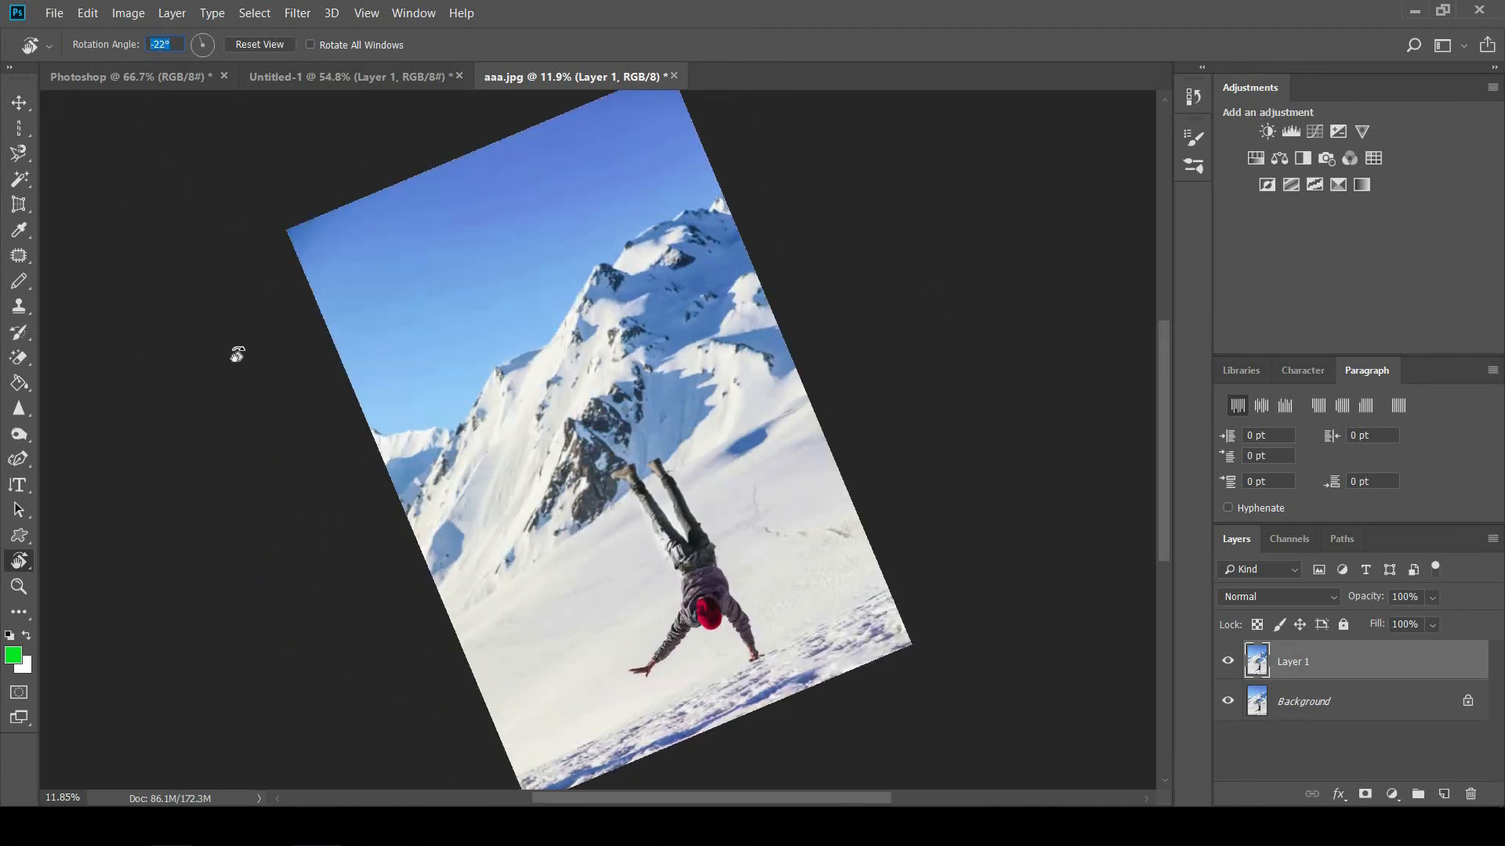
{"action": "type", "text": "90"}
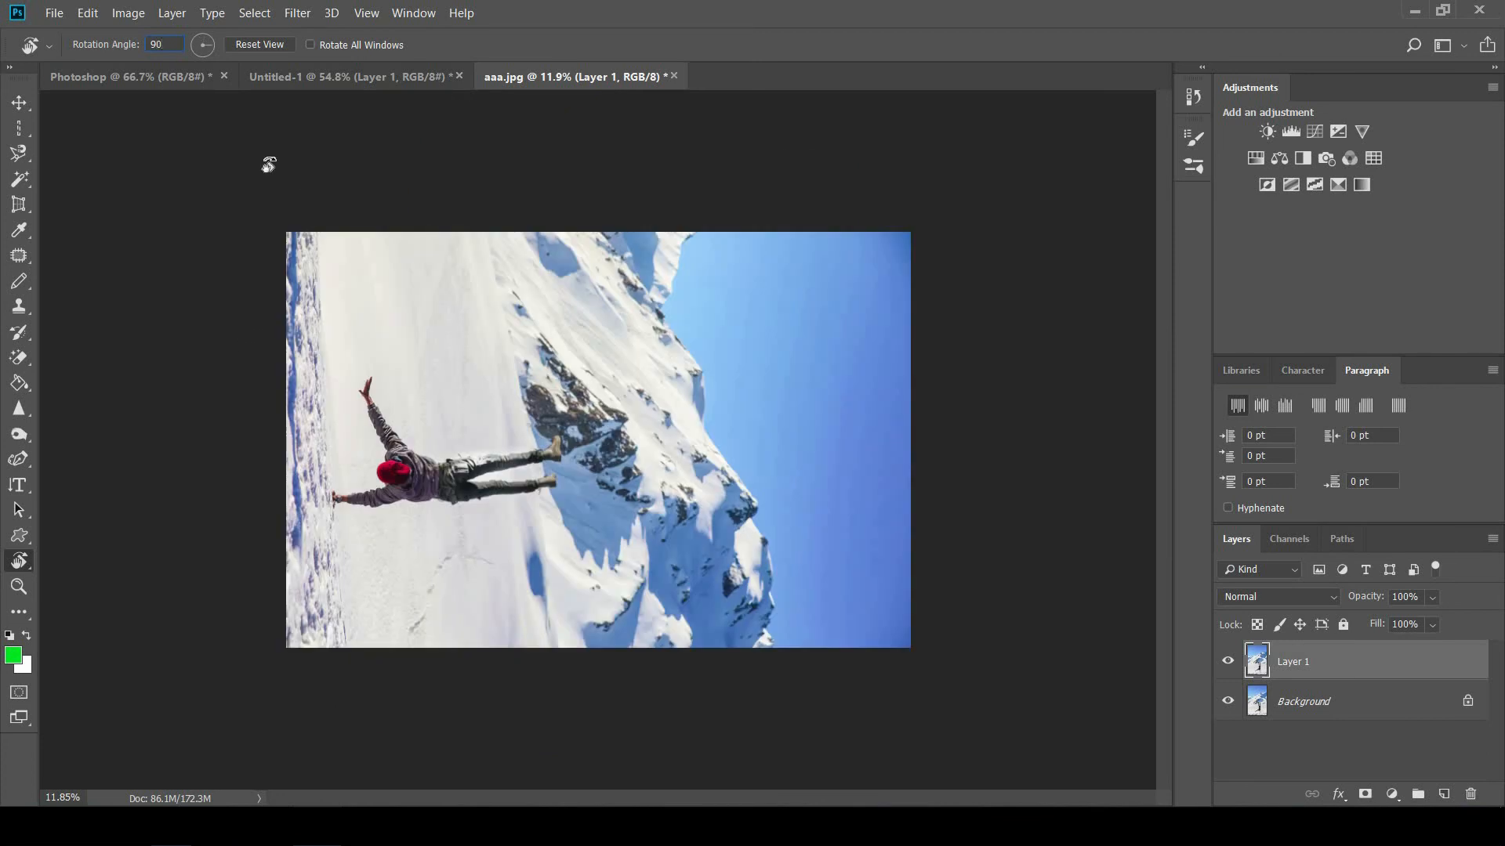
{"action": "left_click", "coordinate": [266, 45]}
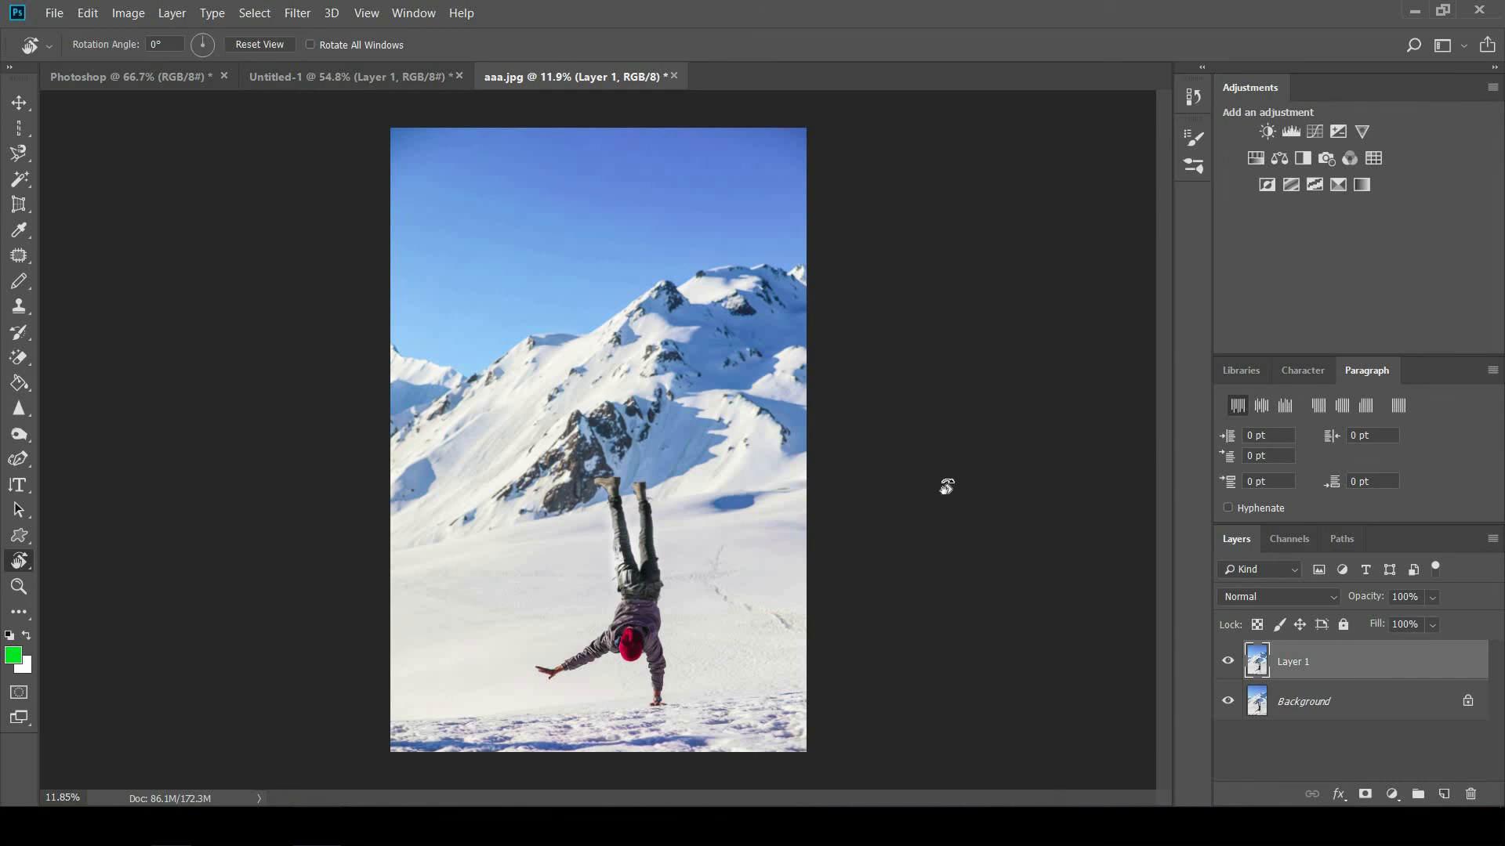
Magnify the mountain slope to 100% with the Zoom Tool
{"action": "left_click", "coordinate": [17, 590]}
{"action": "left_click_drag", "start_coordinate": [649, 370], "coordinate": [649, 370]}
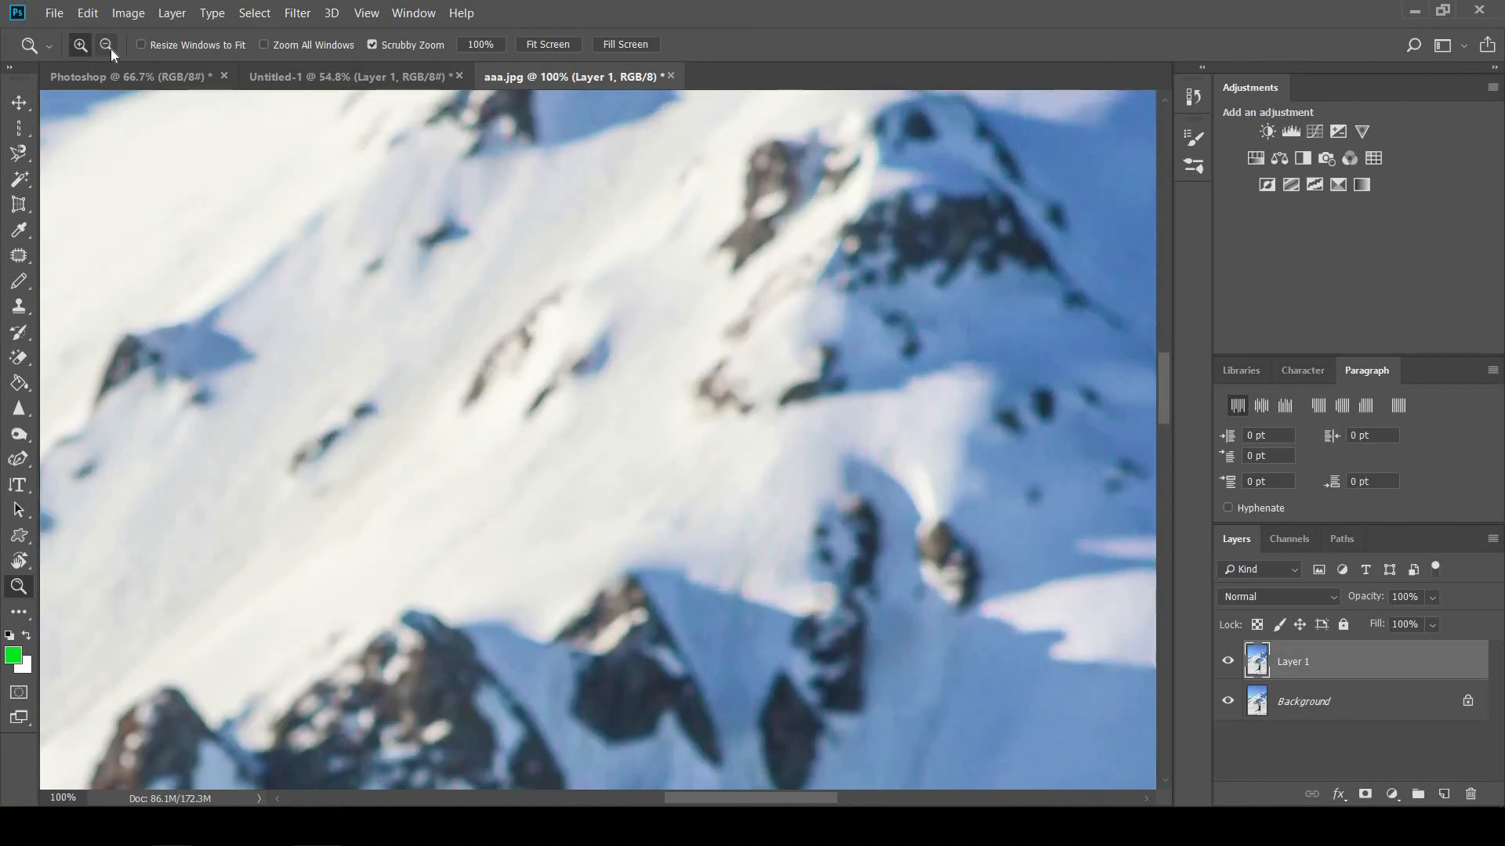
{"action": "scroll", "coordinate": [721, 402], "scroll_direction": "down", "scroll_amount": 2}
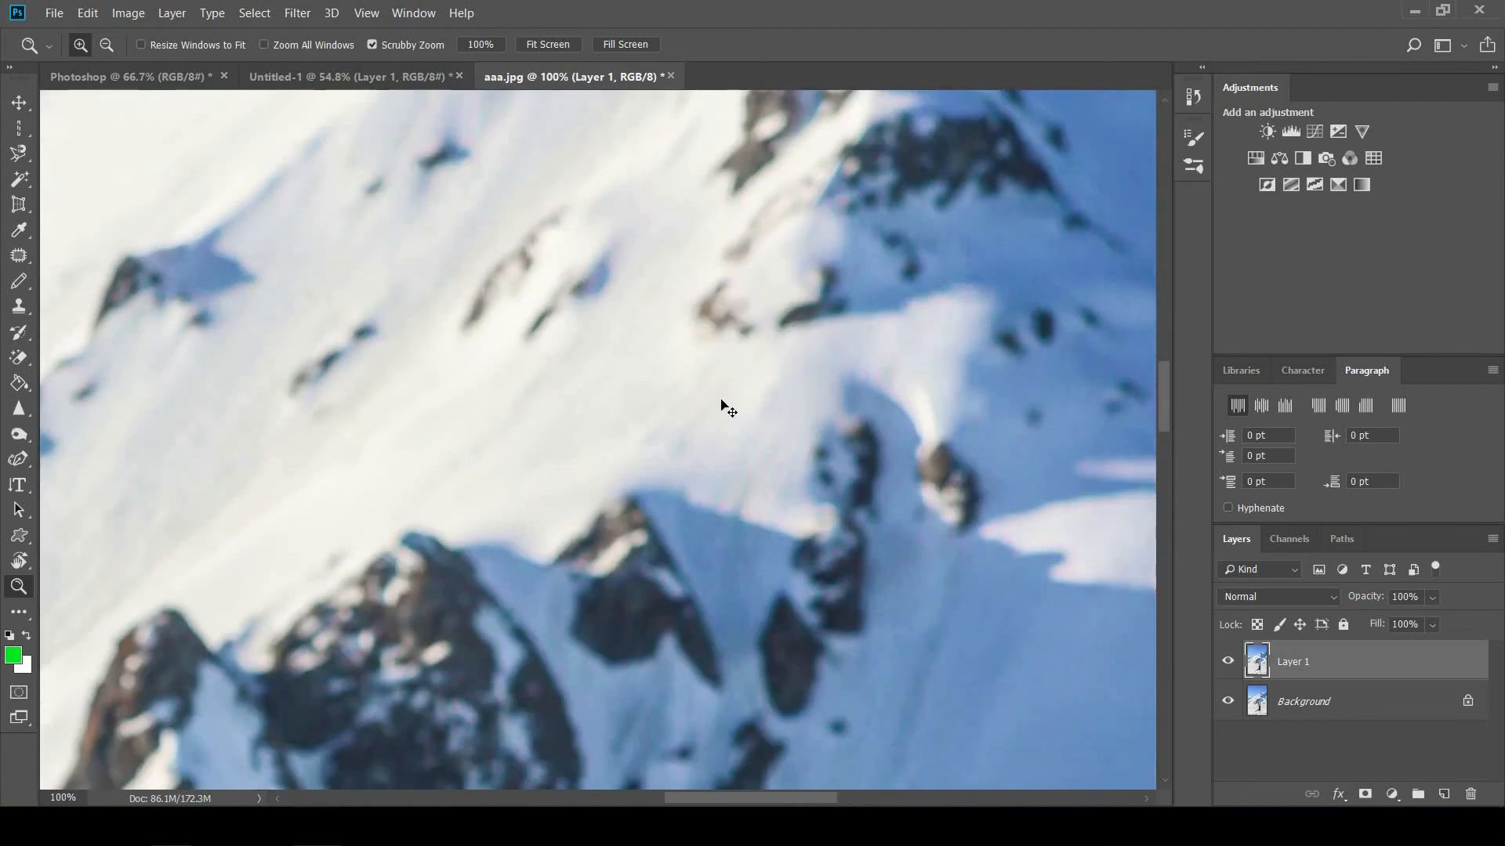
Enable Show Tooltips and Use Rich Tooltips in the Tools preferences so that tools show descriptive tooltips
{"action": "key", "text": "ctrl+0"}
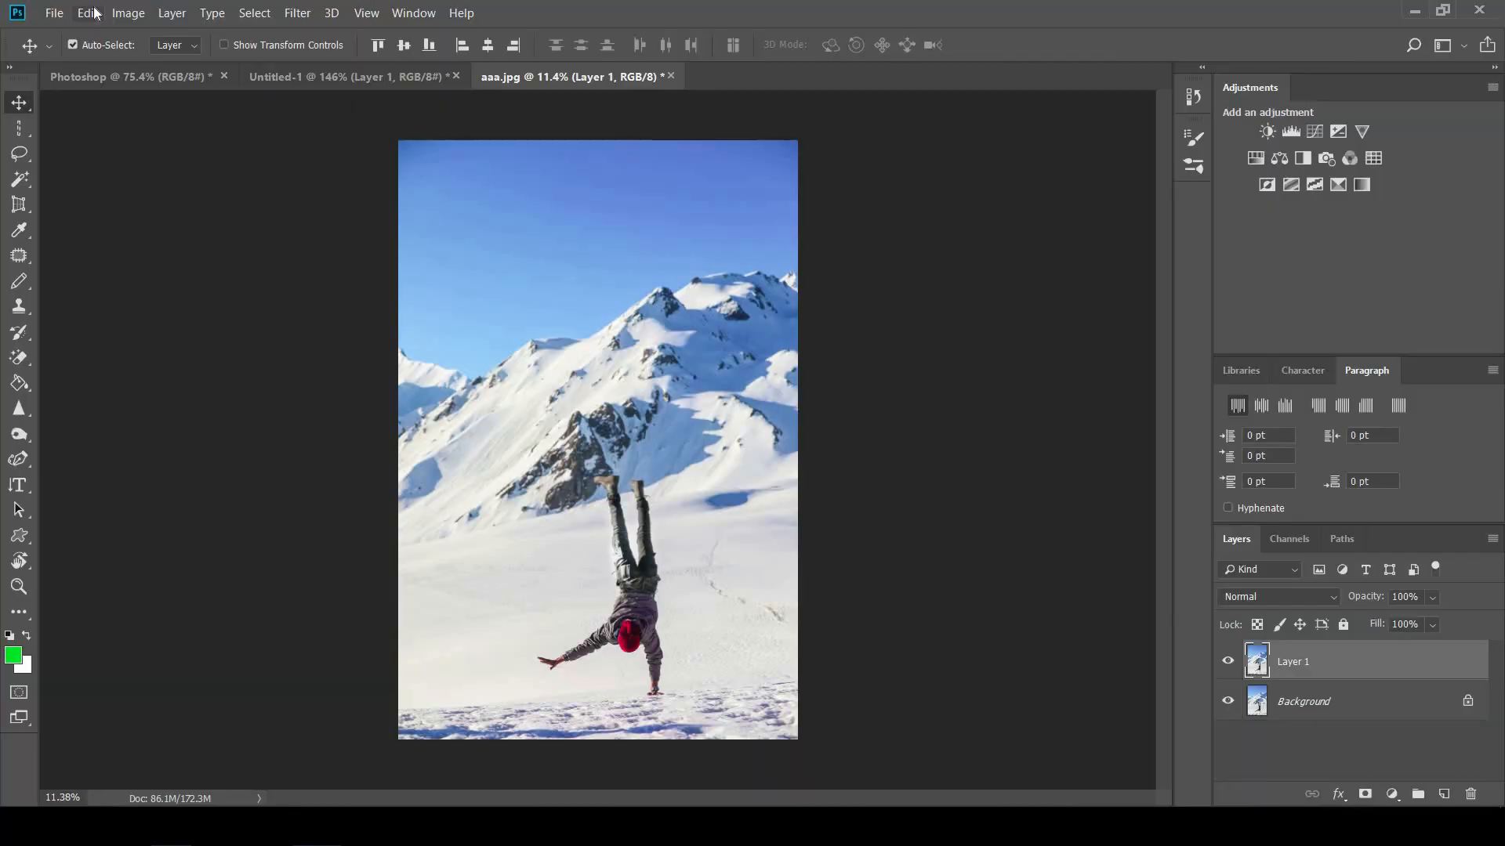
{"action": "left_click", "coordinate": [88, 12]}
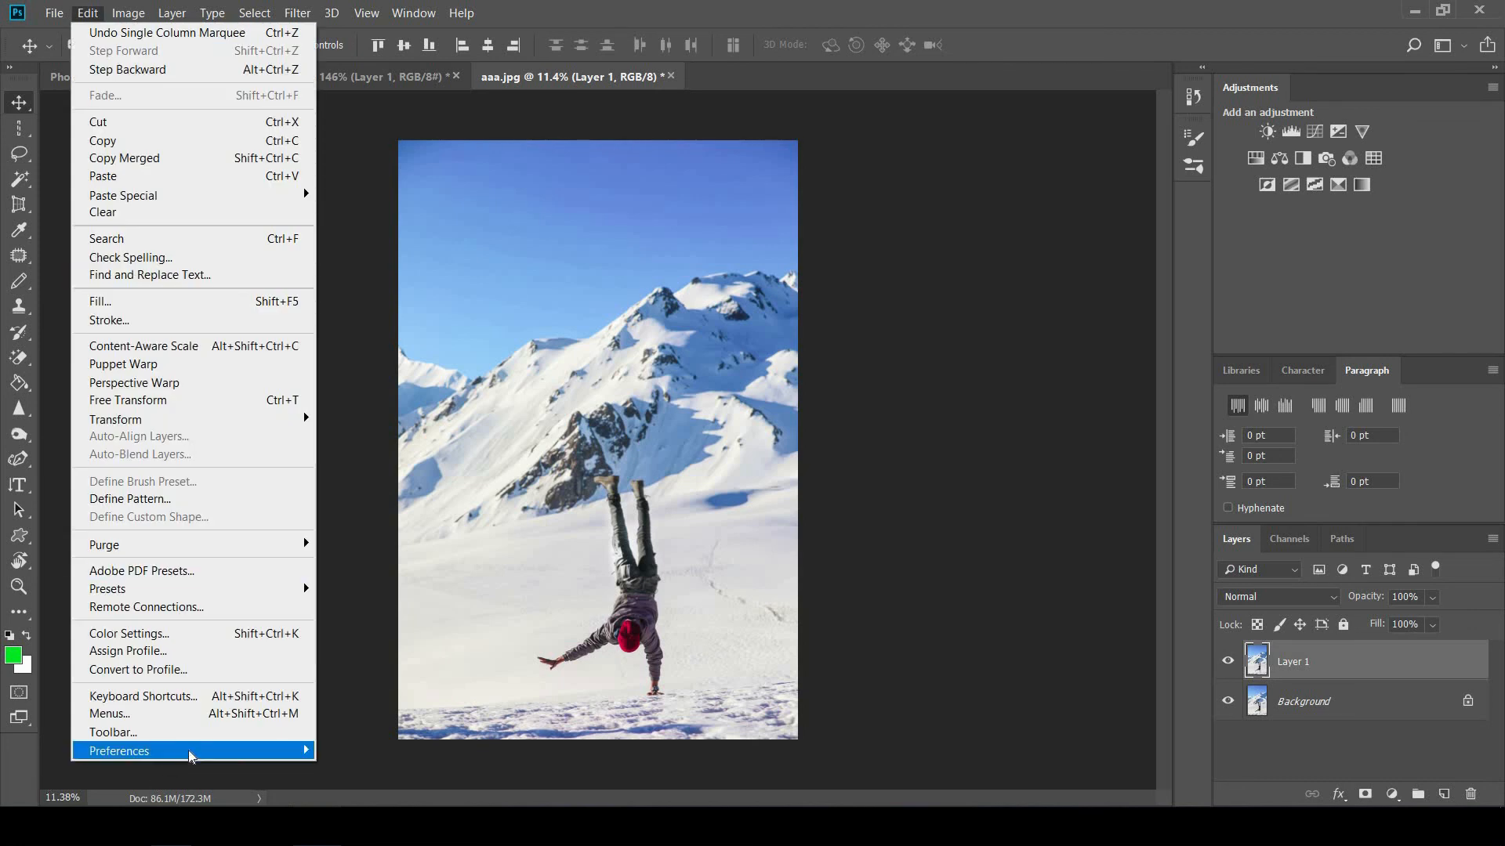
{"action": "mouse_move", "coordinate": [257, 754]}
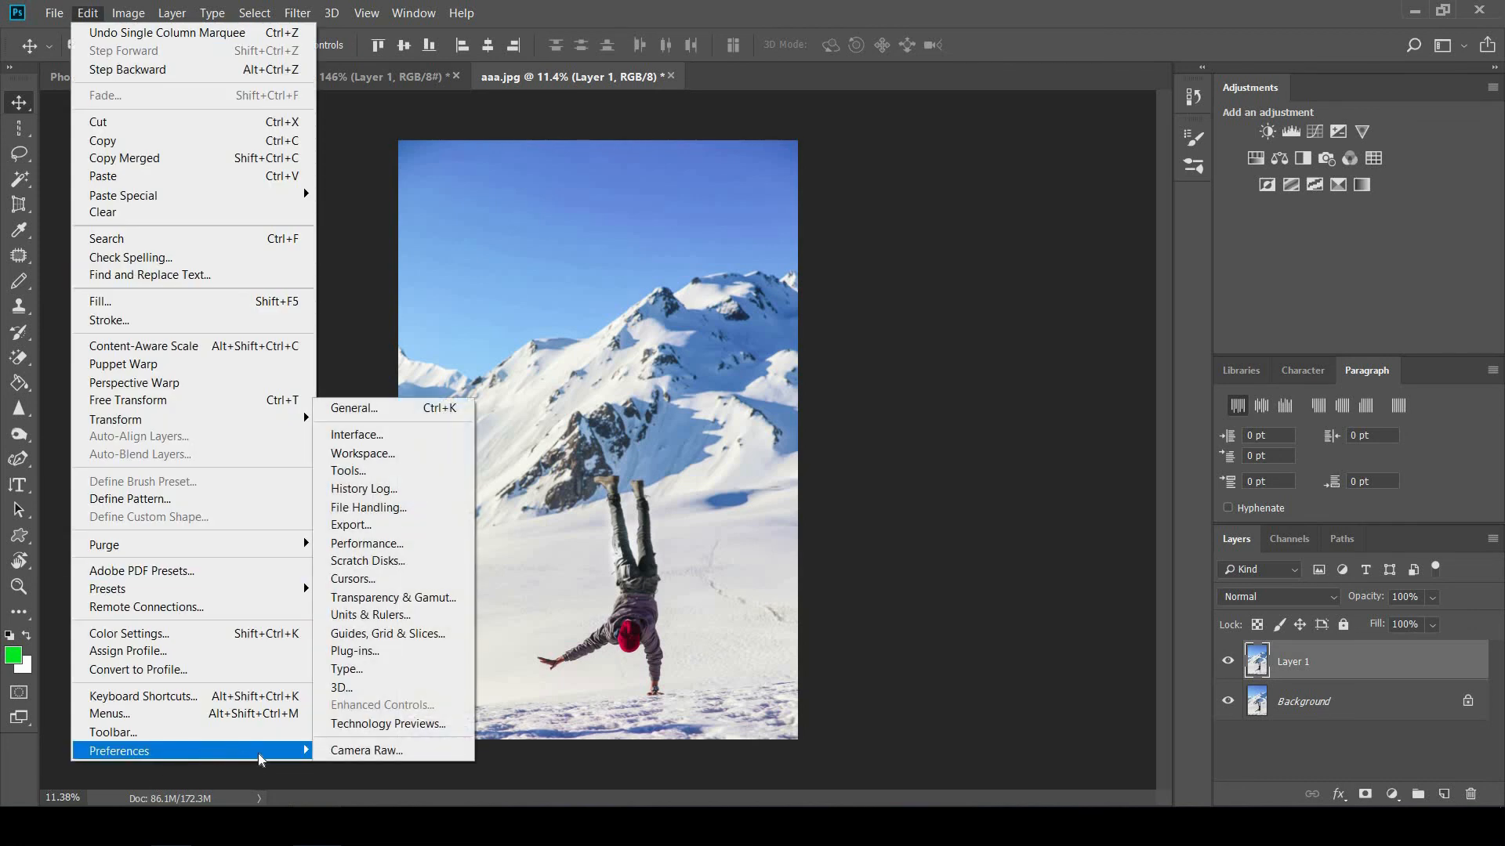
{"action": "left_click", "coordinate": [393, 407]}
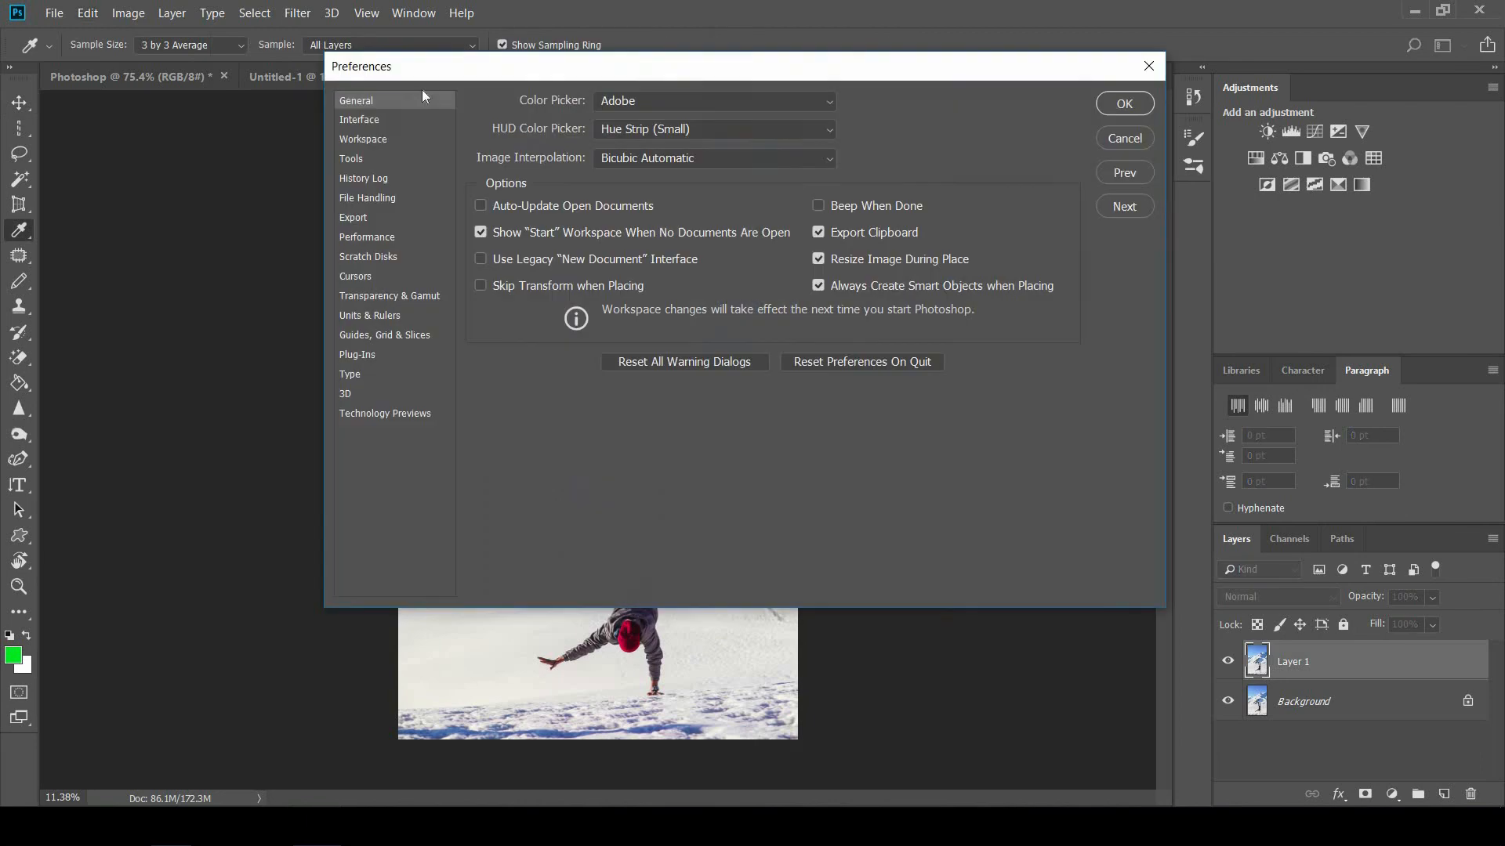
{"action": "left_click", "coordinate": [370, 161]}
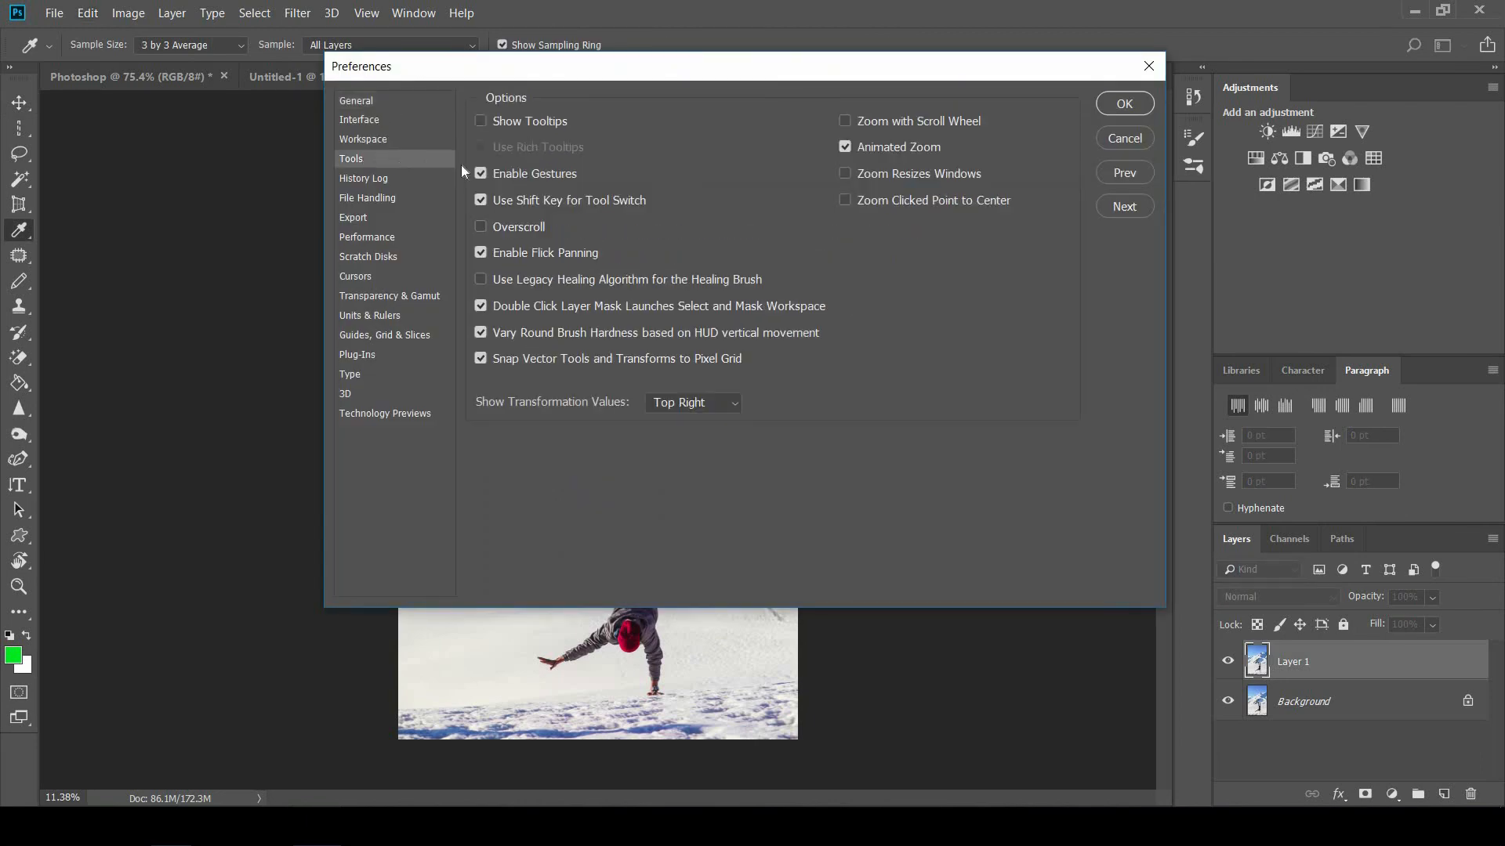
{"action": "left_click", "coordinate": [482, 120]}
{"action": "left_click", "coordinate": [480, 148]}
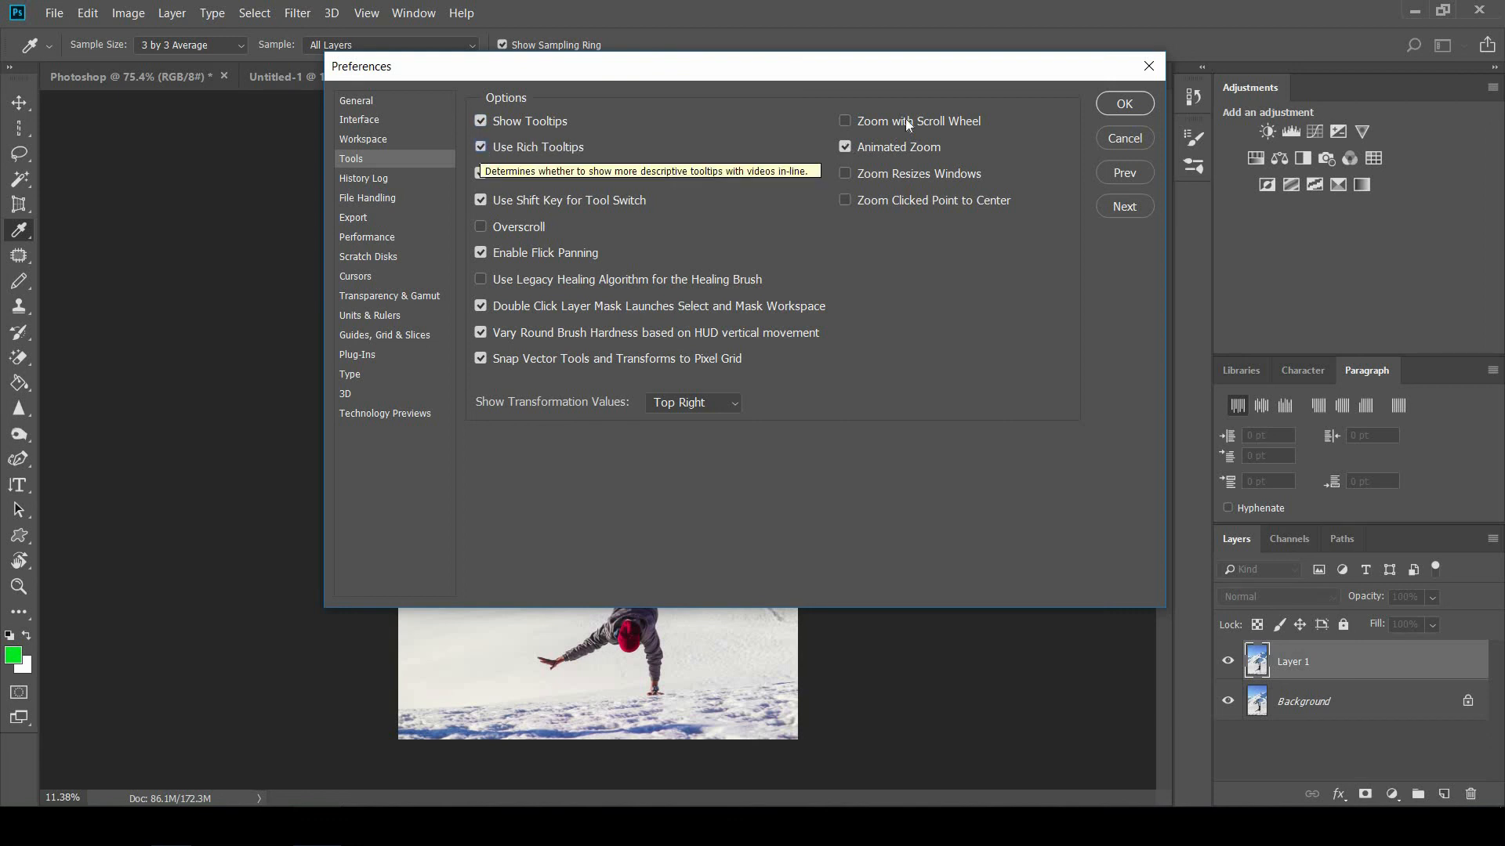
{"action": "left_click", "coordinate": [1120, 107]}
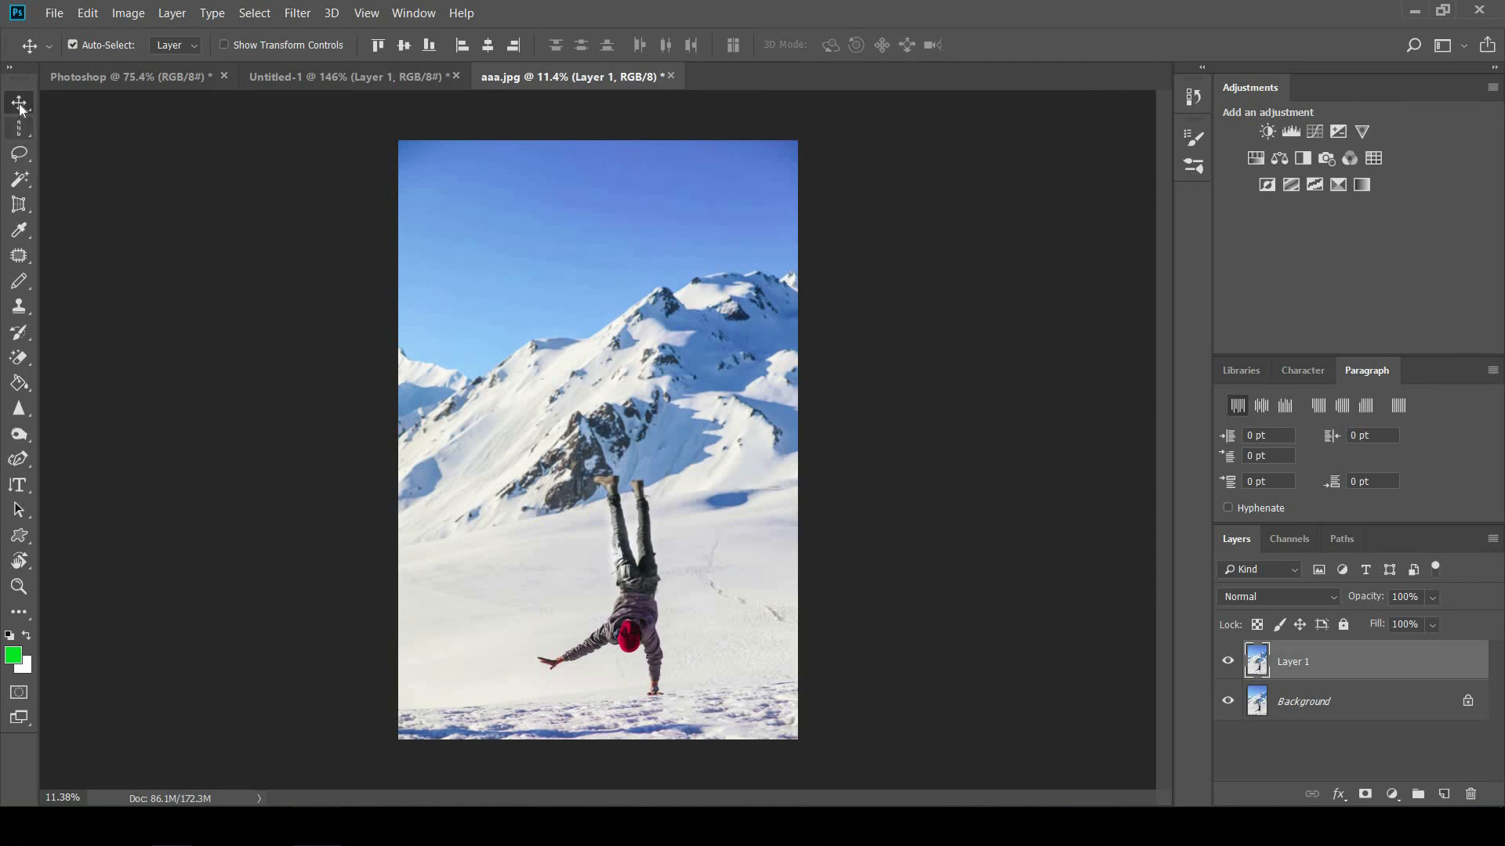
{"action": "mouse_move", "coordinate": [20, 104]}
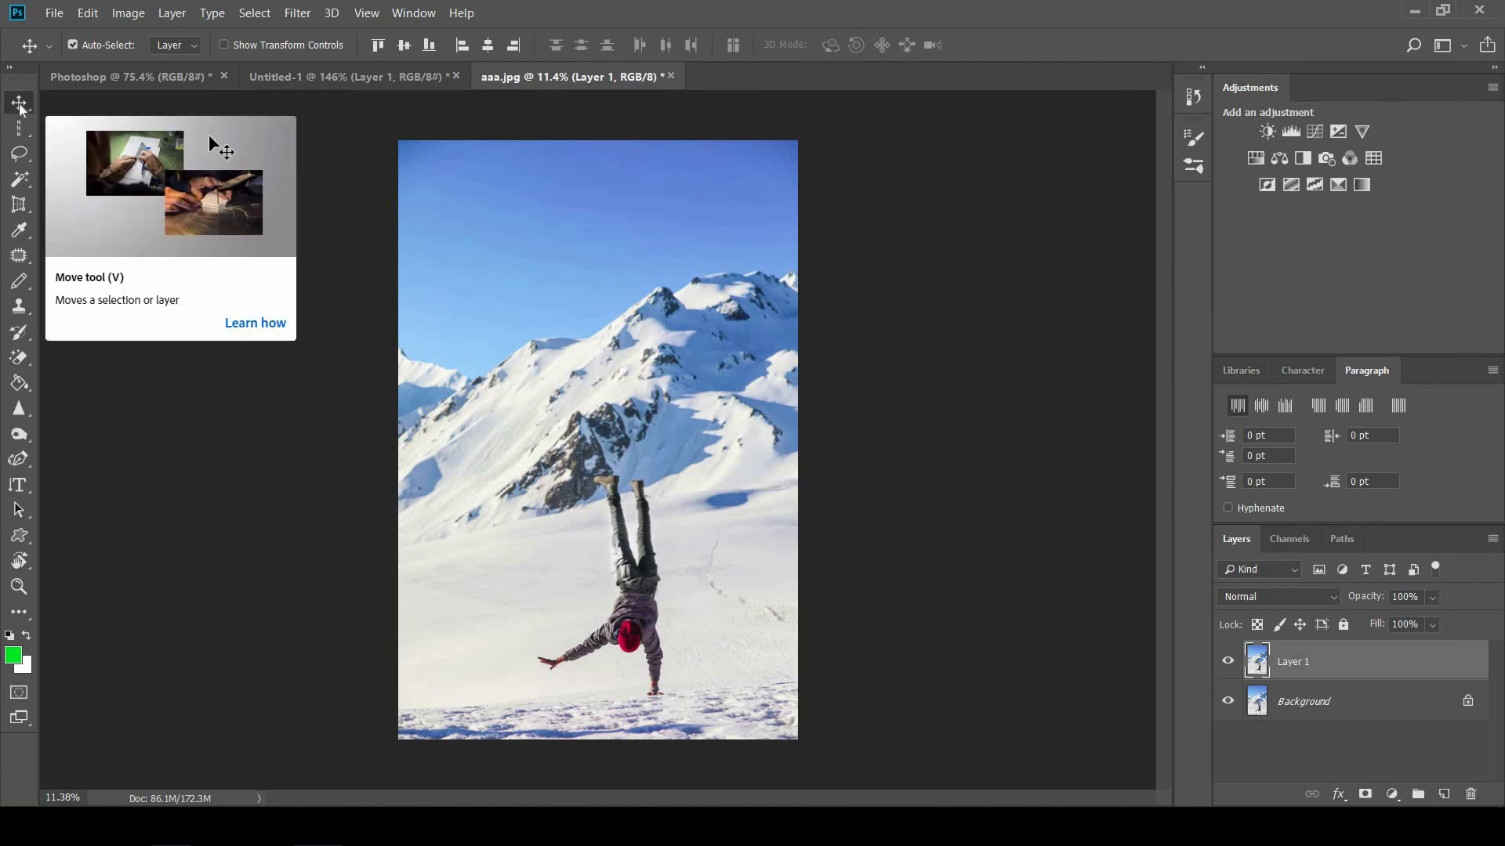